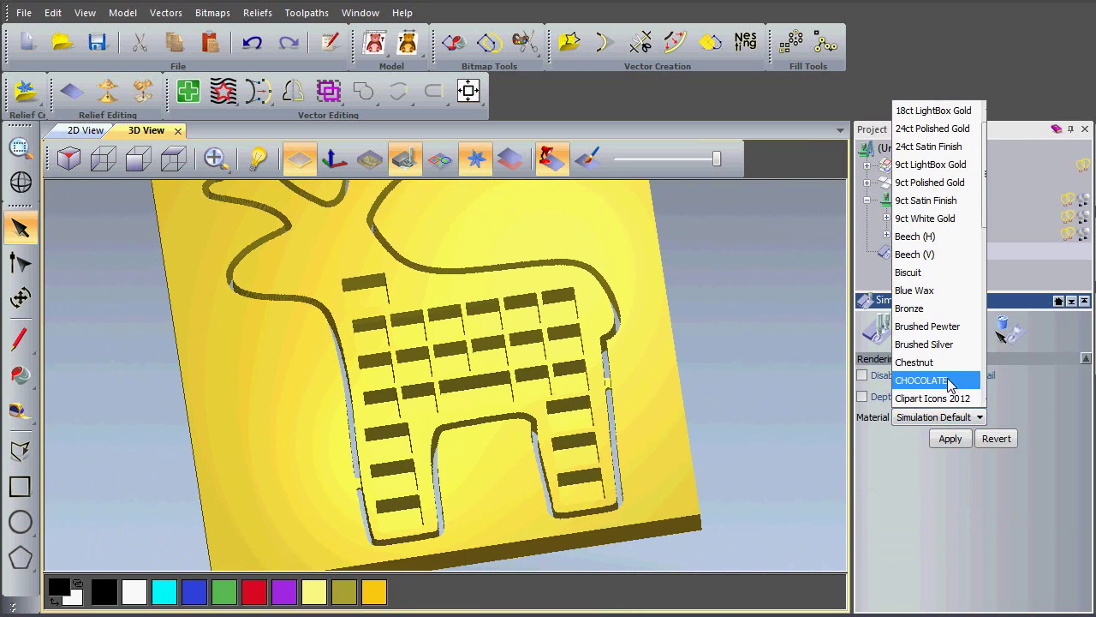
Render the simulation in Chestnut material with Depth Colour enabled and inspect the cut pockets in 3D
left_click(921, 362)
left_click(956, 440)
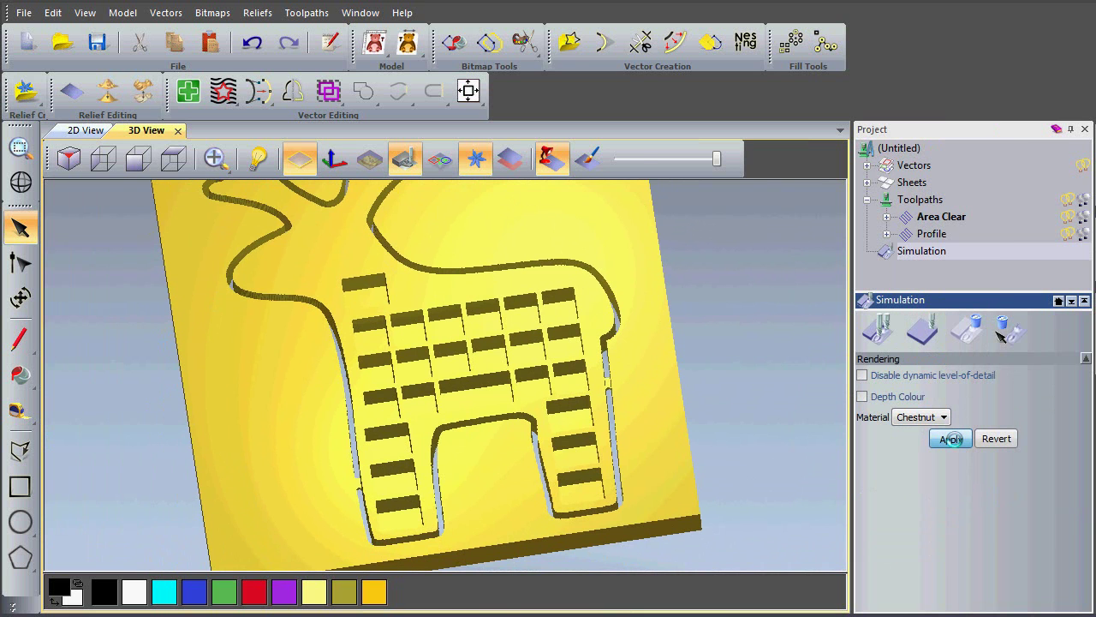
left_click(865, 397)
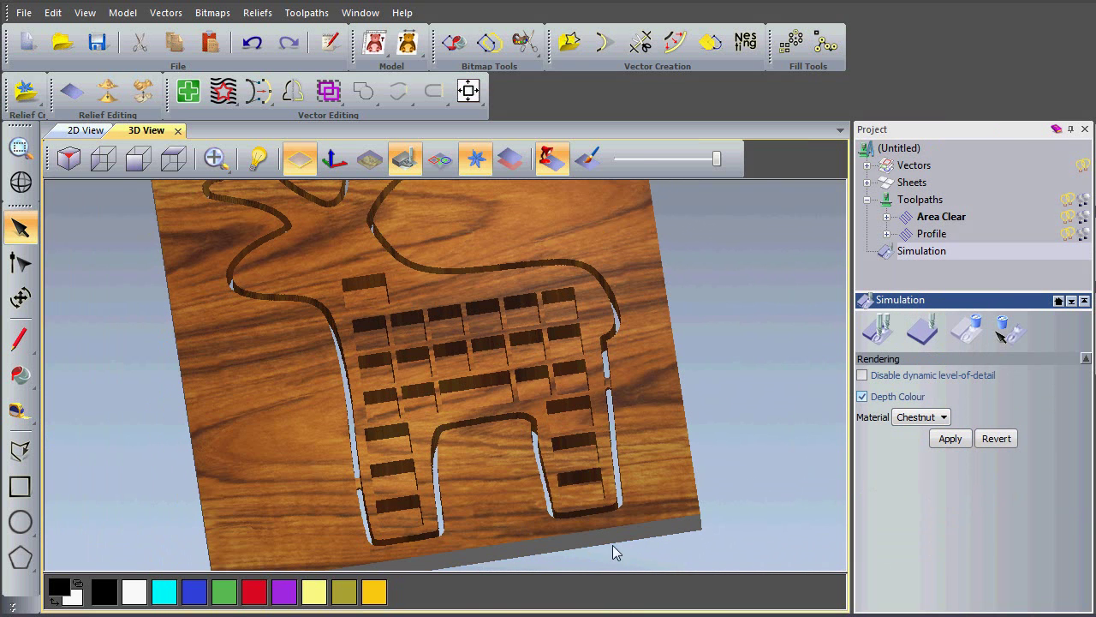
left_click(944, 440)
left_click_drag(441, 431, 460, 290)
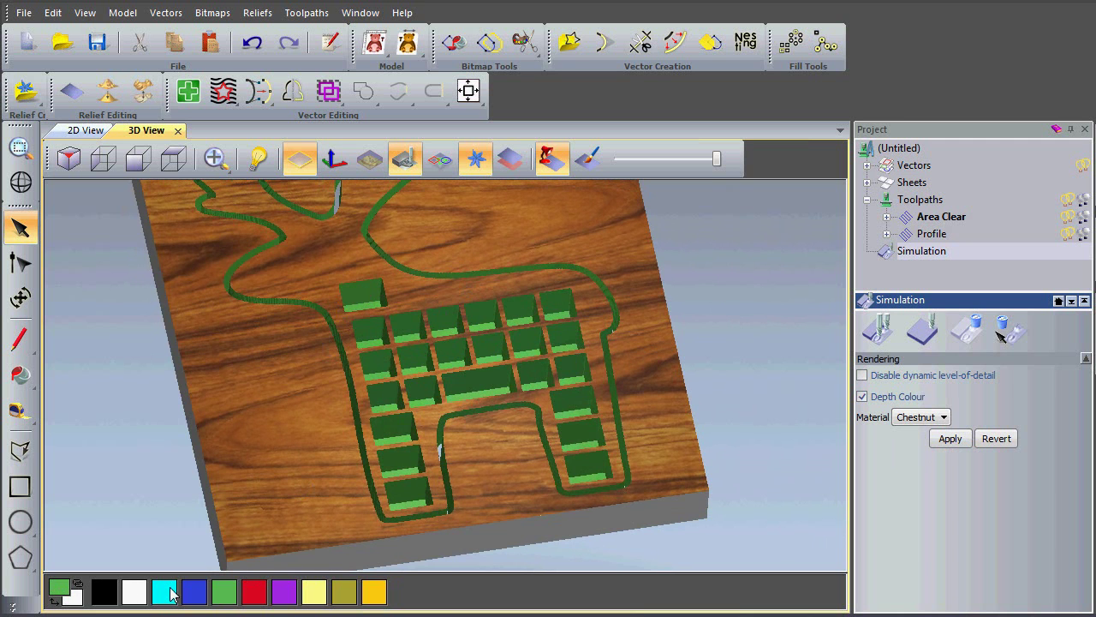
Try purple and light yellow as the simulation's depth colour, and settle on green for the machined areas
left_click(286, 592)
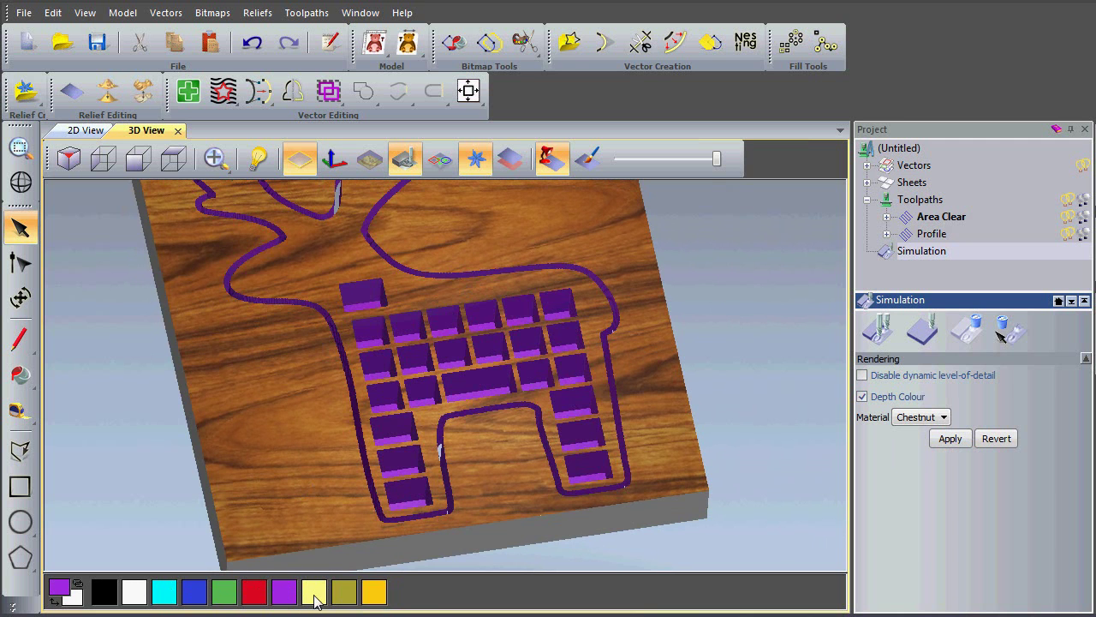
left_click(314, 591)
left_click_drag(491, 473, 512, 461)
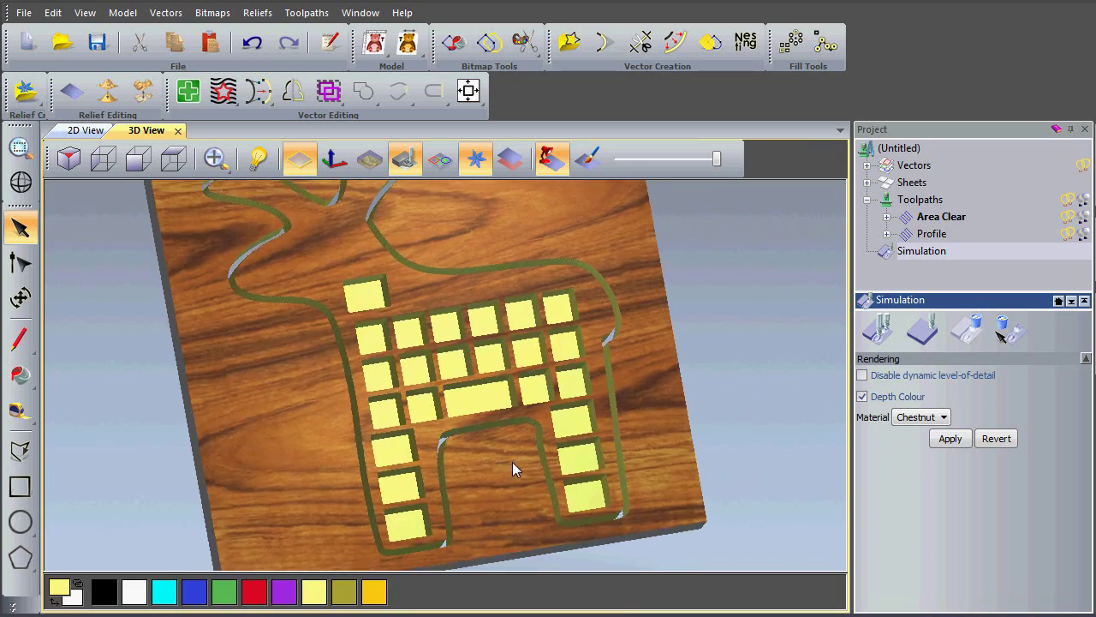
left_click(225, 592)
left_click_drag(406, 440, 458, 246)
left_click_drag(479, 287, 487, 315)
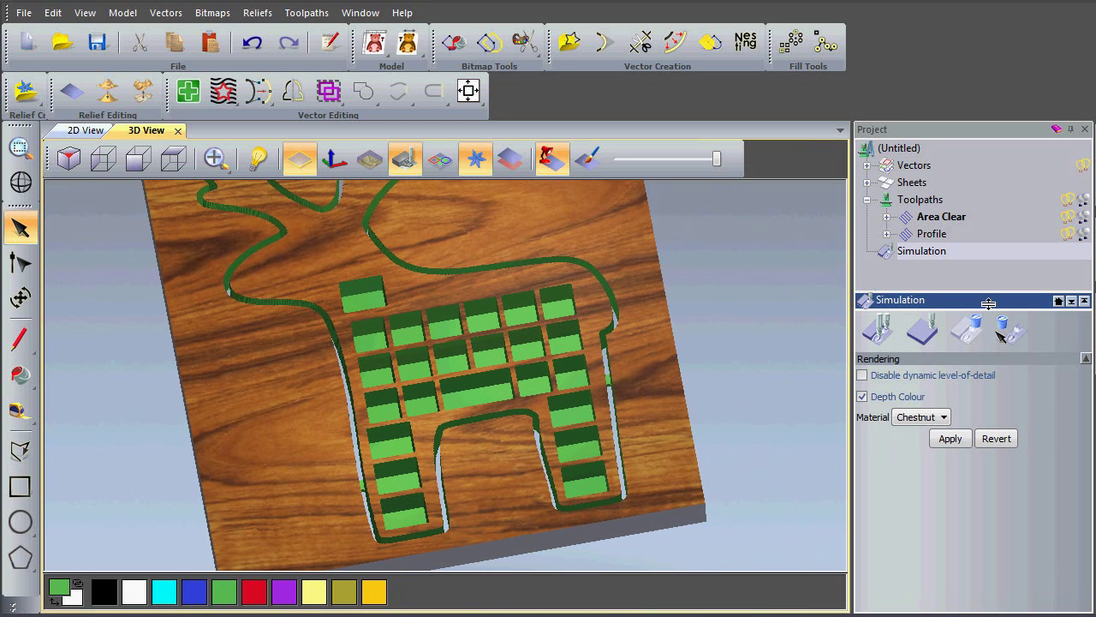
Start saving the toolpaths, create a folder named toolpath inside Raindeer_Advent, and make it the save location with file name 1
left_click(928, 200)
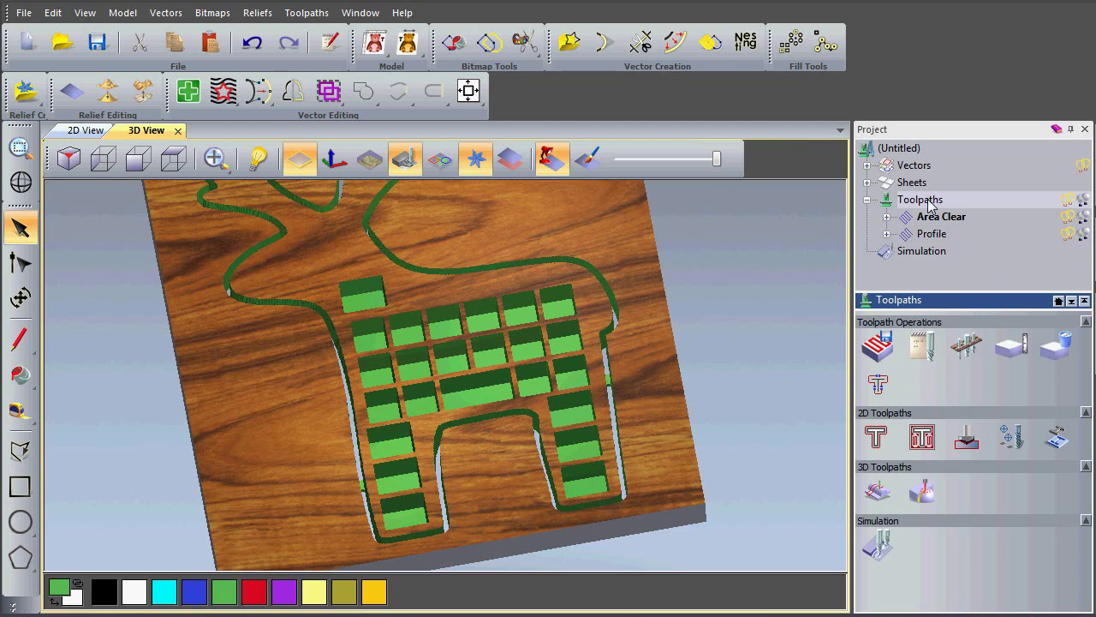
left_click(877, 346)
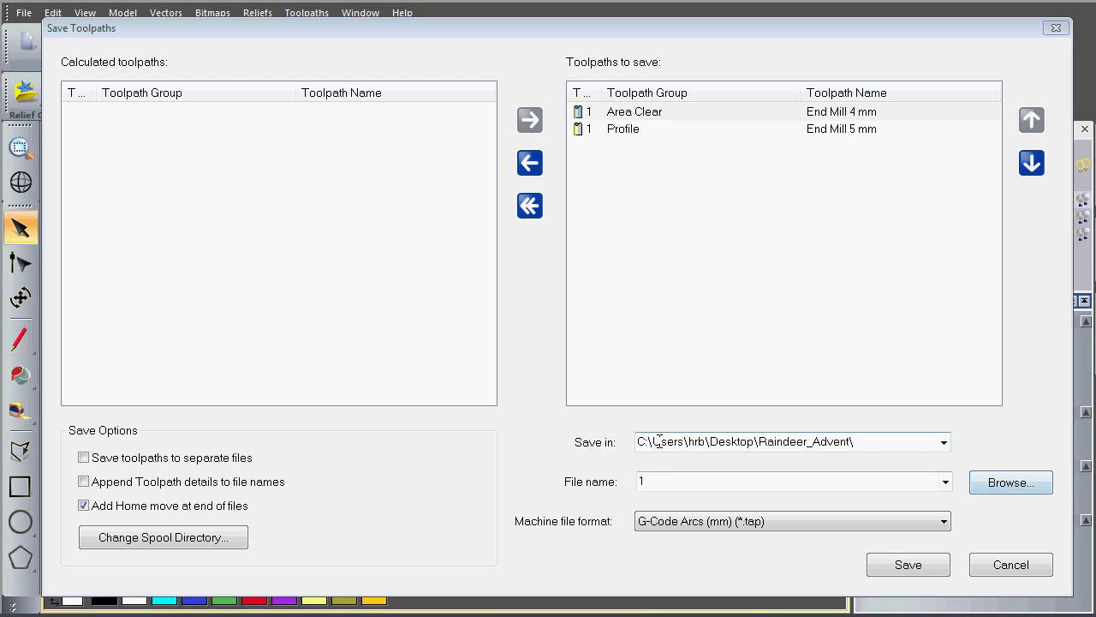
left_click(1011, 483)
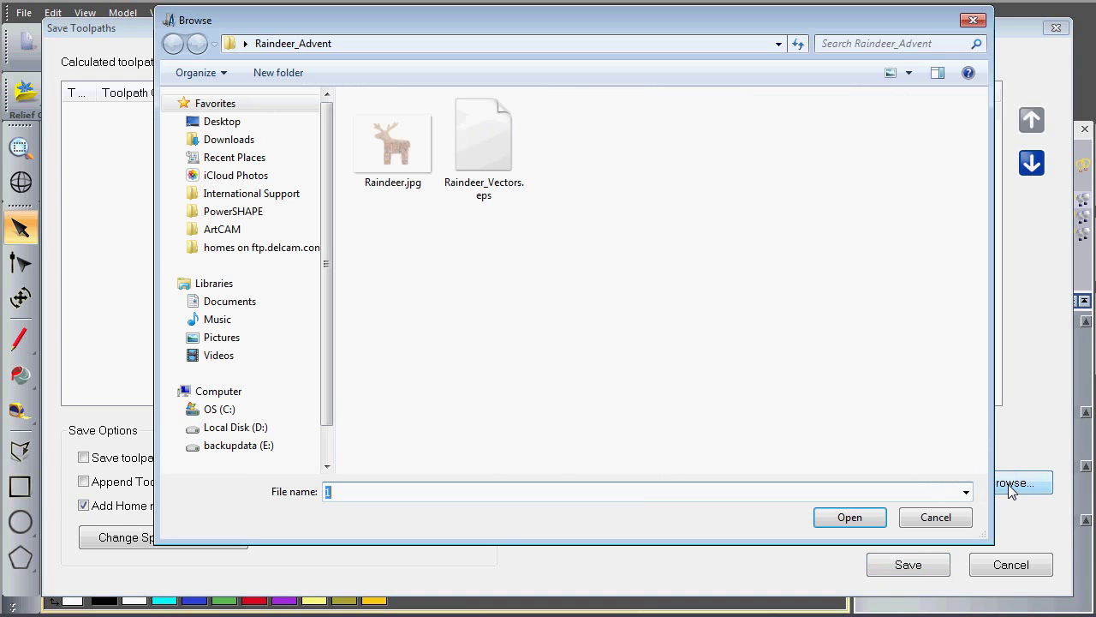
right_click(654, 199)
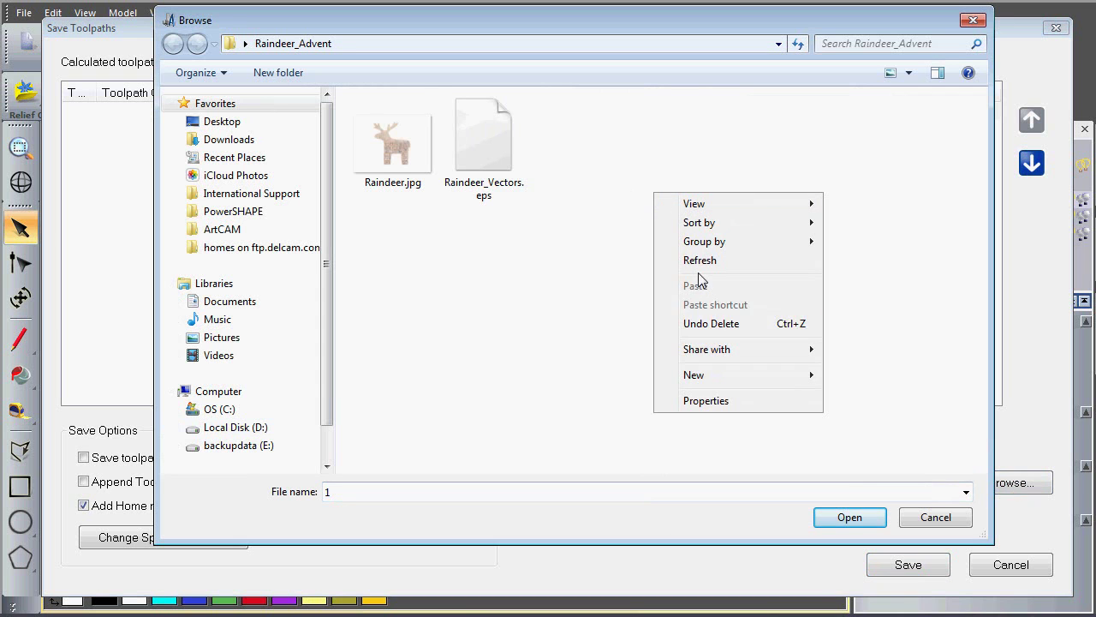
mouse_move(705, 370)
left_click(837, 370)
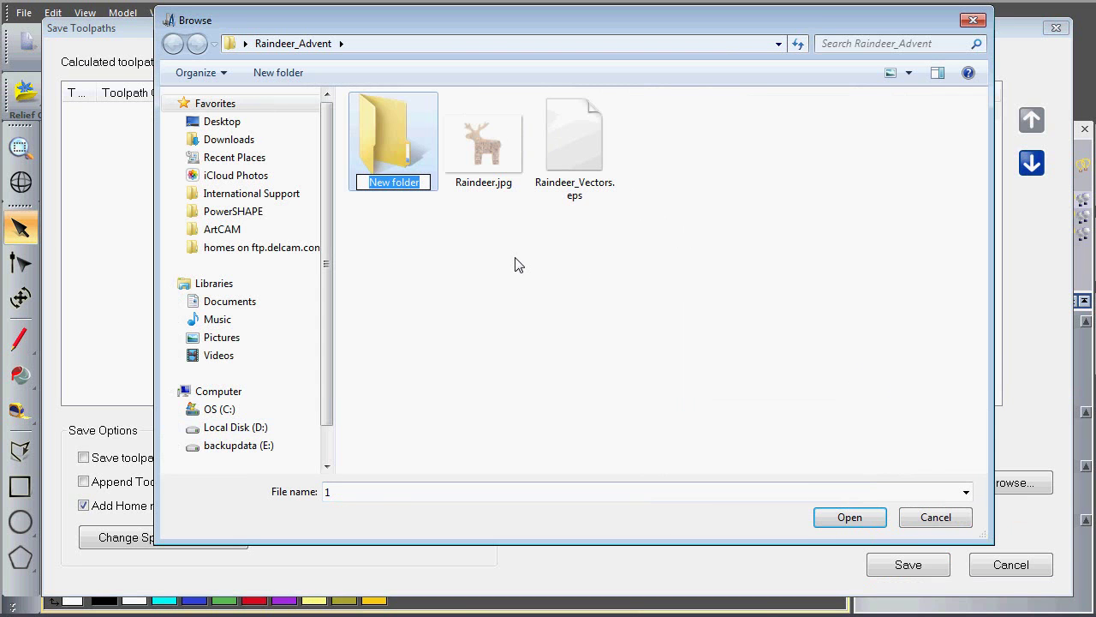
type("toolpath")
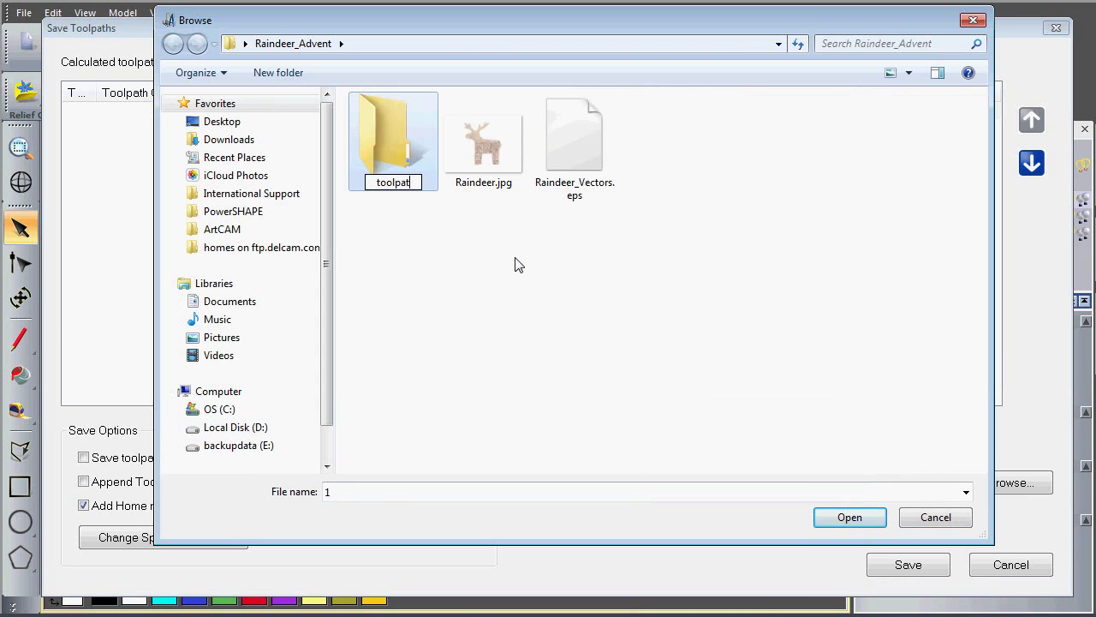
key("Return")
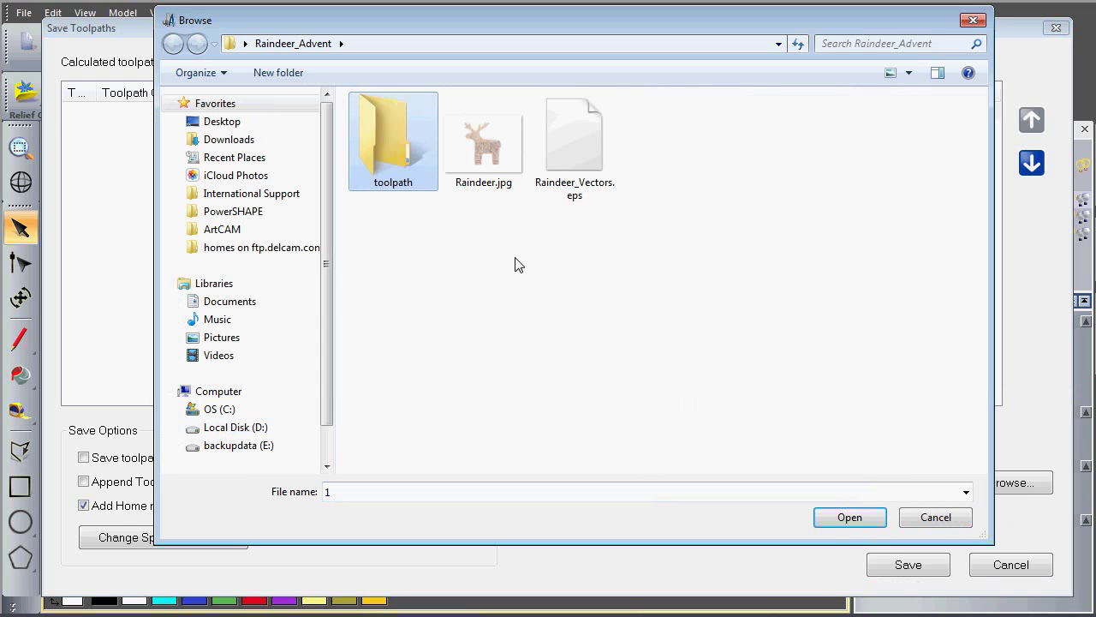
double_click(406, 155)
left_click(433, 493)
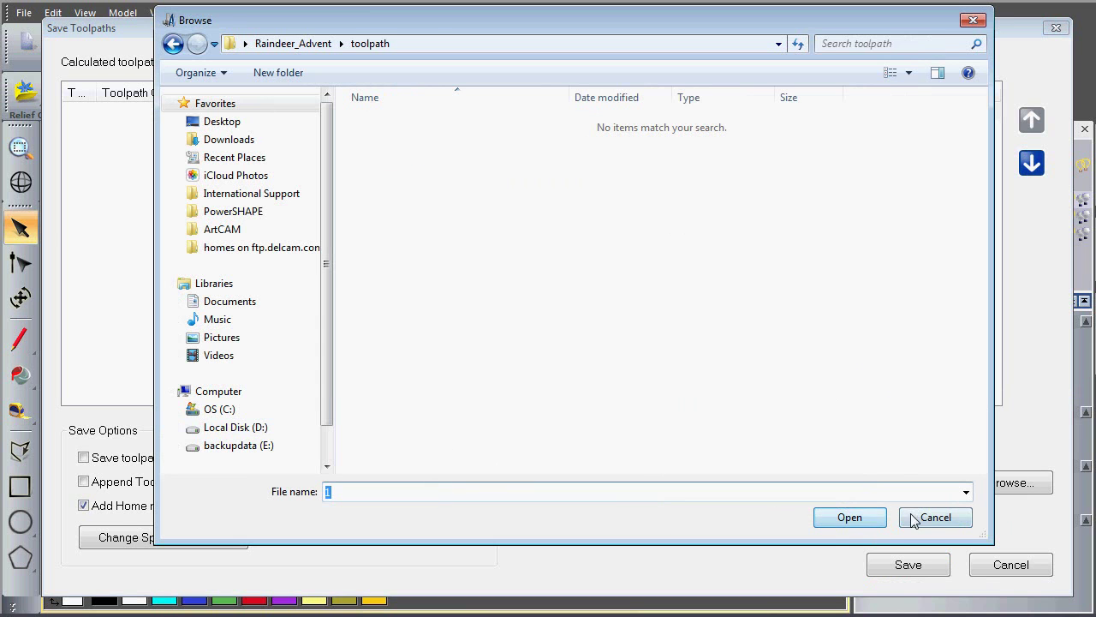
left_click(869, 518)
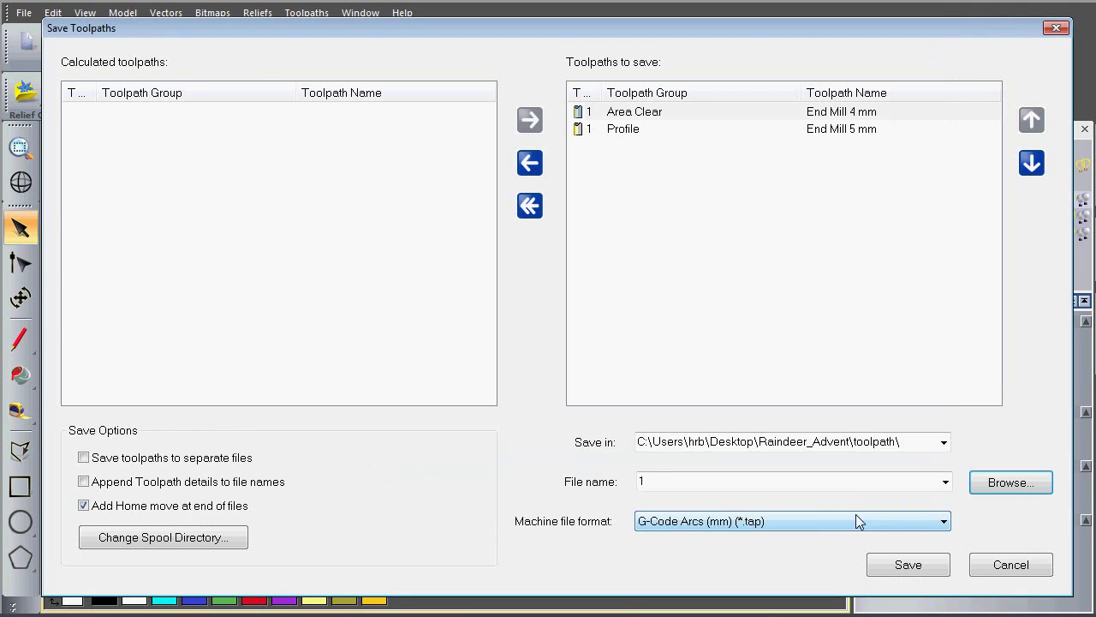
Save the Area Clear and Profile toolpaths as separate G-Code Arcs (mm) (*.tap) files with toolpath details appended to the file names
left_click(84, 482)
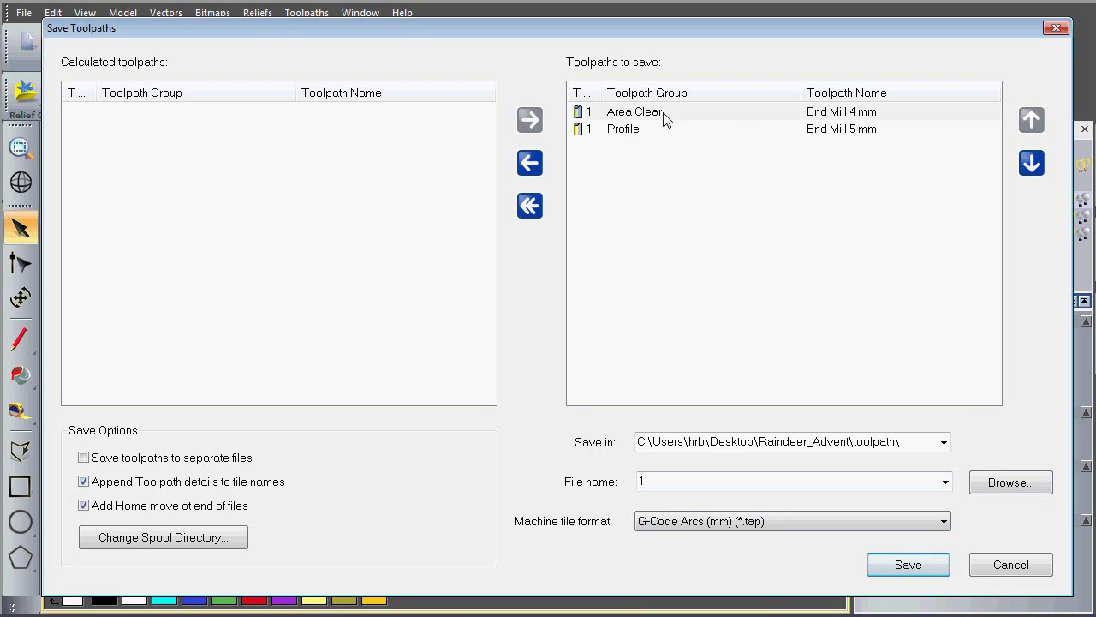
left_click(84, 459)
left_click(945, 522)
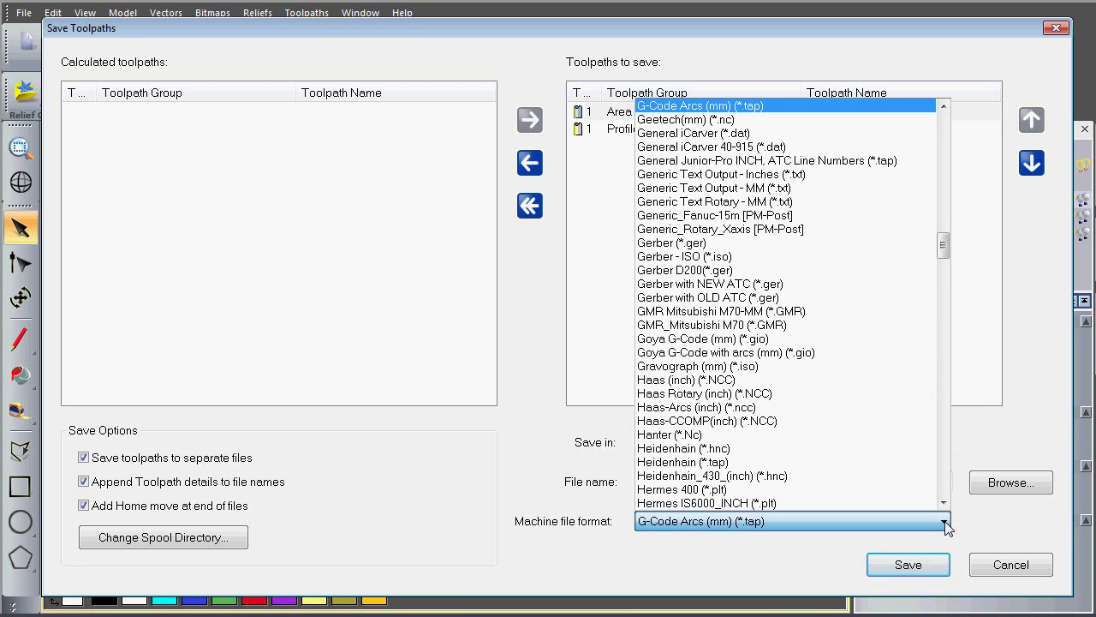
left_click(945, 522)
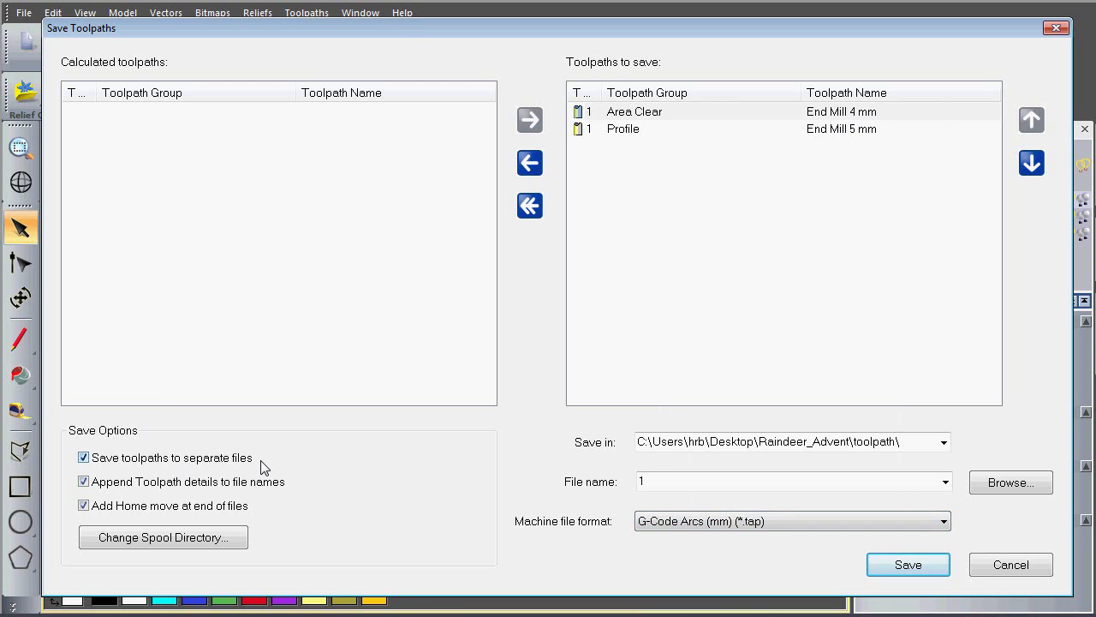
left_click(932, 571)
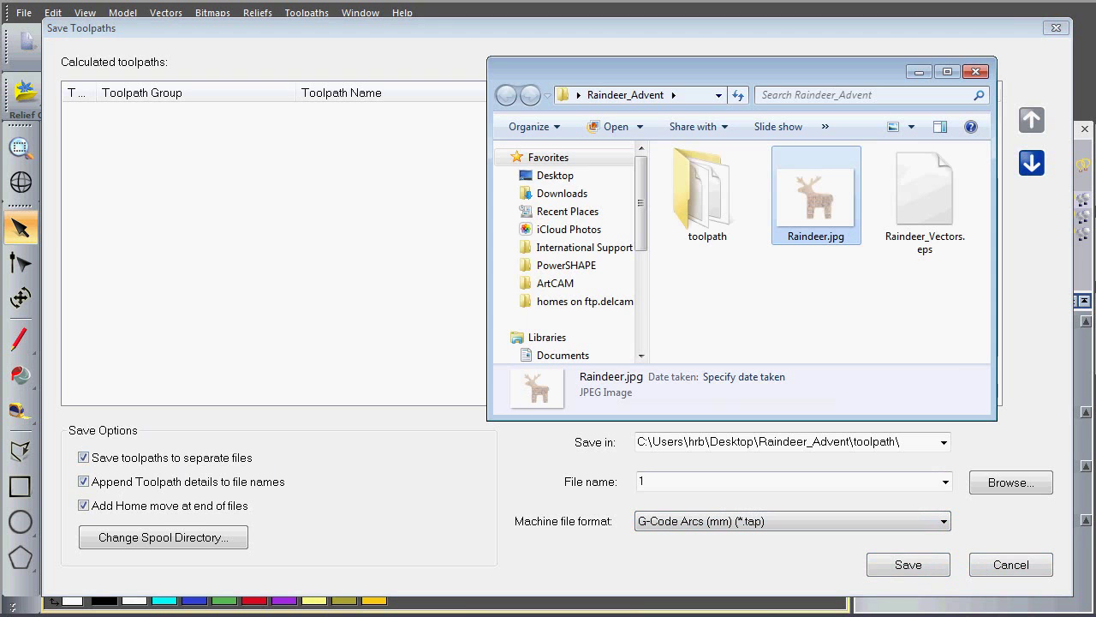
Check the saved files in the toolpath folder and close the toolpath saving dialog
double_click(710, 217)
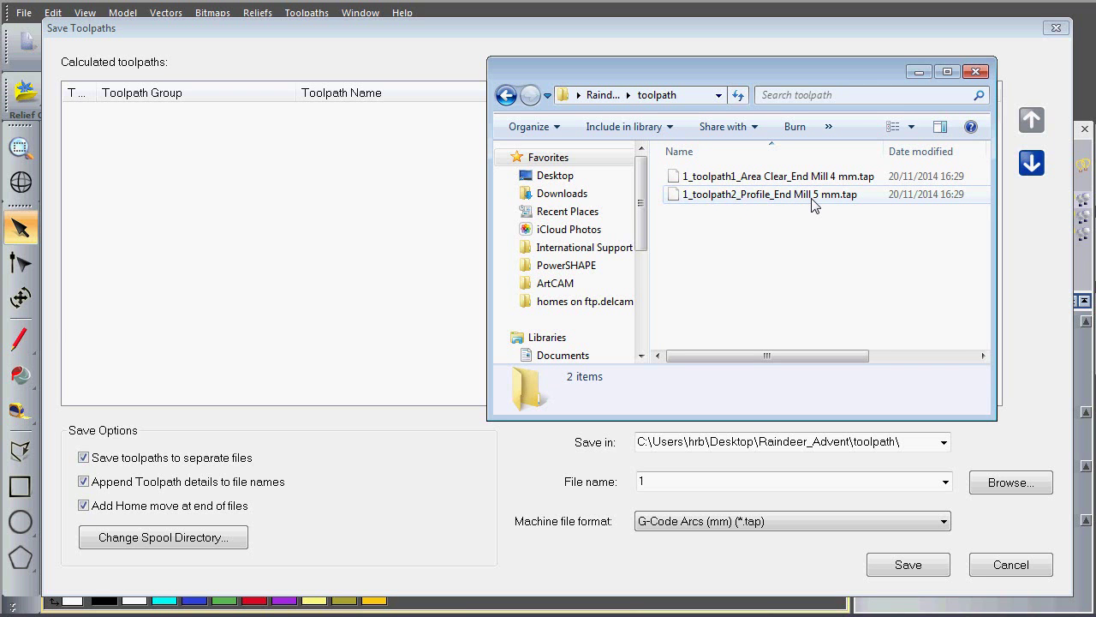
left_click(918, 72)
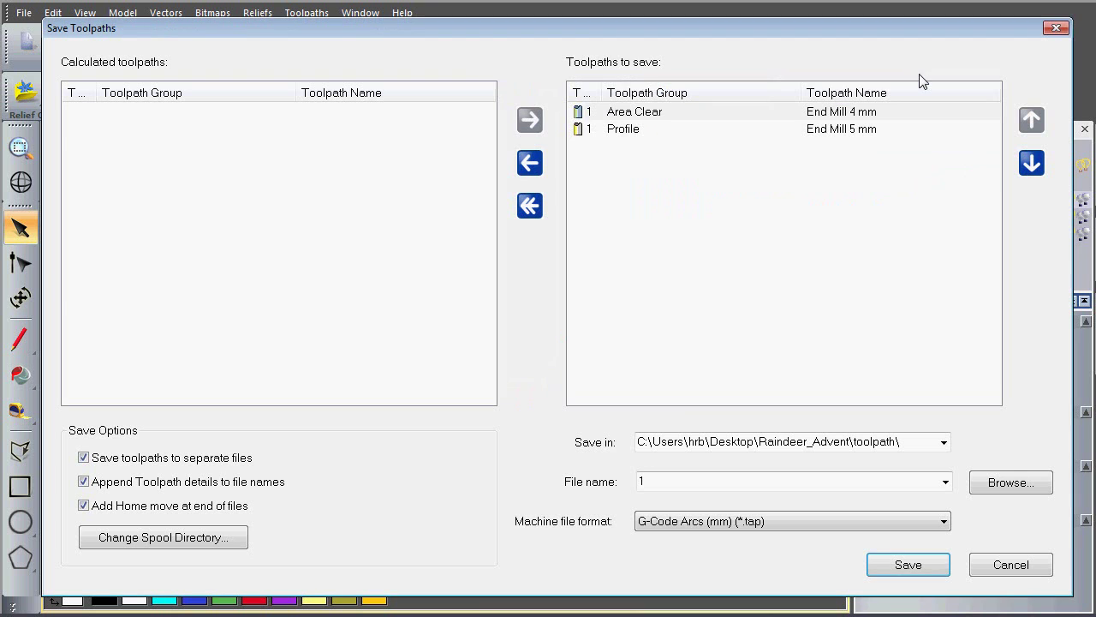
left_click(1011, 565)
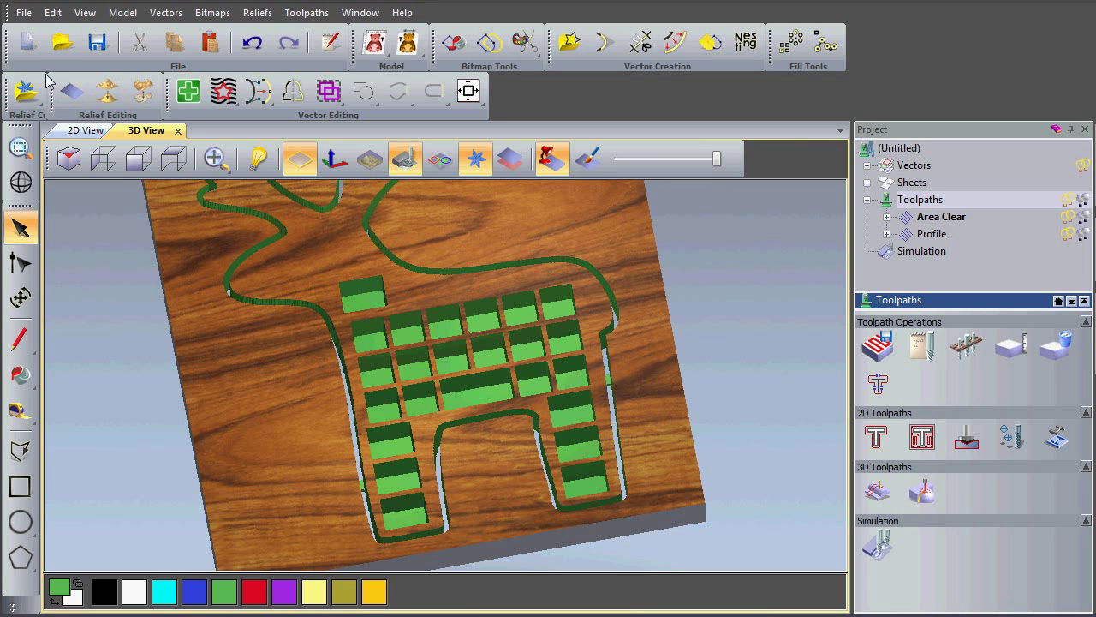
Create a new model 250 mm wide, 300 mm high and 15 mm thick, discarding the changes to the current model
left_click(29, 43)
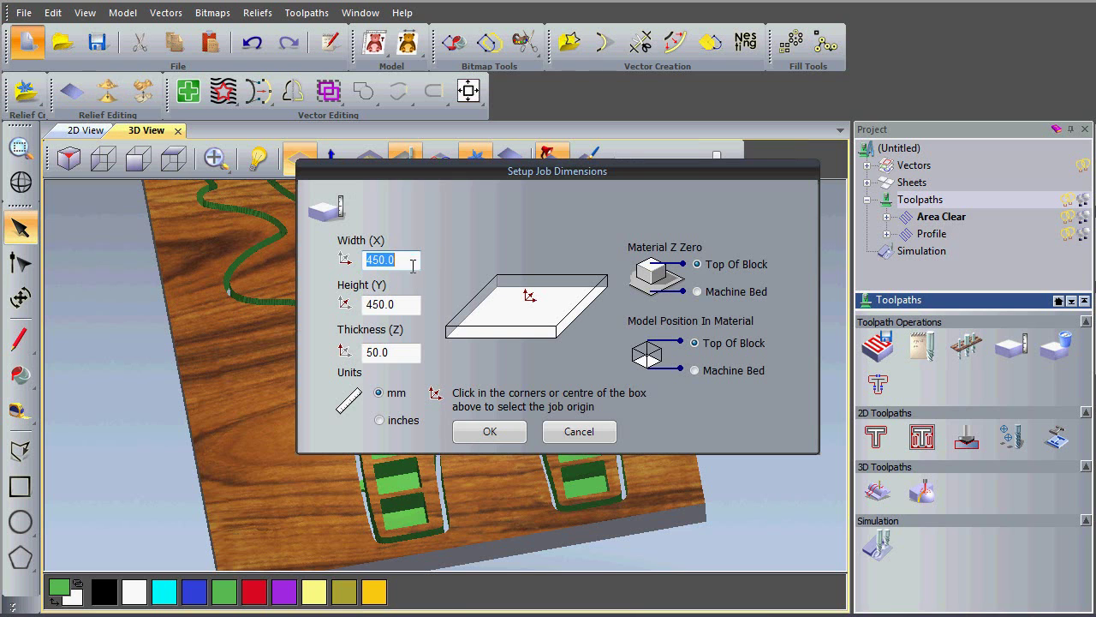
left_click(412, 262)
left_click_drag(411, 262, 324, 264)
type("250")
key("Tab")
type("300")
key("Tab")
type("15")
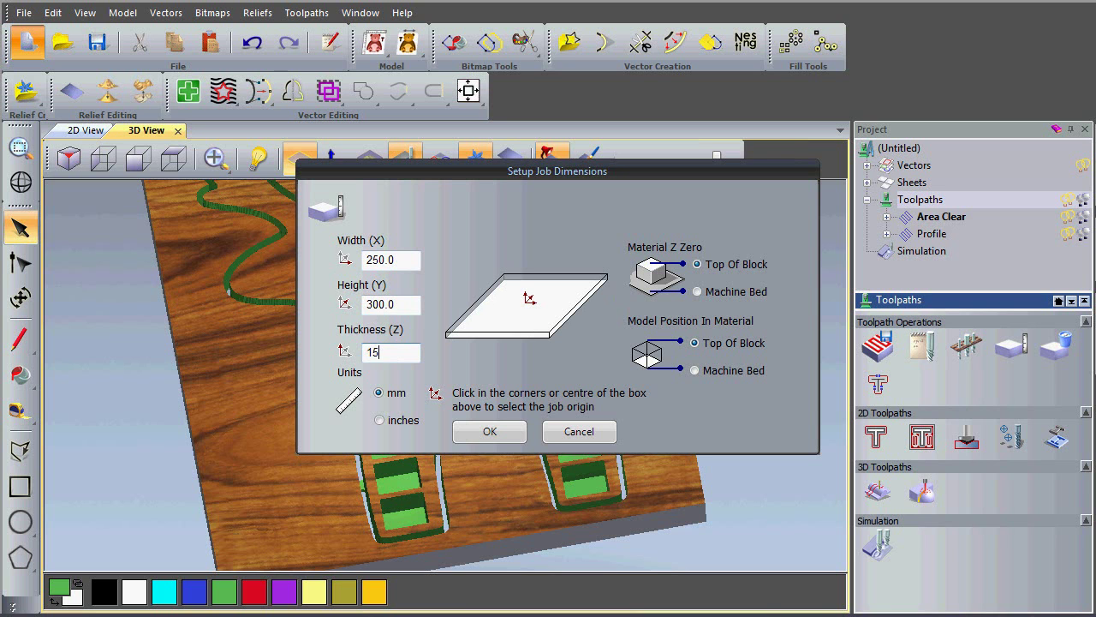
left_click(506, 430)
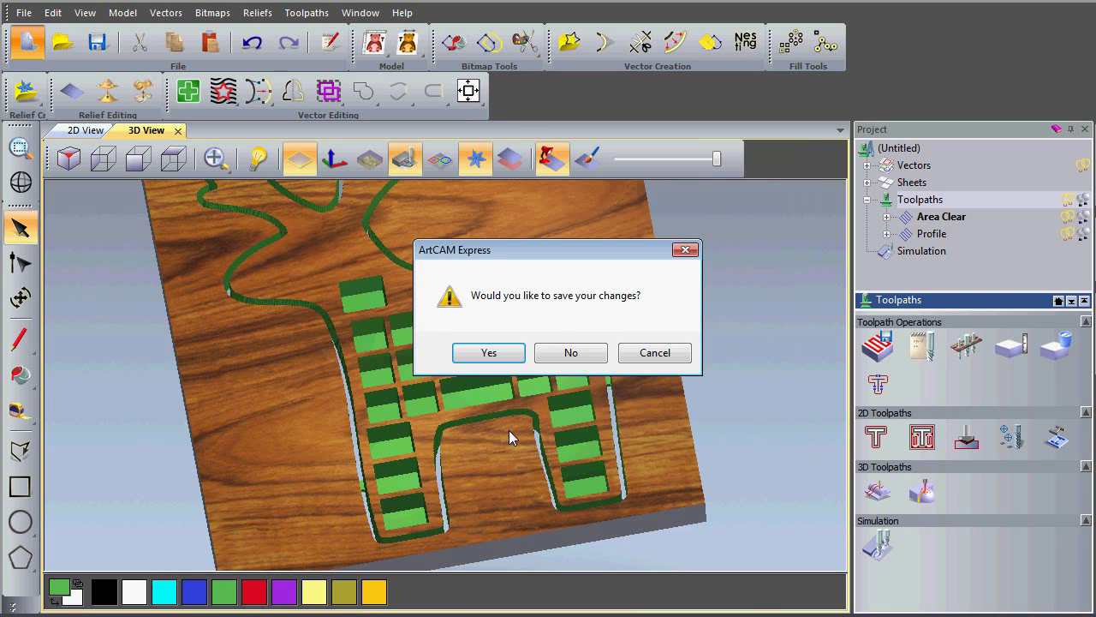
left_click(571, 353)
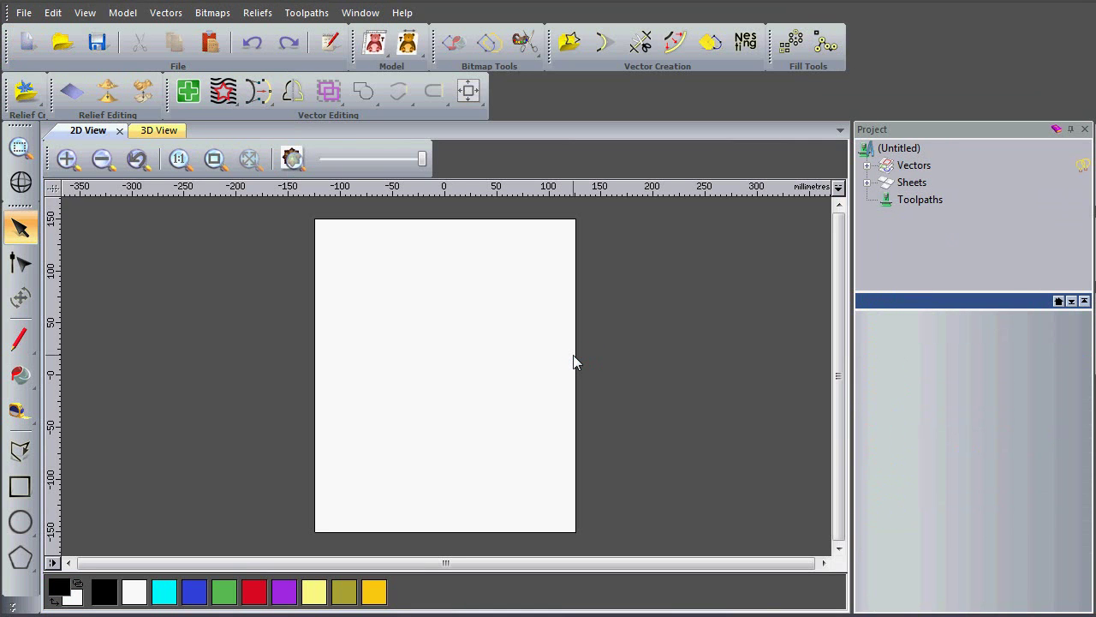
Import the Raindeer_Vectors.eps vector file into the new model and deselect the imported artwork
left_click(166, 15)
left_click(189, 96)
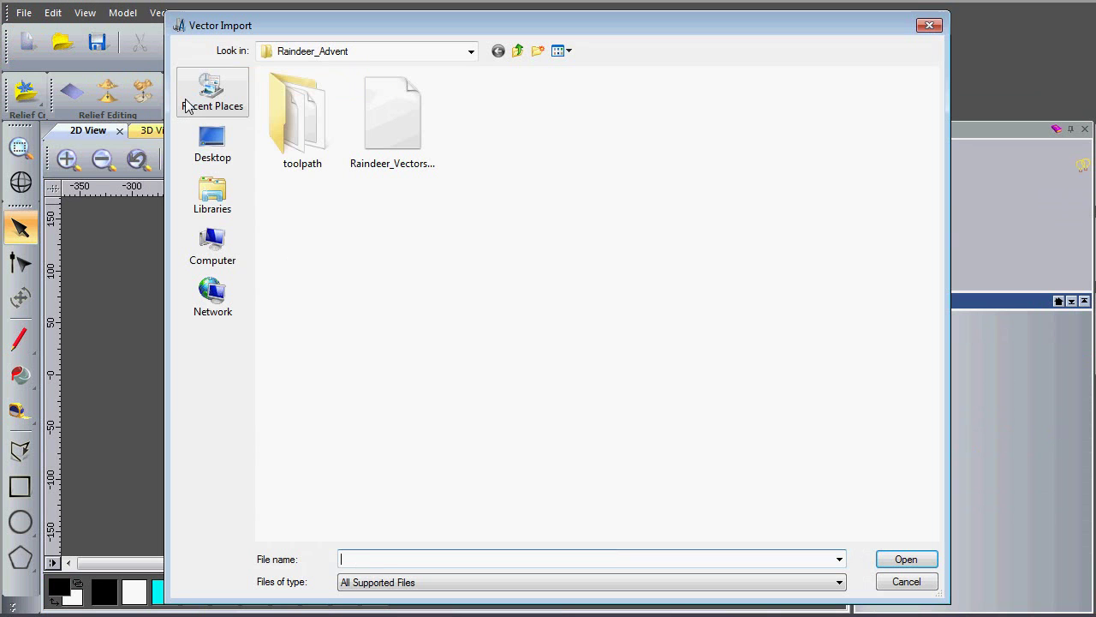
left_click(387, 135)
left_click(910, 560)
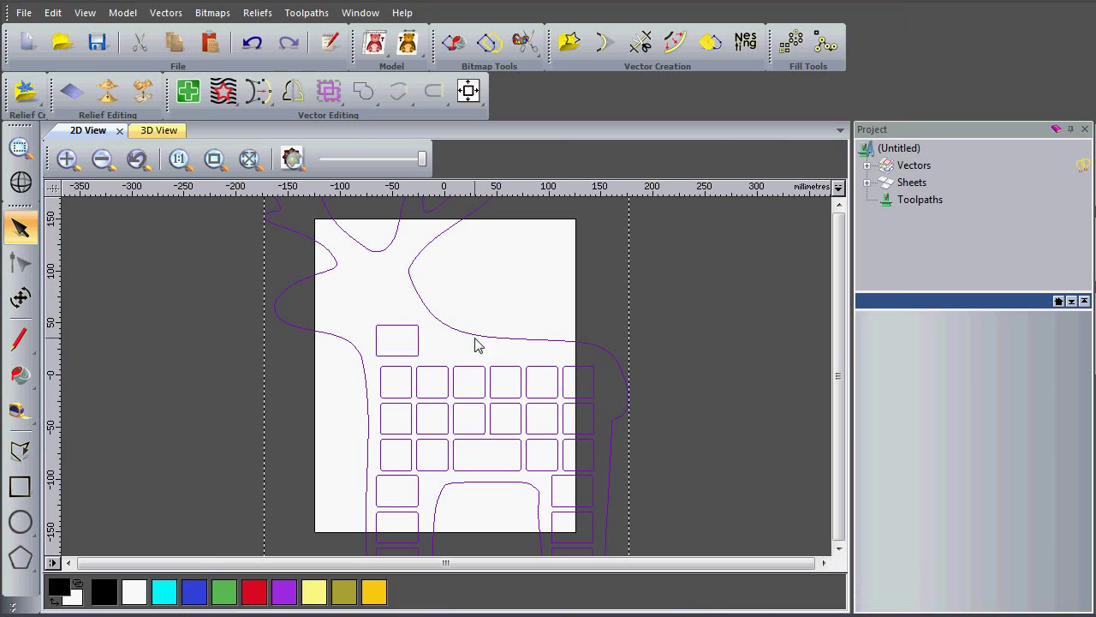
left_click(655, 359)
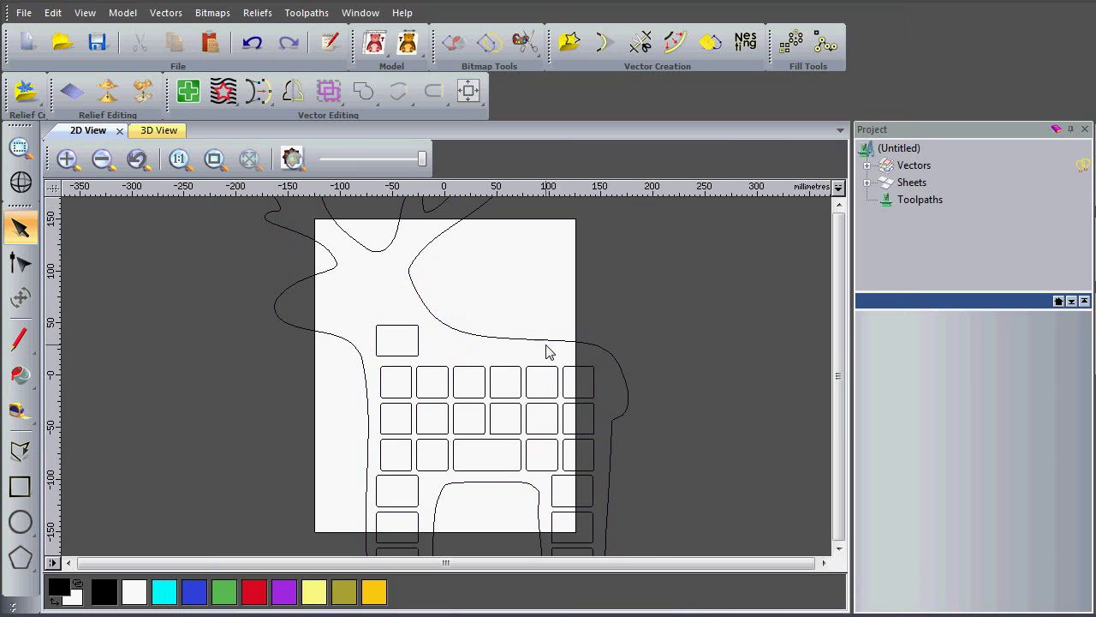
Ungroup the imported vectors and delete the outer reindeer outline
left_click(537, 340)
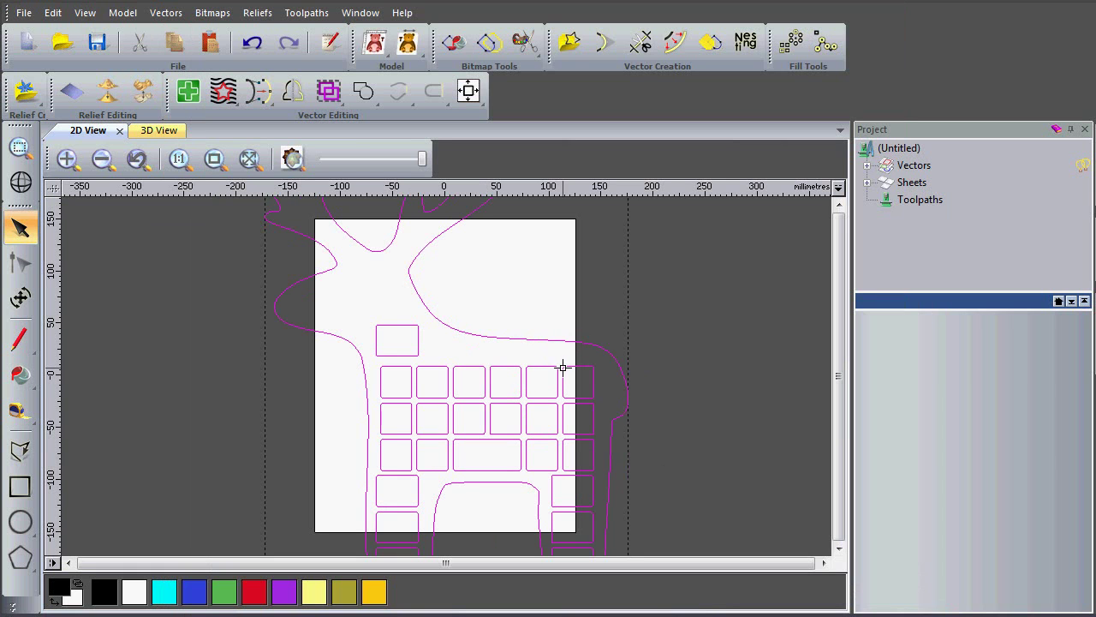
left_click(587, 357)
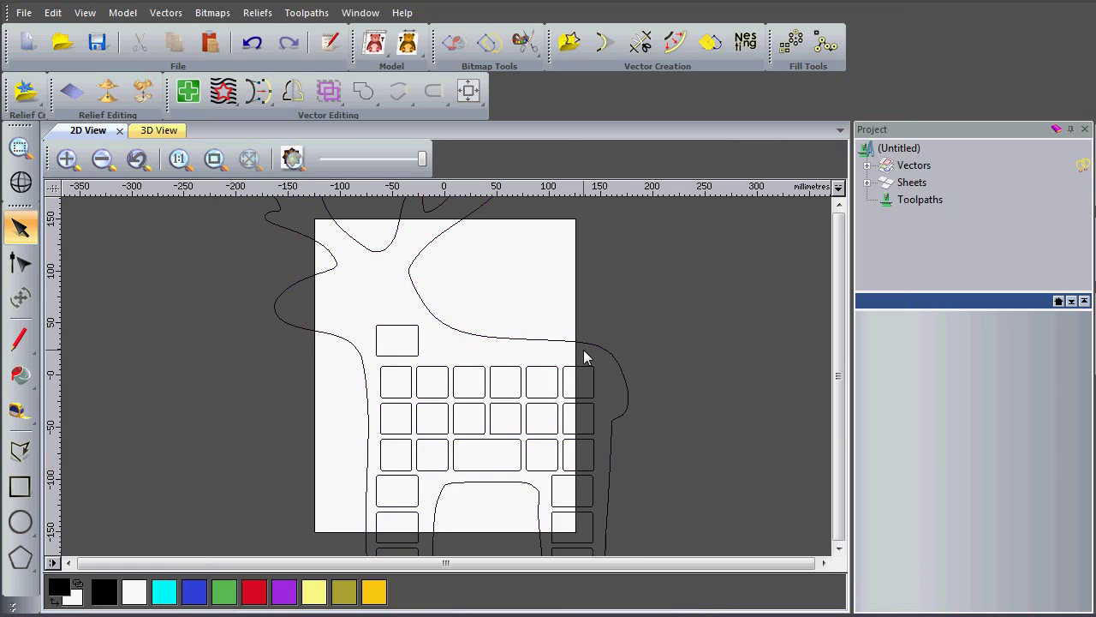
left_click(525, 339)
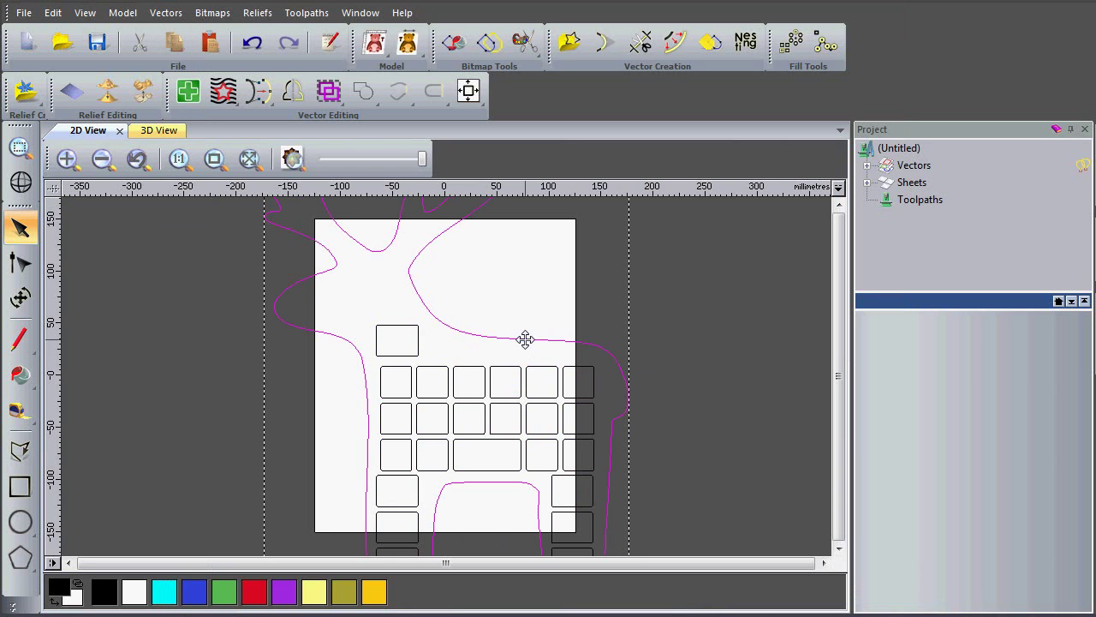
key("Delete")
Select all the remaining rounded pocket rectangles and centre them on the page
left_click_drag(345, 293, 629, 512)
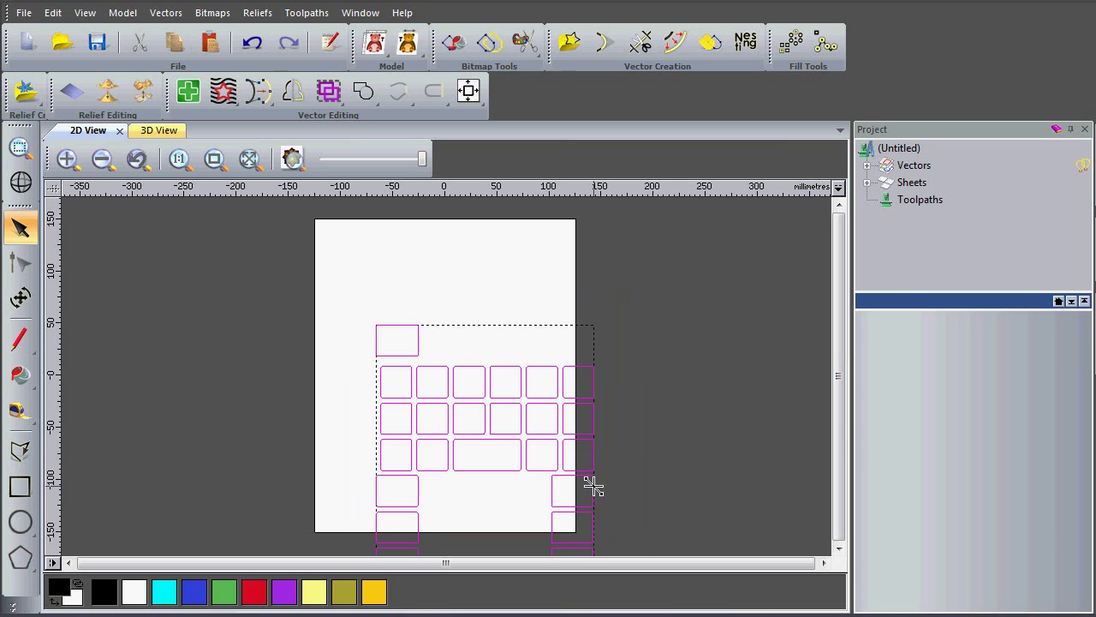
left_click(470, 93)
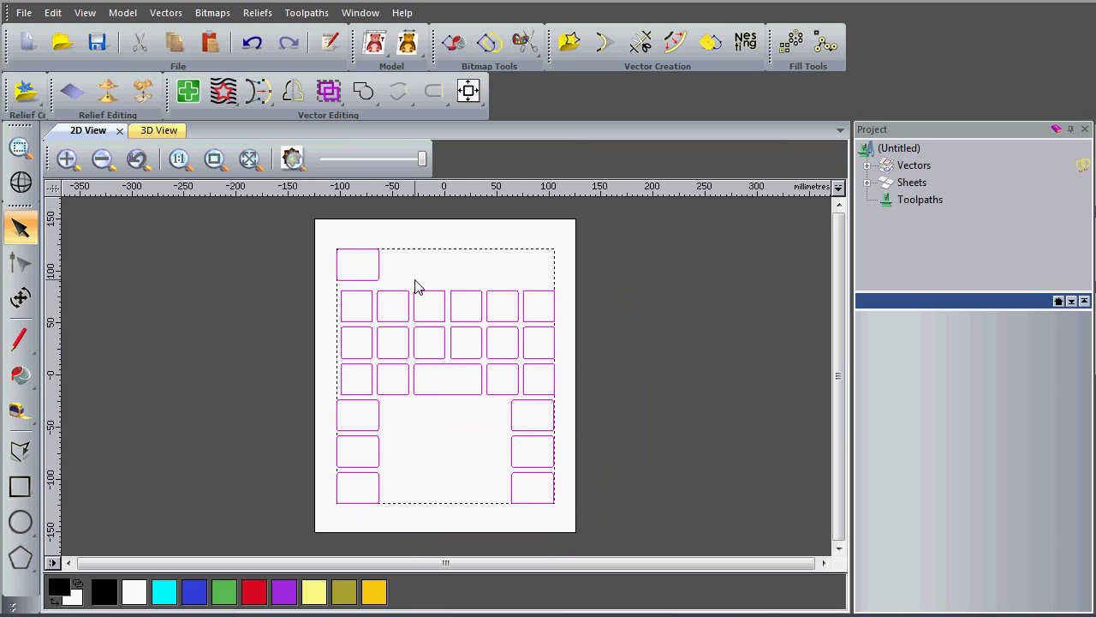
scroll(388, 248, "up", 1)
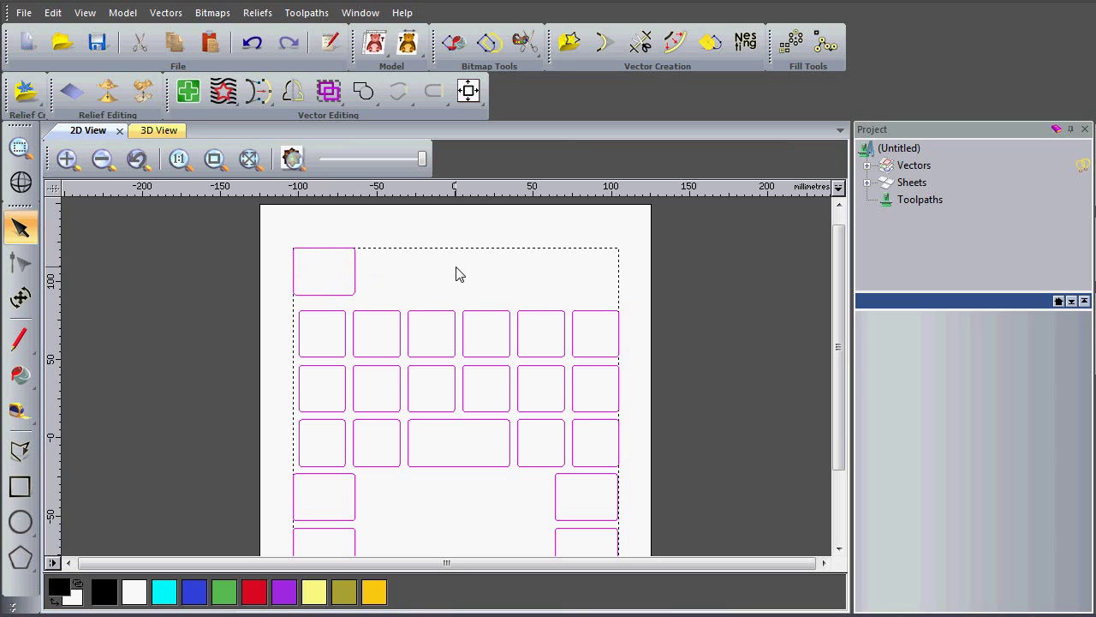
Offset the selected pocket rectangles outwards by 2 mm with radiused corners, keeping the originals and leaving the resulting offset unselected
left_click(675, 43)
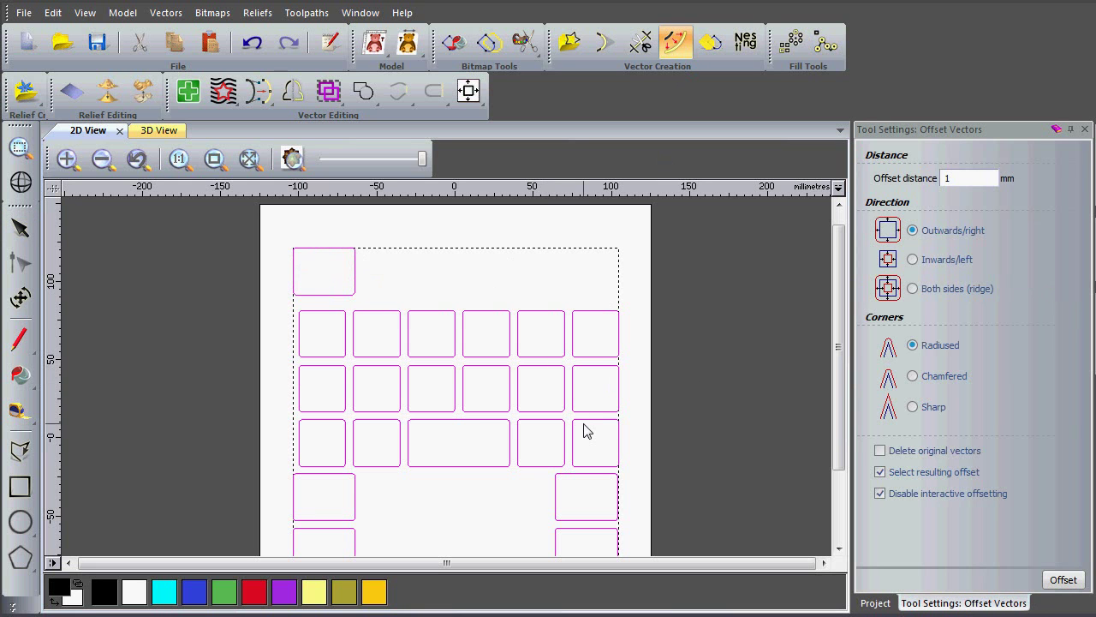
key("Return")
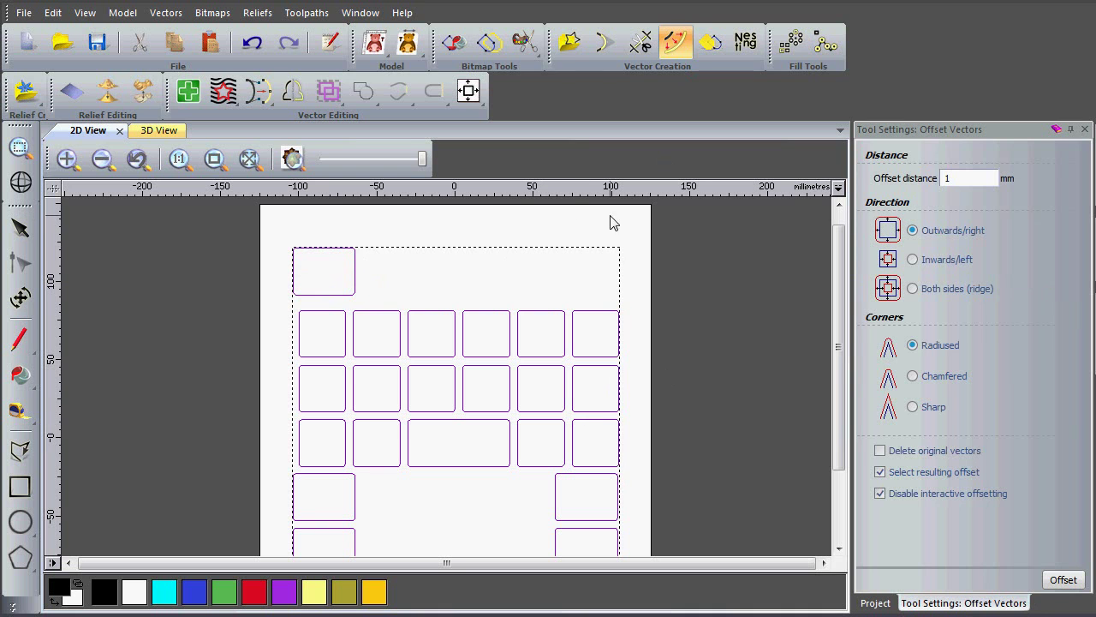
double_click(963, 177)
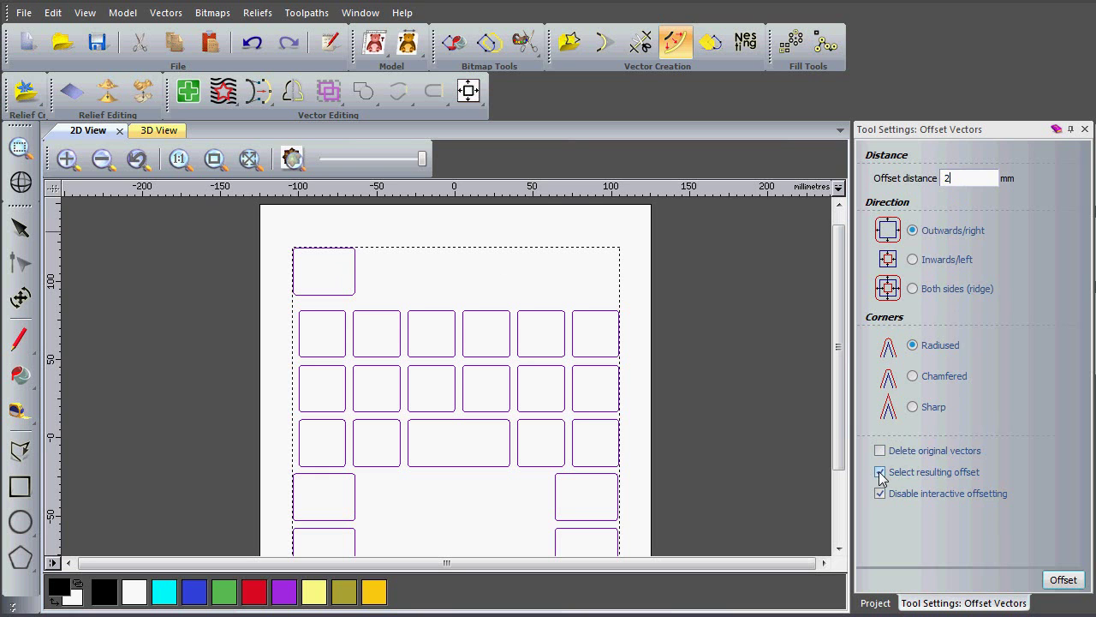
left_click(1062, 579)
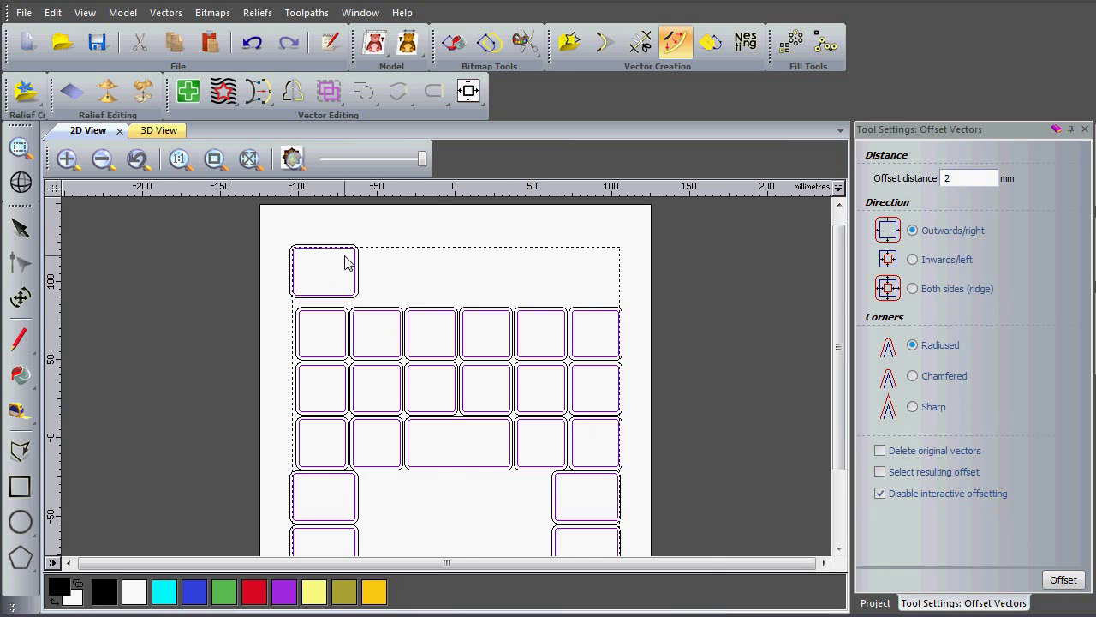
Offset the original pocket rectangles inwards by 0.1 mm with radiused corners, deleting the original vectors
scroll(347, 261, "up", 2)
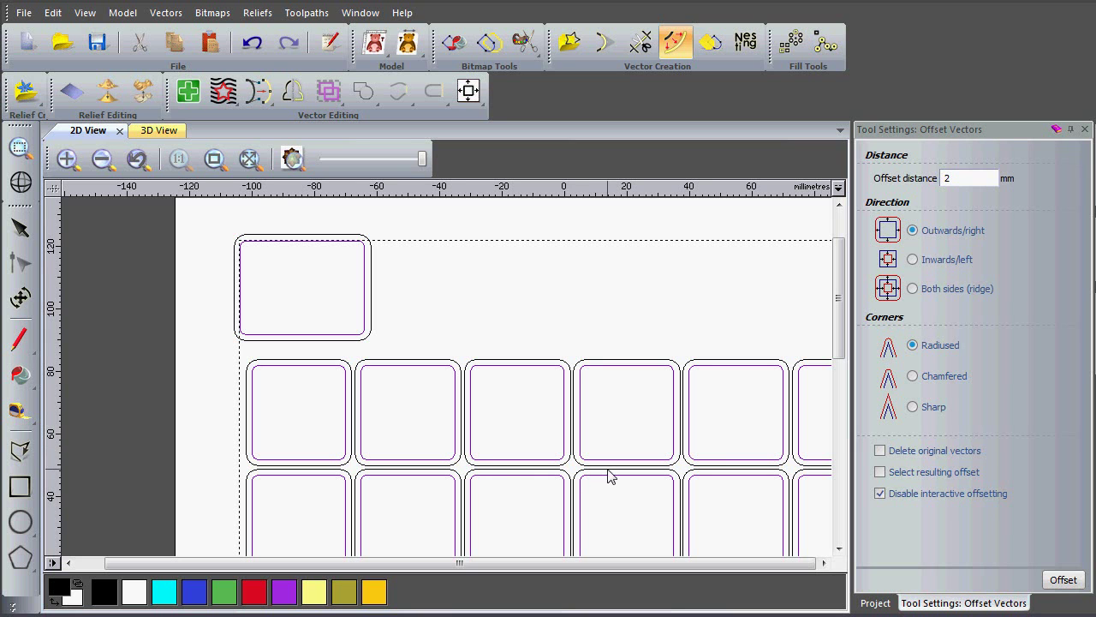
scroll(454, 455, "up", 2)
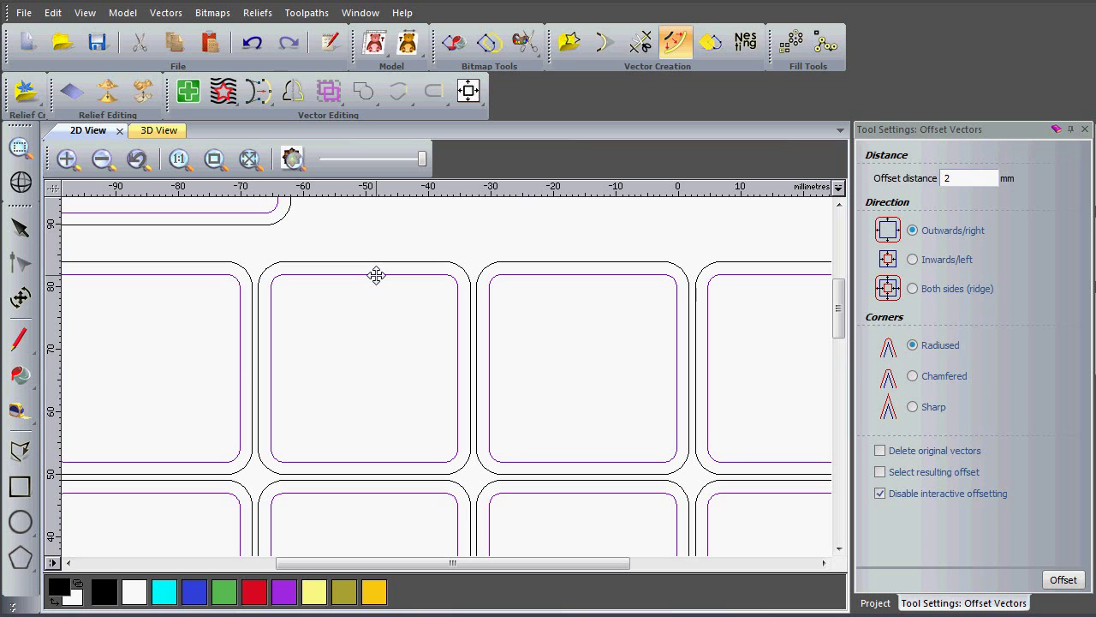
left_click_drag(985, 178, 894, 187)
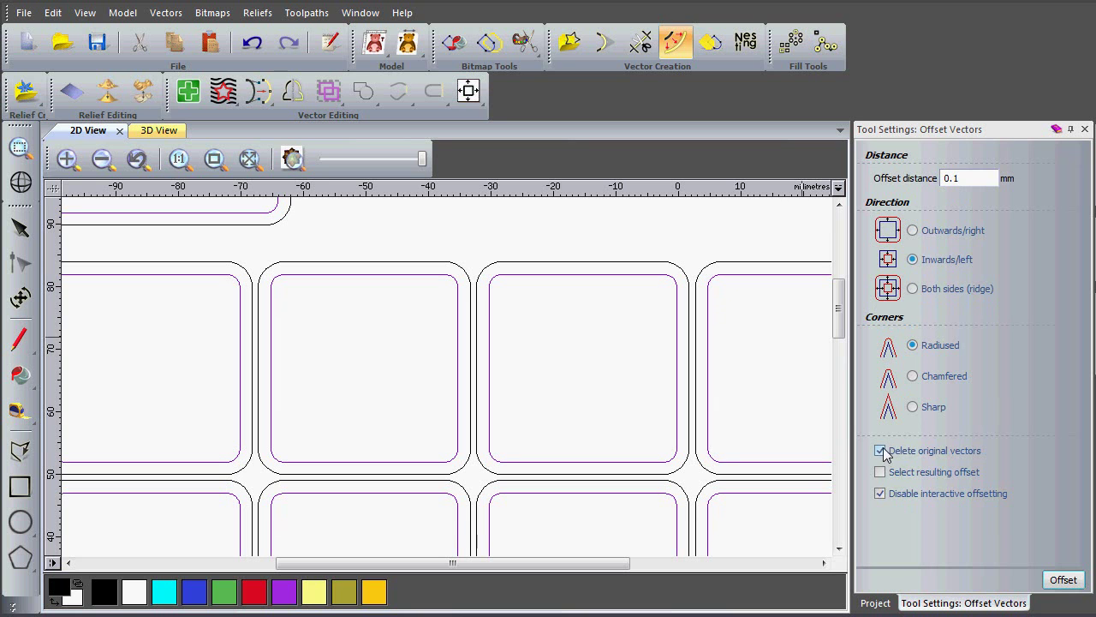
left_click(1067, 582)
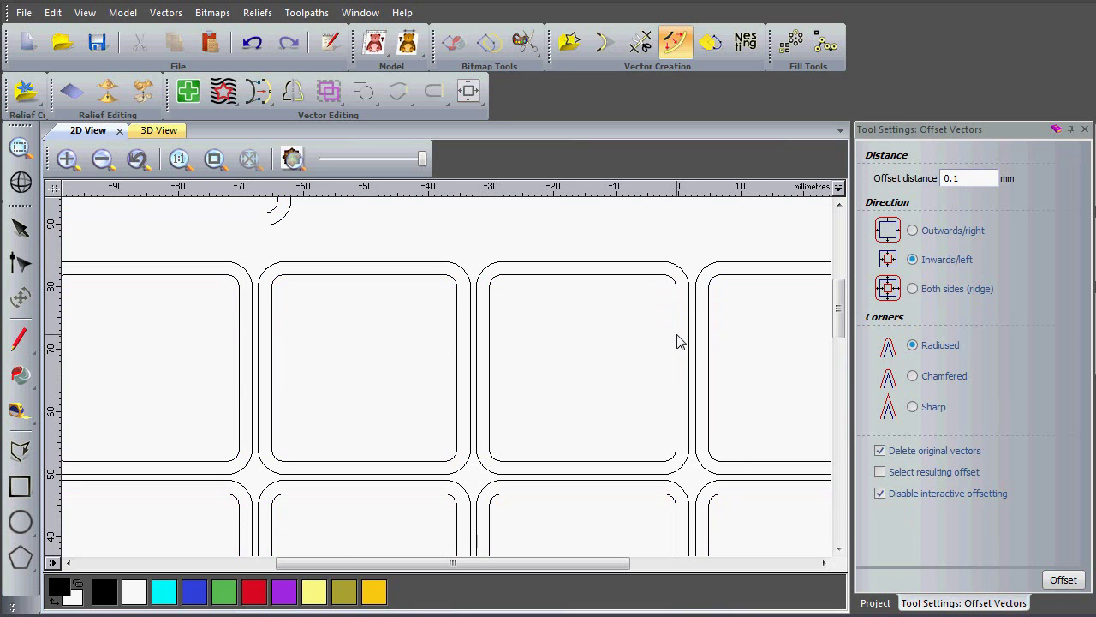
Create a circle with a 2 mm radius in the empty area between the reindeer's legs
scroll(678, 342, "down", 2)
scroll(648, 404, "down", 2)
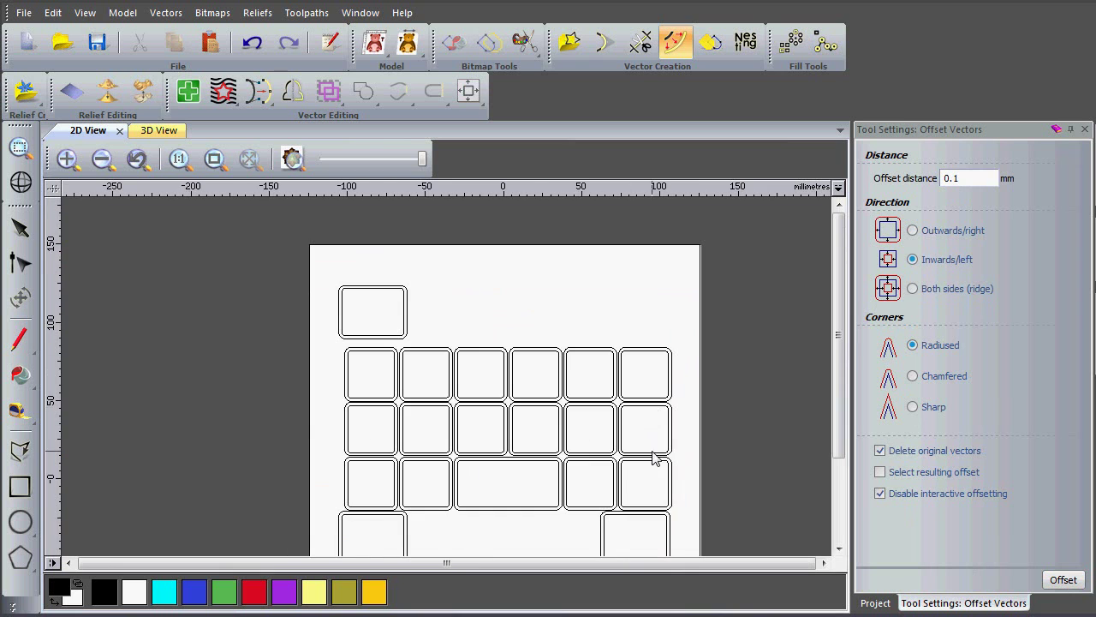
scroll(538, 471, "down", 2)
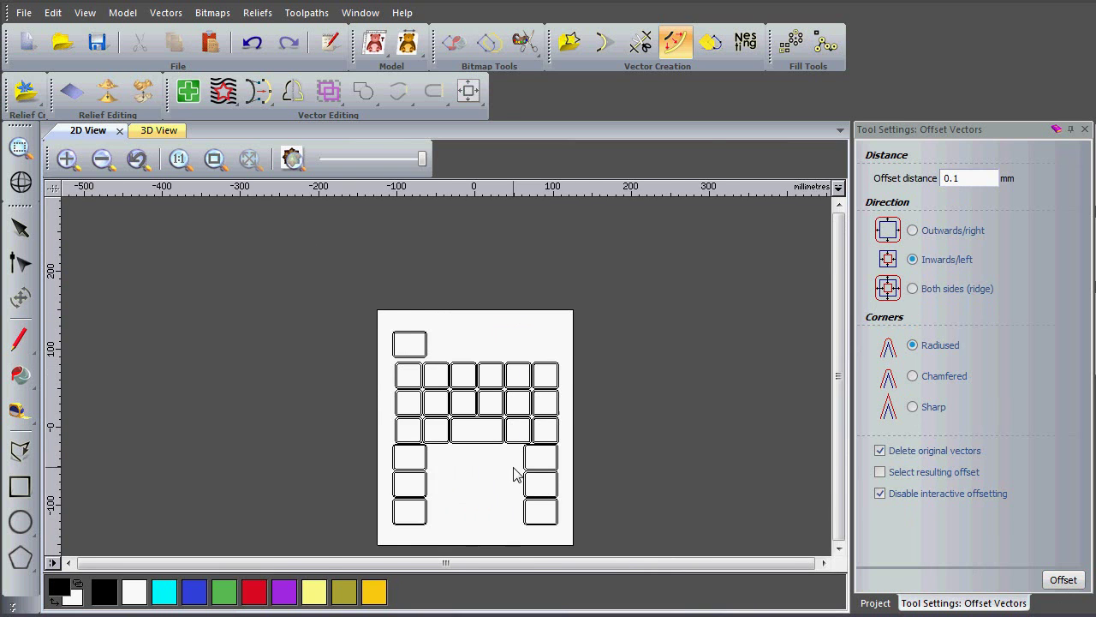
scroll(514, 472, "up", 2)
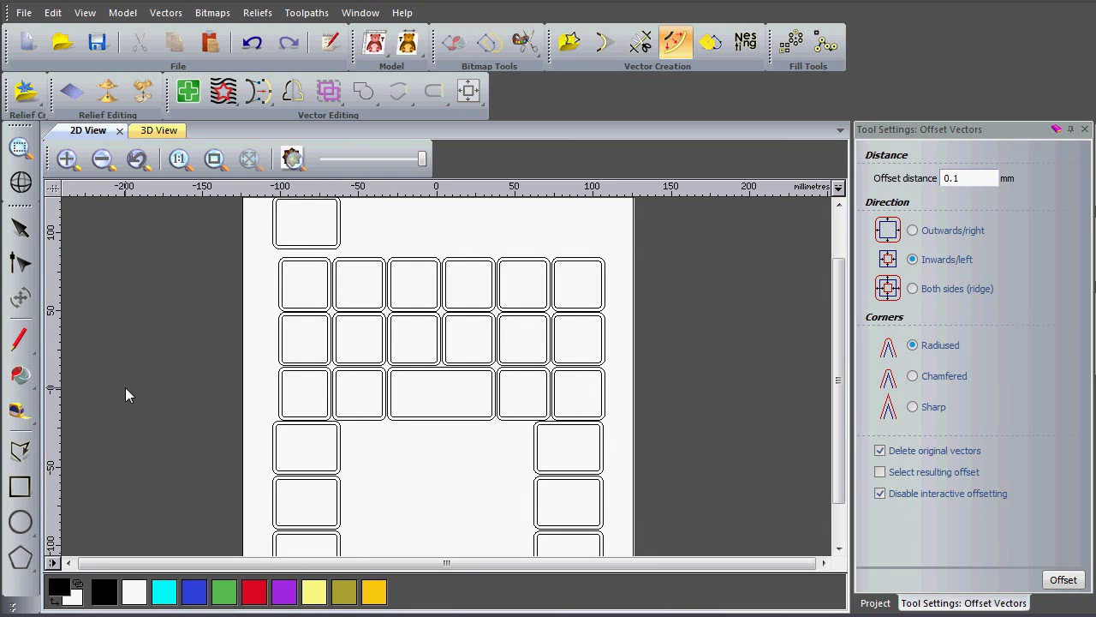
left_click(21, 521)
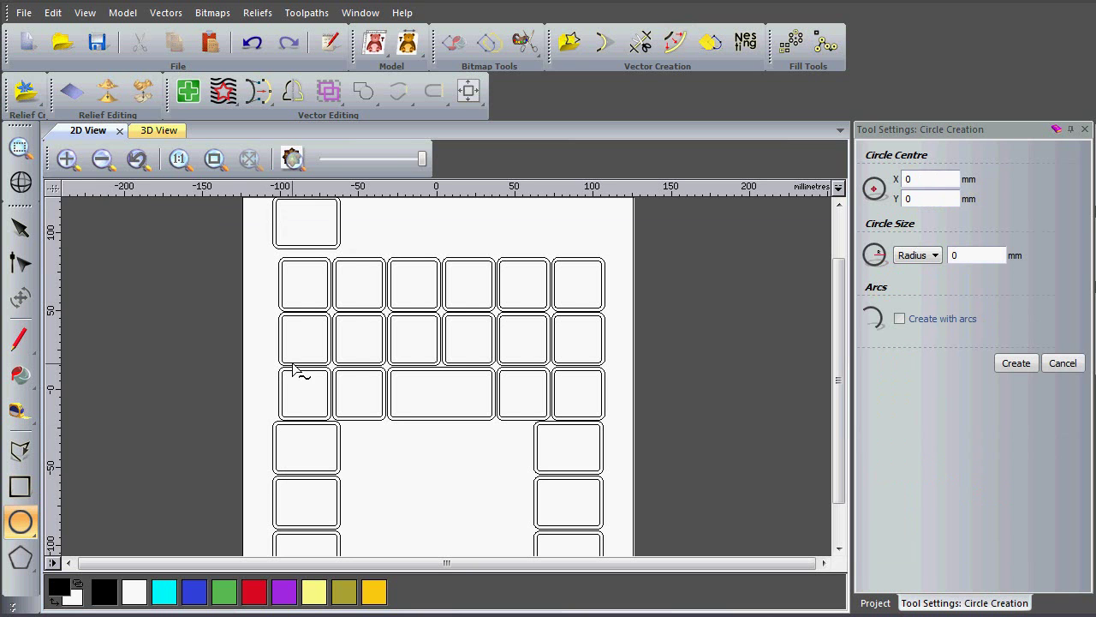
left_click_drag(371, 456, 380, 457)
left_click_drag(989, 257, 951, 256)
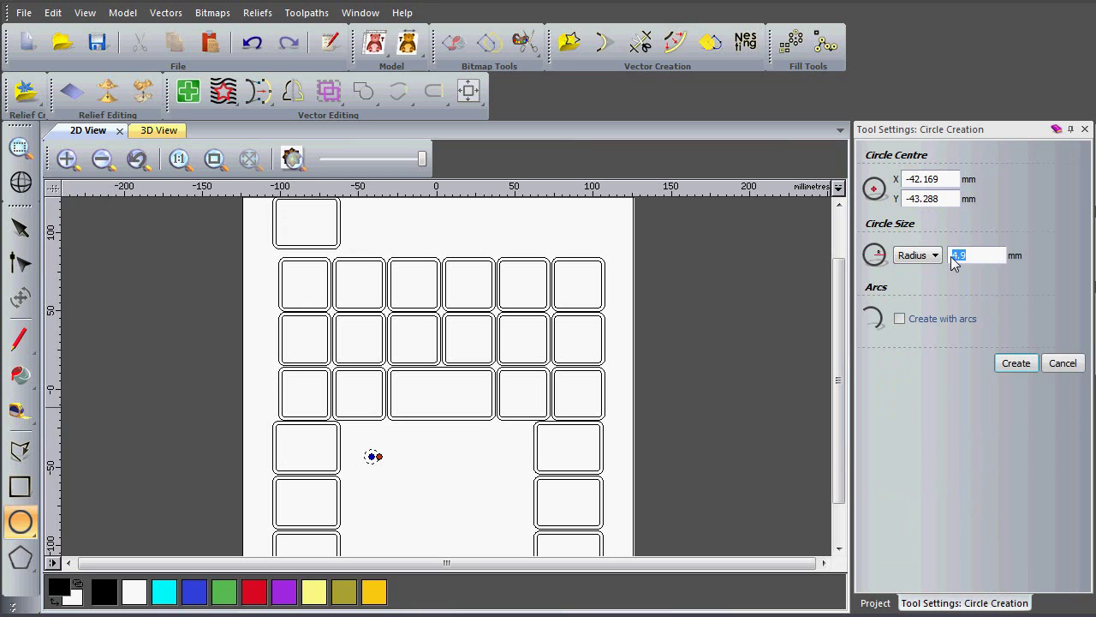
left_click(1016, 364)
left_click(1017, 364)
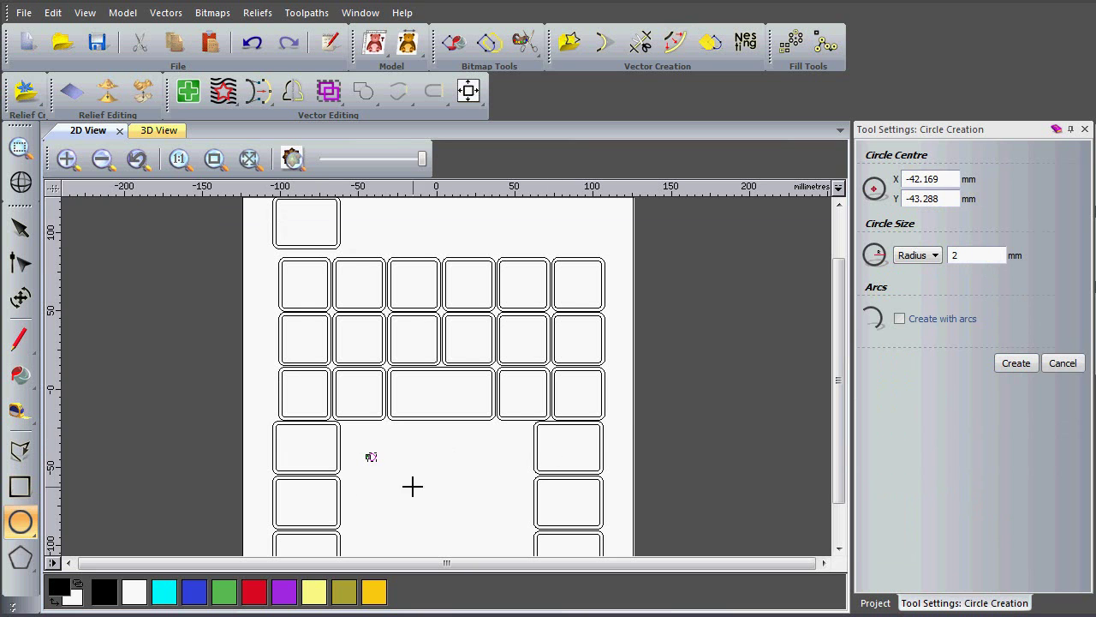
left_click(1062, 363)
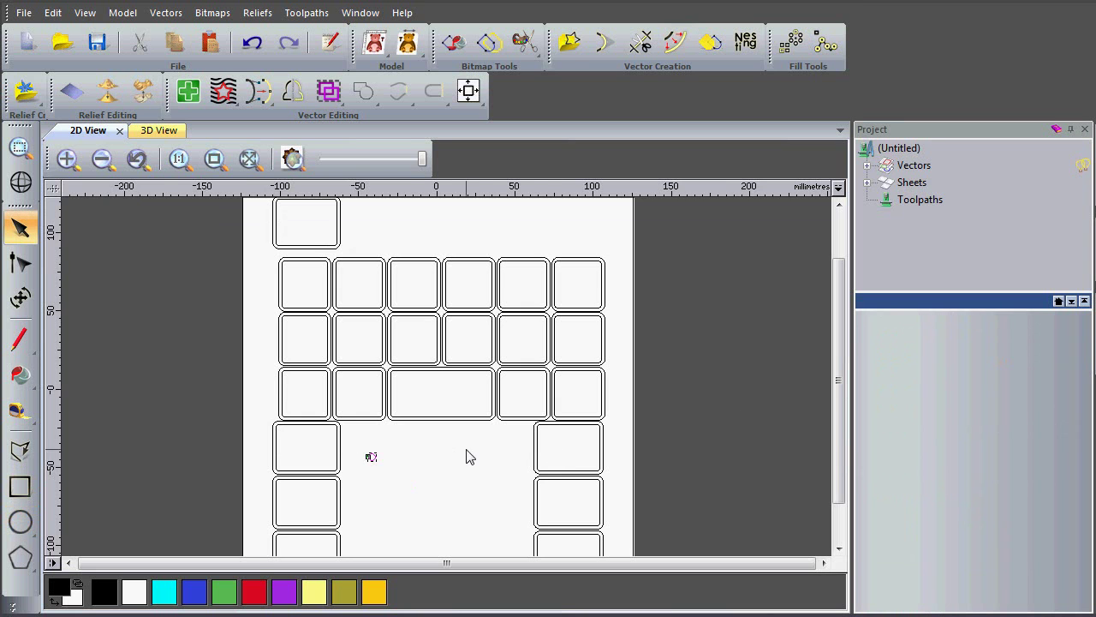
Centre the small circle within the inner rectangle of the third row's leftmost square pocket
scroll(353, 459, "up", 2)
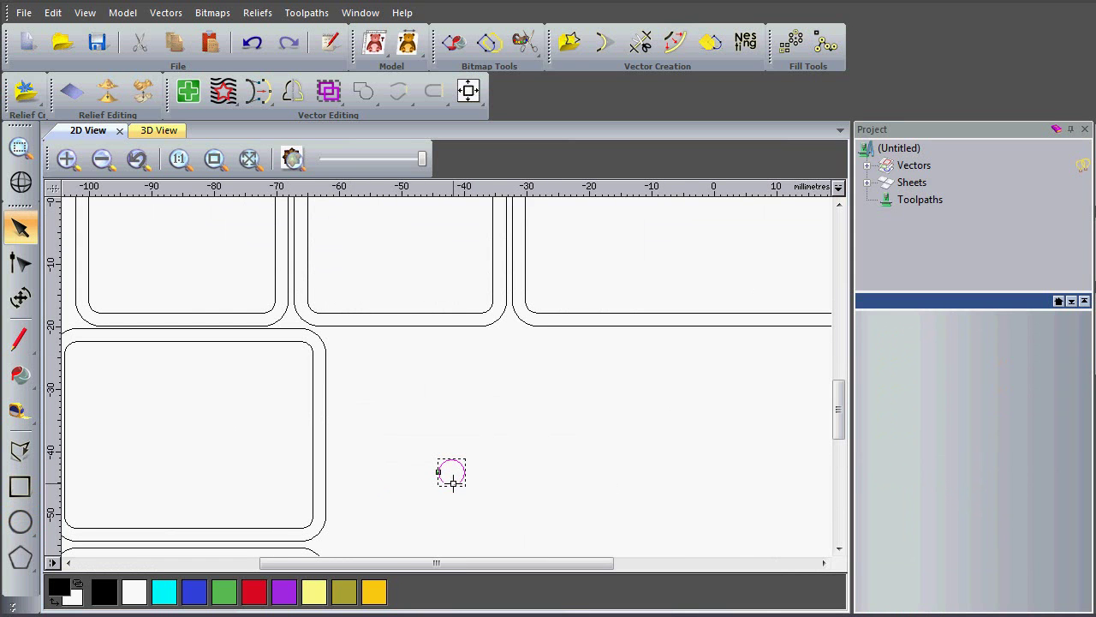
left_click(195, 315, "shift")
scroll(265, 315, "down", 2)
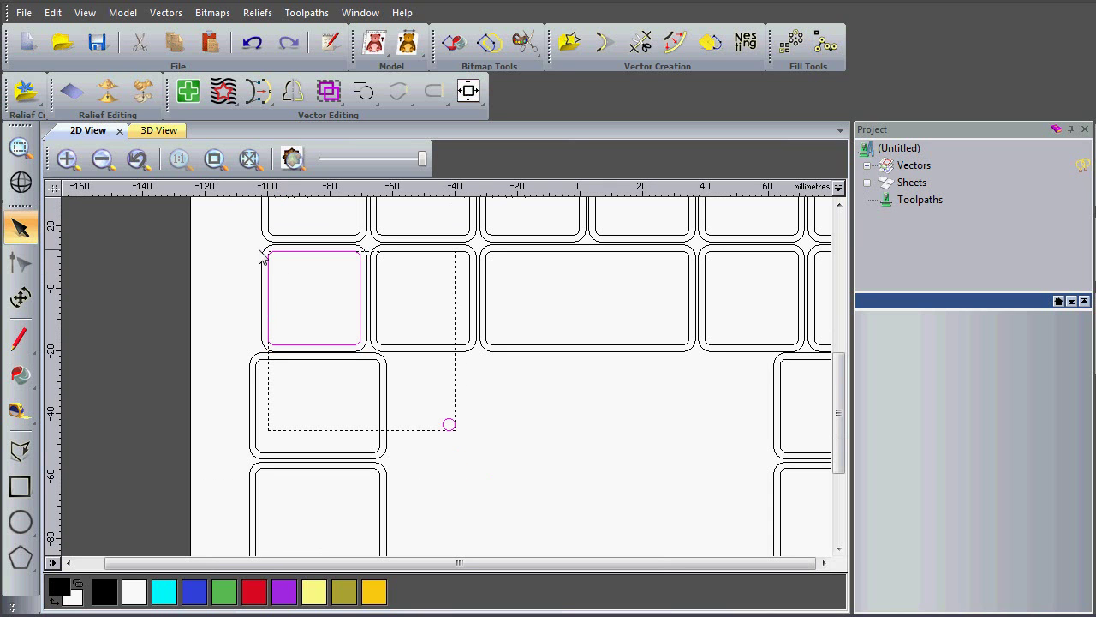
left_click(469, 90)
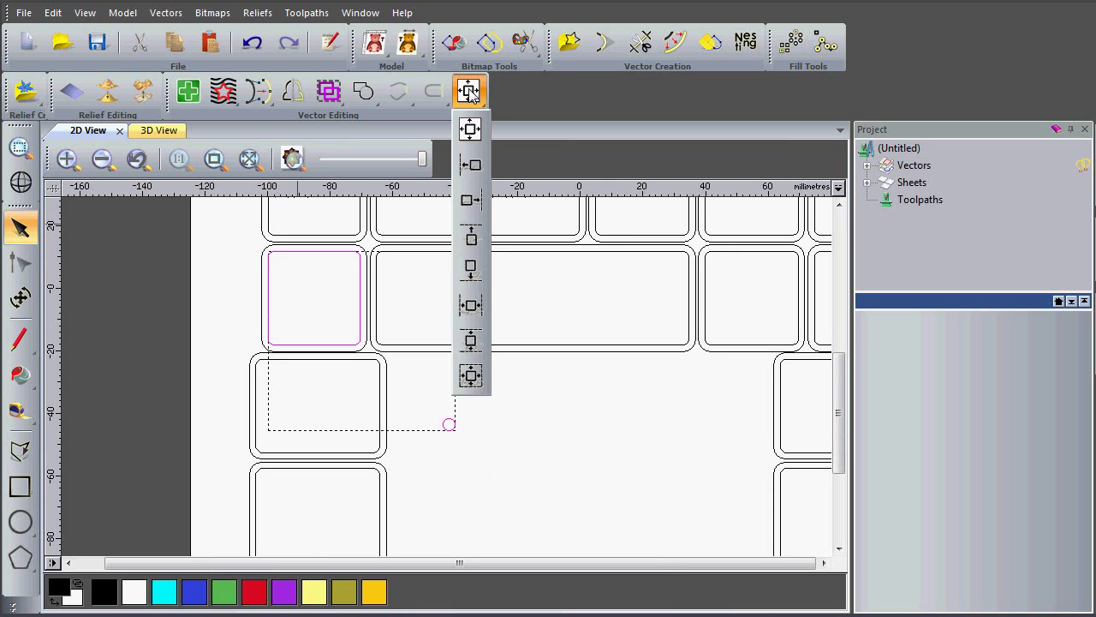
left_click(477, 375)
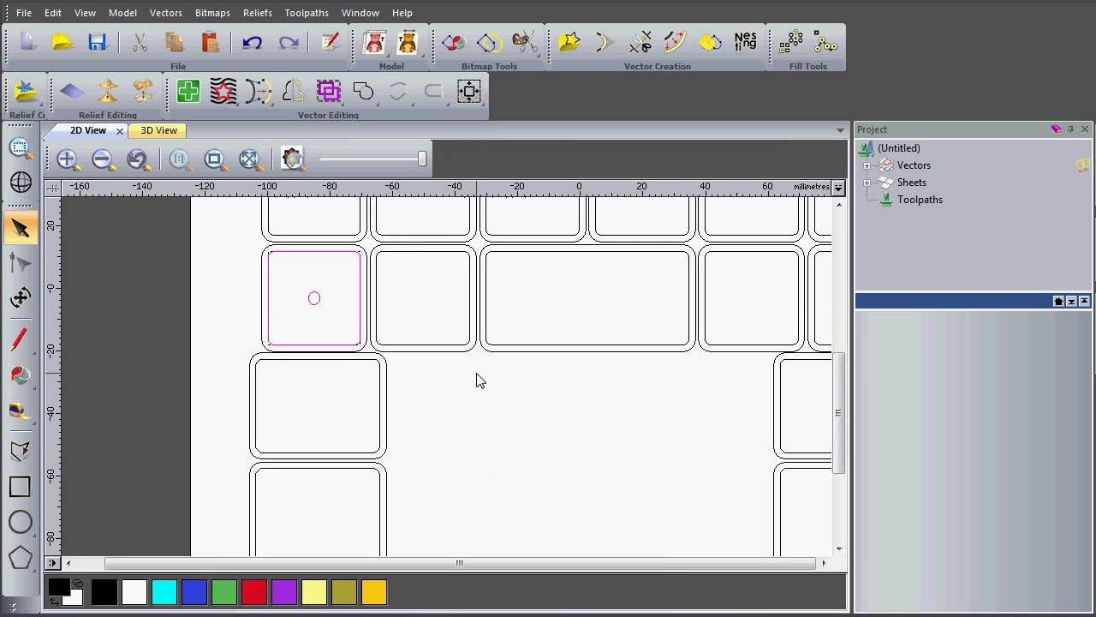
Block copy the small circle into 6 columns and 3 rows with 35 mm X and Y offsets
middle_click_drag(620, 368, 538, 502)
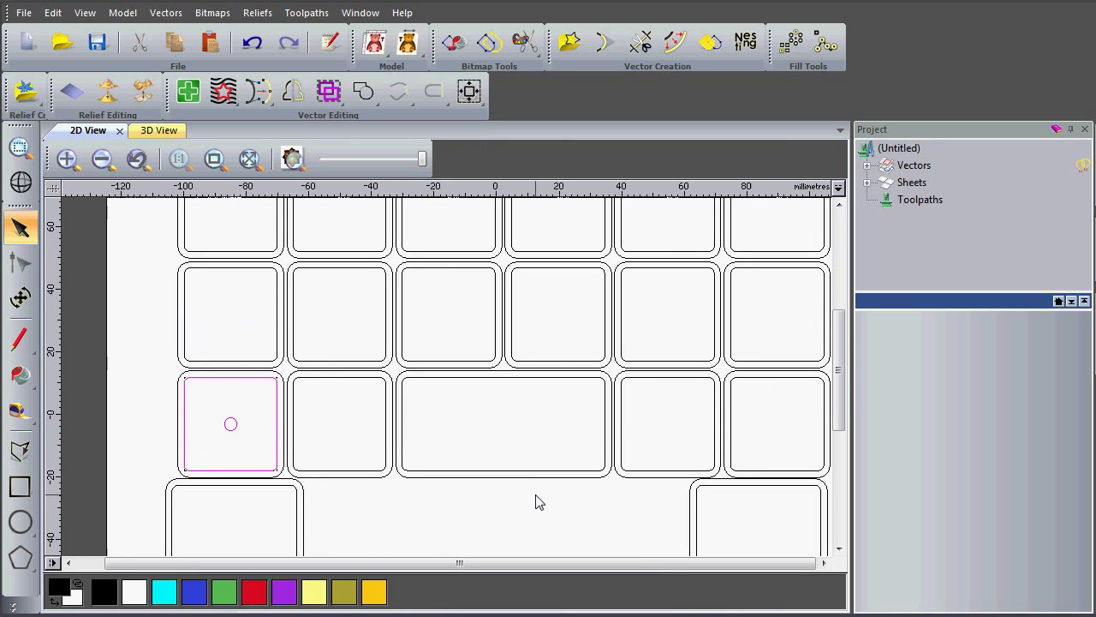
scroll(526, 441, "down", 1)
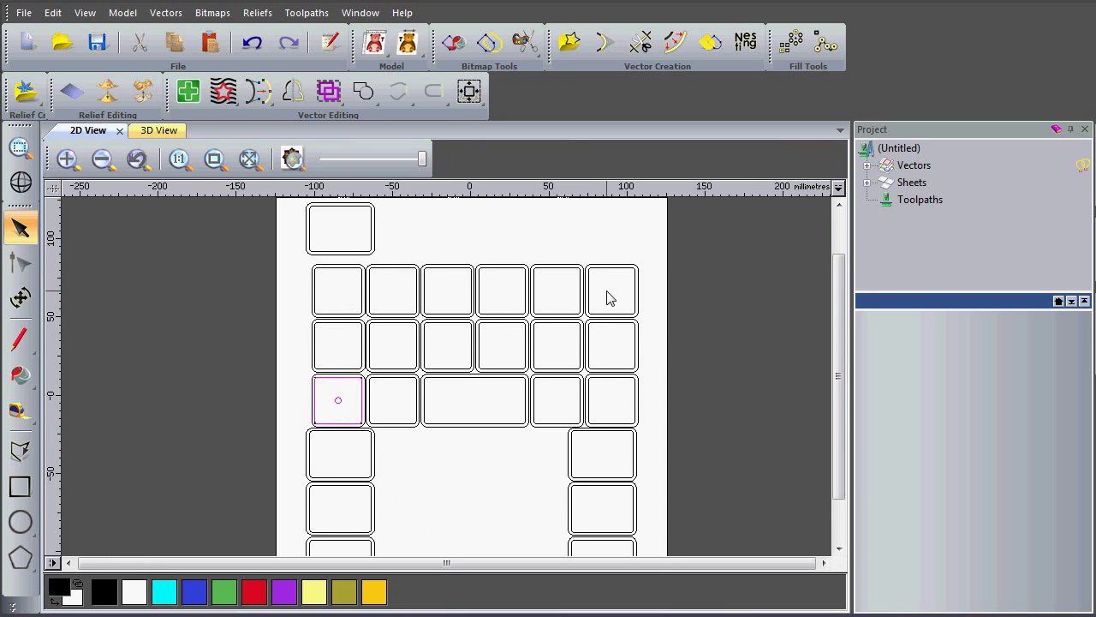
left_click(383, 449)
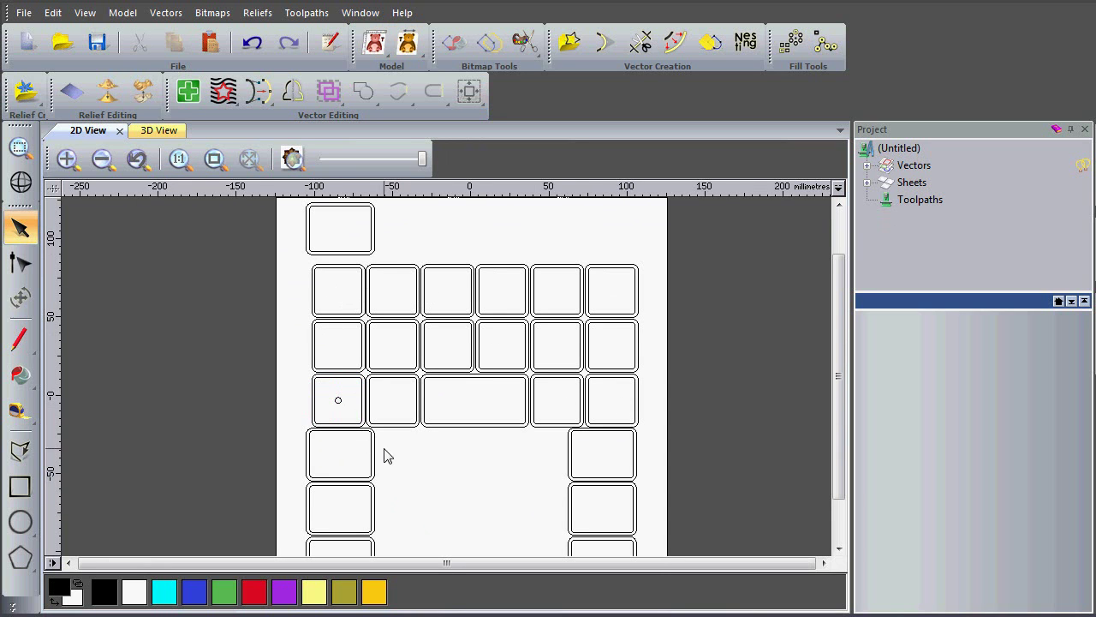
left_click(337, 400)
left_click(791, 41)
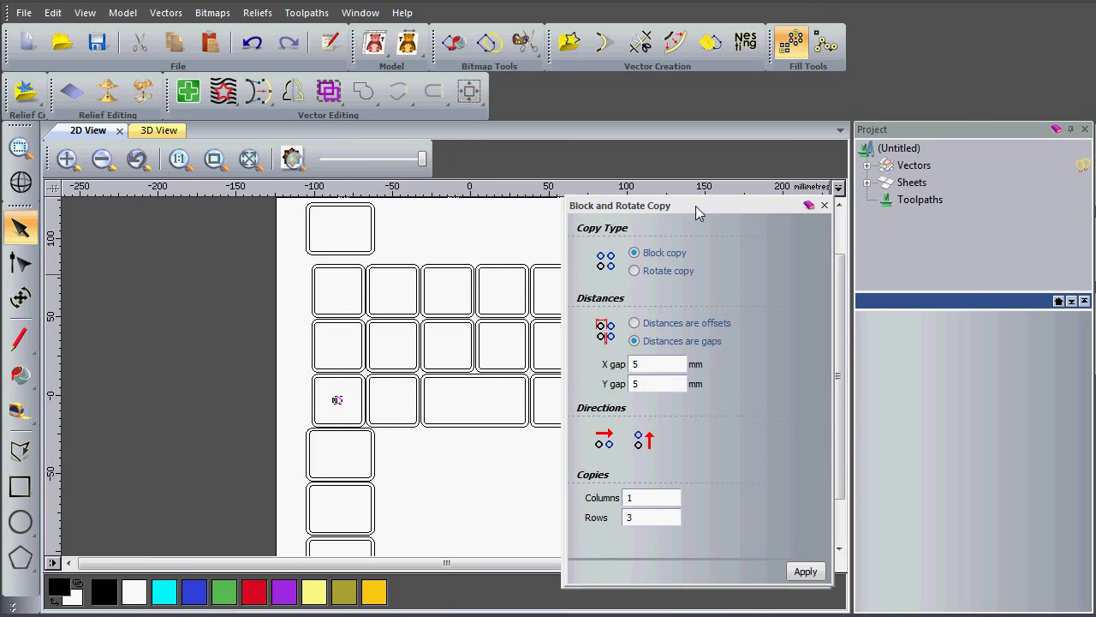
left_click_drag(696, 206, 828, 98)
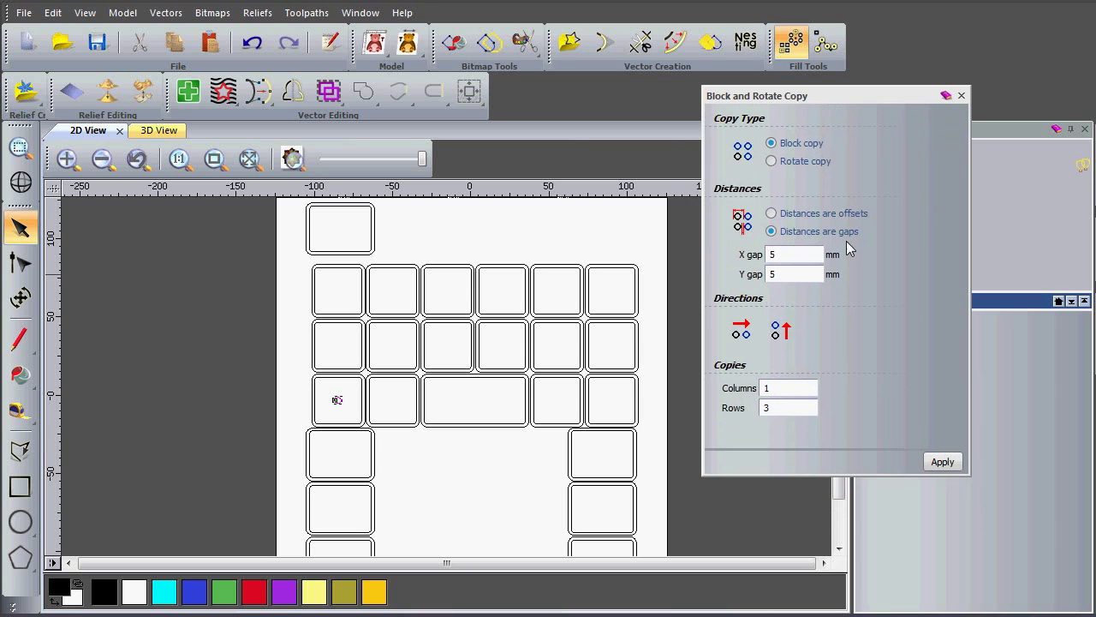
left_click(772, 213)
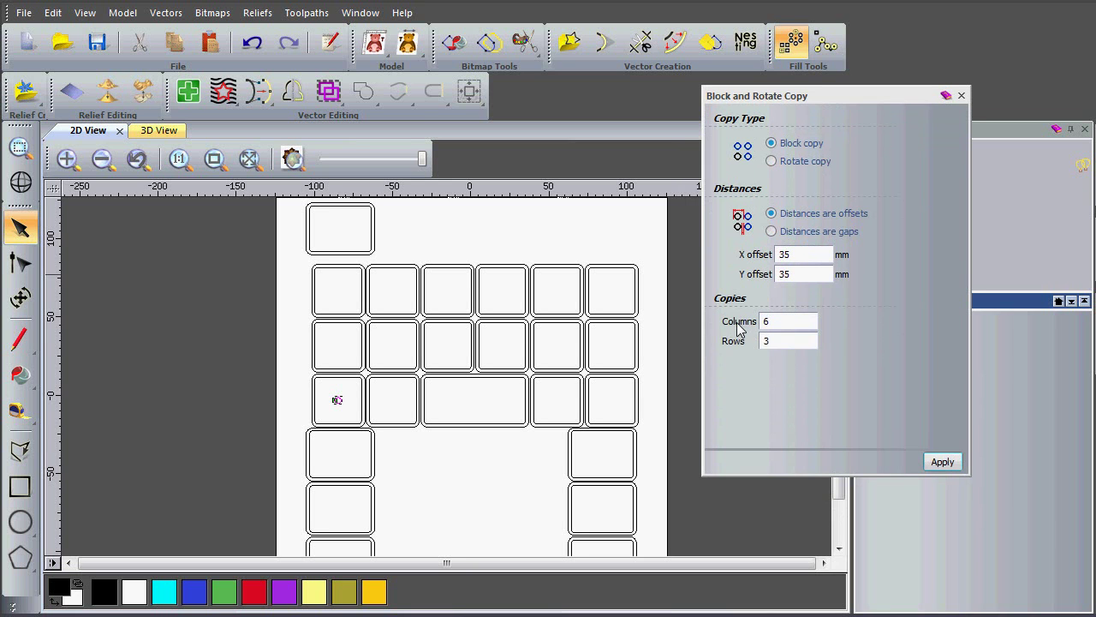
left_click(952, 461)
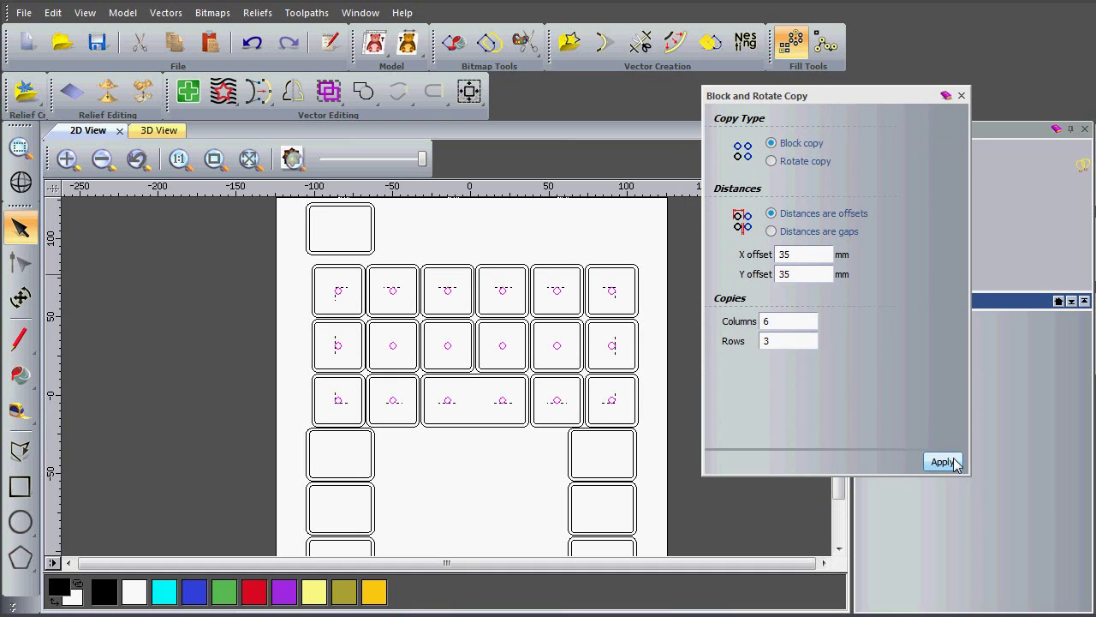
left_click(961, 95)
left_click(558, 430)
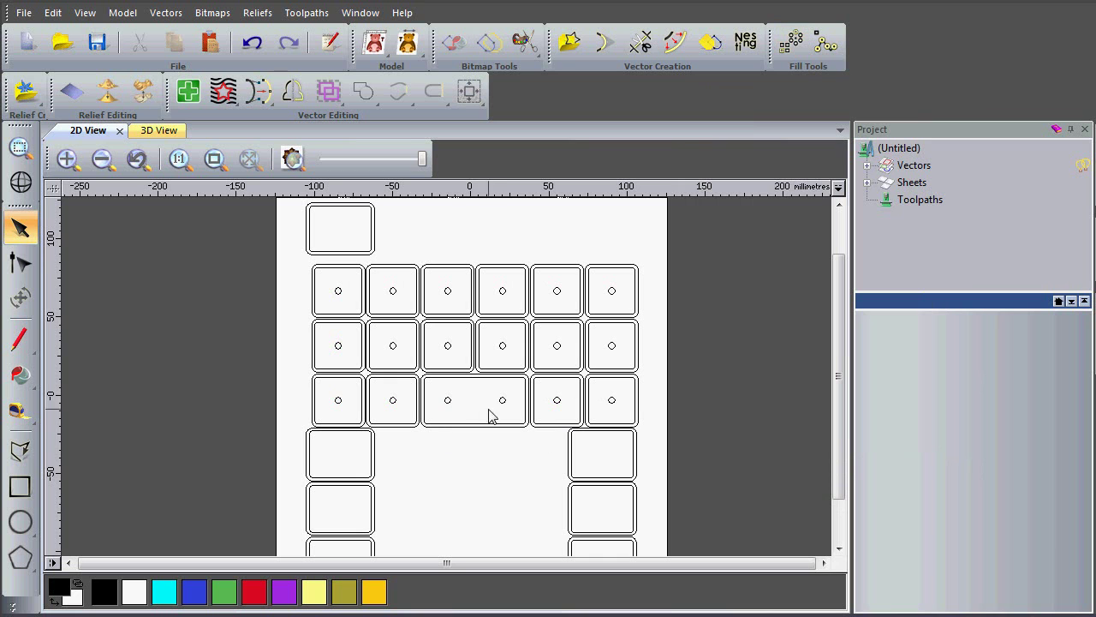
Delete the left circle in the wide pocket and centre its remaining circle within the pocket's inner rectangle
left_click(447, 400)
left_click_drag(448, 409, 500, 399)
scroll(479, 408, "up", 2)
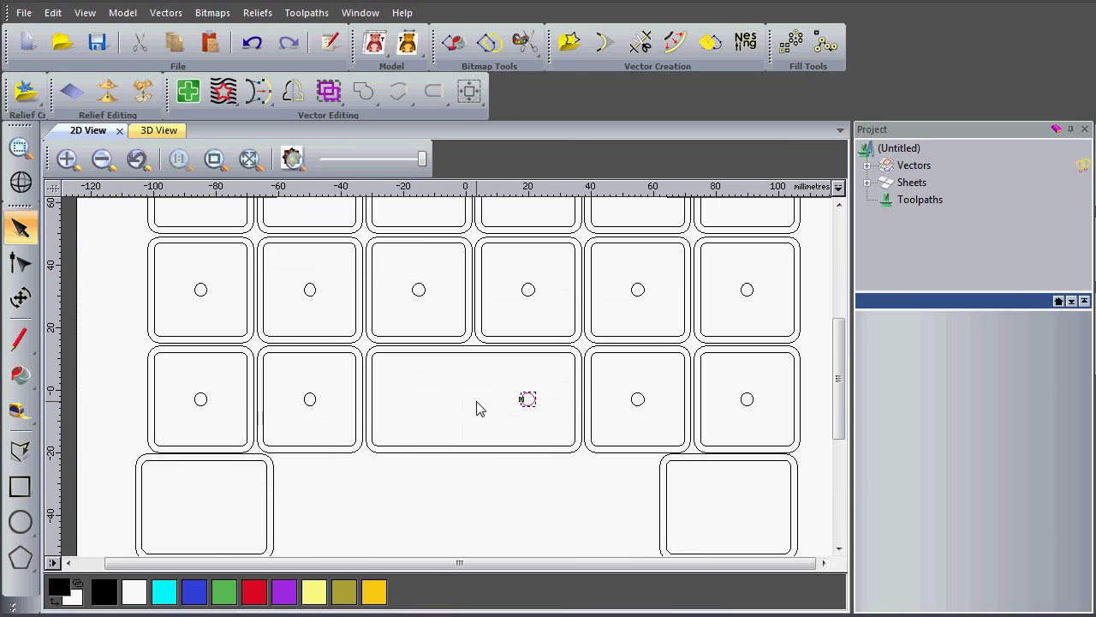
left_click(485, 352, "shift")
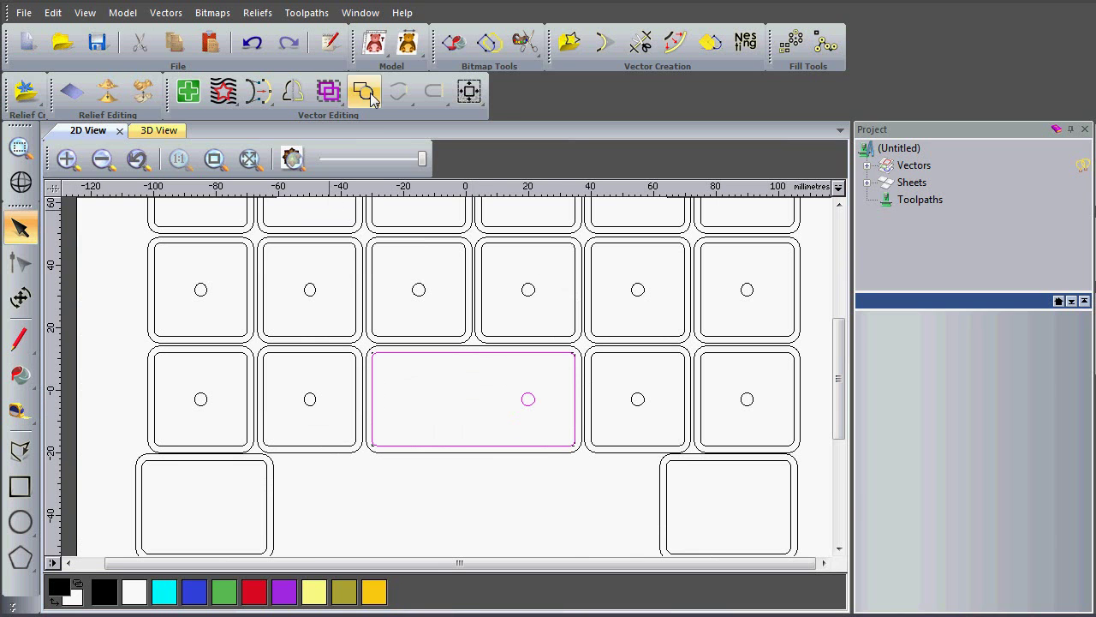
left_click(470, 94)
left_click(470, 481)
Place a circle from the third row's leftmost pocket in the lowest pocket of the left leg and centre it there
scroll(362, 509, "down", 3)
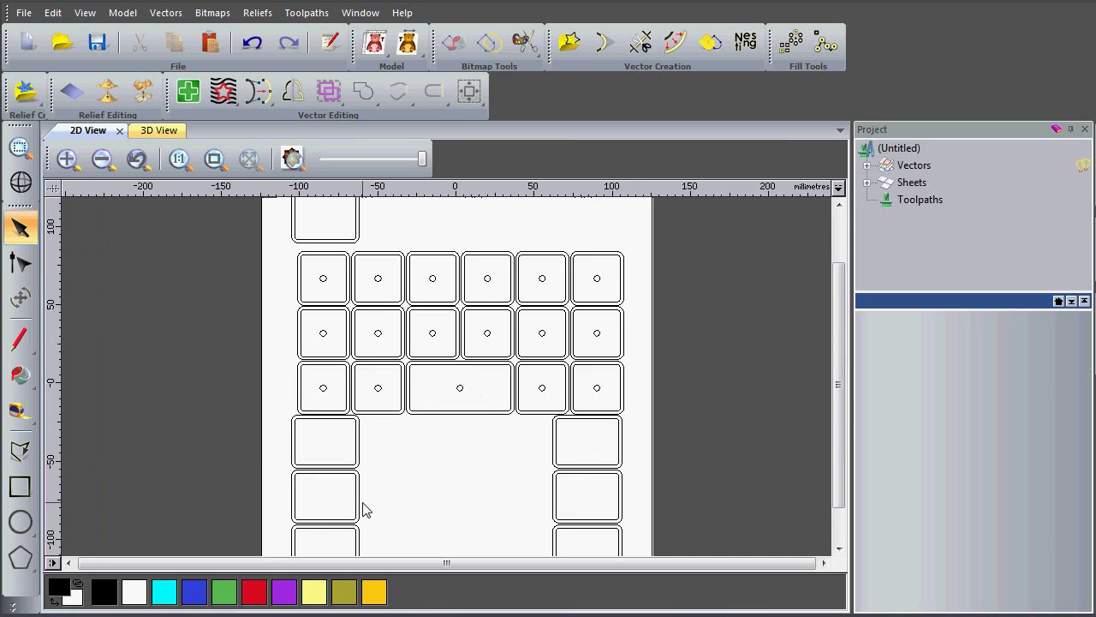
scroll(373, 498, "up", 3)
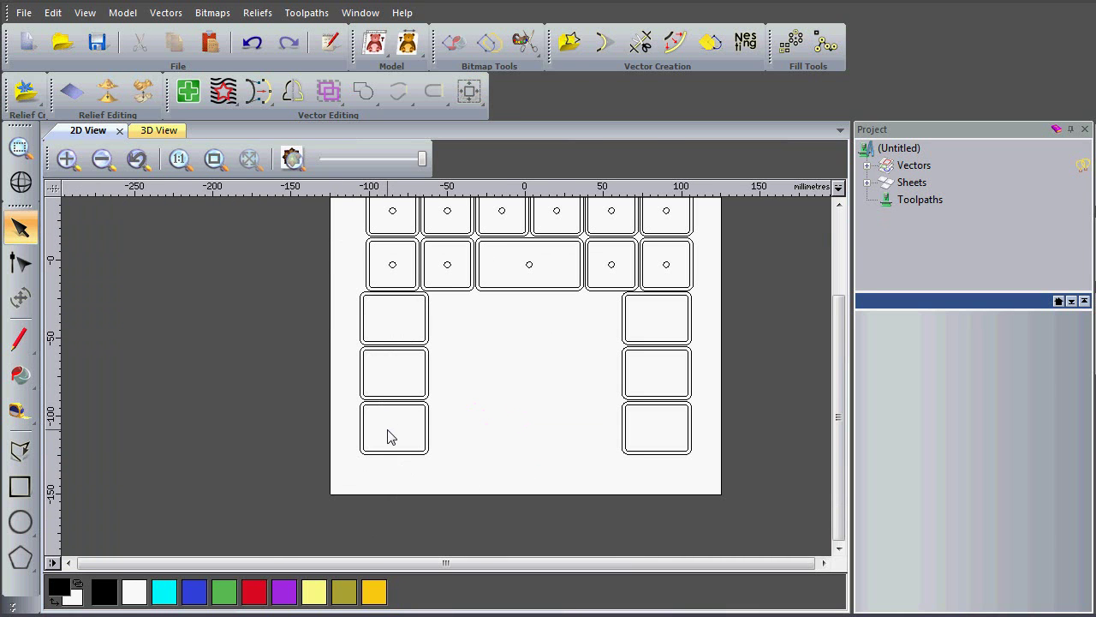
left_click(392, 264)
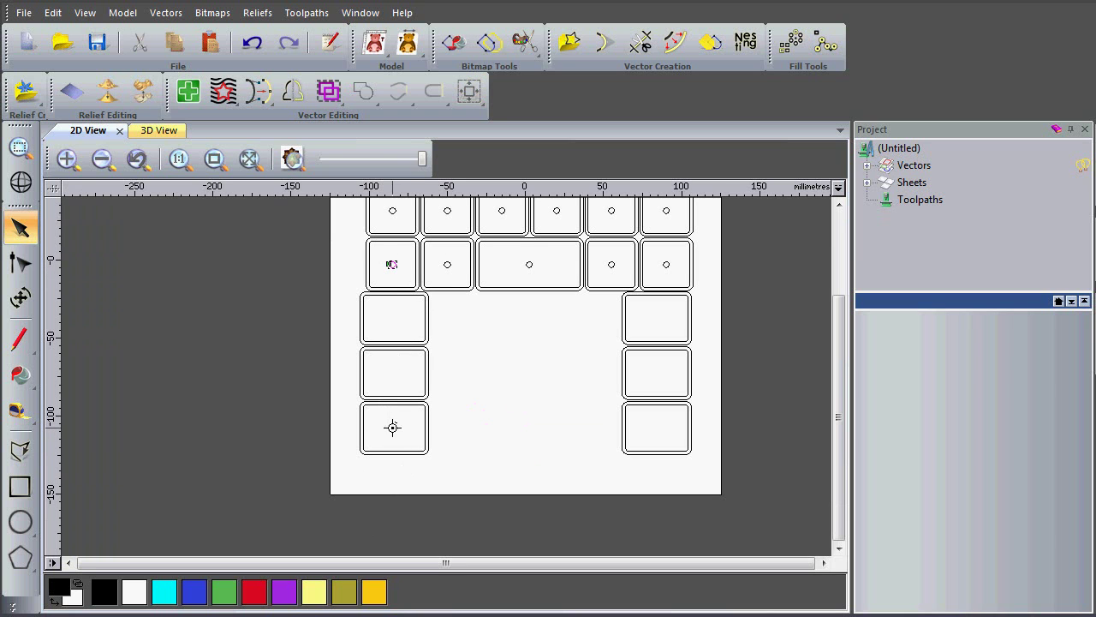
left_click_drag(392, 427, 392, 427)
scroll(414, 418, "up", 2)
left_click(422, 402, "shift")
left_click(469, 94)
left_click(562, 368)
Block copy the circle in the left leg's lowest pocket into 1 column and 3 rows with a 35 mm Y offset
middle_click_drag(599, 334, 549, 372)
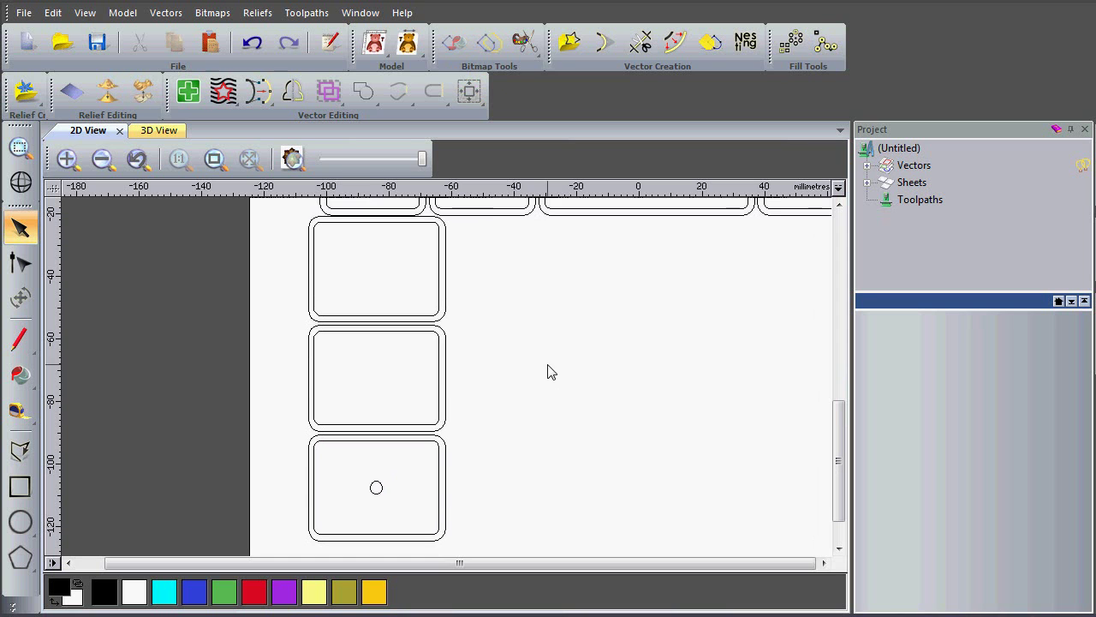
left_click(381, 487)
left_click(791, 42)
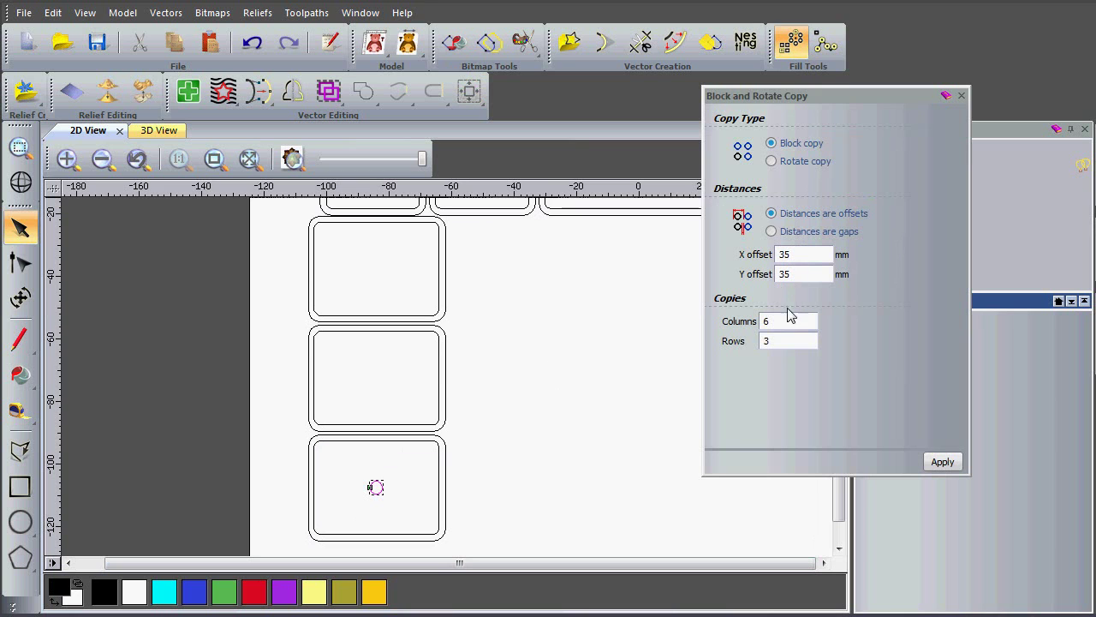
double_click(764, 322)
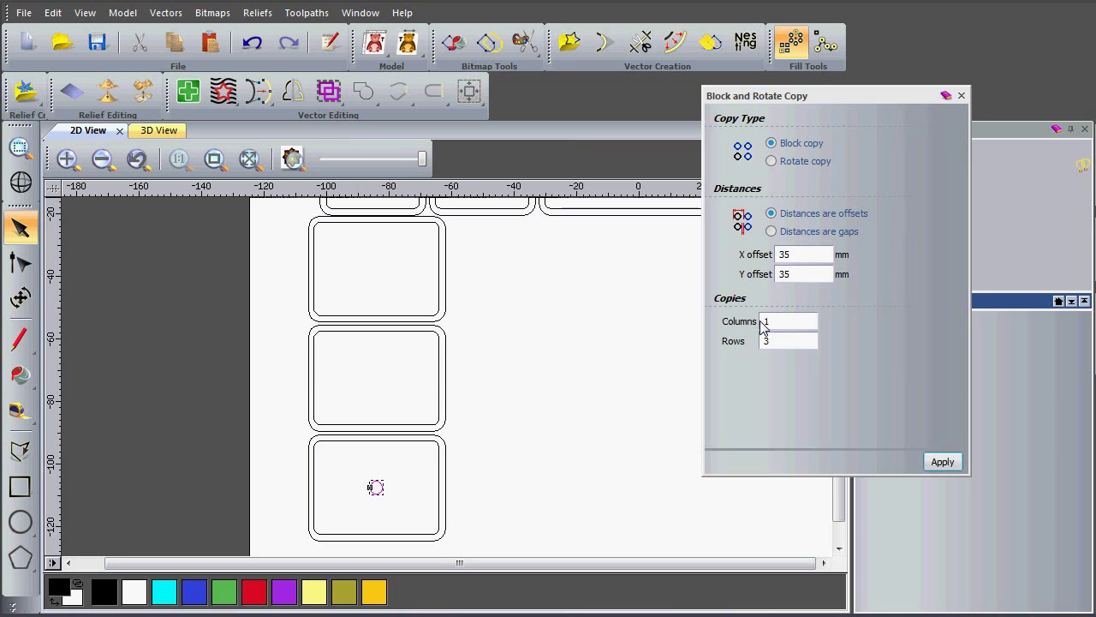
left_click(942, 462)
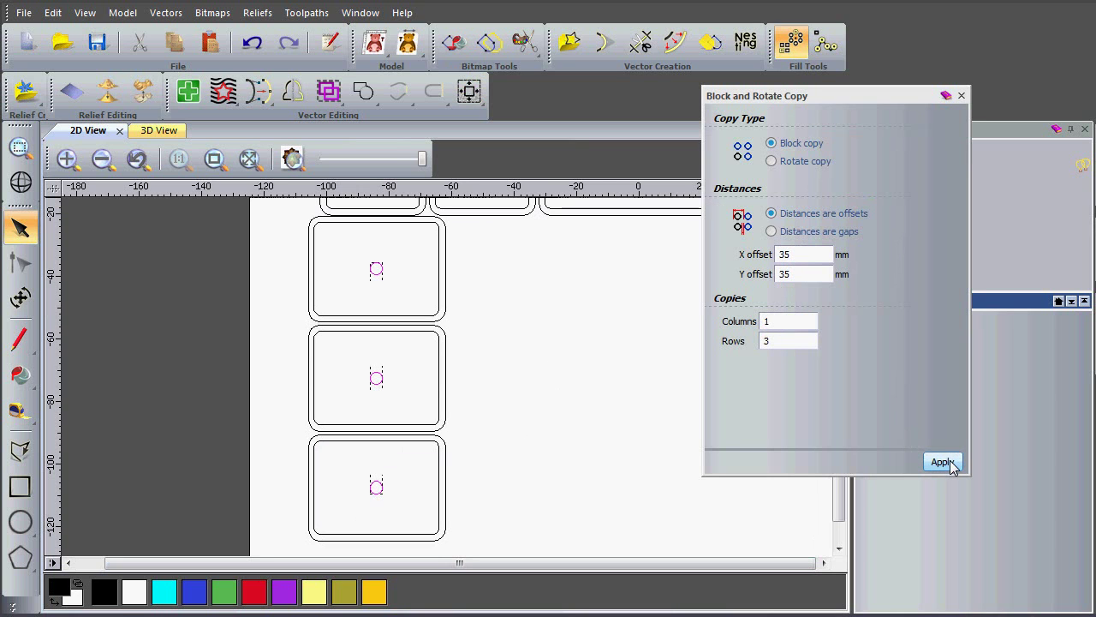
left_click(961, 95)
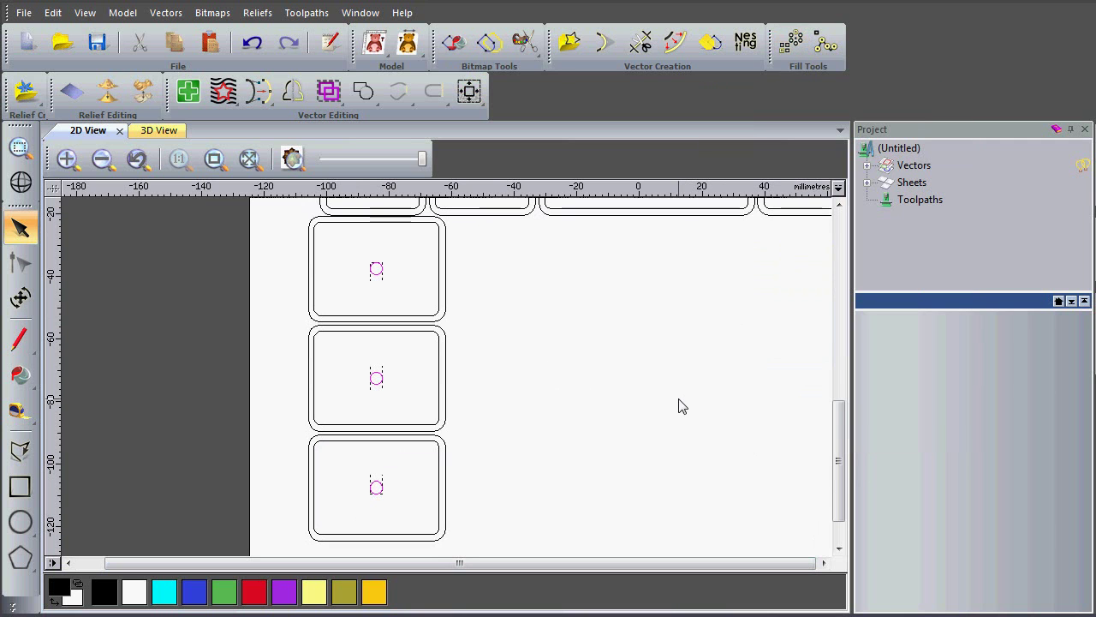
Copy the left leg's three circles across to the right leg and centre them horizontally within the top pocket's inner rectangle
middle_click_drag(668, 403, 493, 409)
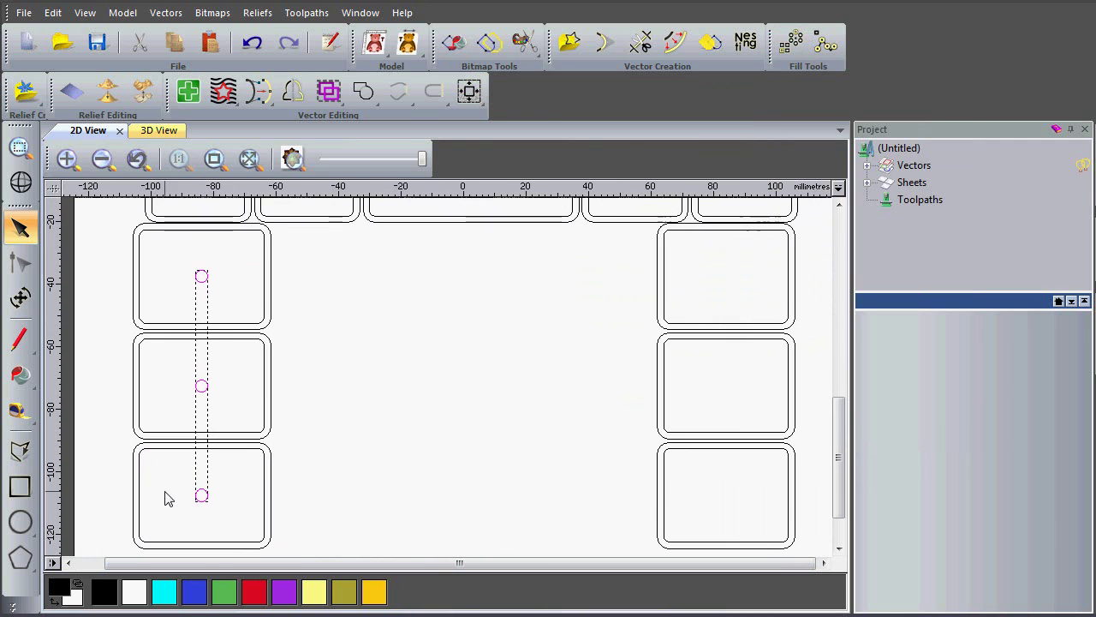
left_click_drag(201, 496, 690, 480)
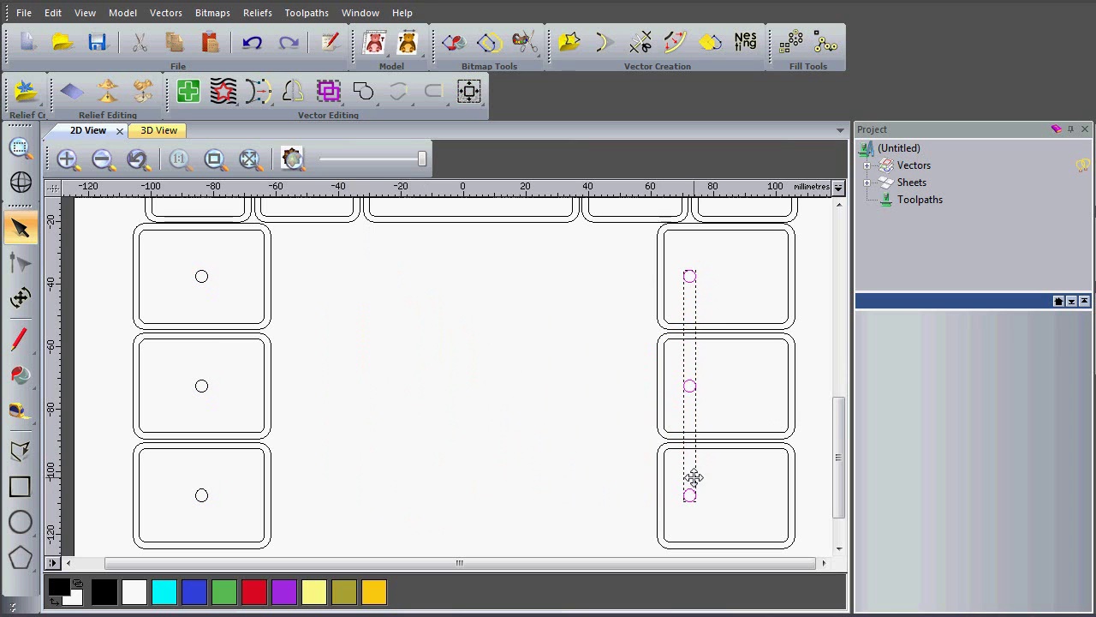
left_click(690, 230, "shift")
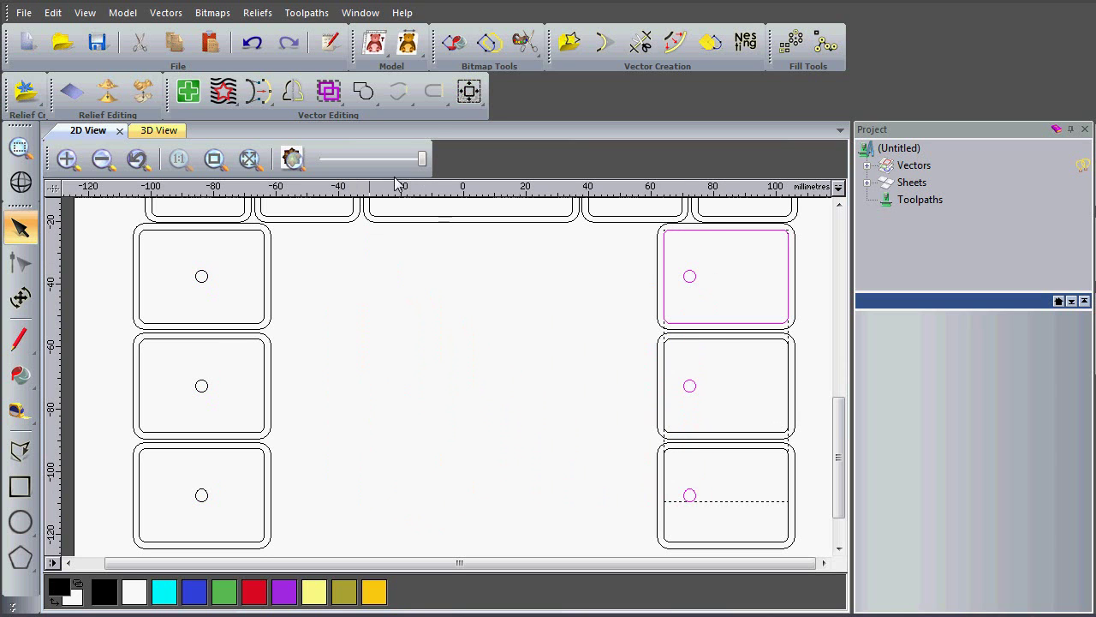
left_click(472, 94)
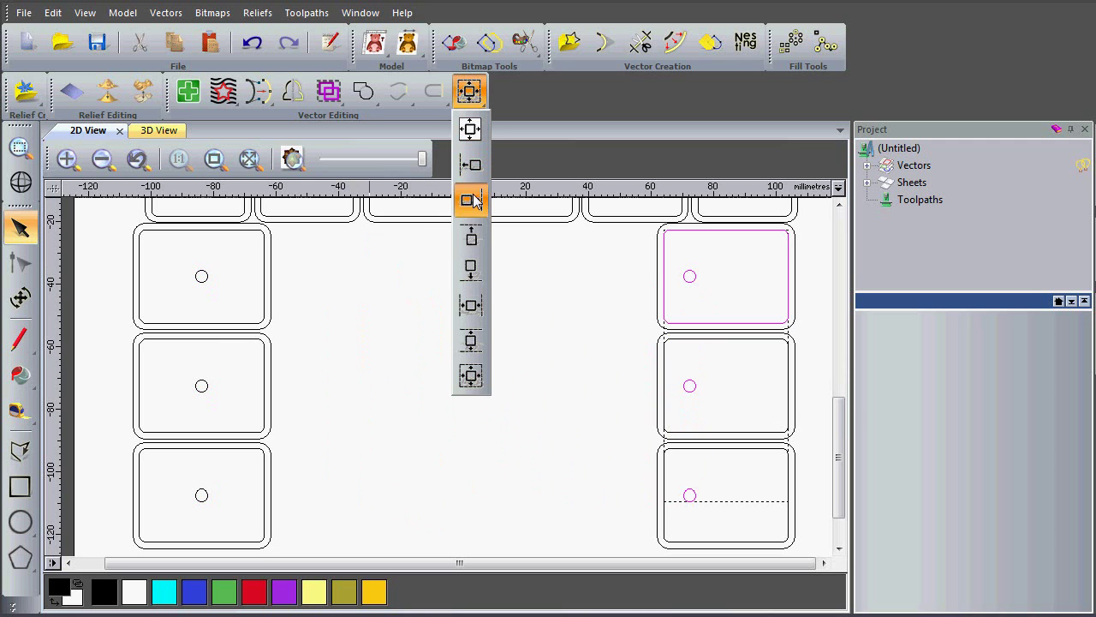
left_click(471, 309)
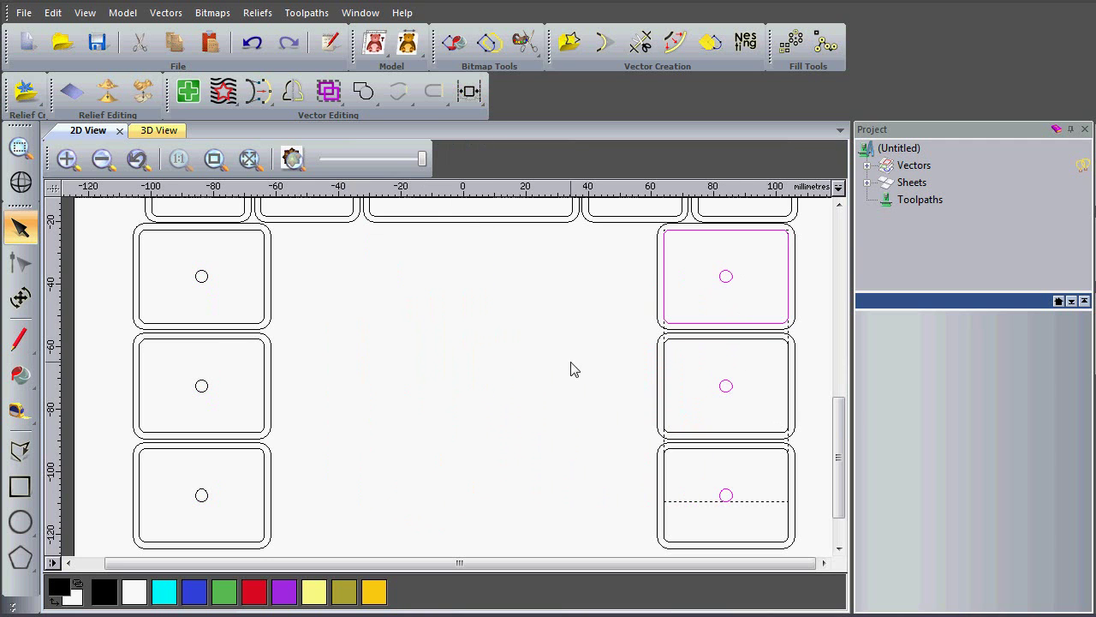
Copy the circle from the first row's leftmost square pocket into the single pocket above it and centre it in the inner rectangle
scroll(557, 370, "down", 2)
middle_click_drag(463, 342, 479, 464)
scroll(314, 278, "up", 2)
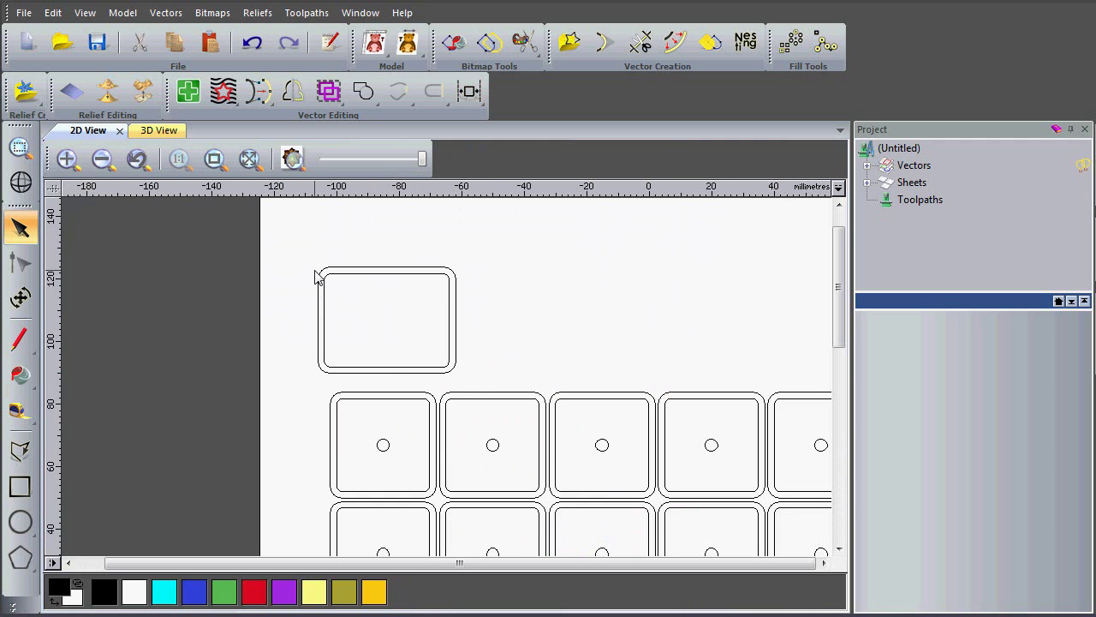
left_click(384, 446)
left_click_drag(385, 446, 384, 325)
left_click(406, 274, "shift")
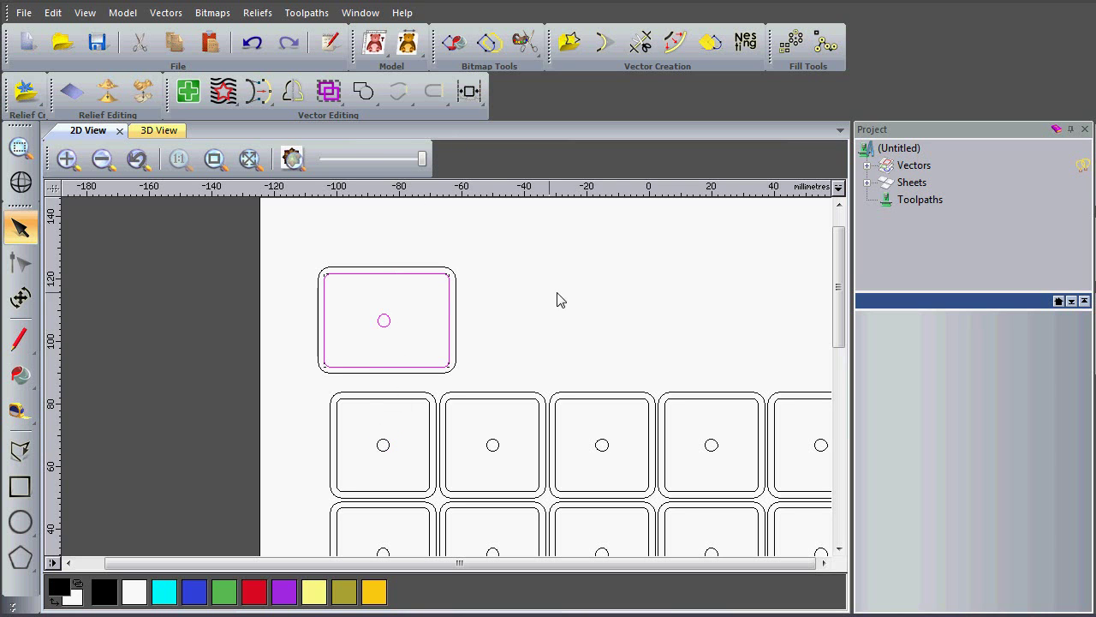
mouse_move(469, 90)
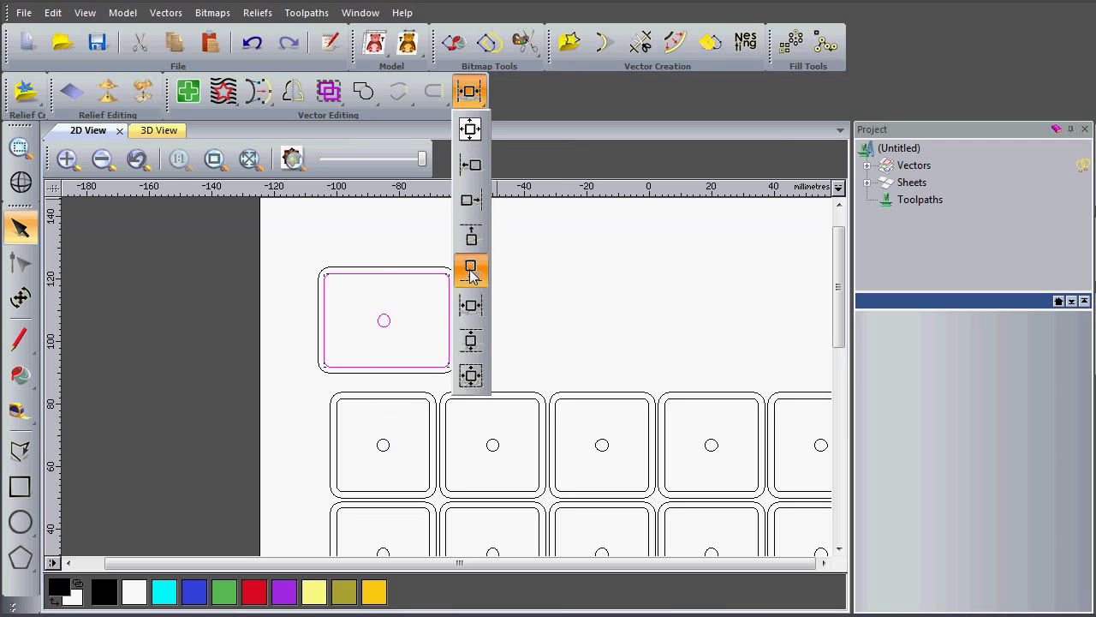
left_click(470, 374)
left_click(572, 375)
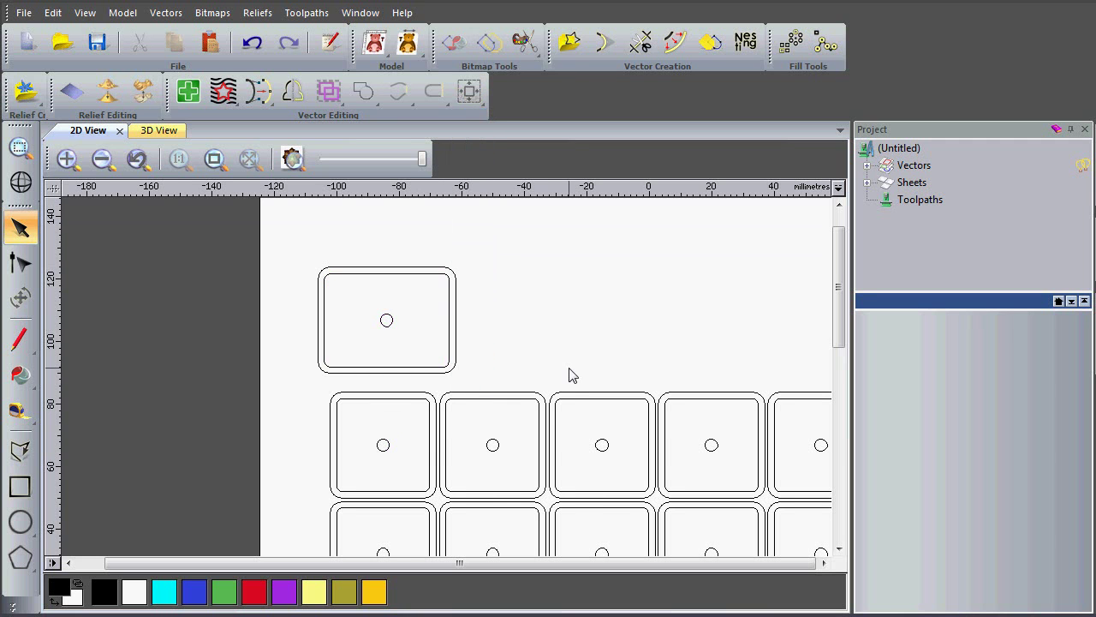
Create the text "1" in Seagull font at 25 points in the empty area between the two legs
scroll(573, 375, "down", 3)
scroll(512, 387, "up", 1)
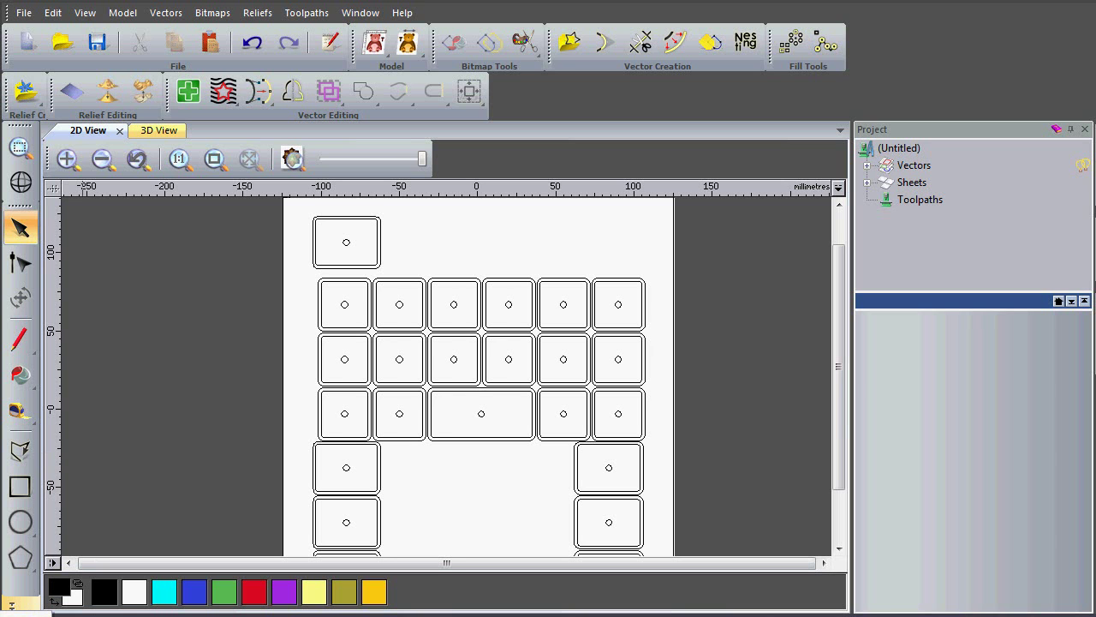
left_click(11, 605)
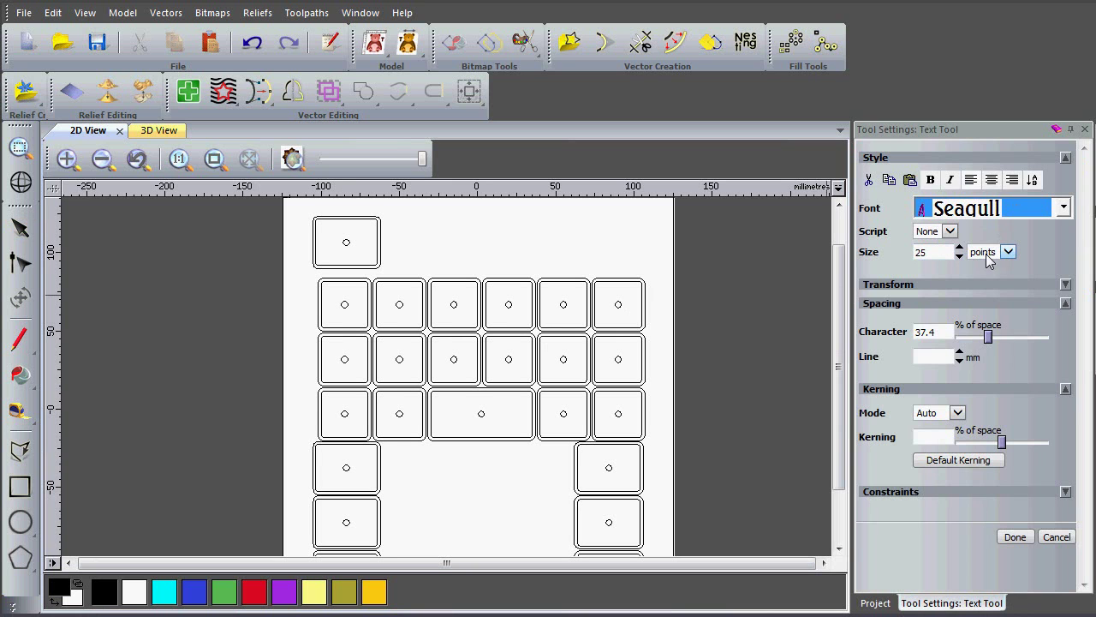
left_click(421, 468)
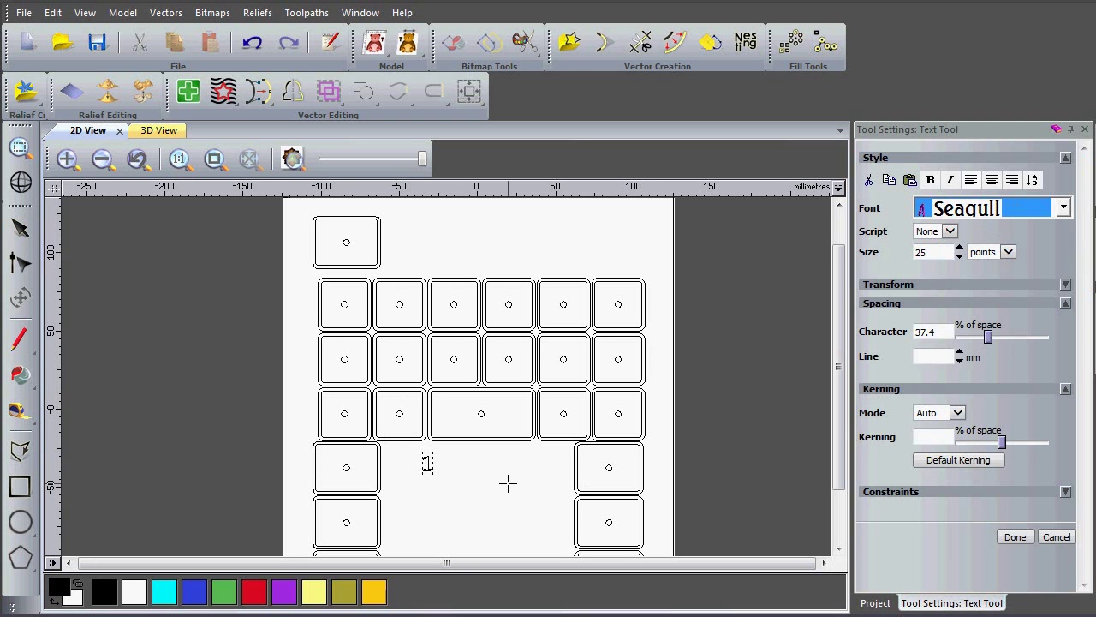
left_click(1013, 536)
Align the 1 to the bottom and left edges of the inner rectangle in the third row's leftmost pocket
scroll(387, 467, "up", 2)
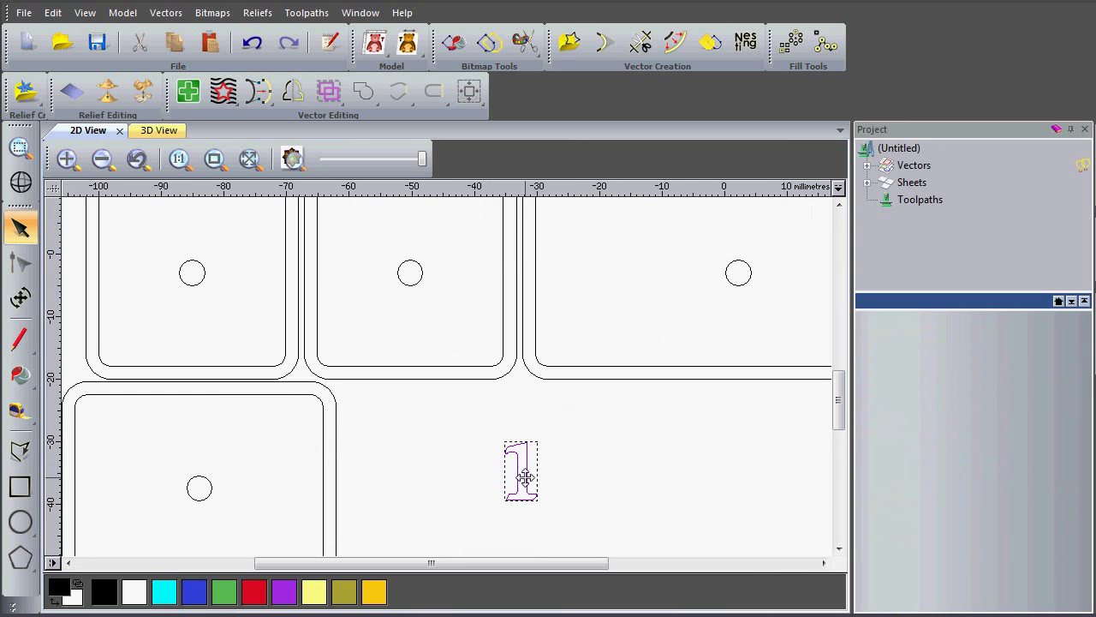
left_click(98, 347)
left_click(523, 485)
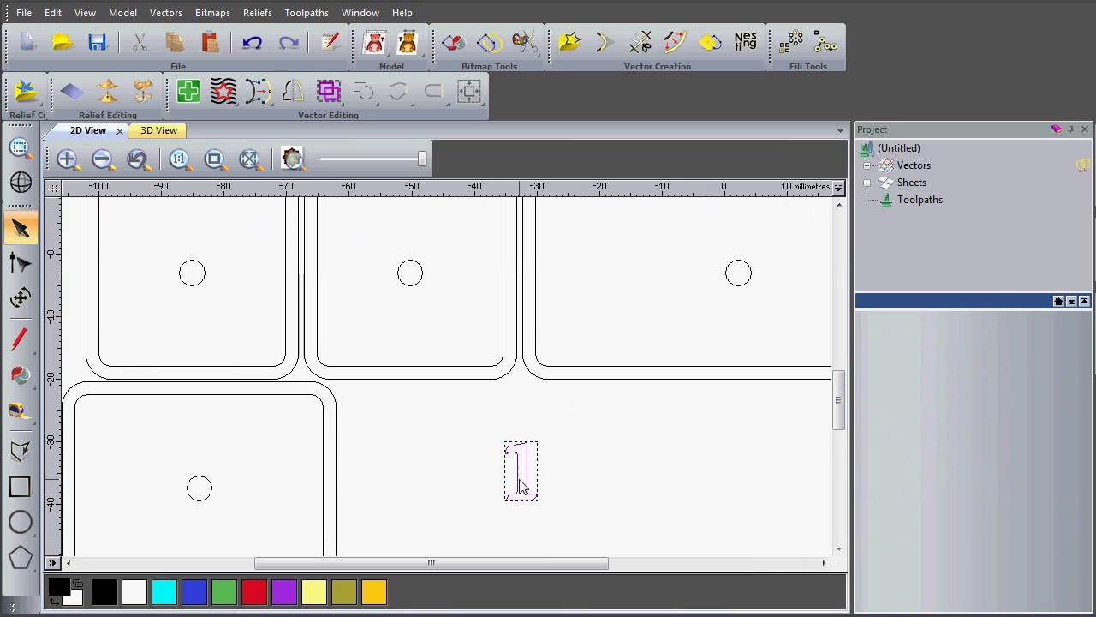
left_click(133, 367, "shift")
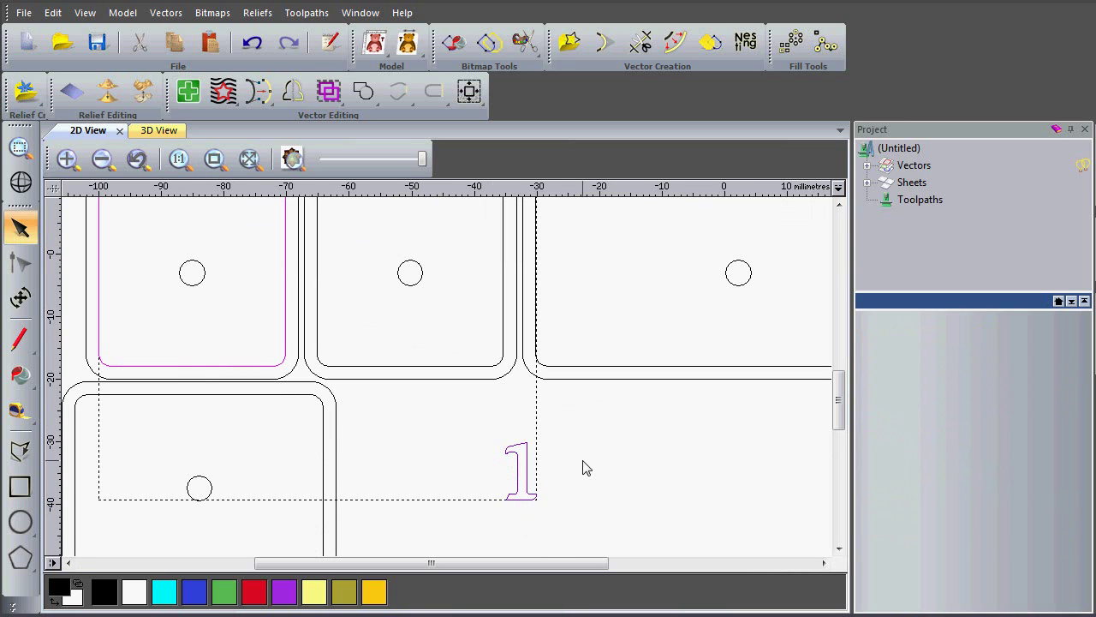
left_click(469, 90)
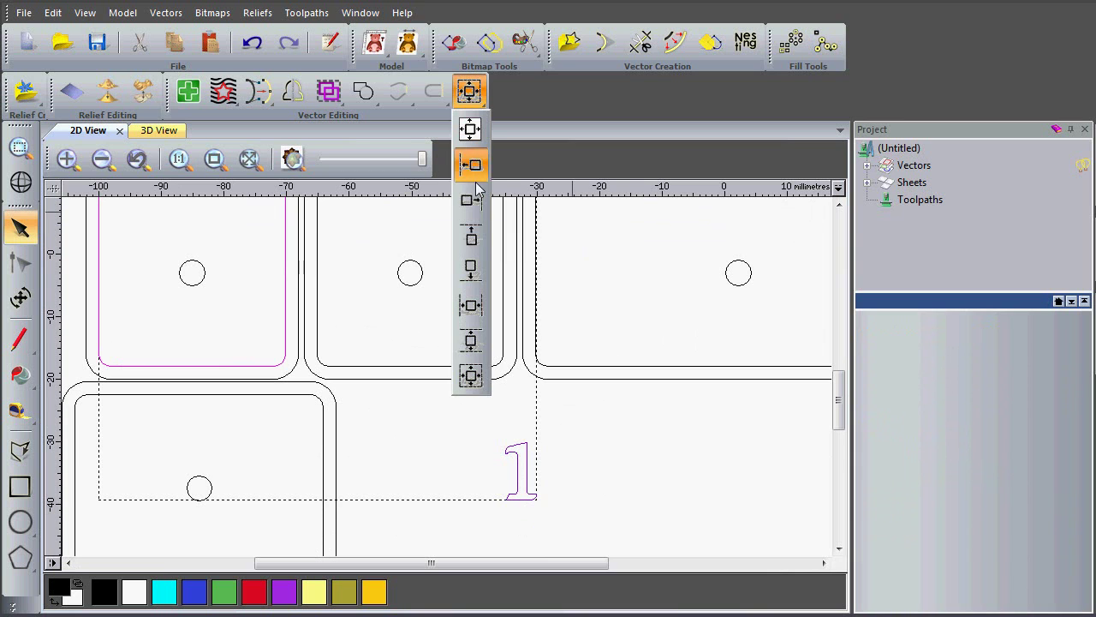
left_click(470, 270)
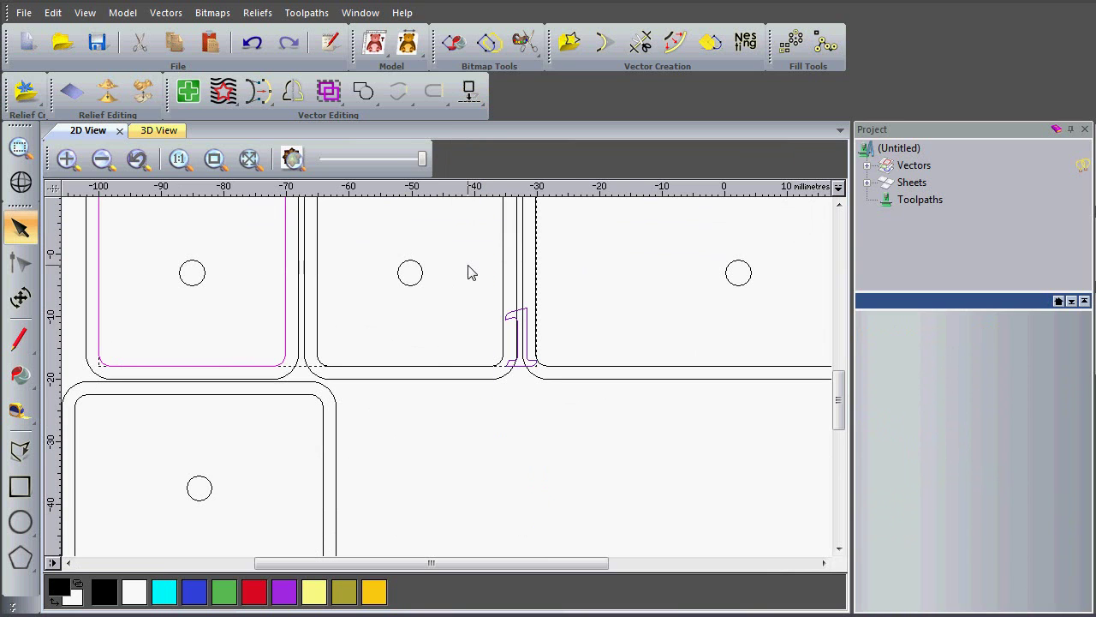
left_click(469, 91)
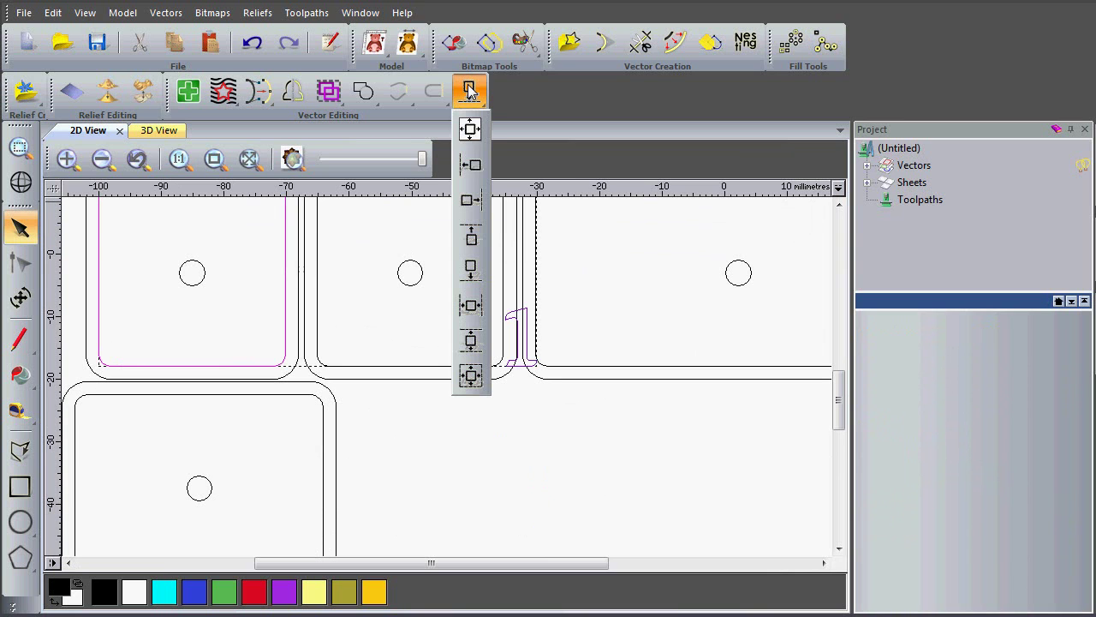
left_click(469, 166)
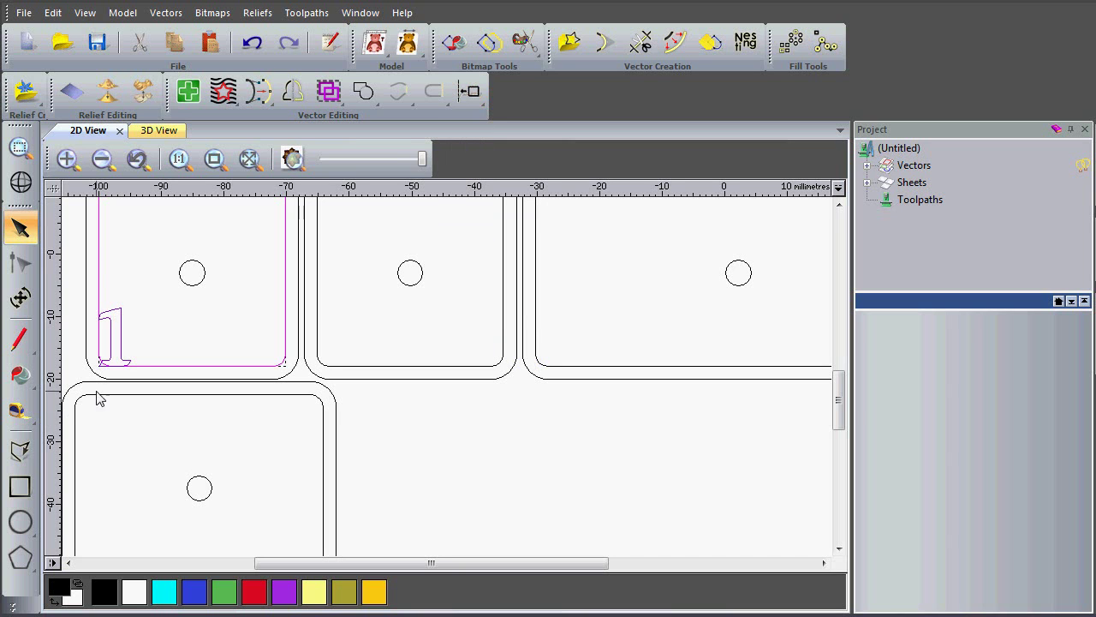
left_click(570, 517)
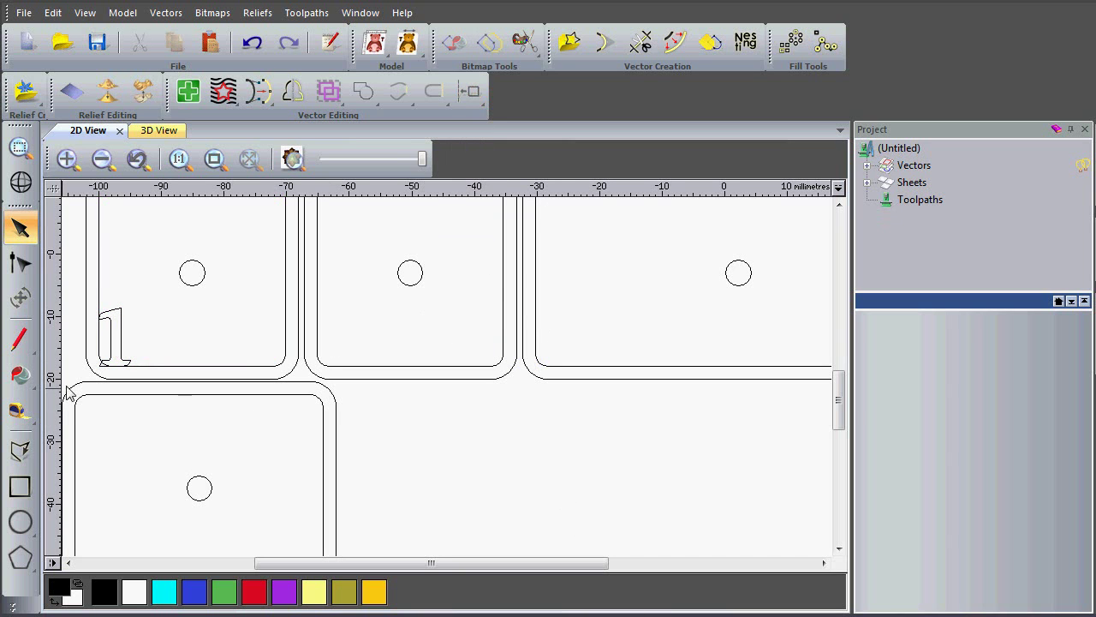
Block copy the 1 into 6 columns and 3 rows with 35 mm X and Y offsets
left_click(120, 345)
scroll(570, 328, "down", 5)
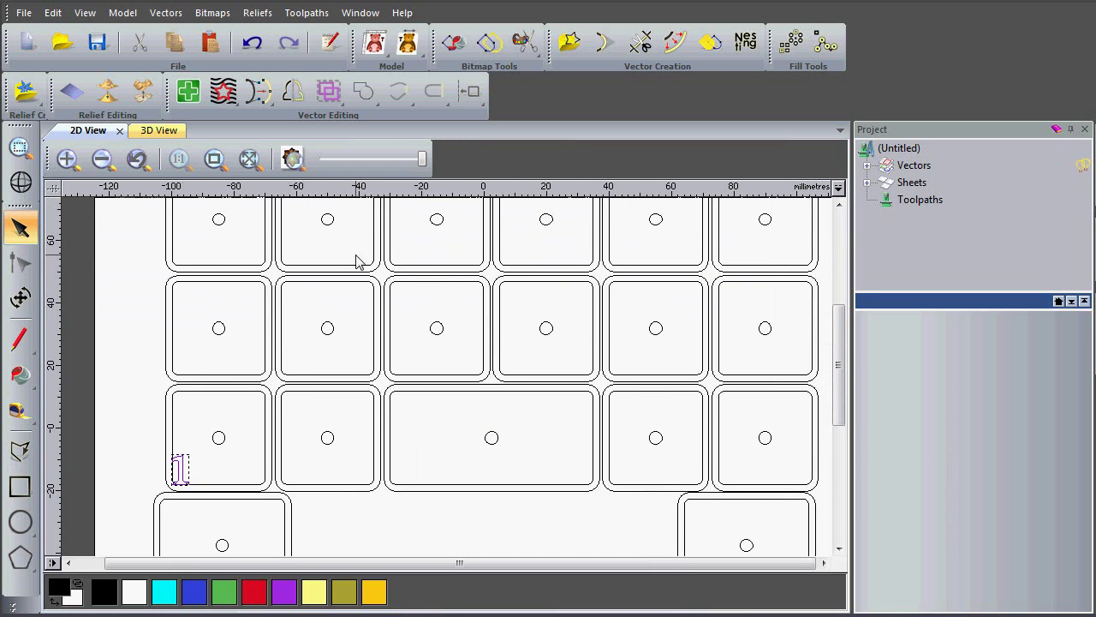
left_click(792, 45)
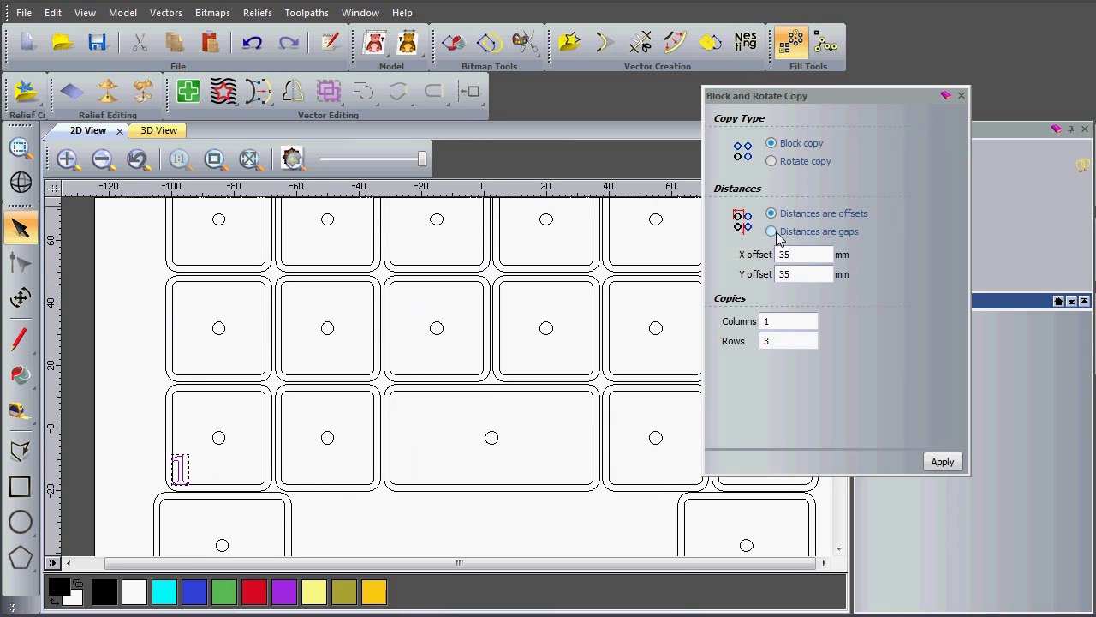
left_click_drag(788, 320, 756, 322)
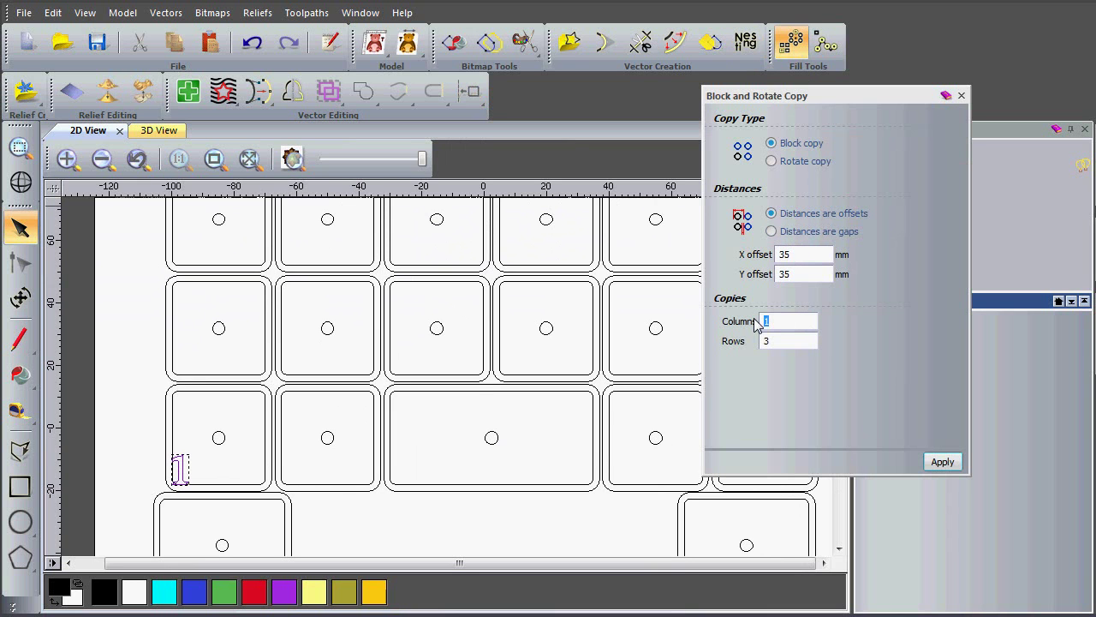
left_click(942, 462)
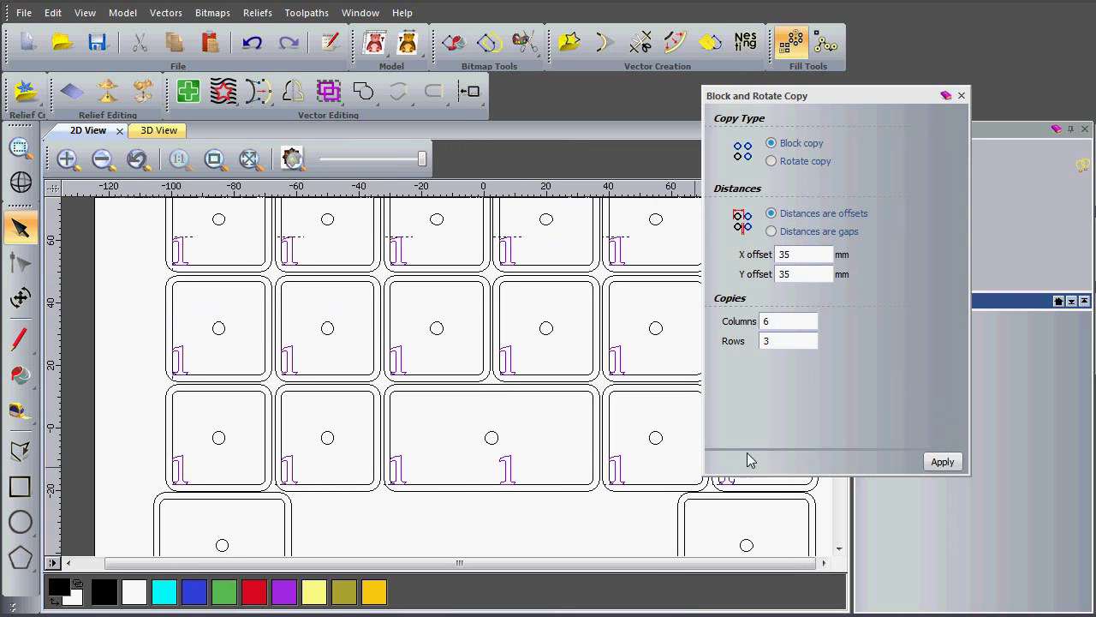
left_click(960, 95)
Move the surplus right-hand 1 from the wide pocket into the lowest pocket of the left leg
key("ctrl+z")
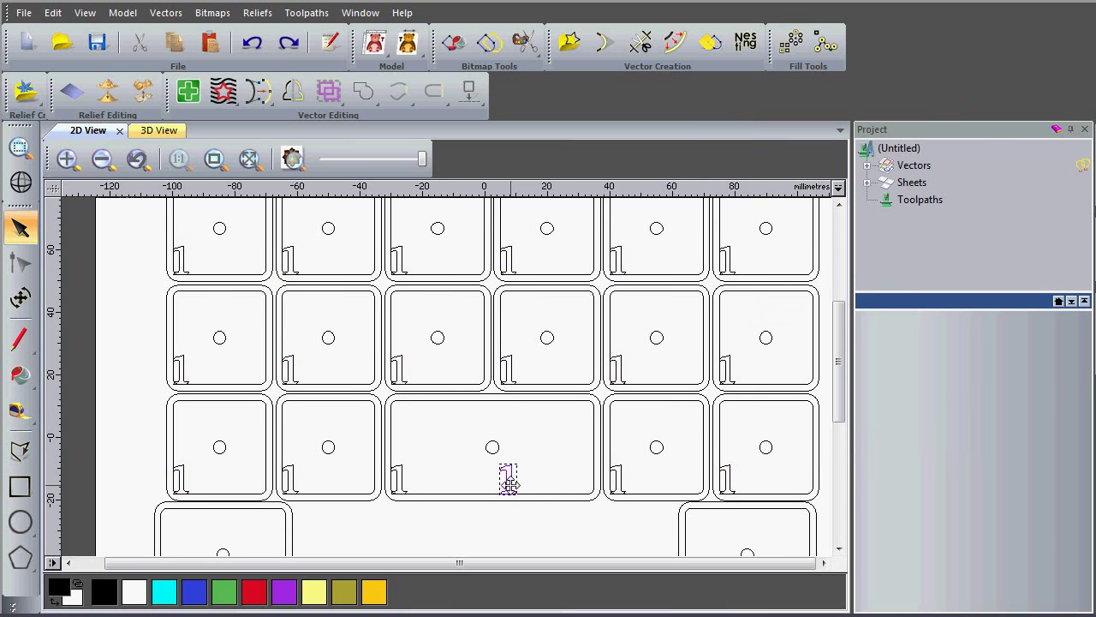
mouse_move(558, 506)
middle_mouse_down()
mouse_move(568, 391)
mouse_move(596, 310)
mouse_move(590, 261)
middle_mouse_up()
left_click_drag(373, 469, 224, 529)
middle_click_drag(429, 502, 534, 386)
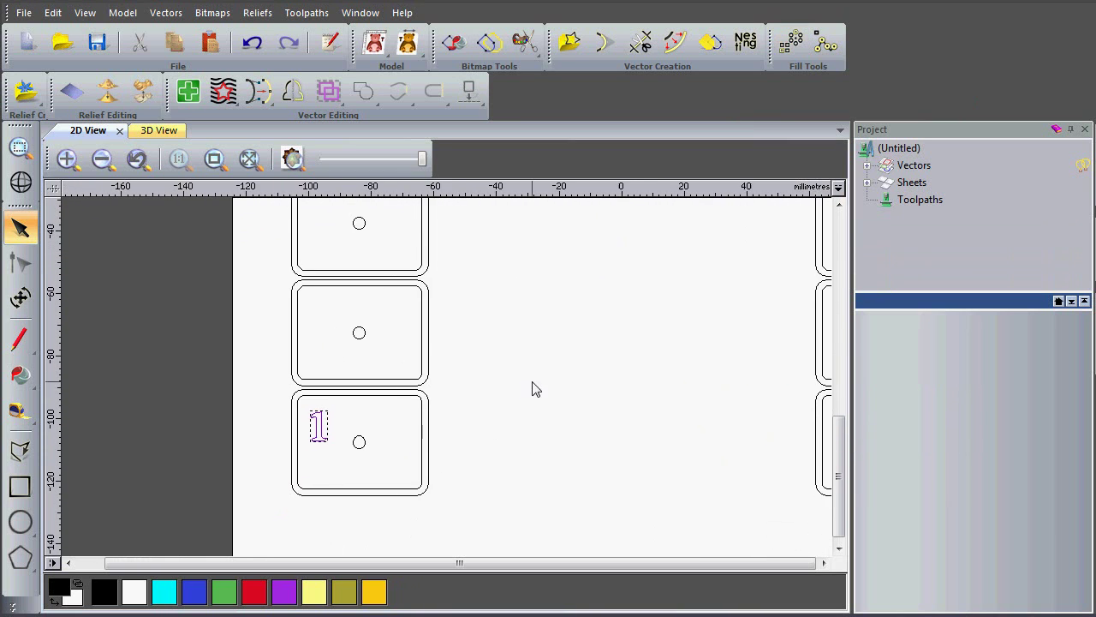
Align the 1 to the bottom and left edges of the lowest left-leg pocket's inner rectangle, then select only the 1
left_click(334, 488)
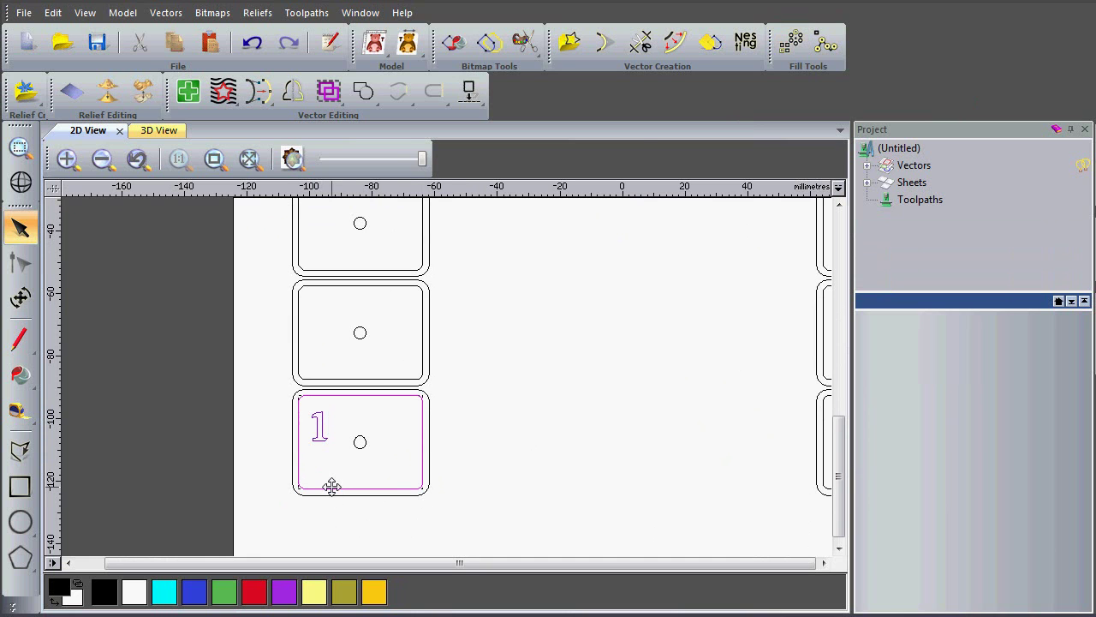
left_click(470, 90)
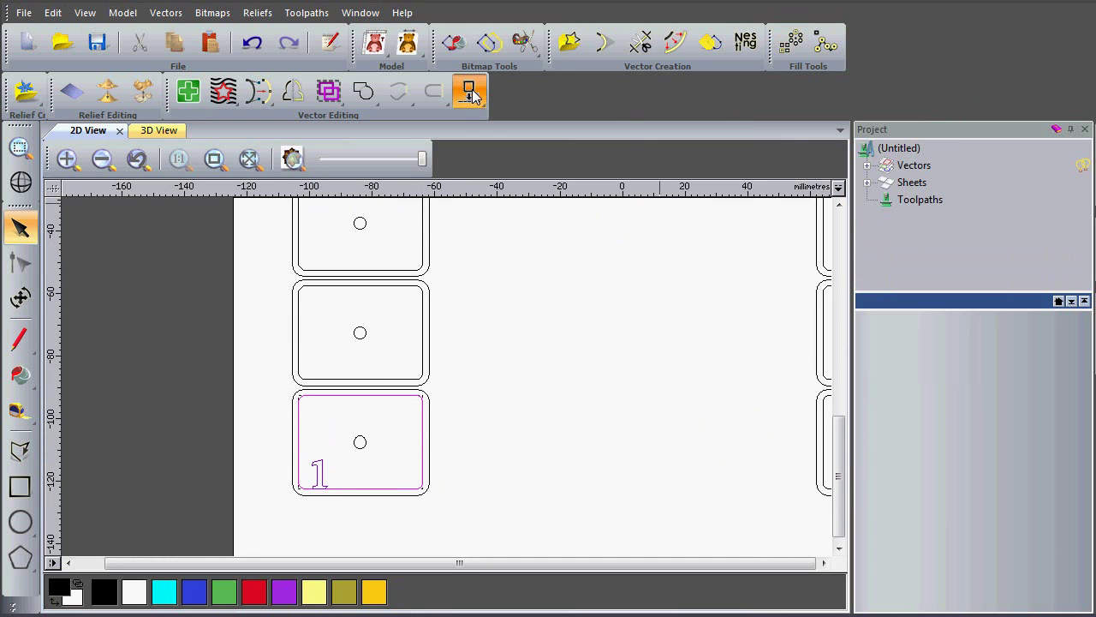
left_click(472, 93)
left_click(470, 164)
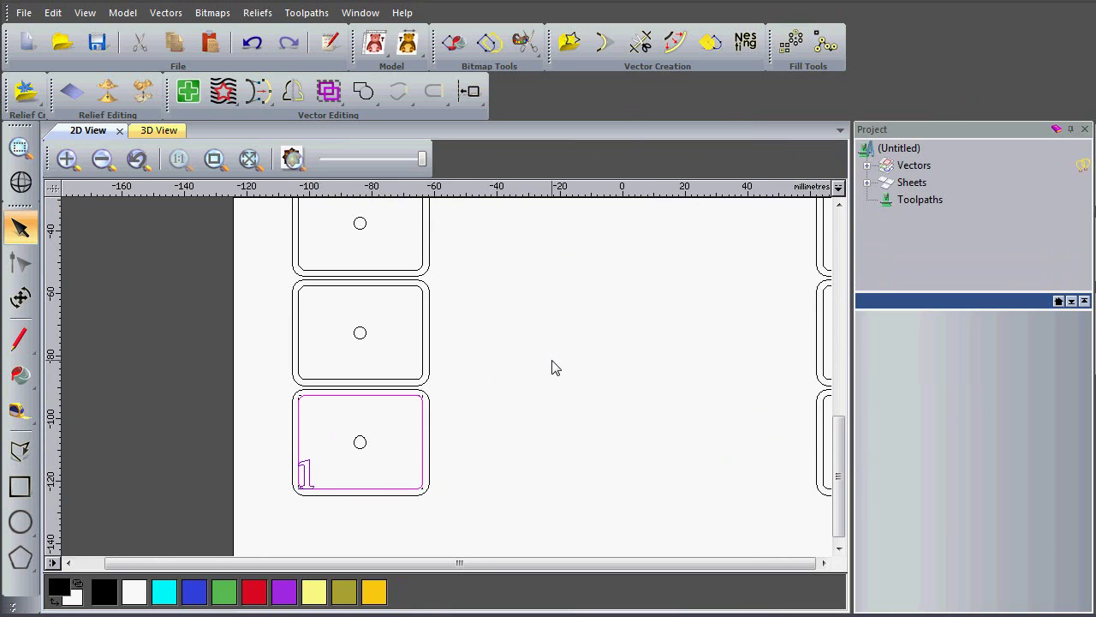
left_click(306, 473)
middle_click_drag(483, 330, 495, 374)
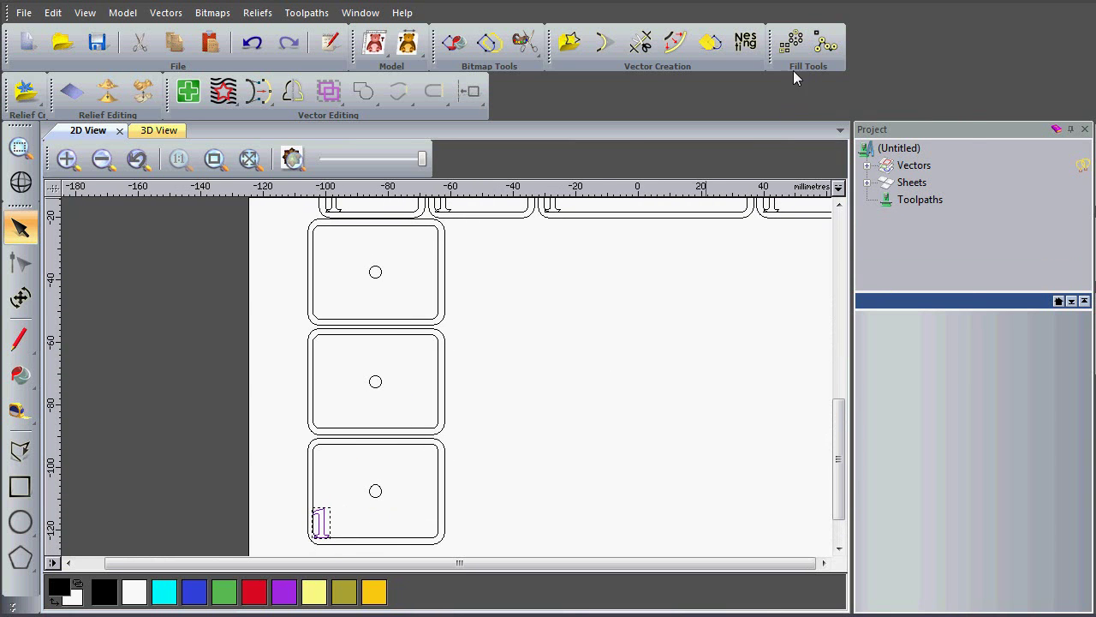
Block copy the 1 up the left leg in 1 column and 3 rows with 35 mm X and Y offsets
left_click(790, 41)
double_click(769, 321)
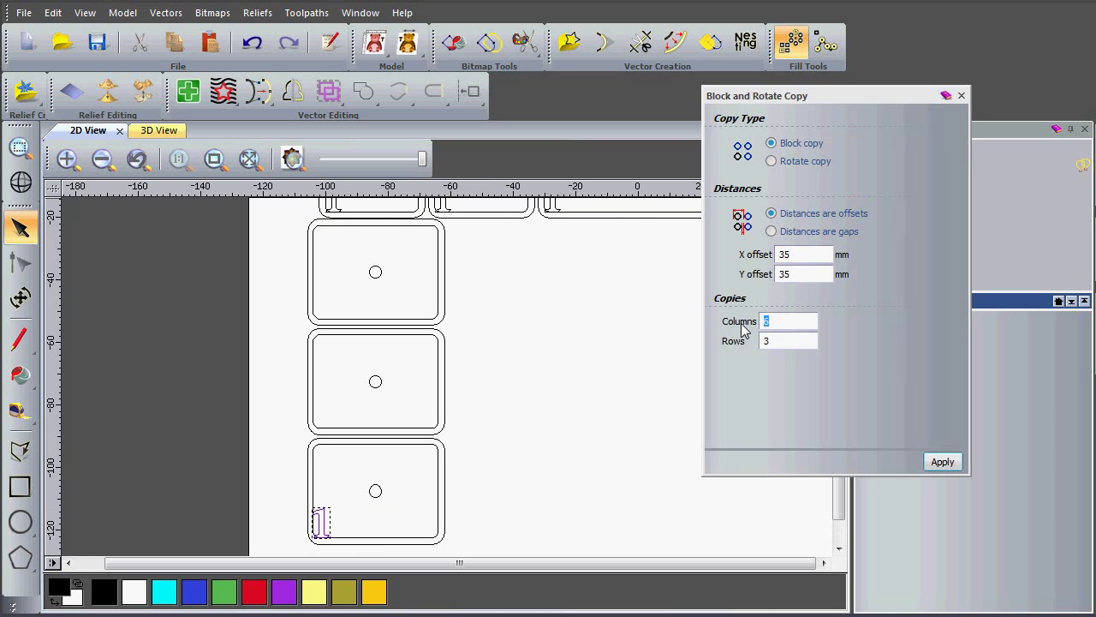
left_click(942, 462)
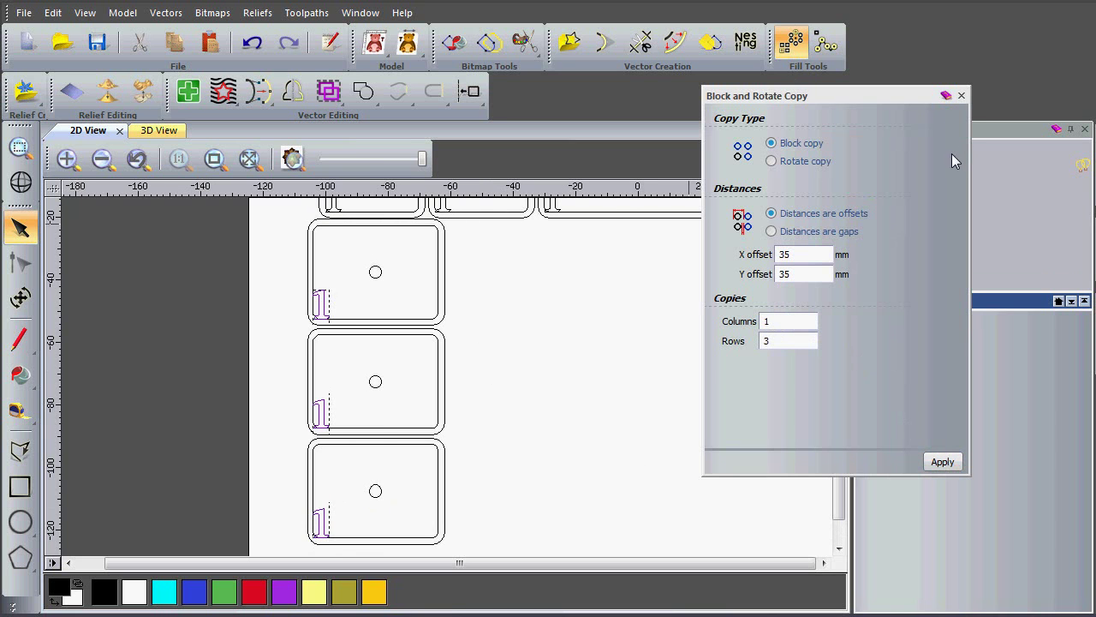
left_click(962, 96)
Copy the three left-leg 1s into the right leg's pockets and nudge them onto the inner rectangles' left edges
scroll(680, 399, "right", 3)
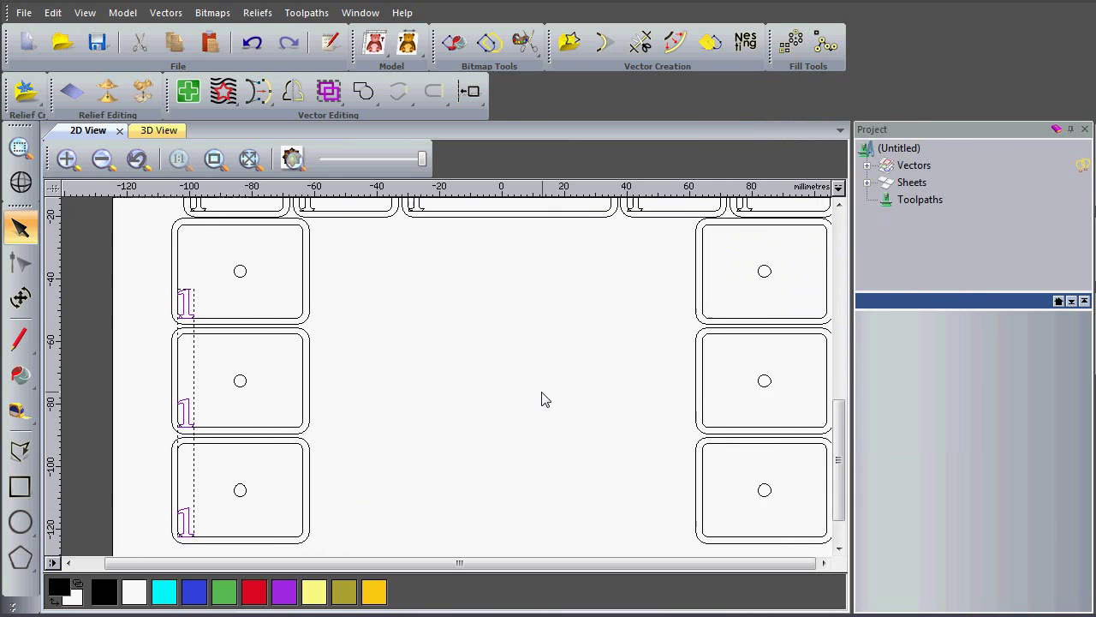
left_click_drag(171, 303, 697, 307)
scroll(722, 294, "up", 2)
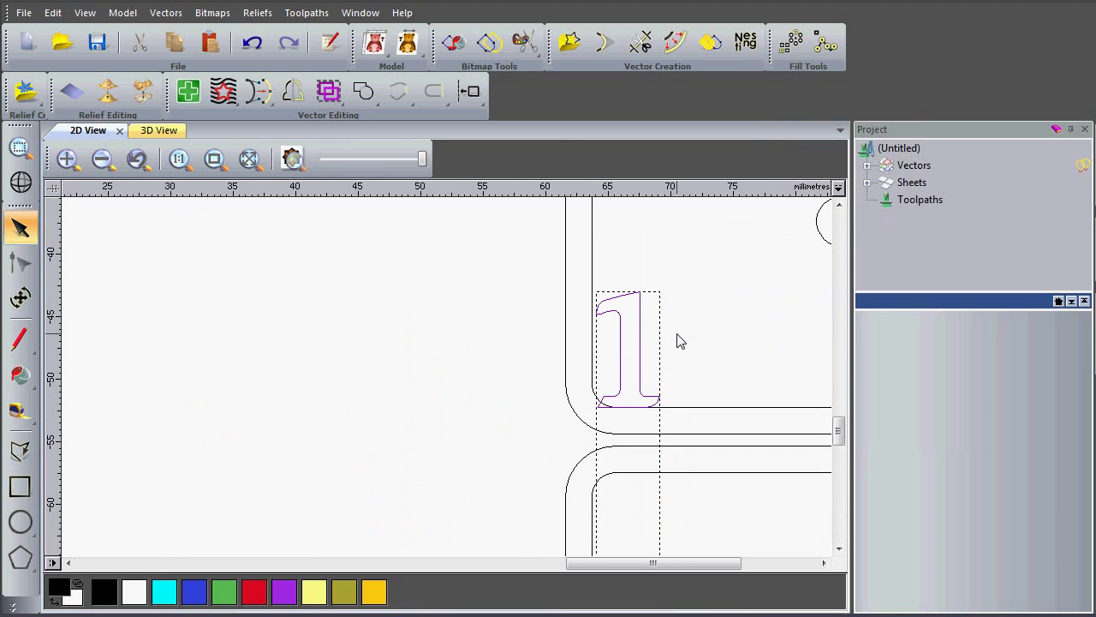
key("Left")
key("Left")
key("Left")
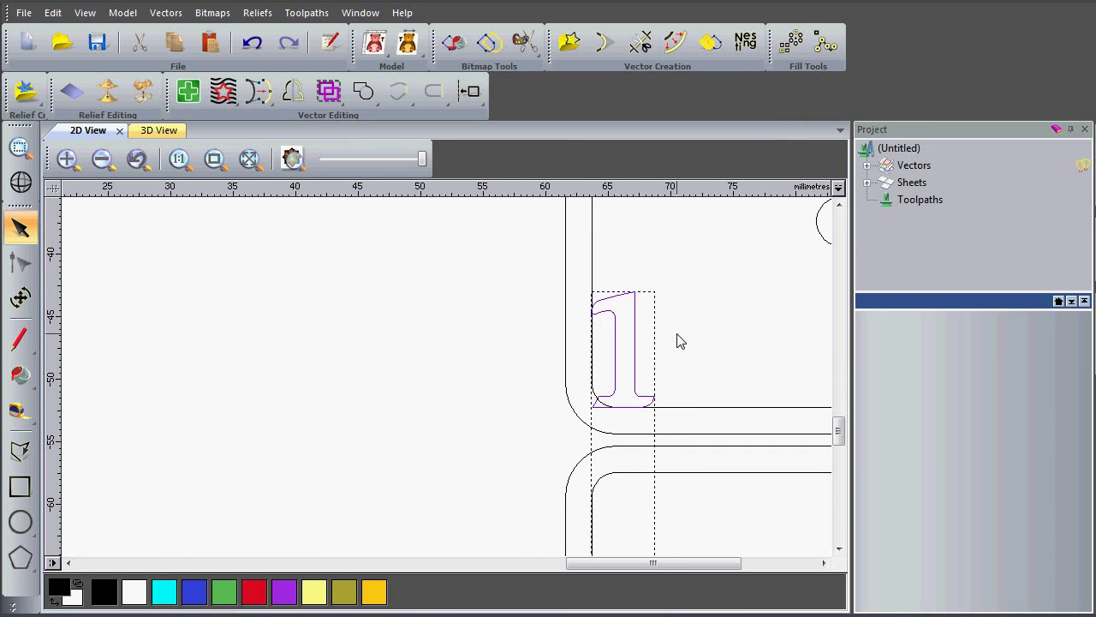
left_click(399, 384)
Copy the first row's leftmost 1 into the topmost single pocket and align it to its inner rectangle's left and bottom edges
scroll(398, 385, "down", 5)
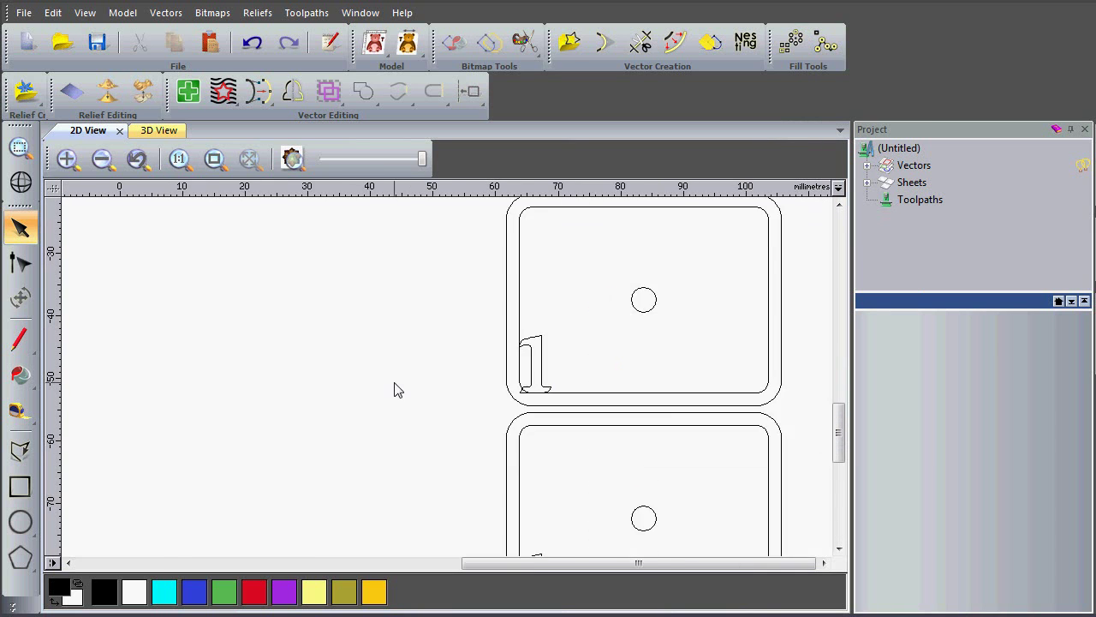
scroll(379, 286, "up", 3)
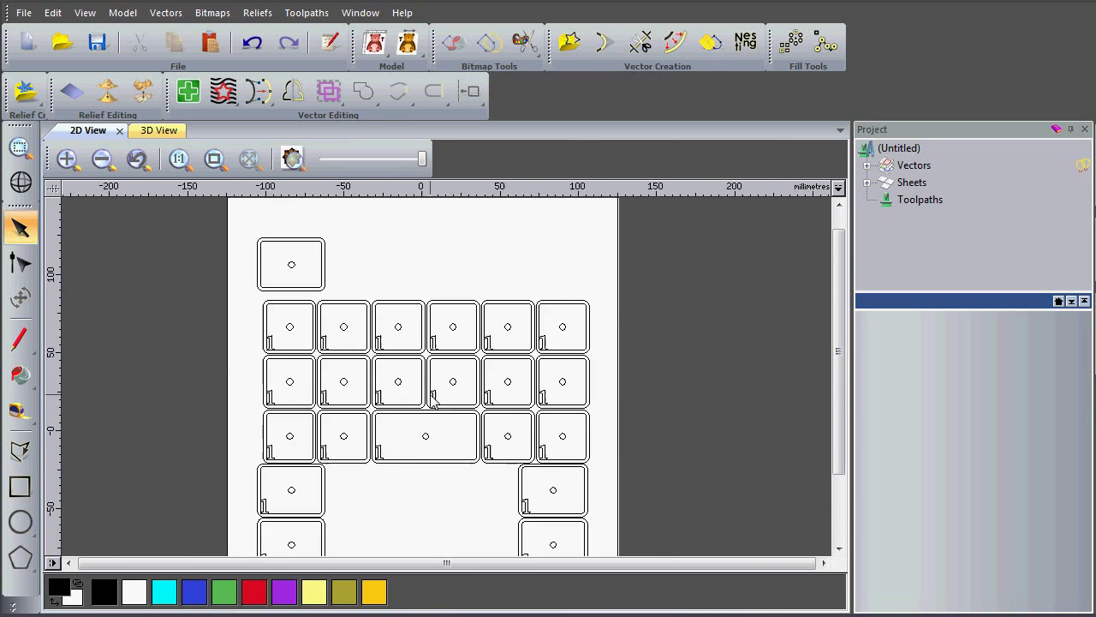
scroll(266, 249, "up", 2)
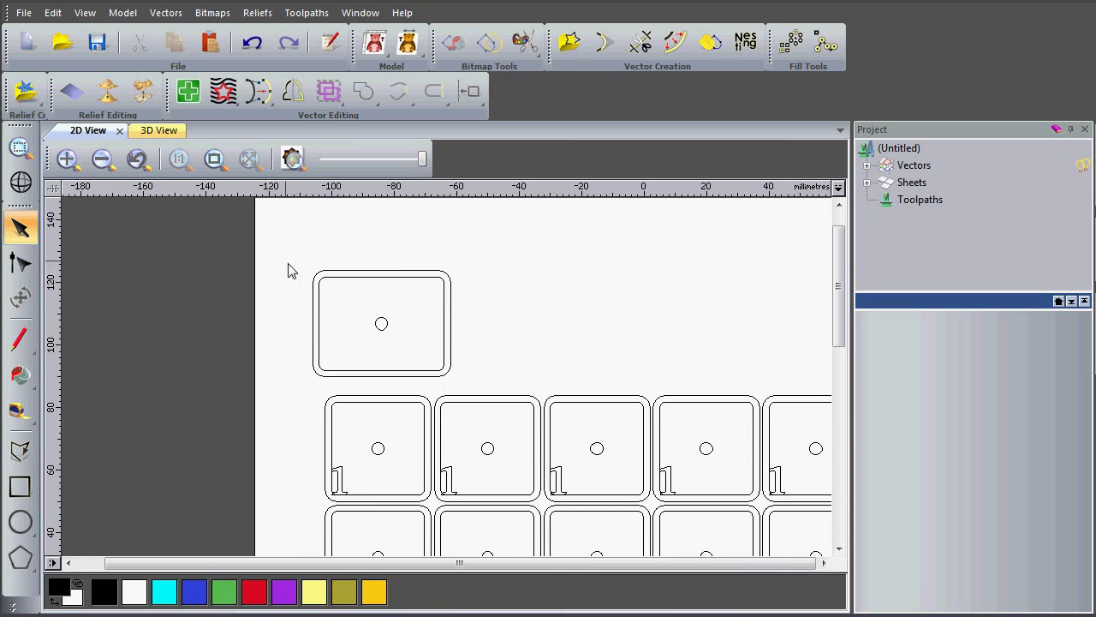
left_click(341, 481)
left_click_drag(337, 477, 338, 352, "ctrl")
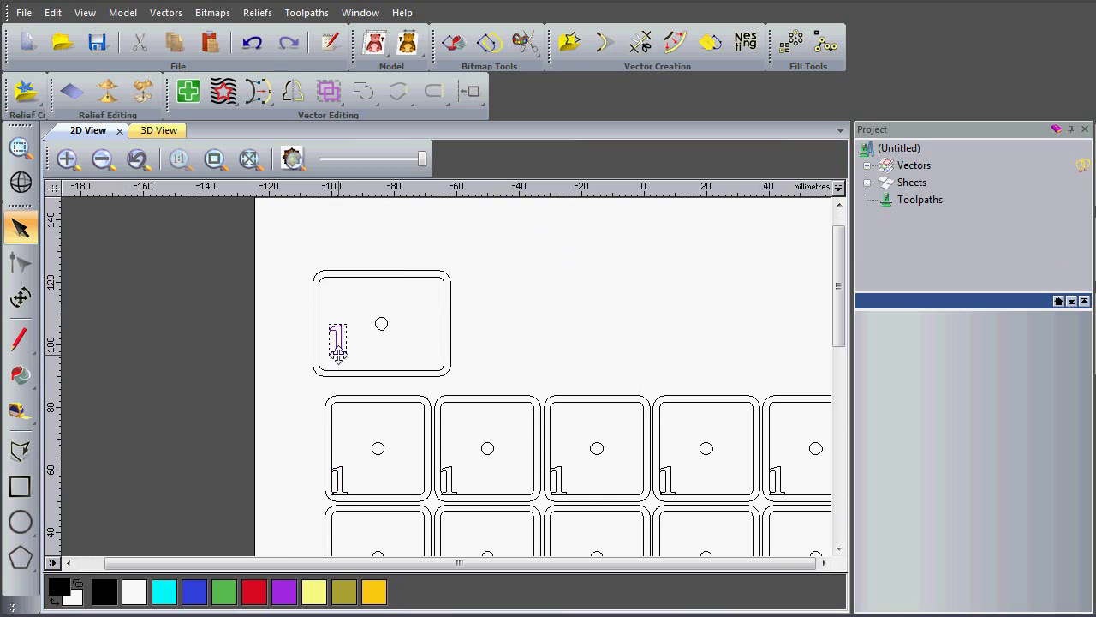
left_click(338, 372, "shift")
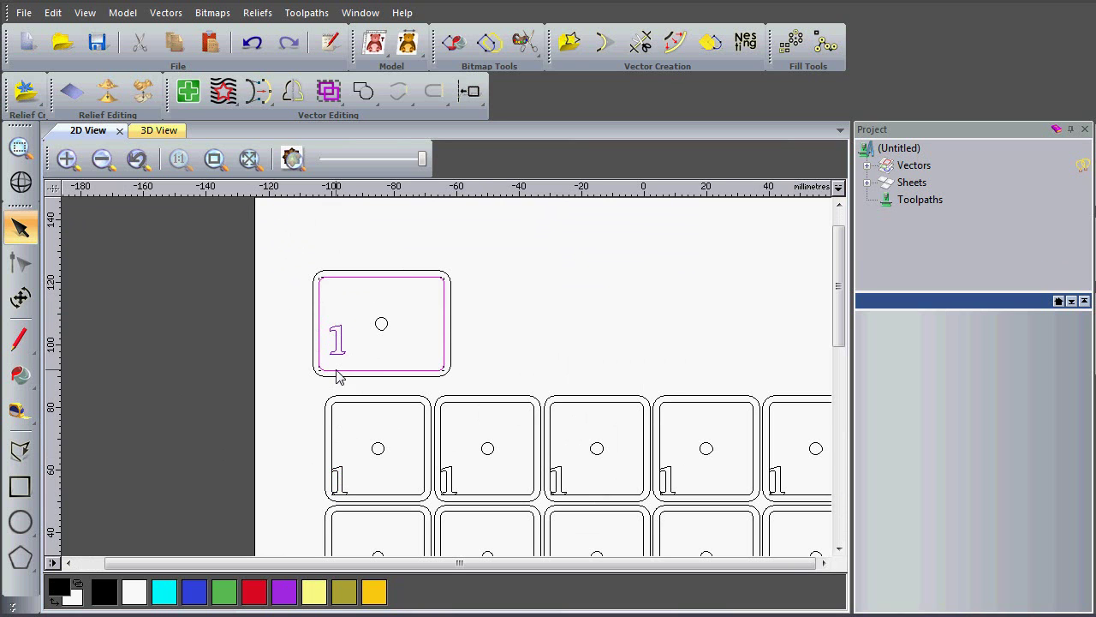
left_click(470, 91)
left_click_drag(471, 91, 472, 266)
left_click(539, 326)
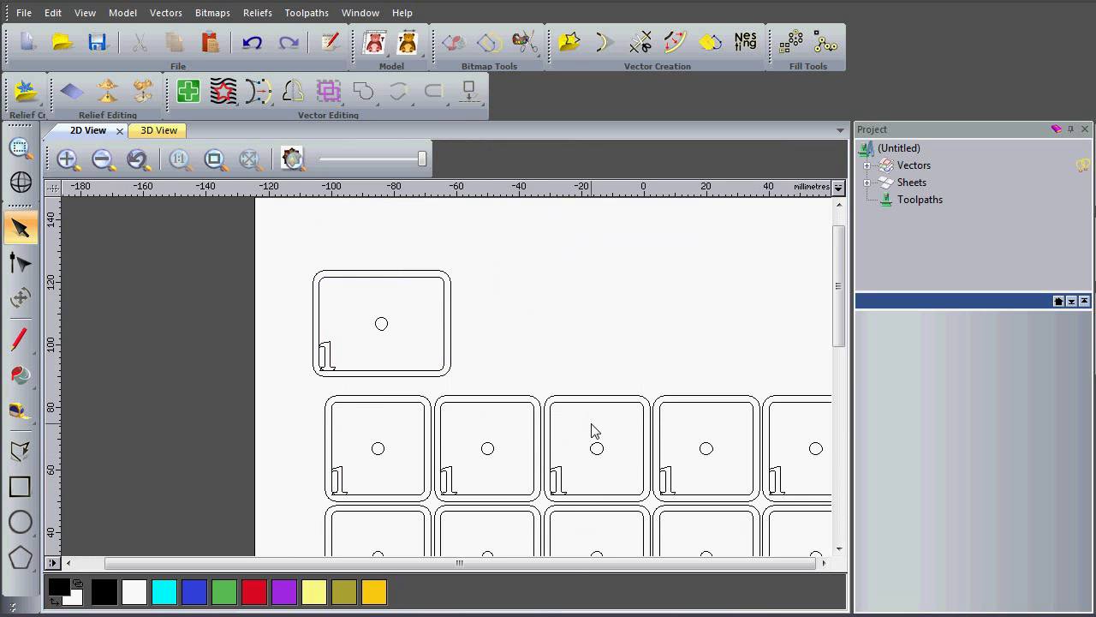
Keep the first row's leftmost pocket number as 1 and change the second pocket's number to 2
scroll(593, 431, "down", 3)
scroll(548, 424, "up", 3)
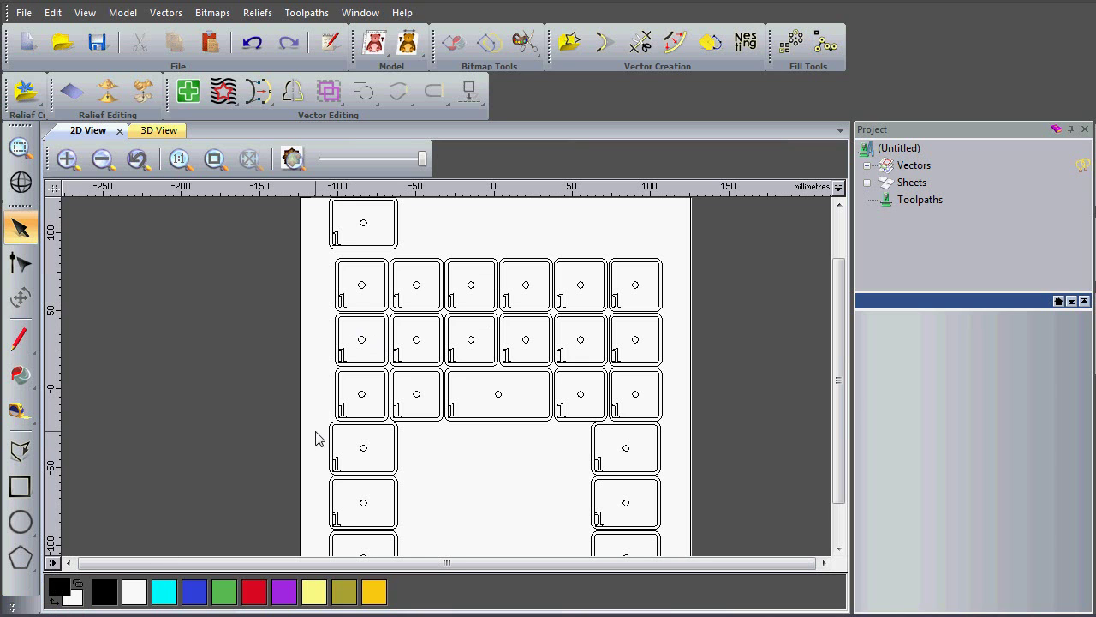
left_click(341, 302)
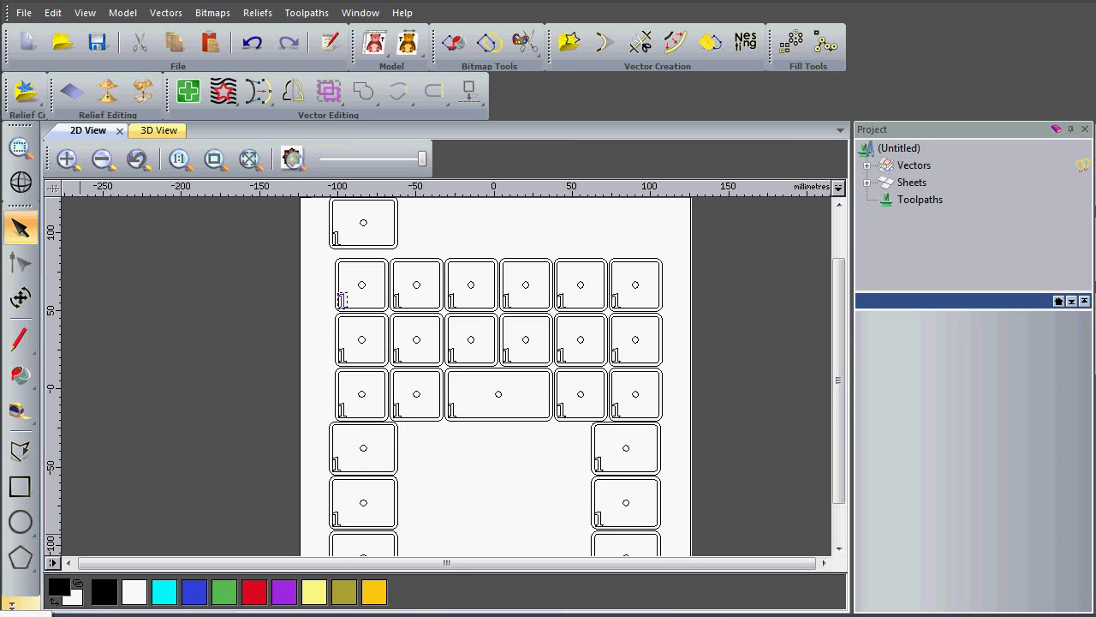
double_click(341, 300)
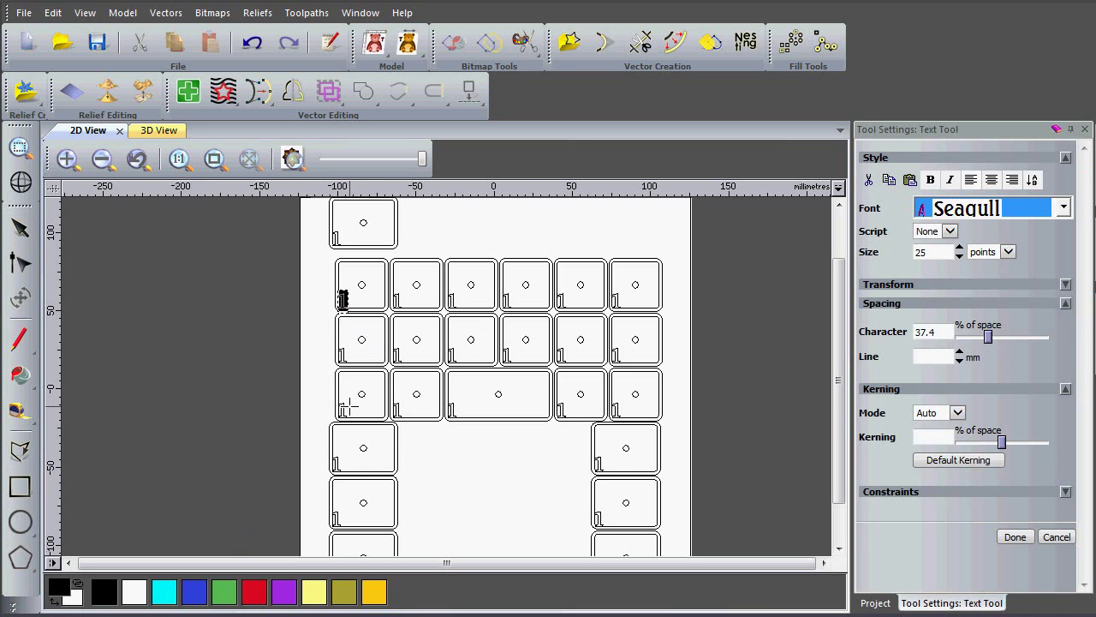
left_click(1014, 538)
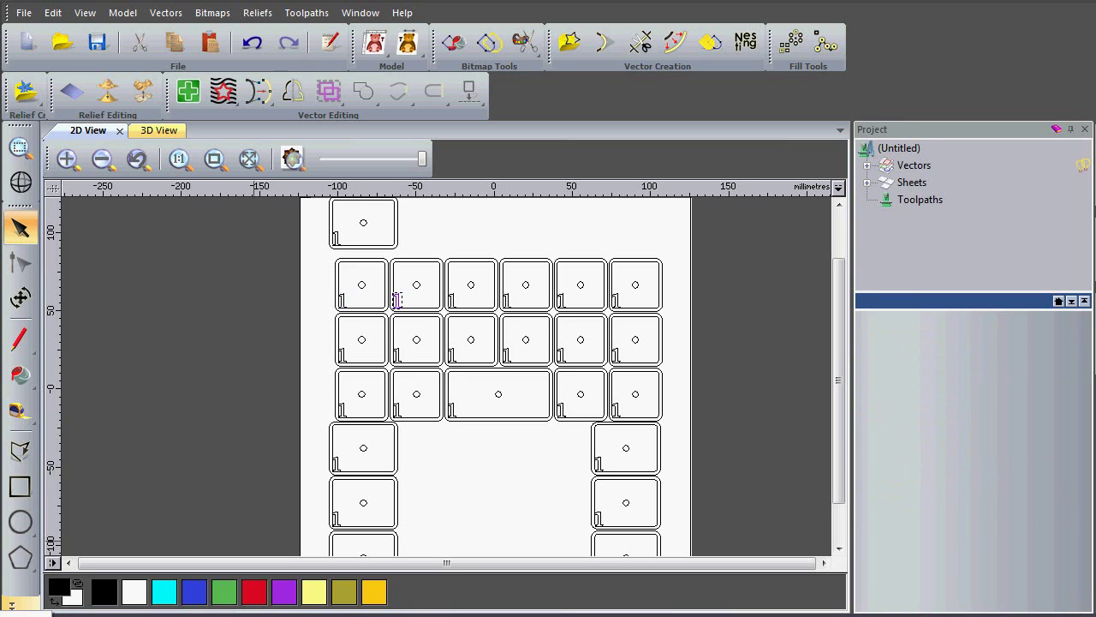
double_click(403, 405)
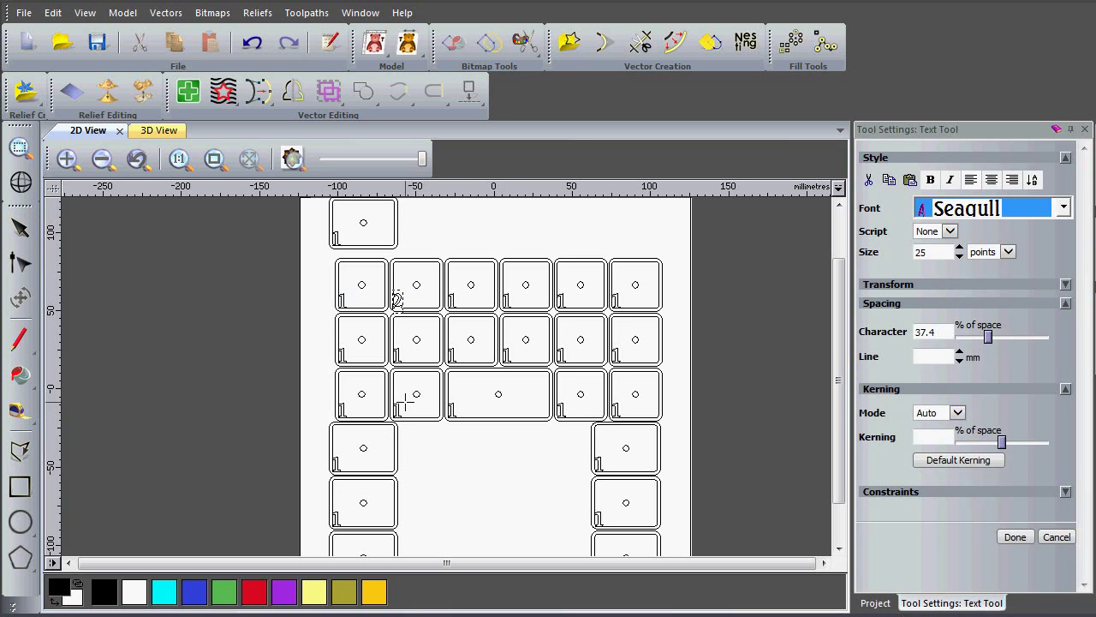
left_click(1015, 537)
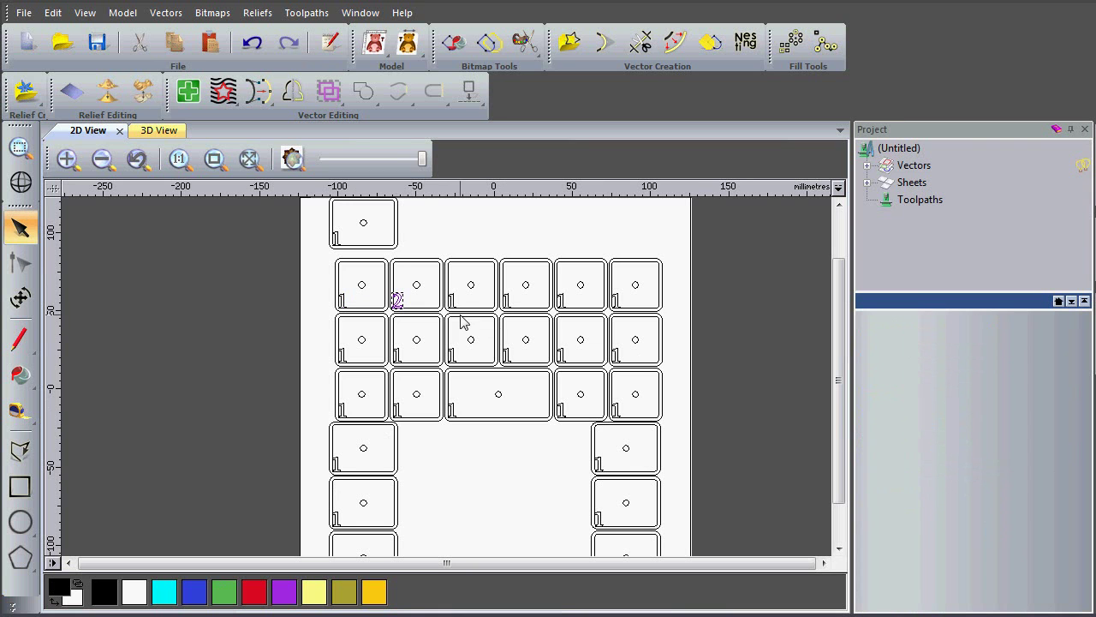
Change the number in the uppermost left-leg pocket to 3
left_click(337, 464)
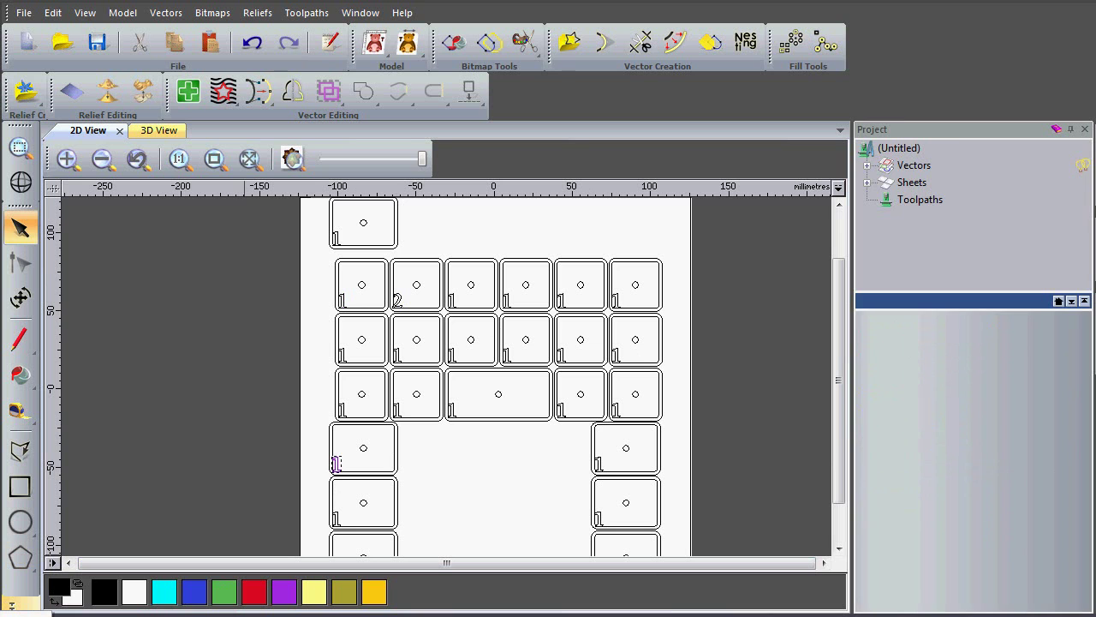
double_click(337, 463)
type("3")
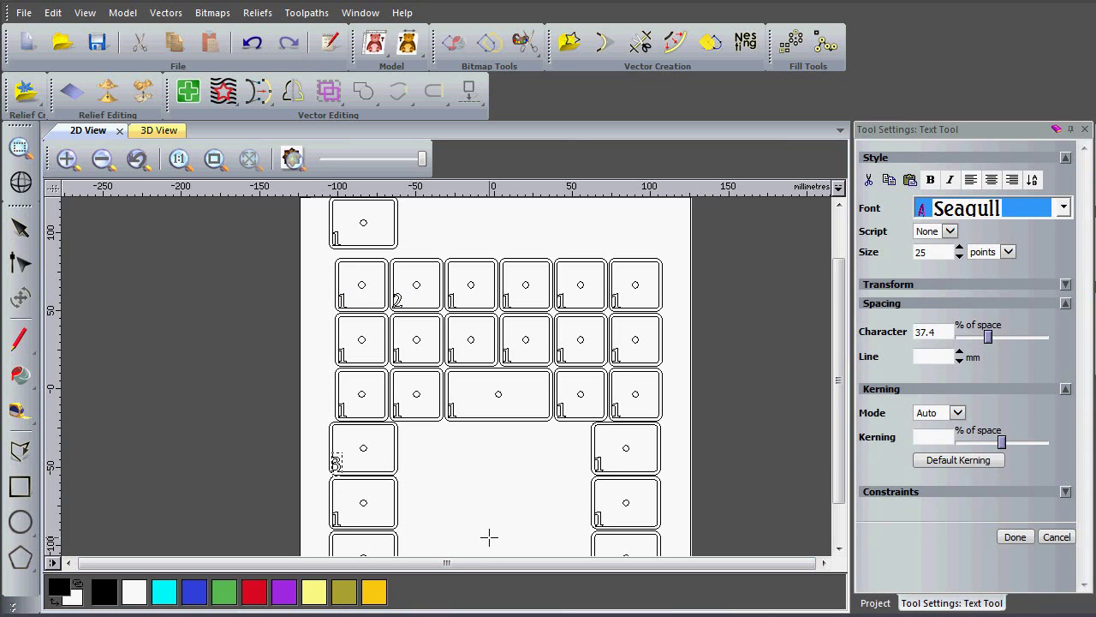
left_click(1015, 537)
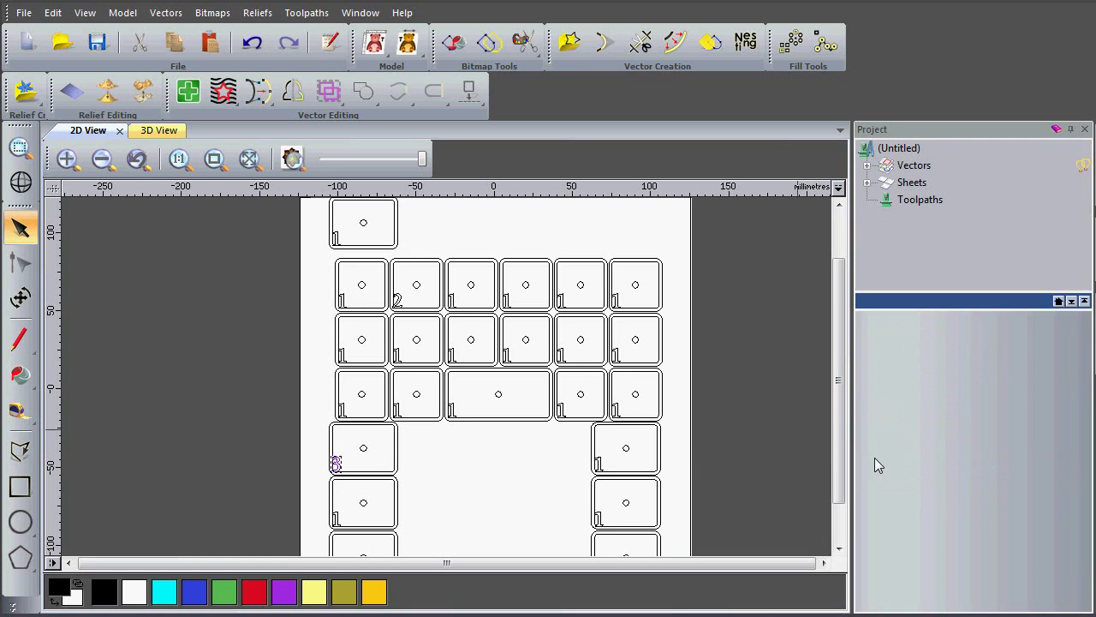
Change the first row's third number to 4 and renumber the remaining pockets through 24, with 24 in the wide pocket
double_click(452, 299)
type("4")
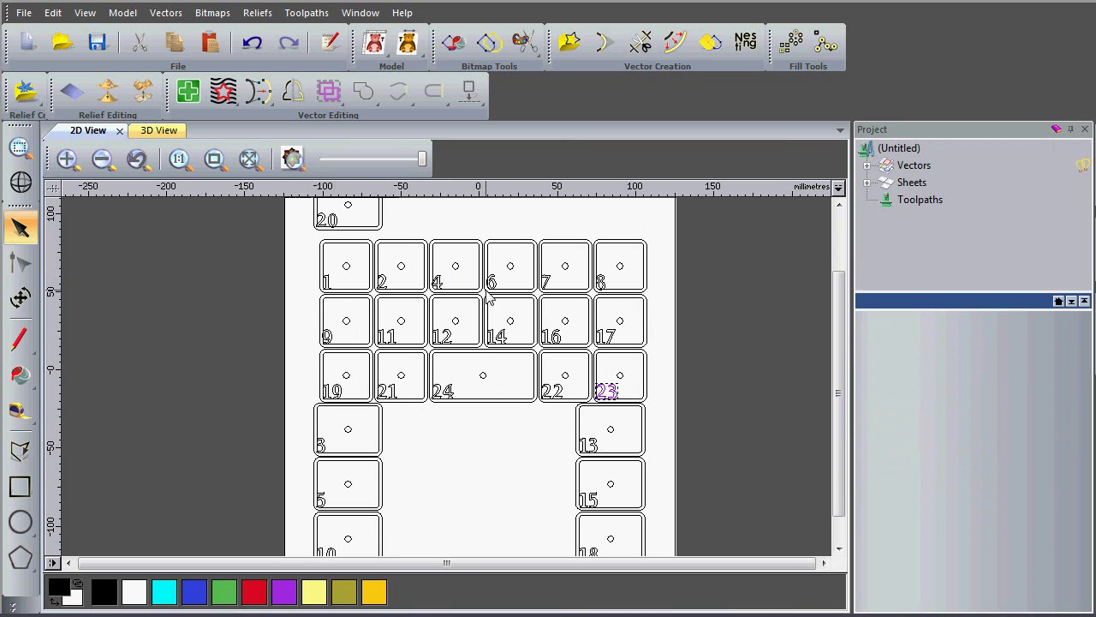
left_click(453, 401)
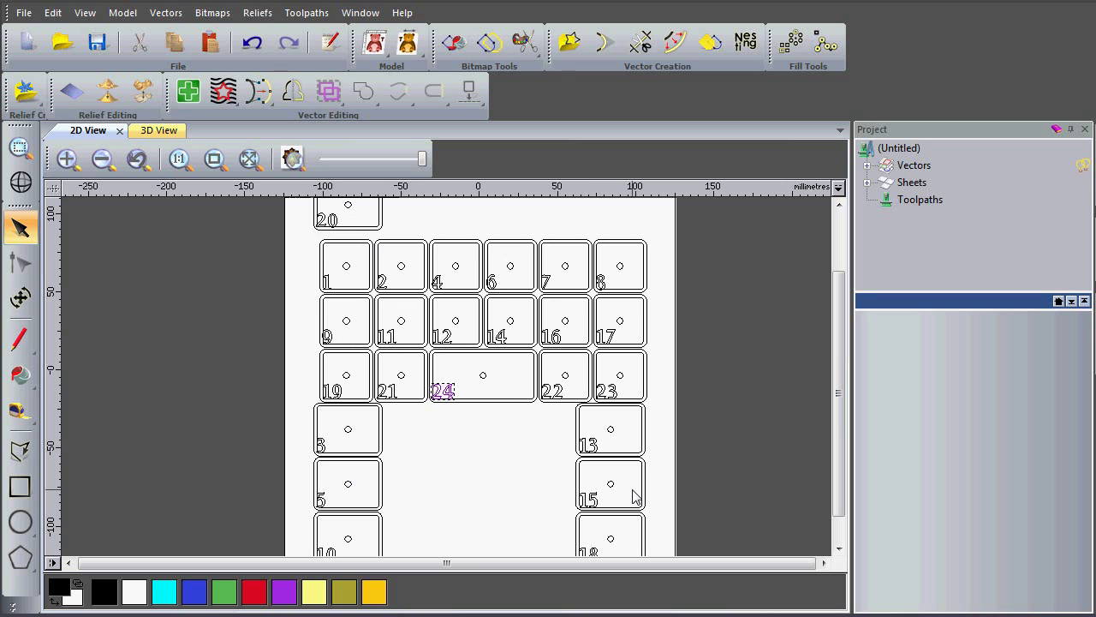
left_click(524, 462)
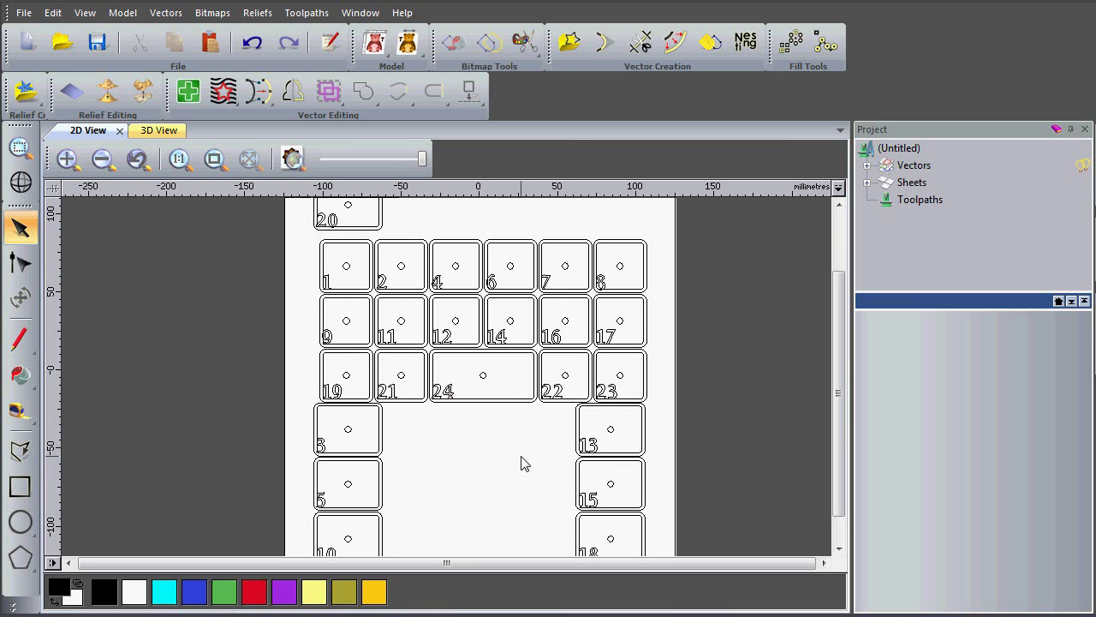
Group the rectangles, circle and number of each of the pockets 20, 1, 2, 4 and 6
middle_click_drag(415, 288, 473, 347)
left_click_drag(351, 216, 460, 301)
scroll(407, 276, "up", 1)
scroll(521, 309, "up", 1)
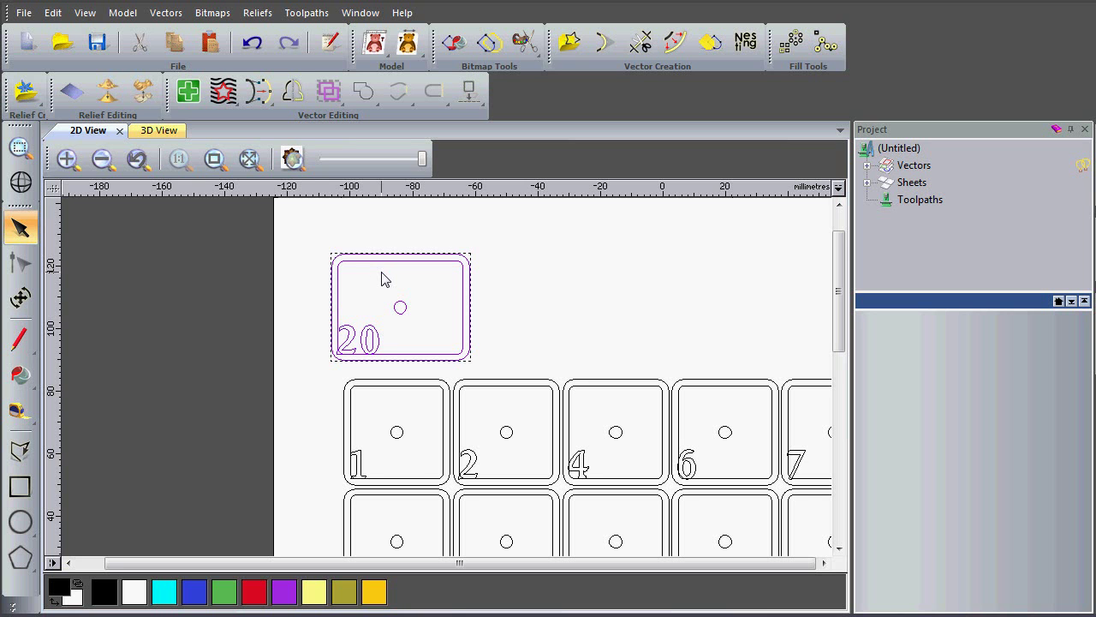
scroll(351, 428, "down", 2)
left_click_drag(292, 286, 430, 425)
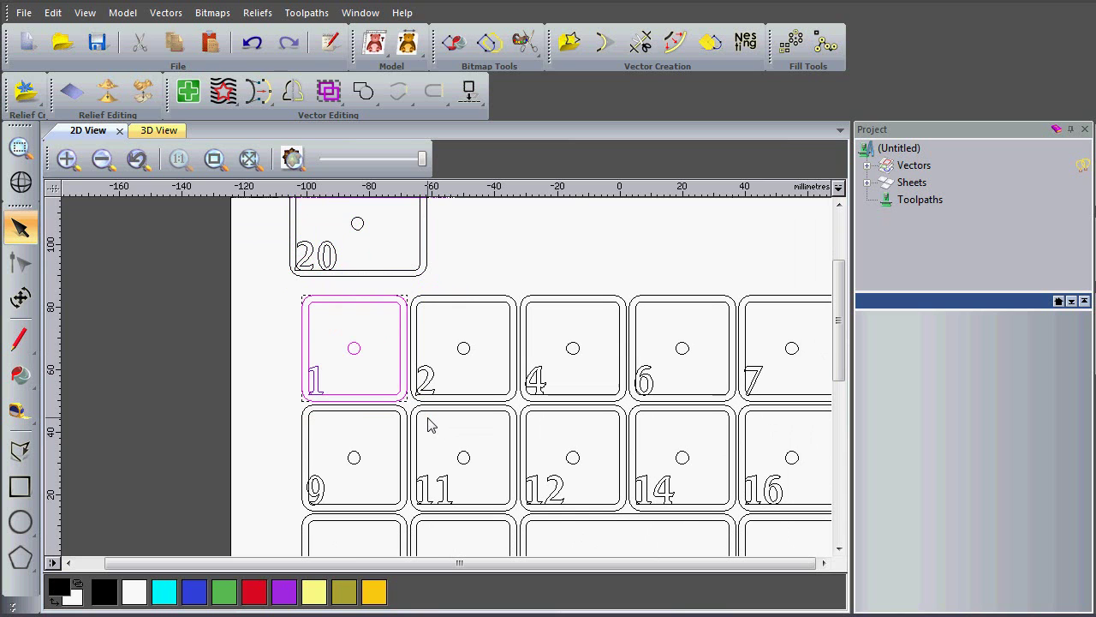
left_click_drag(399, 294, 549, 419)
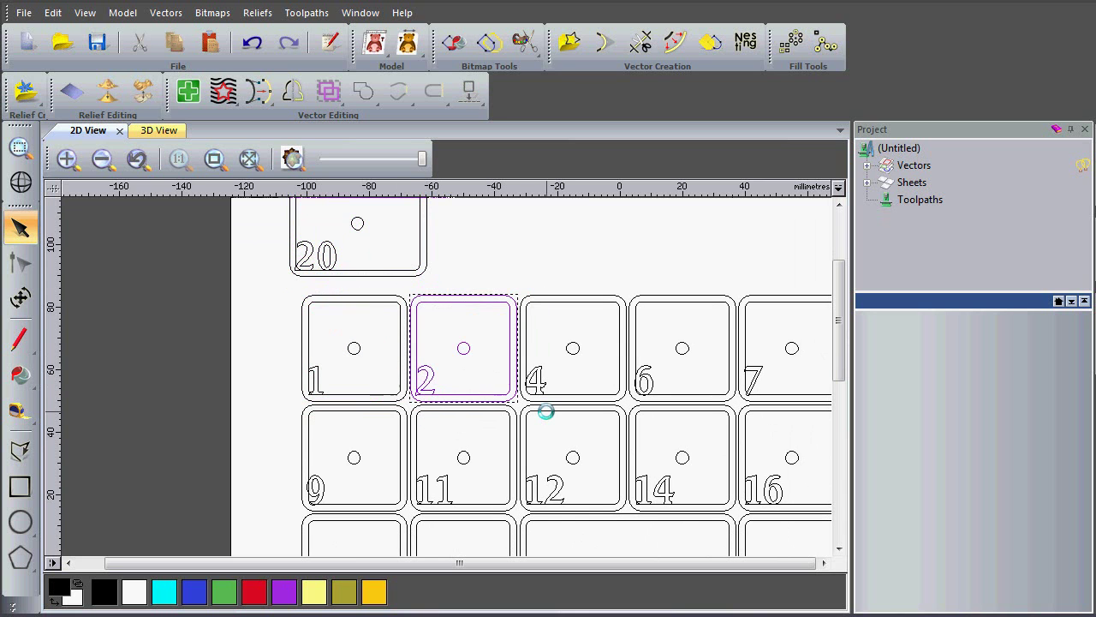
left_click_drag(505, 285, 677, 432)
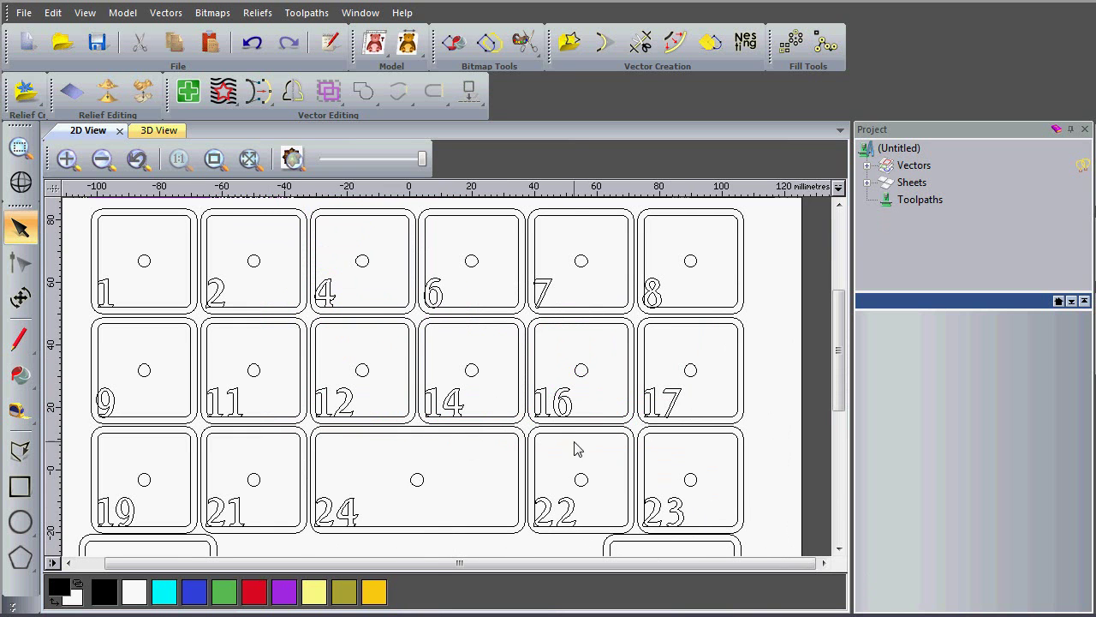
left_click(434, 310)
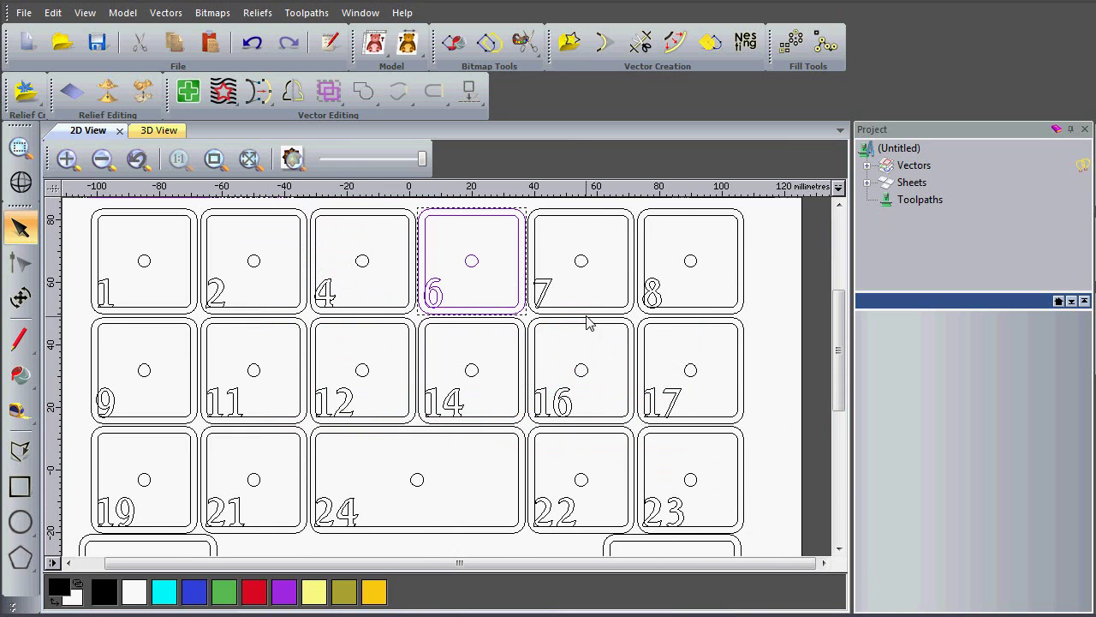
Ungroup the 7 pocket's vectors from the neighbouring pocket's 8
left_click(557, 310)
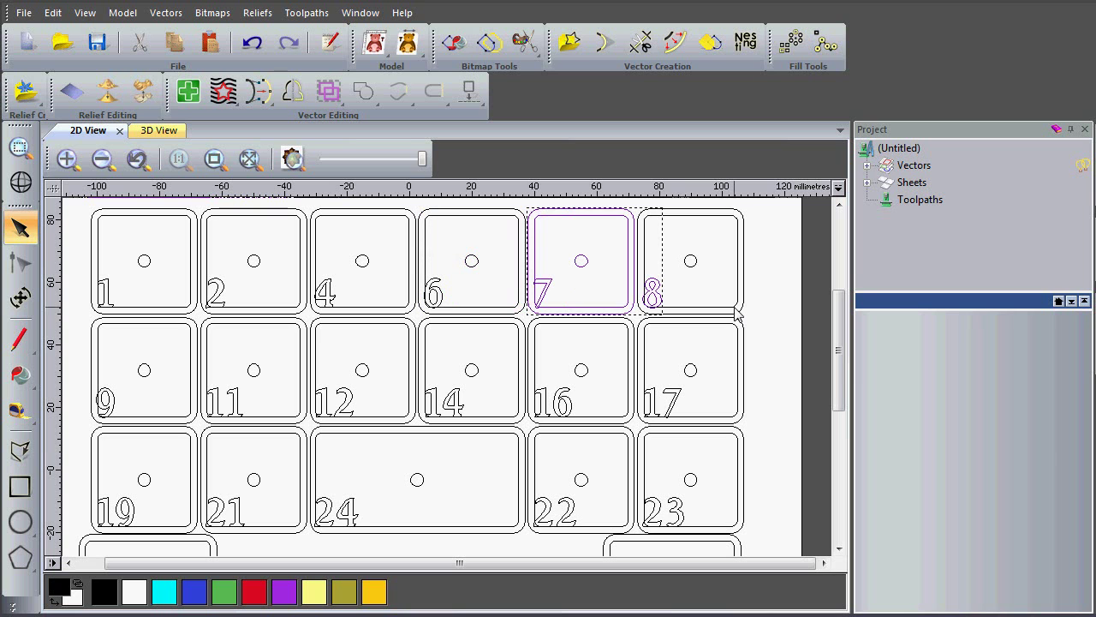
left_click(768, 319)
left_click(686, 313)
left_click(629, 313)
scroll(634, 338, "up", 1)
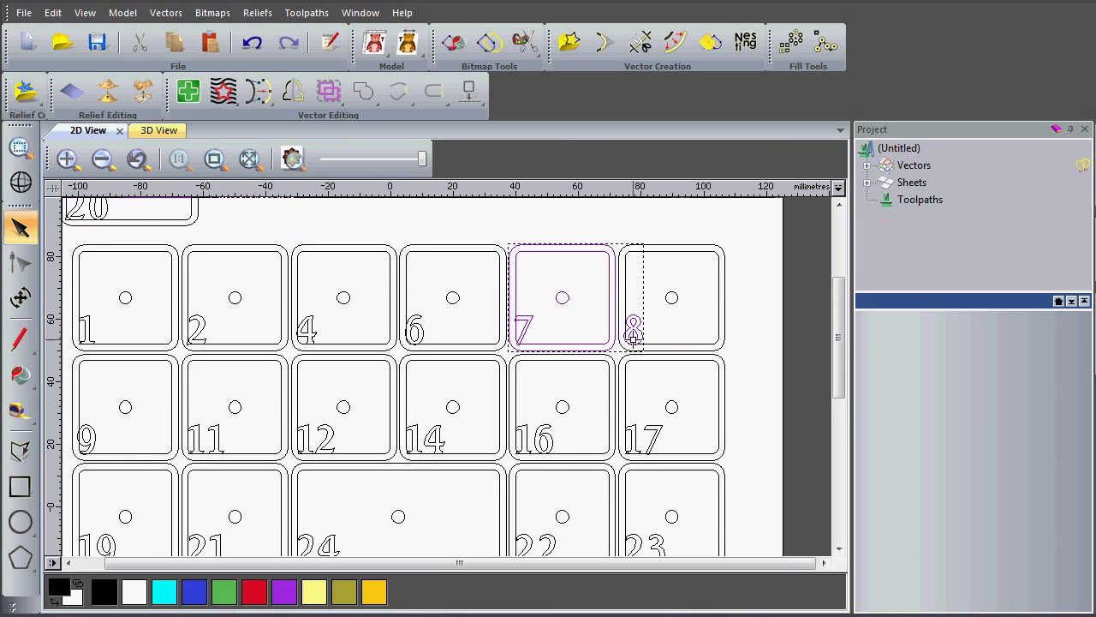
left_click(634, 328, "shift")
left_click(772, 345)
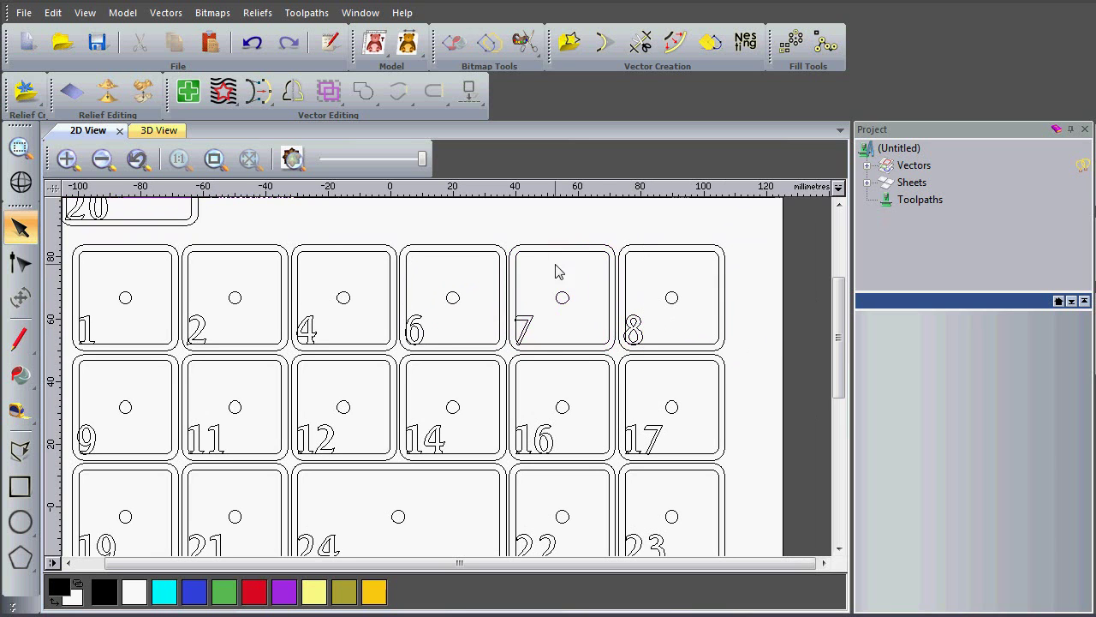
Group the rectangles, circle and number of pocket 7 and of pocket 8 separately
left_click_drag(499, 231, 630, 382)
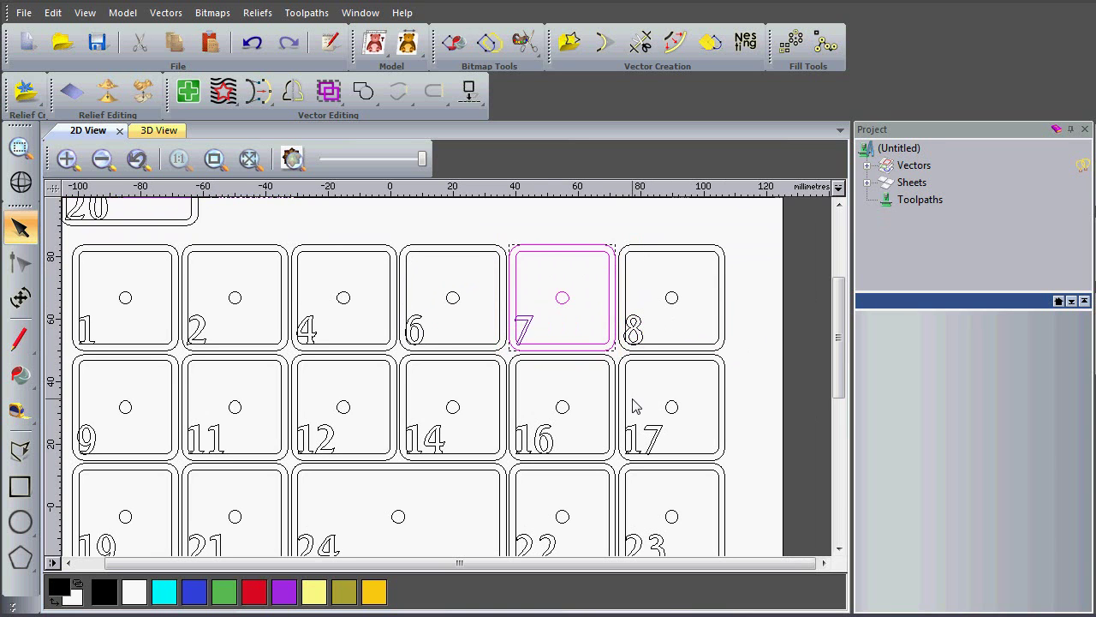
key("g")
left_click(769, 349)
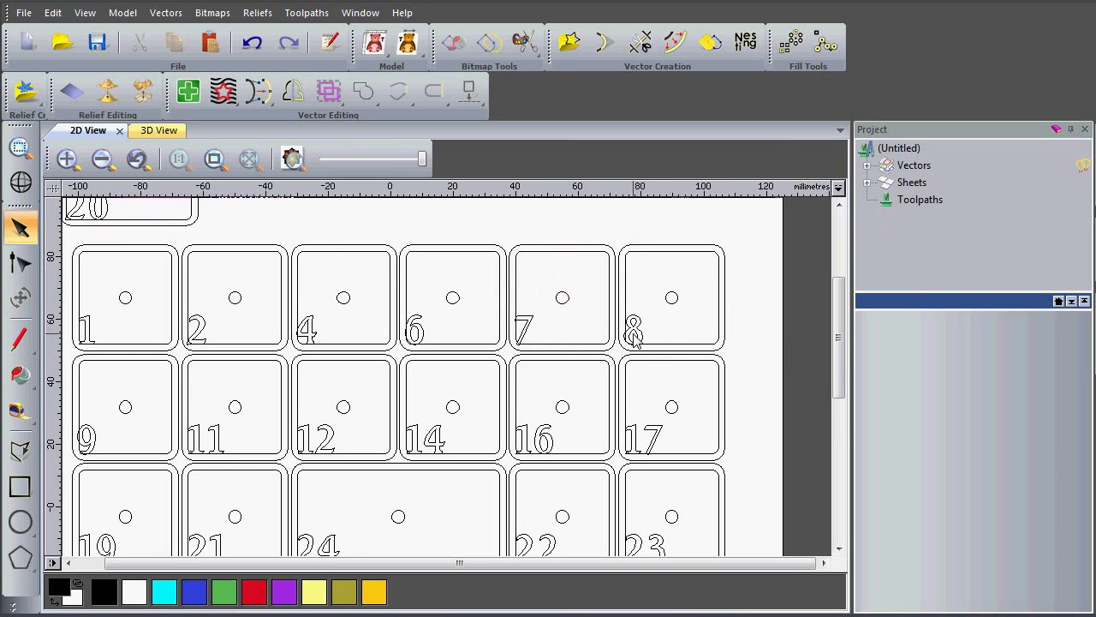
left_click(656, 342)
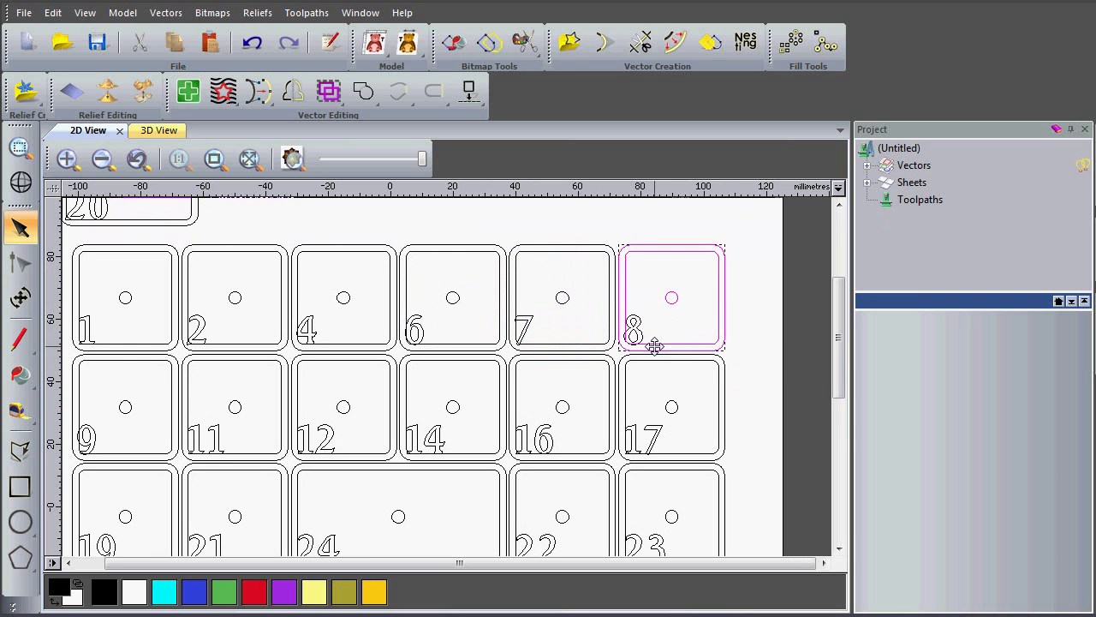
left_click(741, 373)
left_click_drag(734, 355, 608, 233)
key("g")
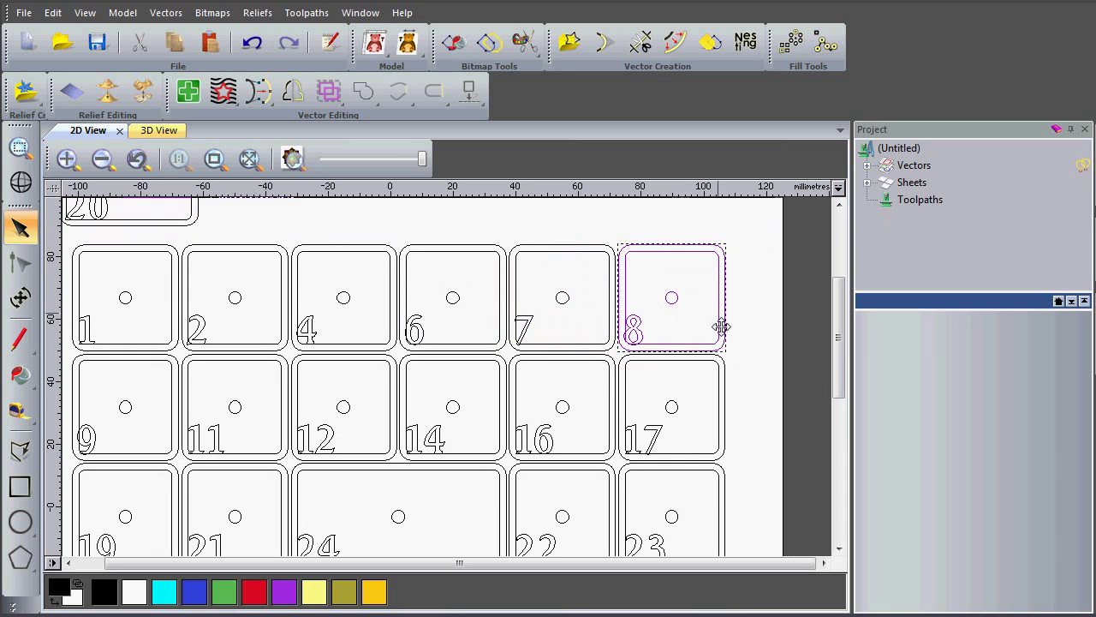
Check the grouping of the second-row pockets by selecting single pockets such as 14
left_click(613, 400)
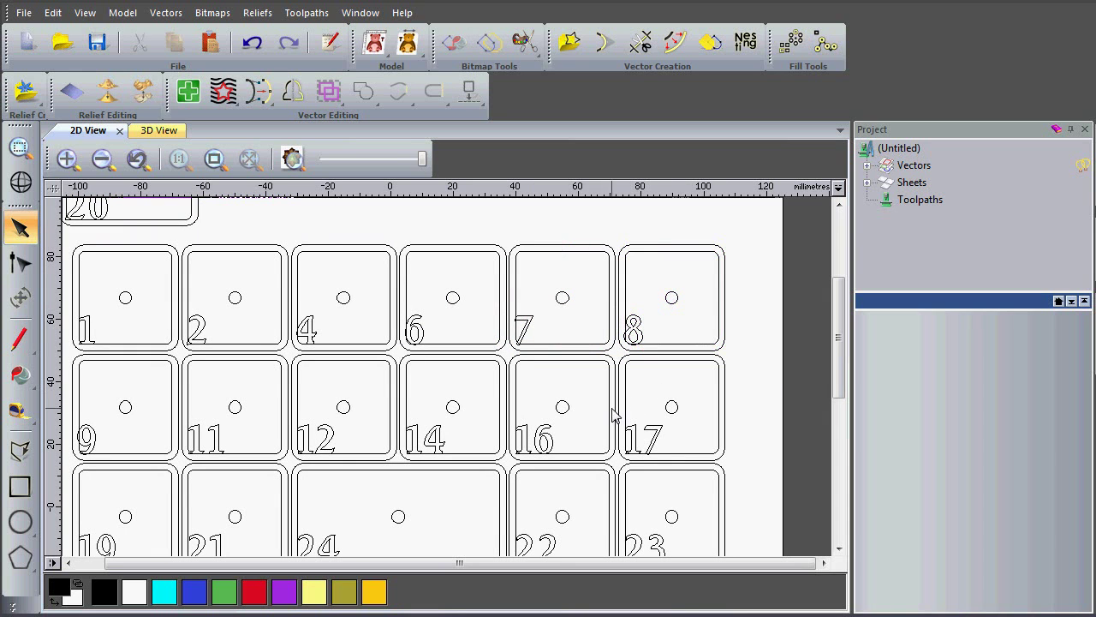
left_click(613, 407)
left_click(503, 423)
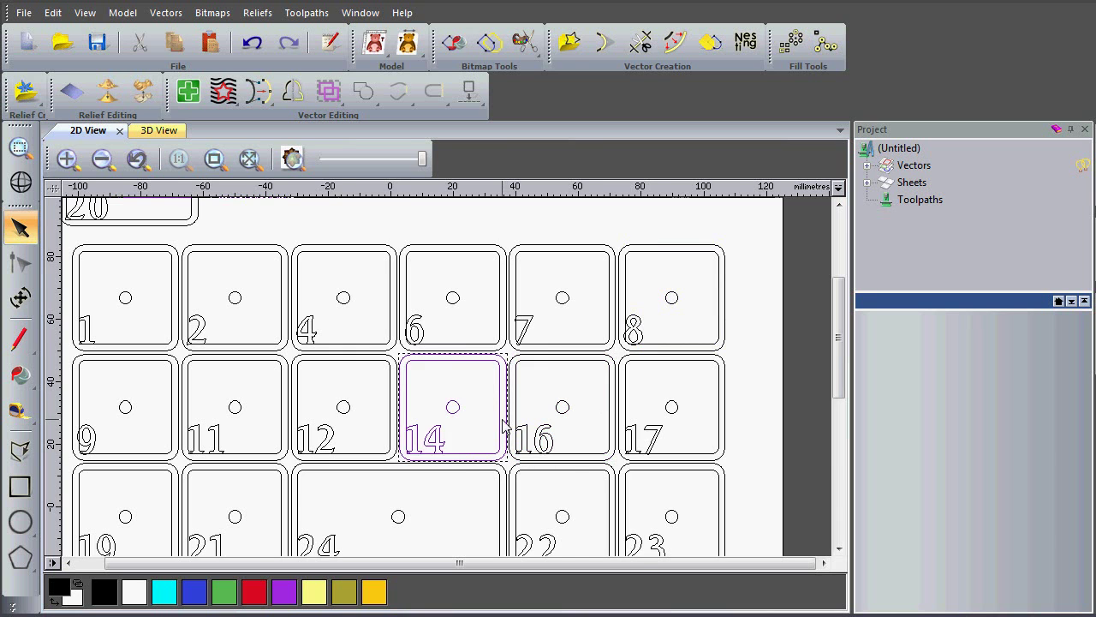
scroll(502, 428, "down", 3)
middle_click_drag(501, 431, 519, 408)
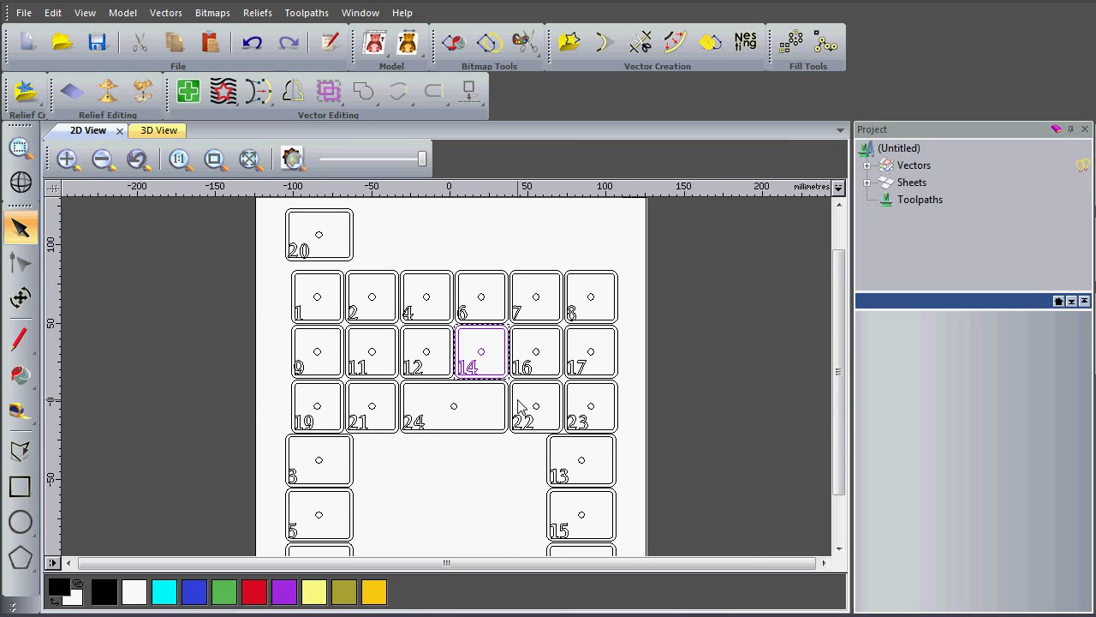
Nest all 24 pocket groups inside the model boundary with tool diameter 4 mm, toolpath clearance 5 mm and edge clearance 10 mm
scroll(519, 408, "down", 2)
left_click_drag(349, 270, 606, 514)
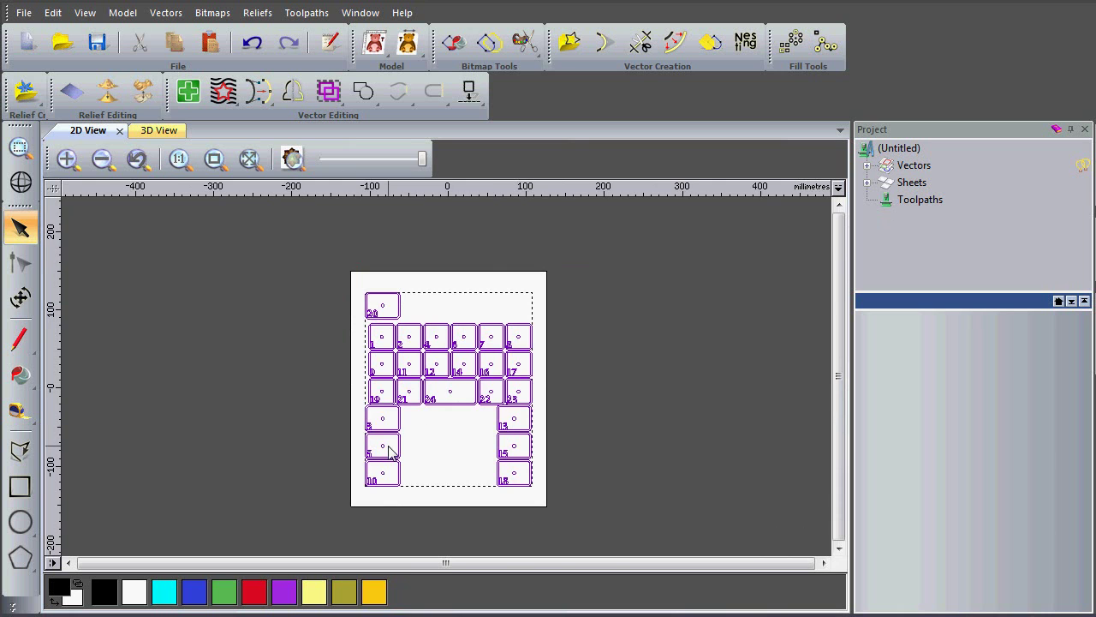
scroll(390, 452, "up", 2)
scroll(517, 386, "up", 2)
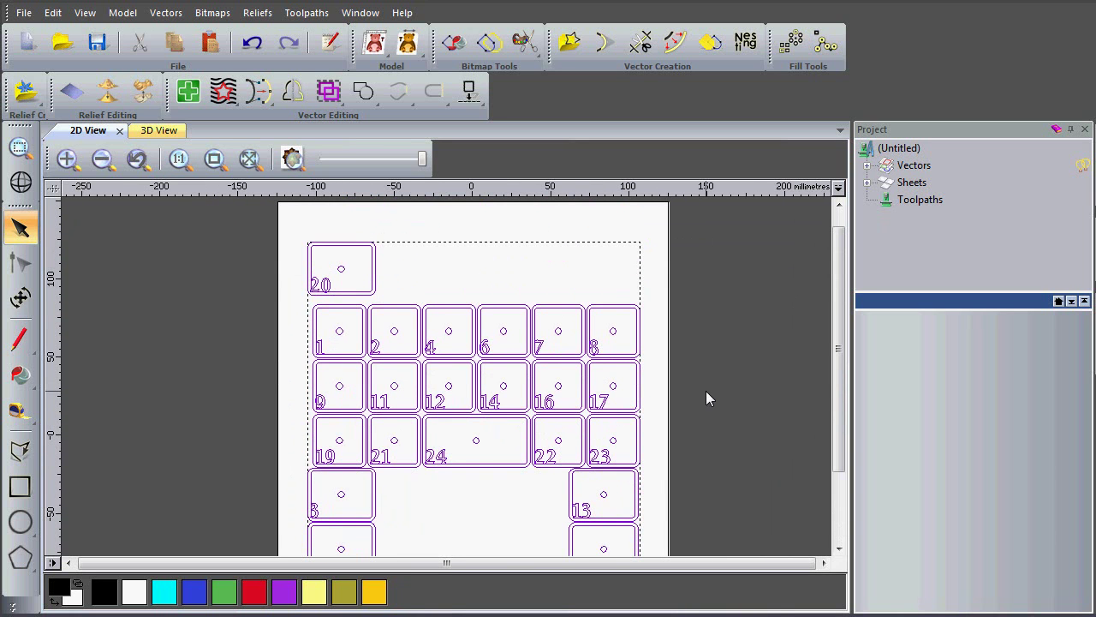
left_click(747, 43)
left_click_drag(736, 215, 850, 48)
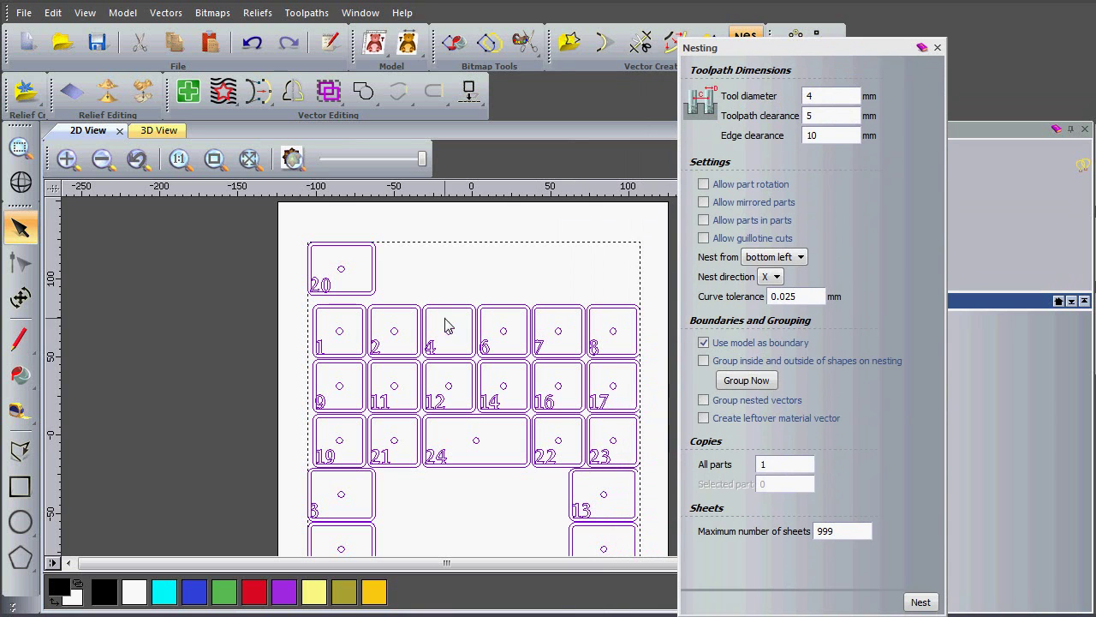
double_click(826, 98)
key("Tab")
left_click(922, 602)
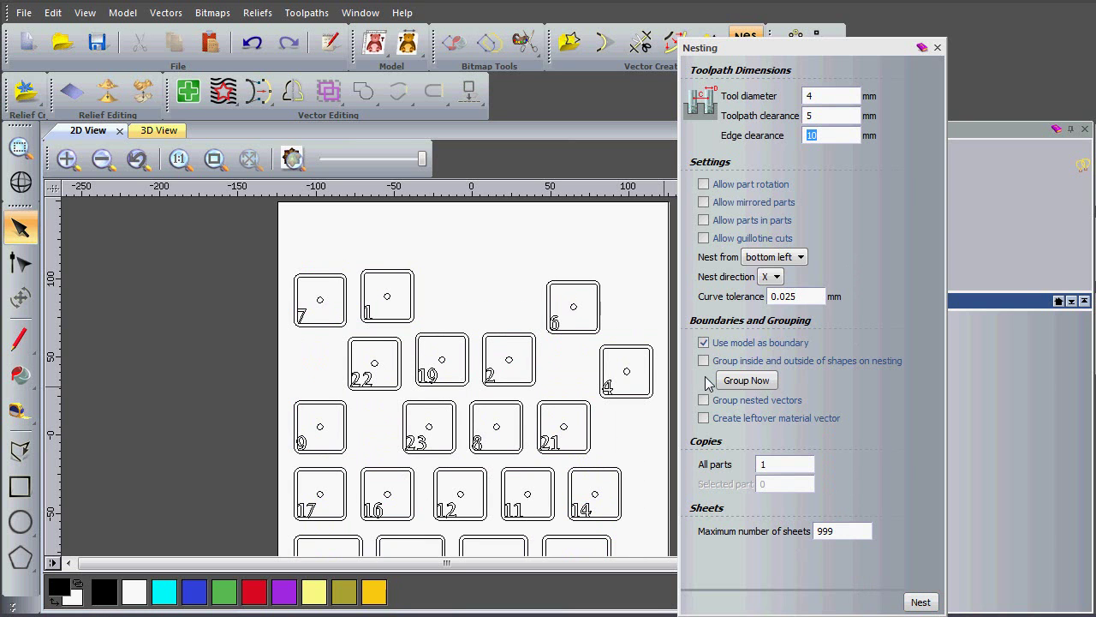
middle_click_drag(510, 487, 514, 351)
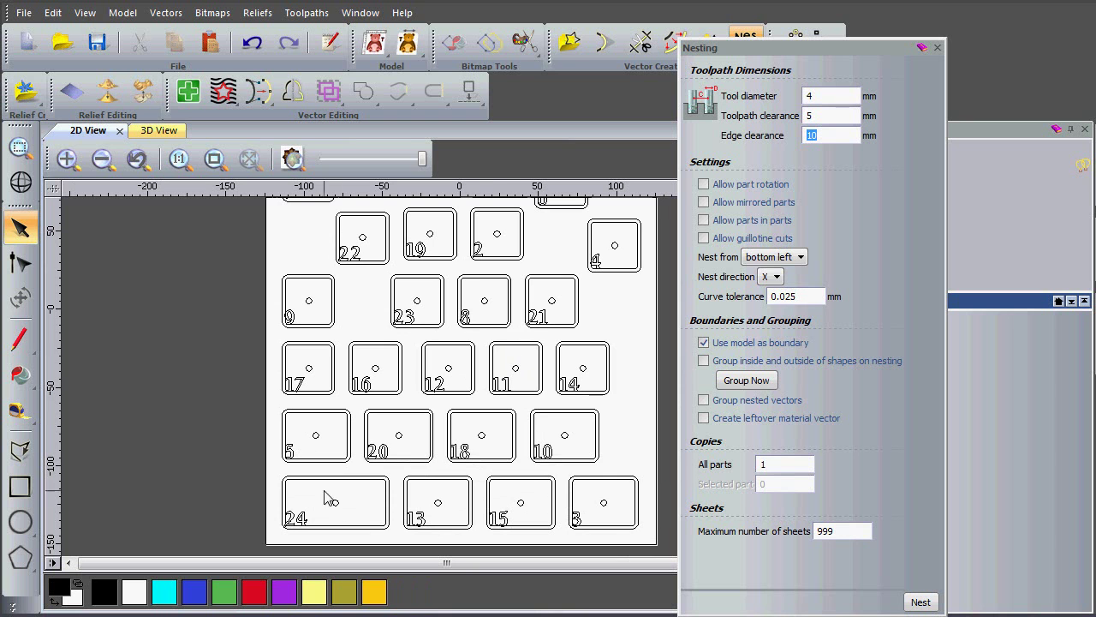
left_click(937, 48)
middle_click_drag(637, 294, 614, 301)
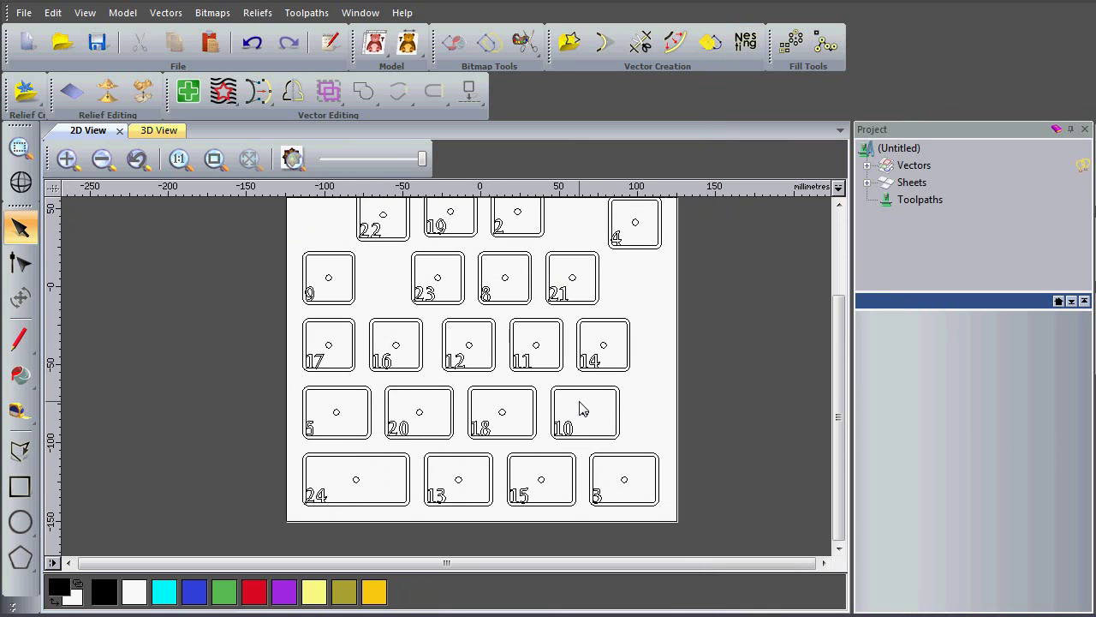
Ungroup all vectors of the 24 nested pockets
scroll(580, 409, "up", 3)
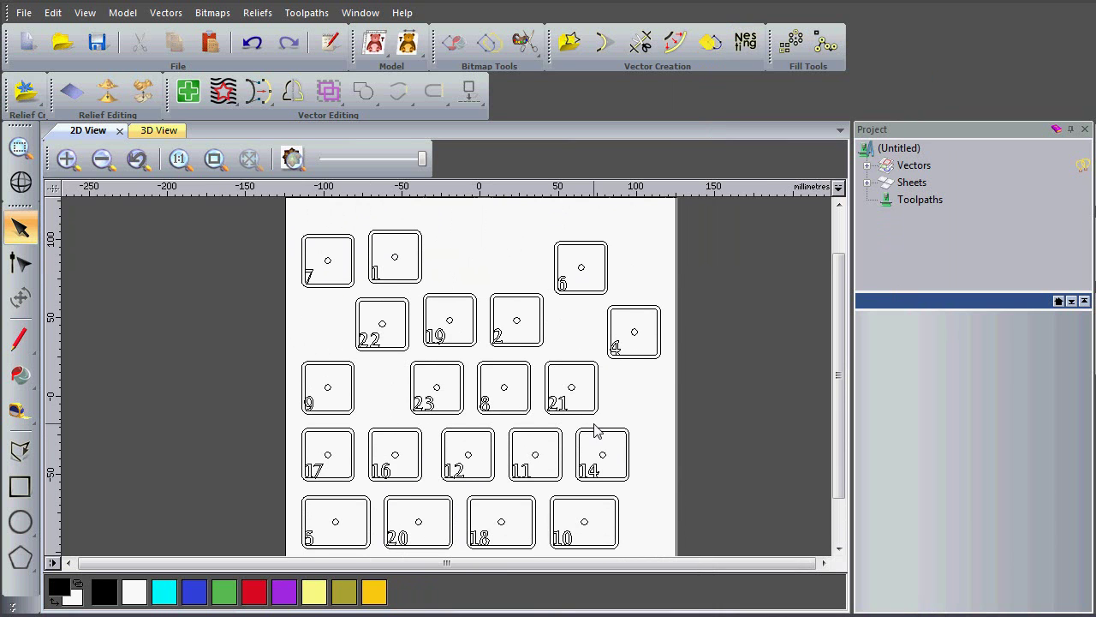
scroll(597, 430, "down", 2)
left_click_drag(337, 280, 617, 549)
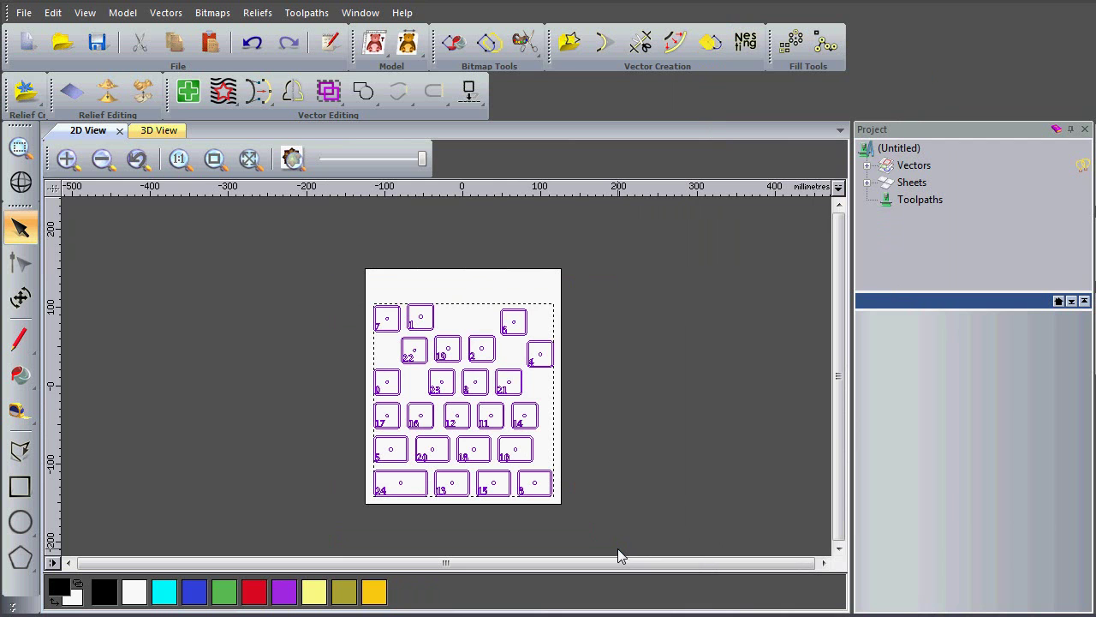
scroll(513, 343, "up", 2)
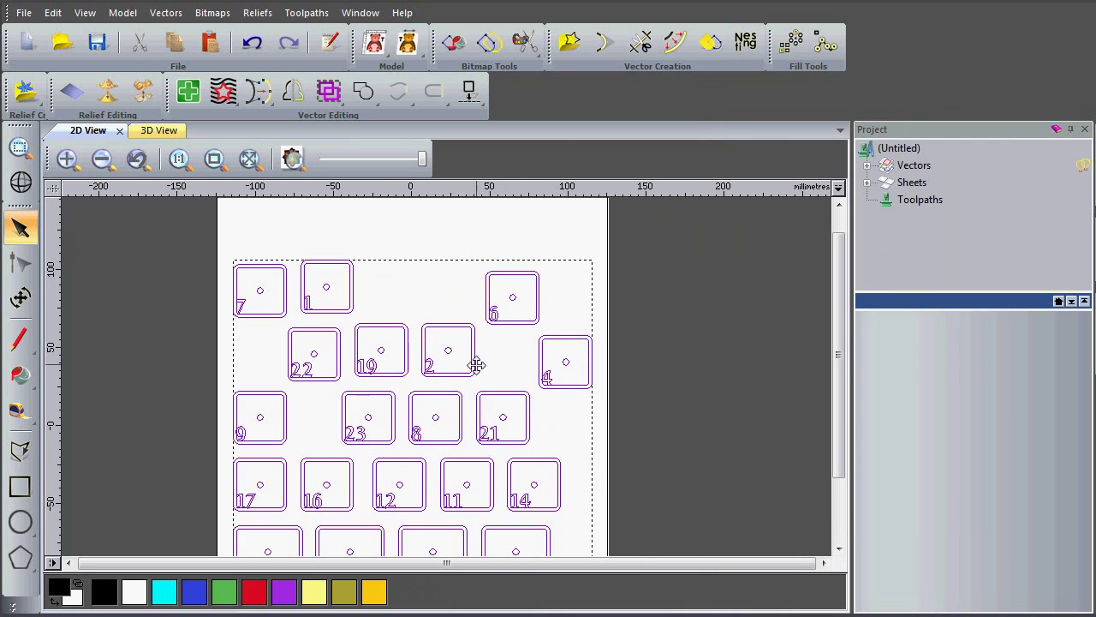
right_click(467, 370)
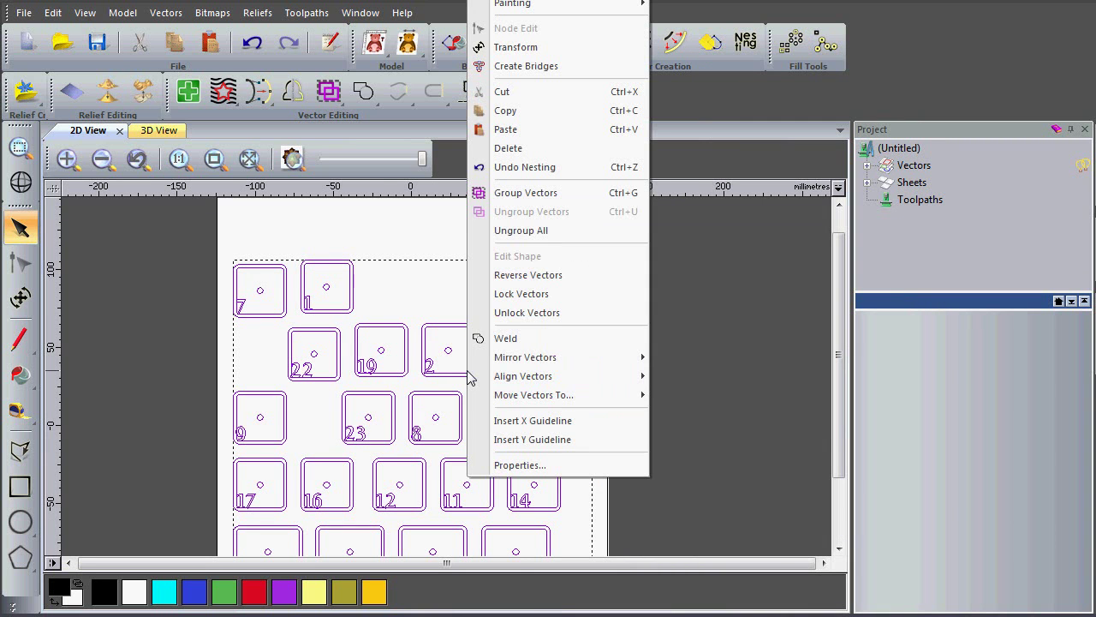
left_click(537, 238)
middle_click_drag(628, 373, 688, 334)
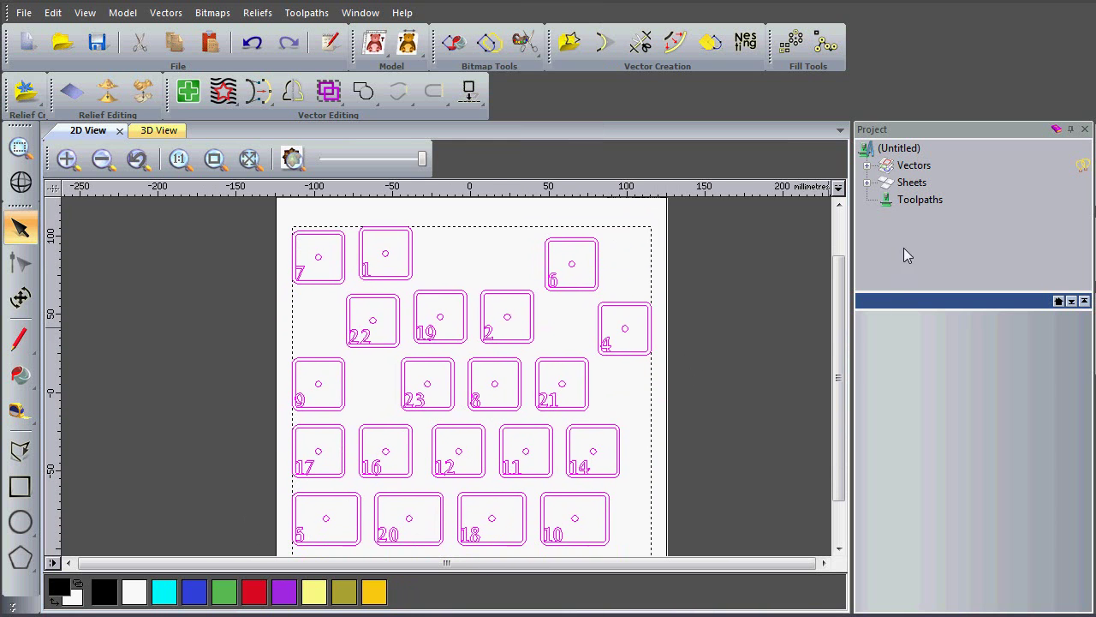
Expand the vector layers and select the inner rectangles of pockets 7, 1, 6, 22, 19, 2 and 4
left_click(868, 166)
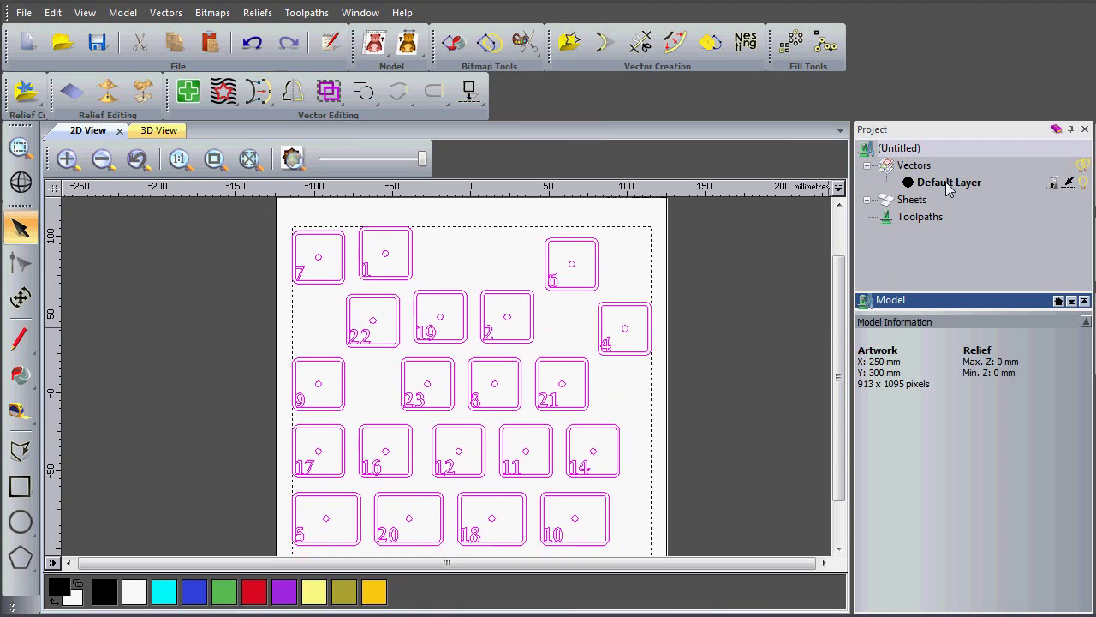
left_click(777, 305)
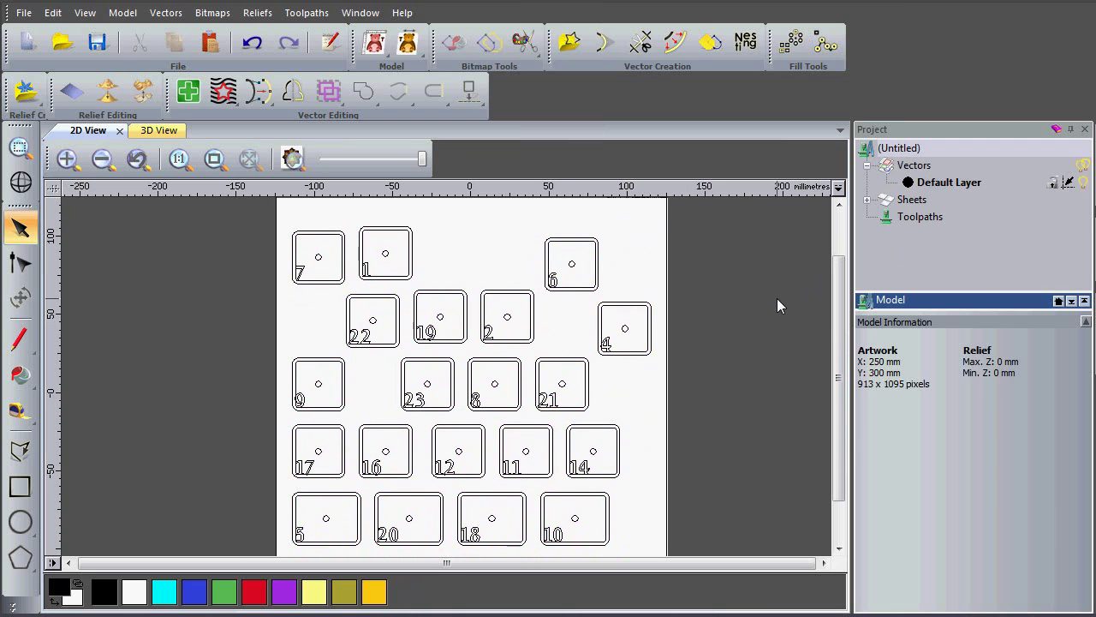
left_click(322, 281)
scroll(407, 278, "up", 2)
left_click(393, 287, "shift")
left_click(735, 306, "shift")
scroll(720, 328, "down", 2)
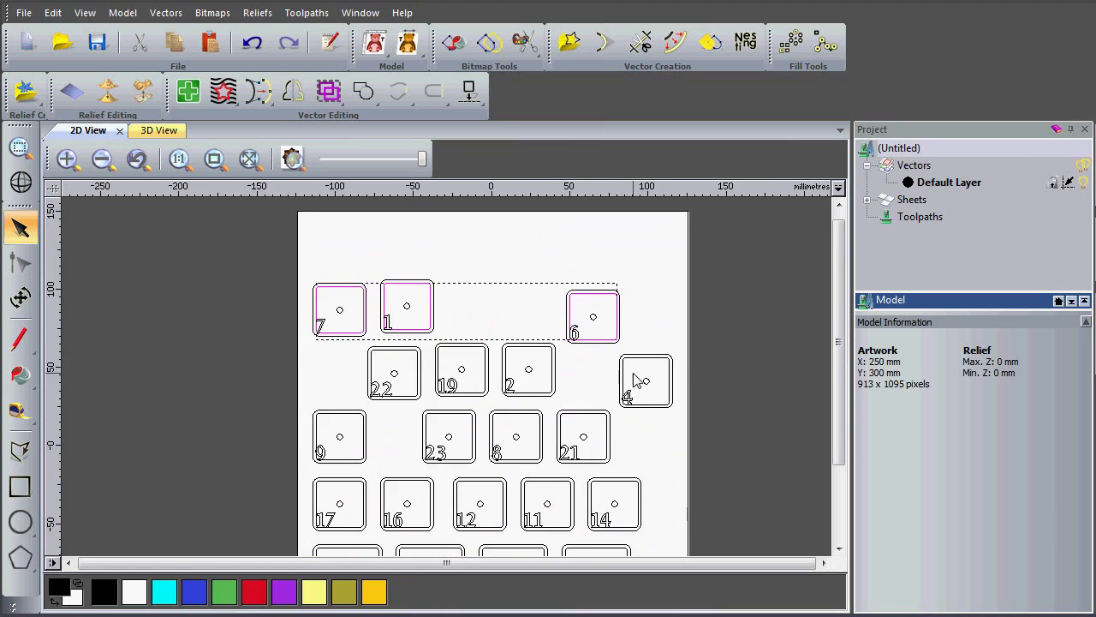
scroll(500, 382, "up", 2)
left_click(324, 423, "shift")
left_click(446, 417, "shift")
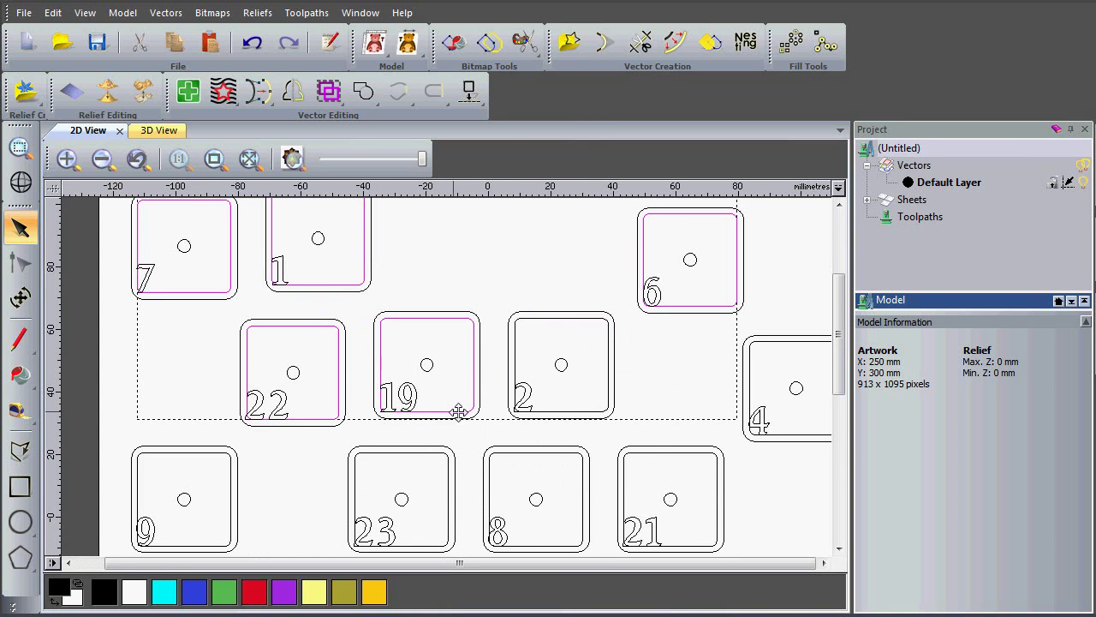
left_click(560, 416, "shift")
left_click(769, 439, "shift")
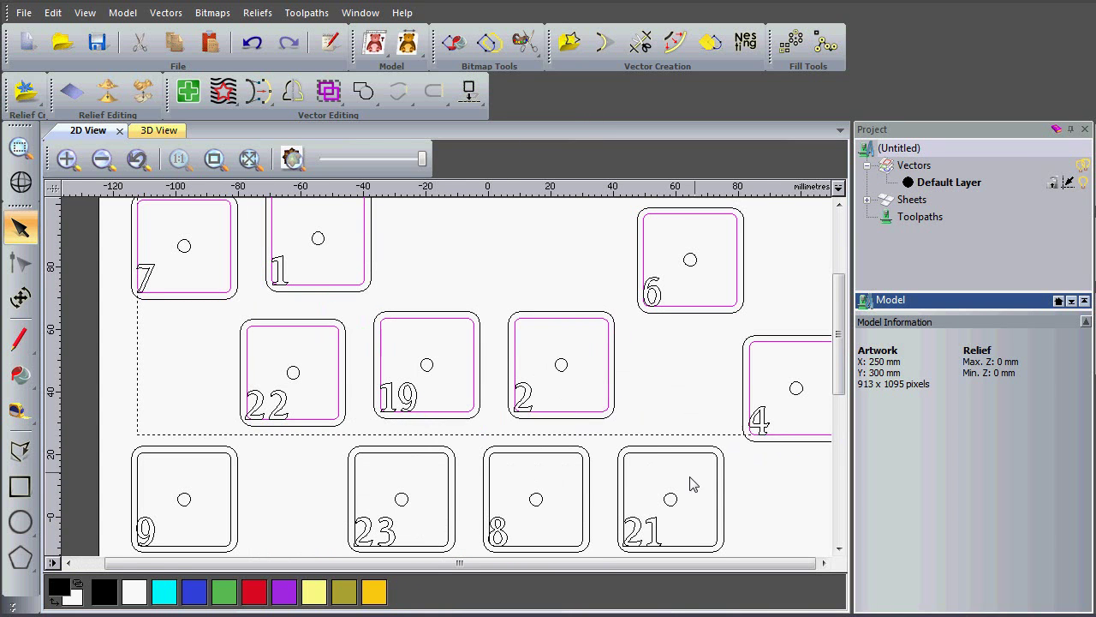
Add the inner rectangles of pockets 21, 8, 23, 9, 17, 16, 12, 11 and 14 to the selection
left_click(684, 549, "shift")
left_click(584, 547, "shift")
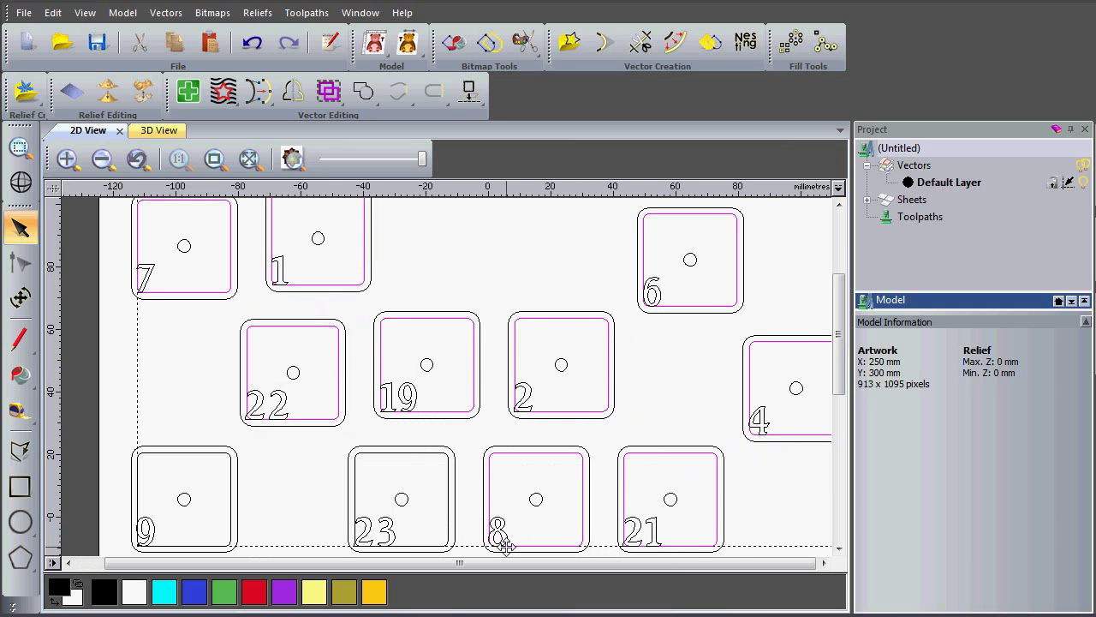
left_click(439, 546, "shift")
left_click(222, 545, "shift")
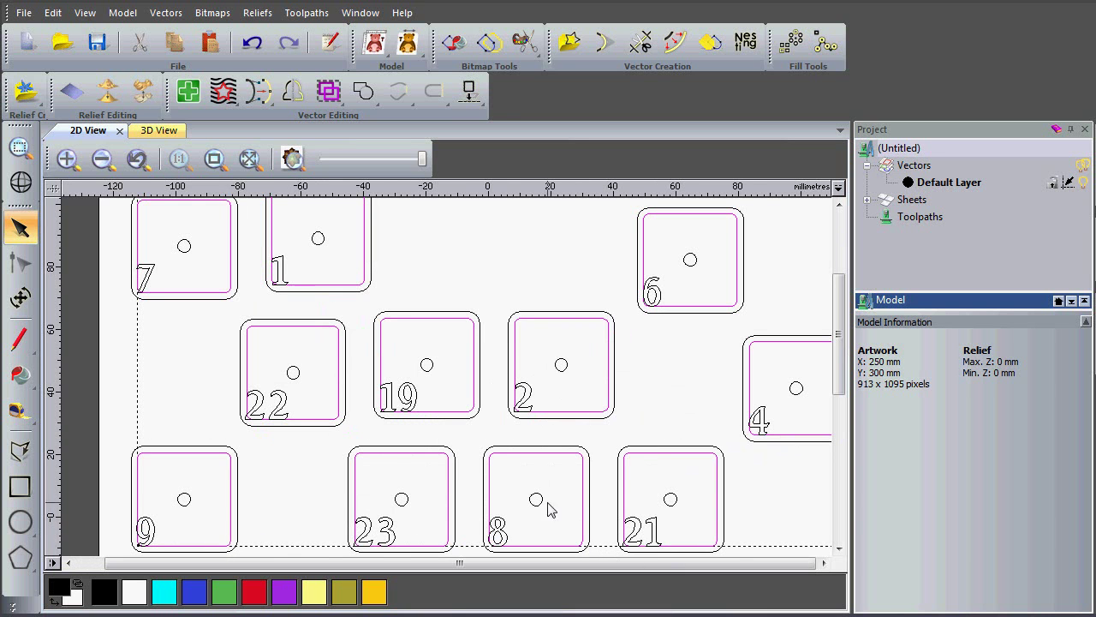
scroll(548, 509, "down", 3)
middle_click_drag(316, 512, 328, 390)
scroll(328, 390, "up", 3)
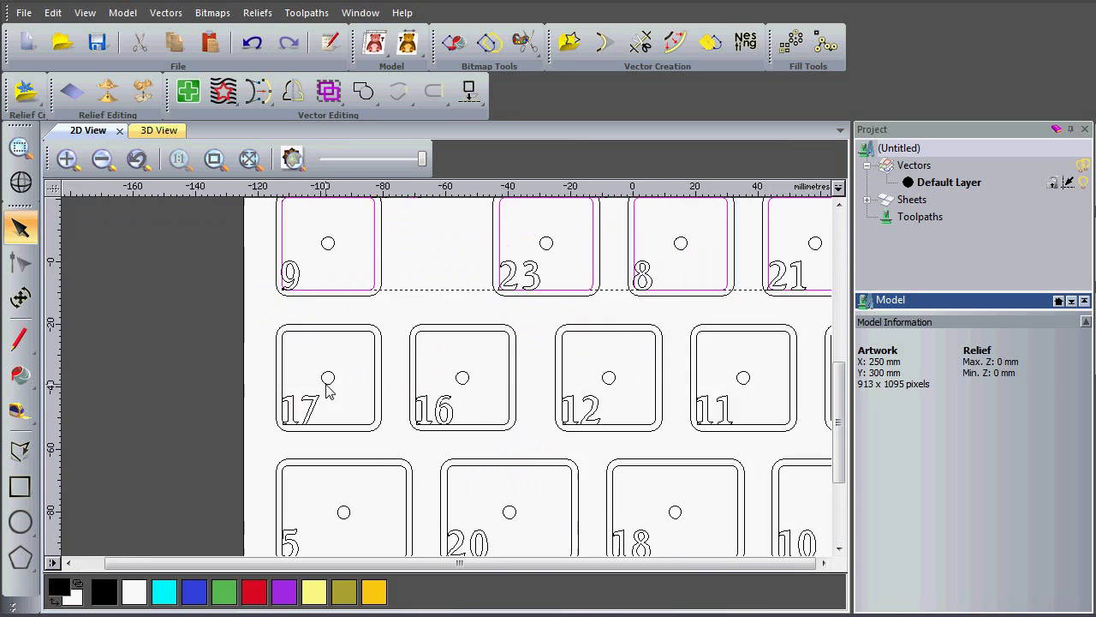
left_click(373, 427, "shift")
left_click(504, 428, "shift")
left_click(640, 426, "shift")
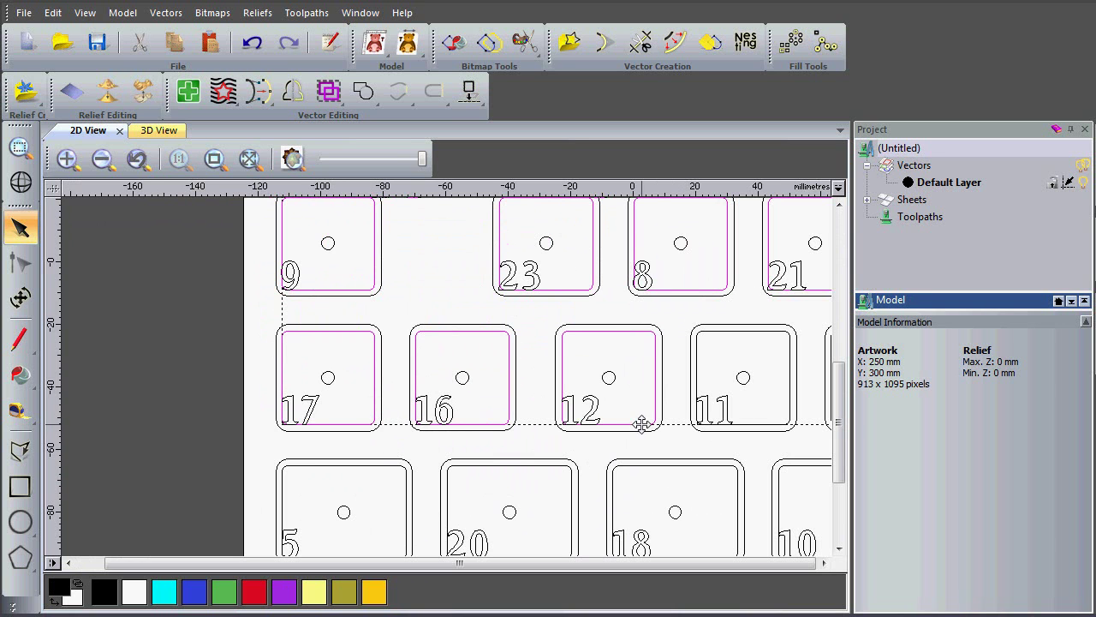
left_click(734, 424, "shift")
scroll(754, 431, "down", 2)
left_click(661, 396, "shift")
Add the inner rectangles of pockets 10, 18, 20, 5, 24, 13, 15 and 3 to the selection and move all selected vectors to a new layer
left_click(659, 468, "shift")
left_click(567, 469, "shift")
left_click(469, 469, "shift")
left_click(424, 469, "shift")
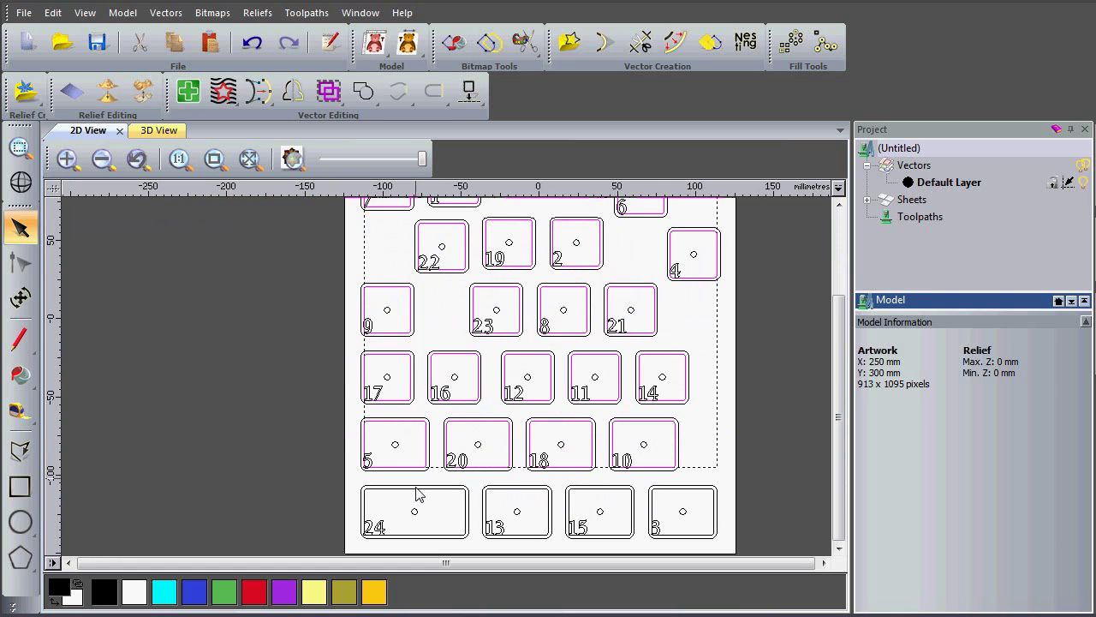
left_click(445, 536, "shift")
left_click(538, 536, "shift")
left_click(599, 536, "shift")
left_click(658, 536, "shift")
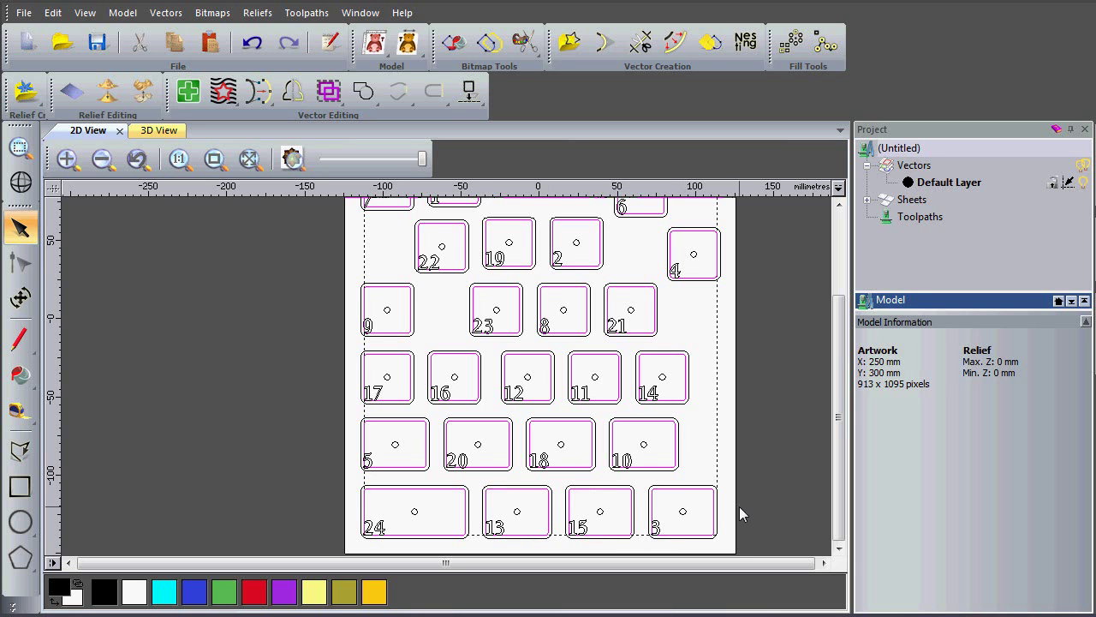
middle_click_drag(700, 324, 694, 408)
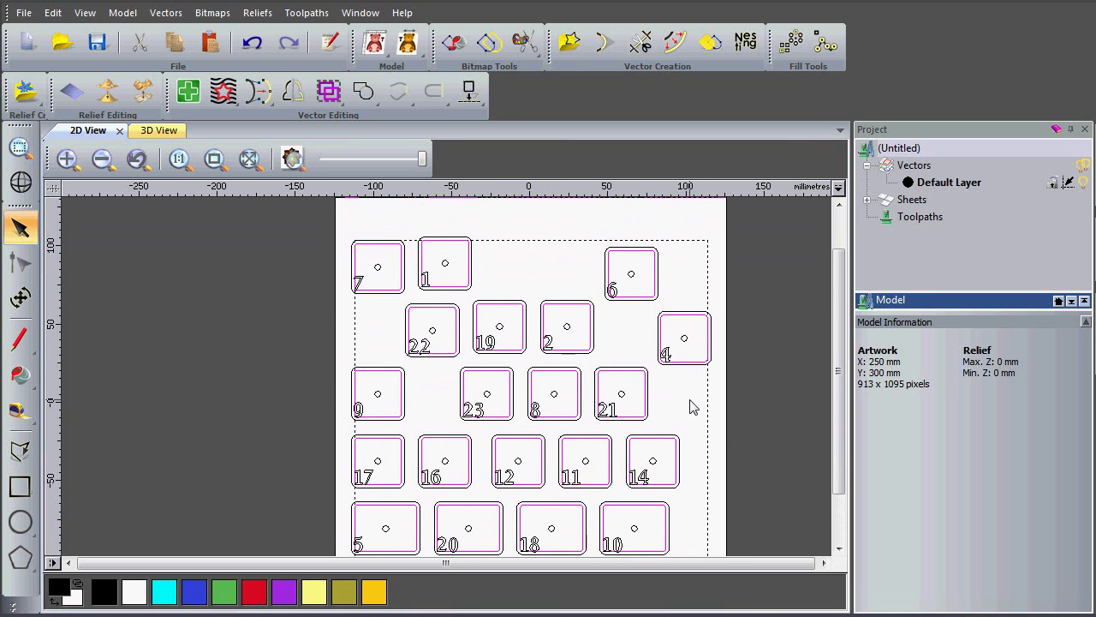
right_click(633, 418)
mouse_move(758, 365)
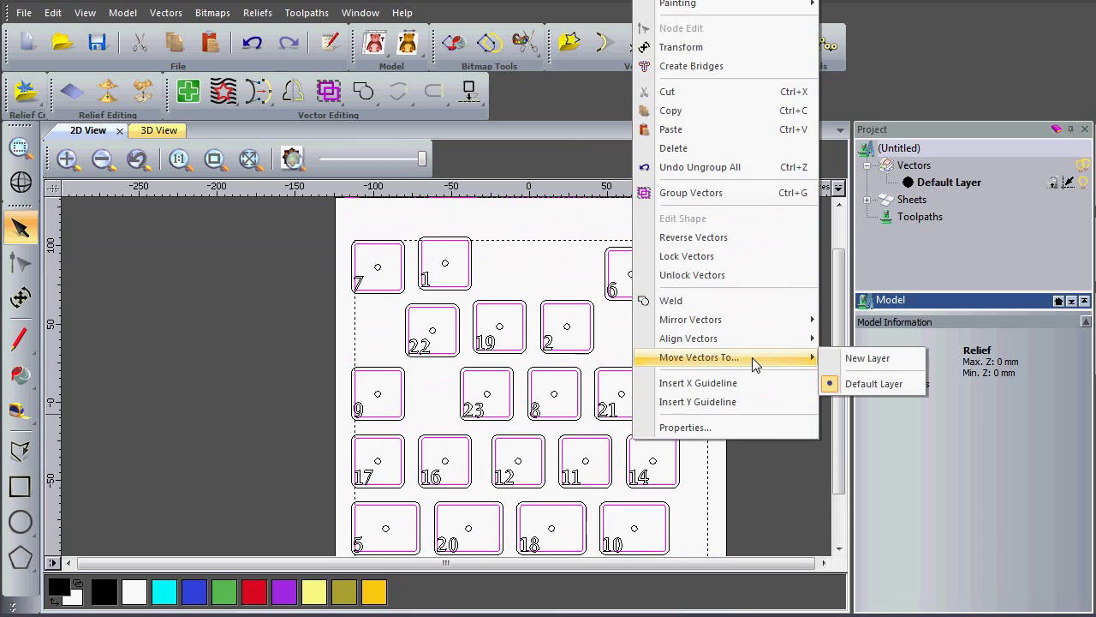
left_click(847, 362)
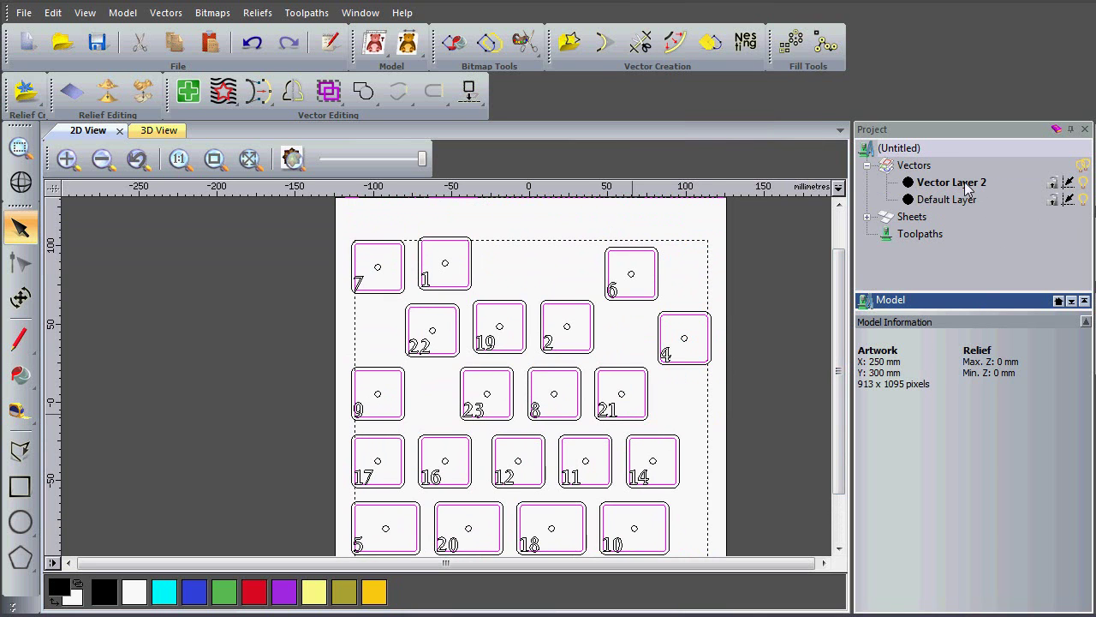
Check the layer split by toggling Vector Layer 2's visibility and hiding the Default Layer
left_click(1083, 182)
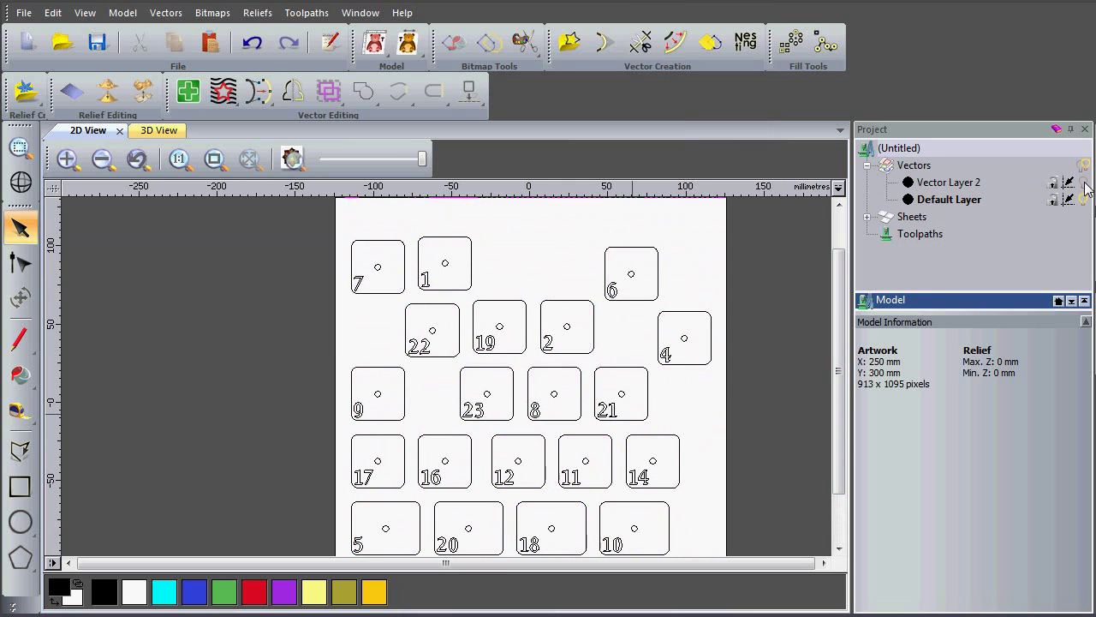
left_click(1085, 184)
left_click(1085, 184)
left_click(1086, 185)
left_click(1084, 200)
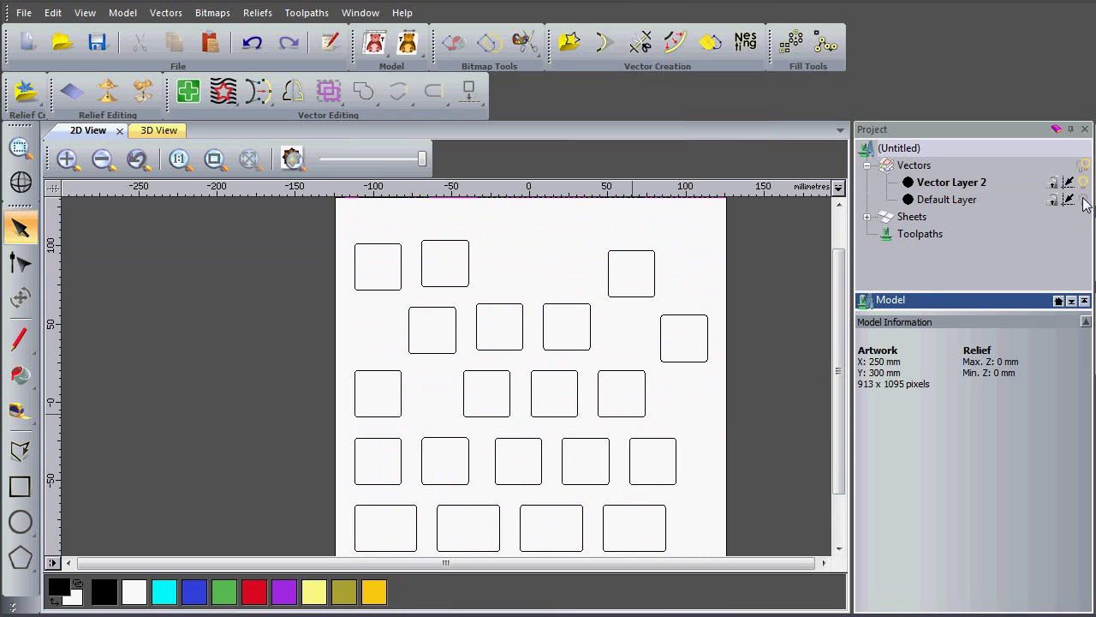
Rename Vector Layer 2 as Back_Vectors, hide it and show the Default Layer
left_click(960, 182)
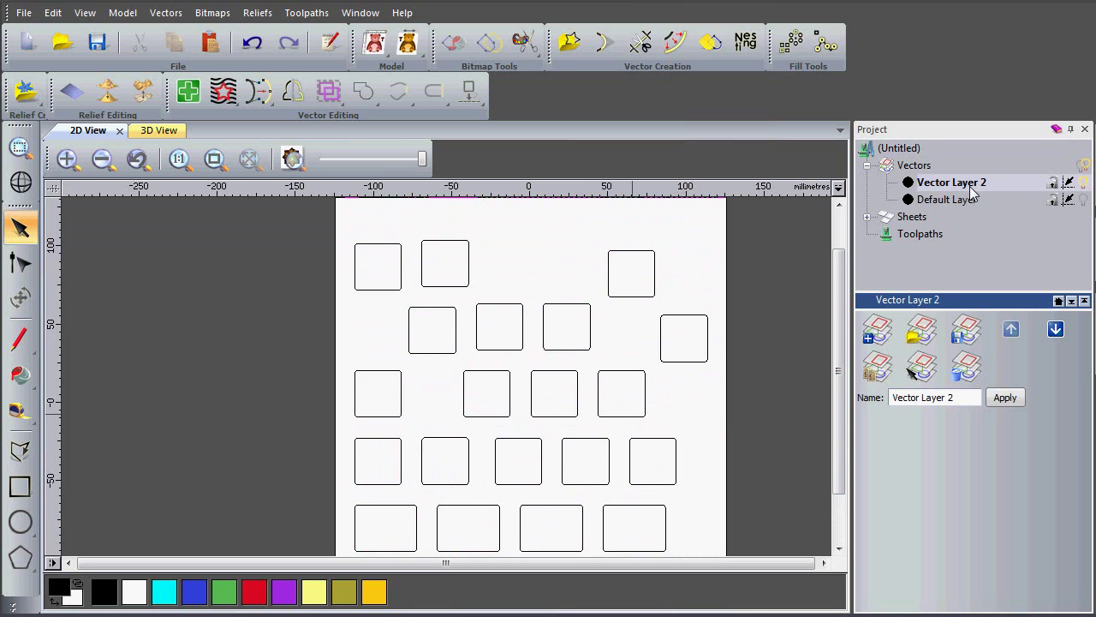
left_click_drag(955, 397, 882, 395)
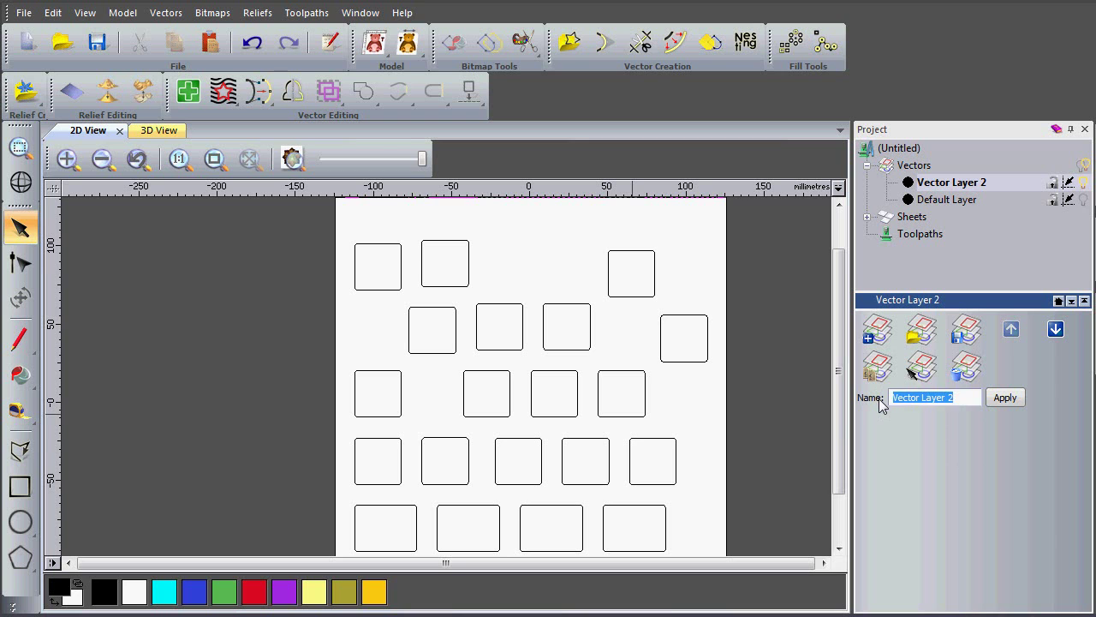
type("Back_Vectors")
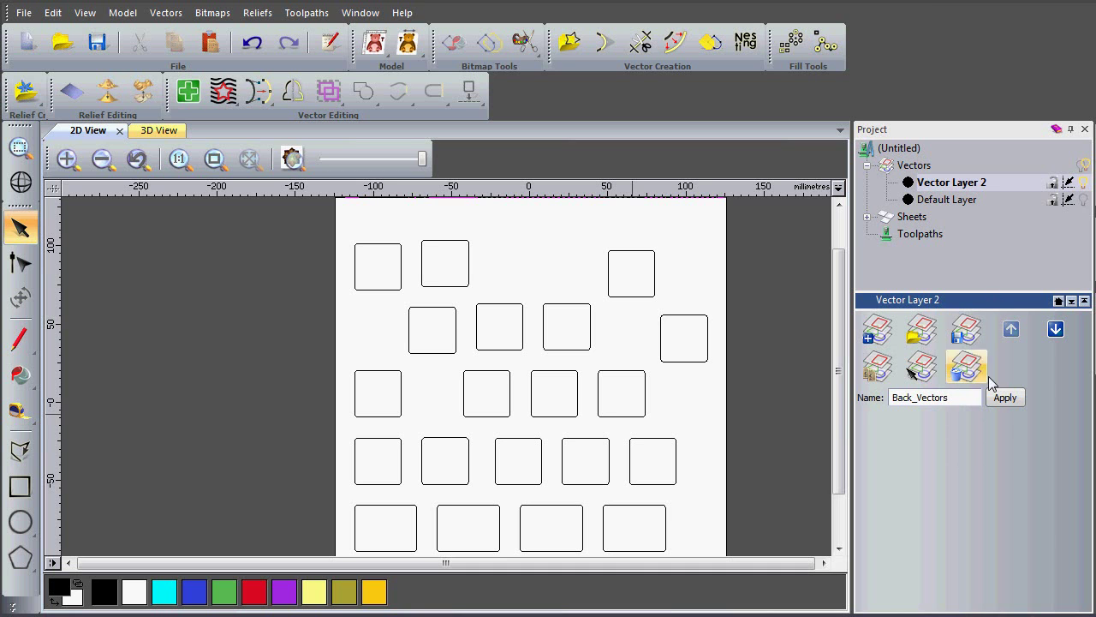
left_click(1003, 399)
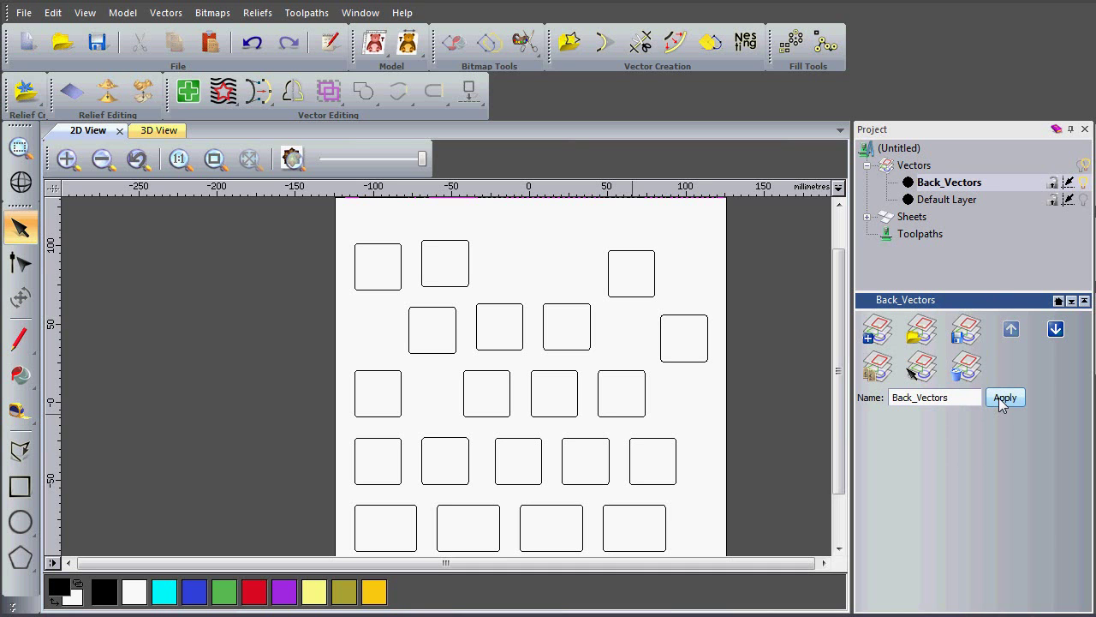
left_click(1084, 183)
left_click(1083, 200)
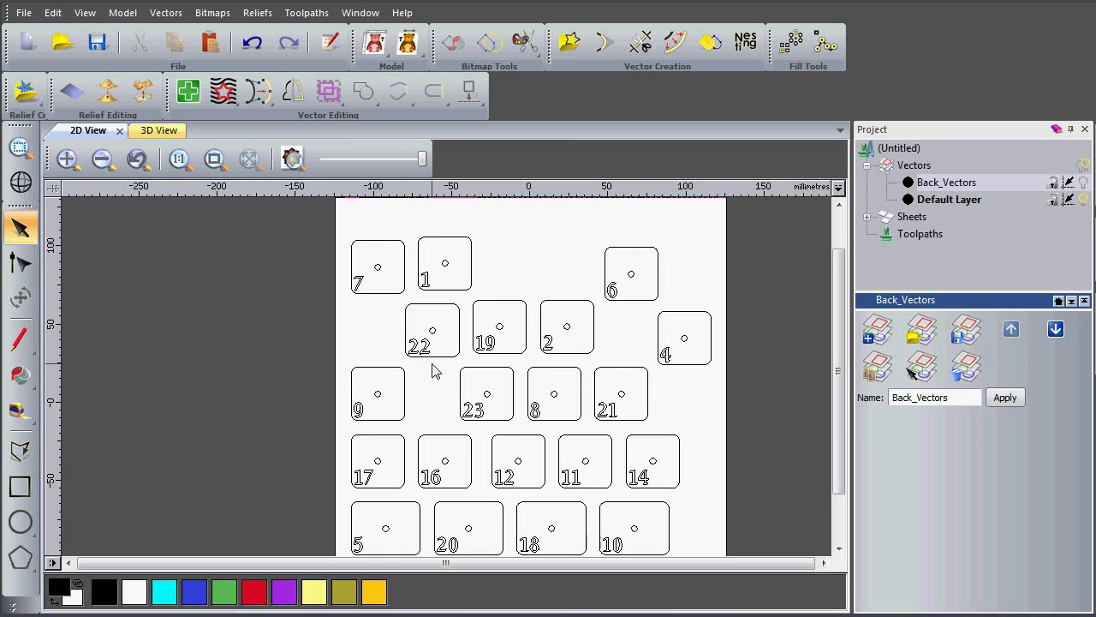
Select all visible pocket outlines, numbers and circles on the model and move them to a new vector layer
scroll(722, 377, "down", 1)
left_click_drag(341, 262, 674, 562)
right_click(511, 370)
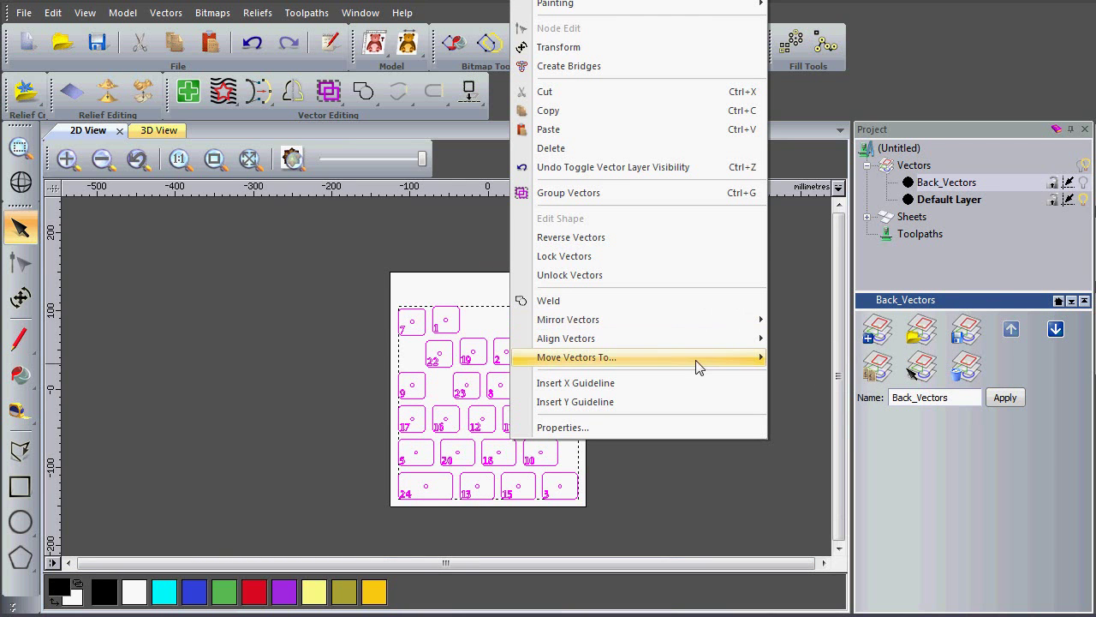
left_click(781, 358)
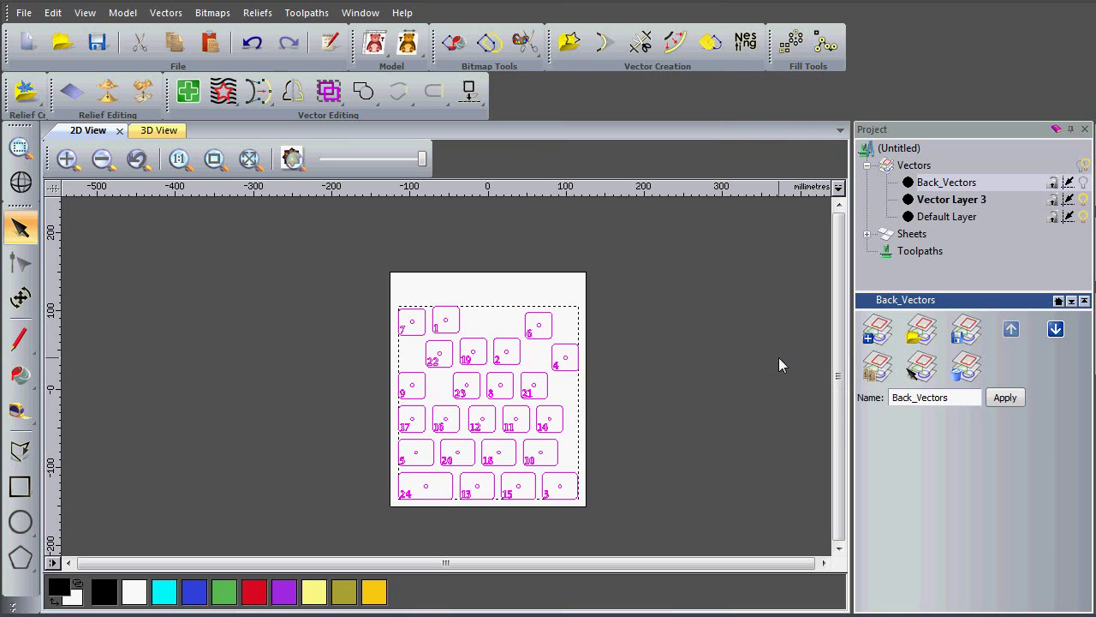
Rename Vector Layer 3 as Front_vectors
left_click(955, 200)
left_click_drag(965, 398, 833, 396)
type("Front")
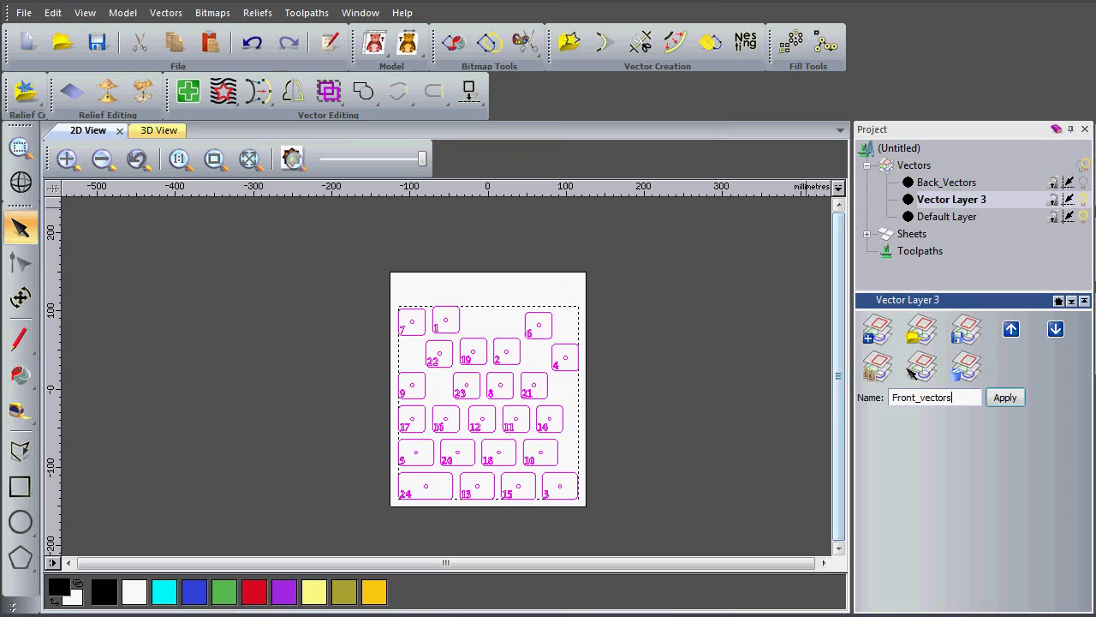
left_click(1005, 398)
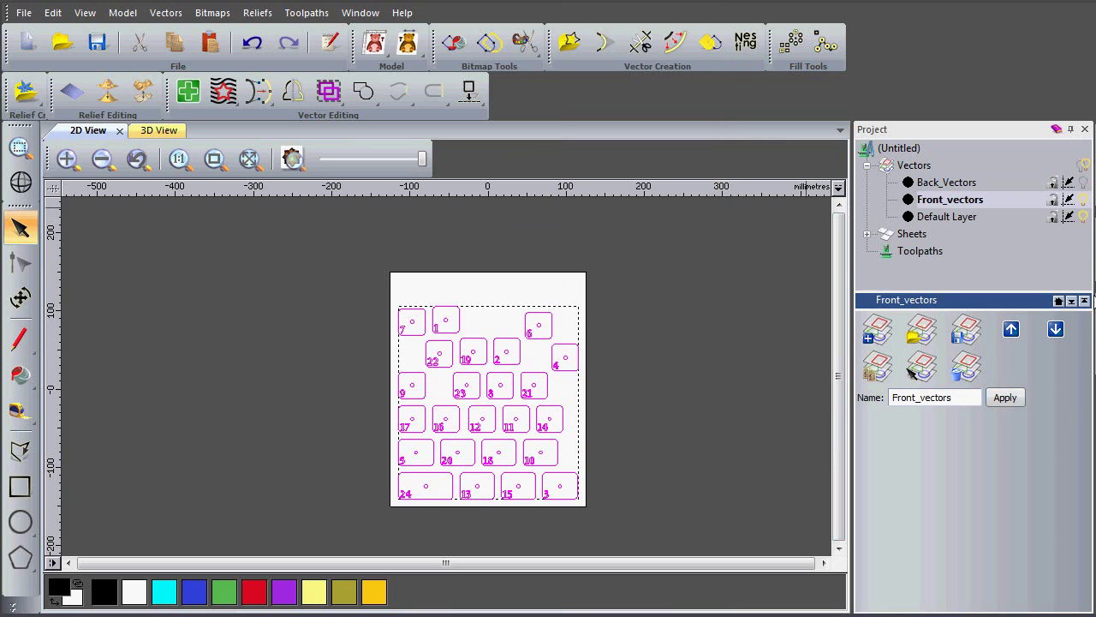
Hide the Front_vectors layer and show the Back_Vectors layer with the inner pocket rectangles
left_click(1084, 200)
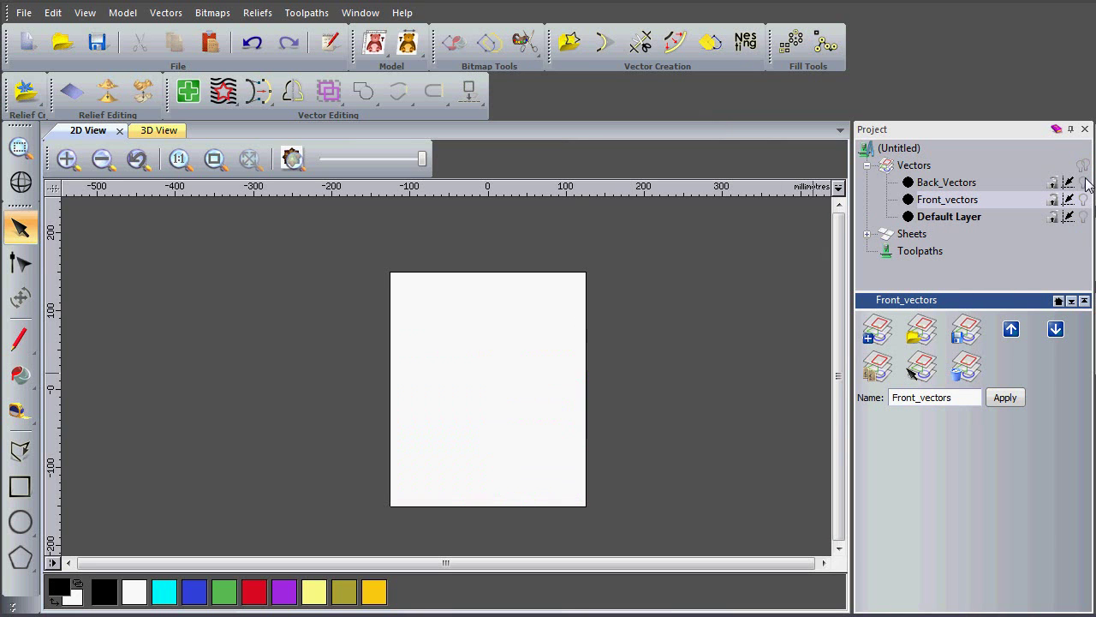
left_click(1083, 182)
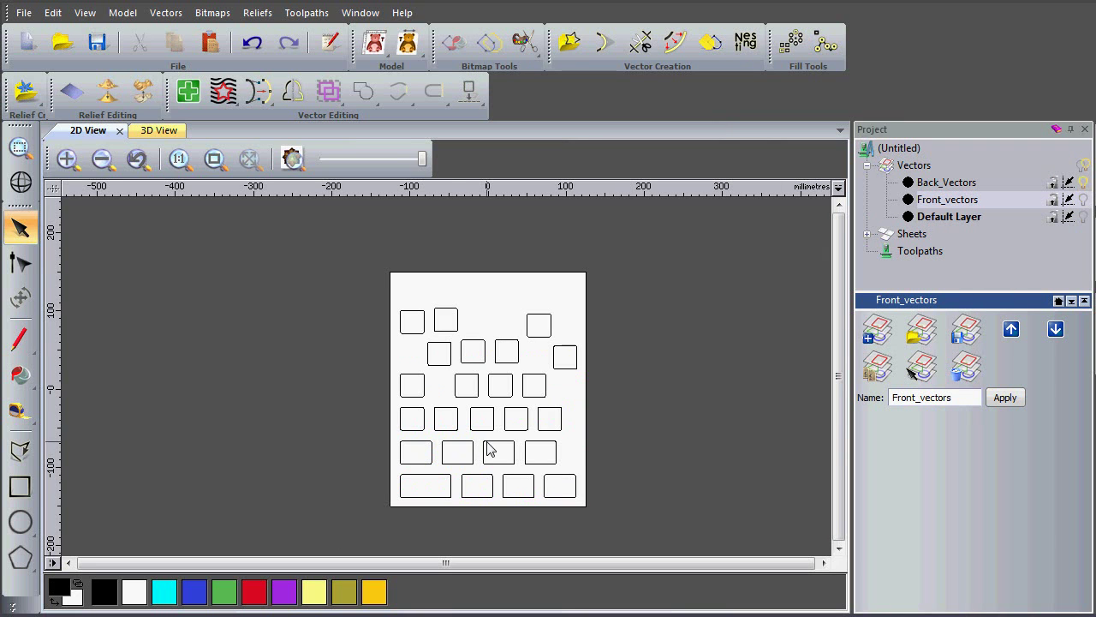
scroll(488, 443, "up", 2)
scroll(487, 445, "down", 2)
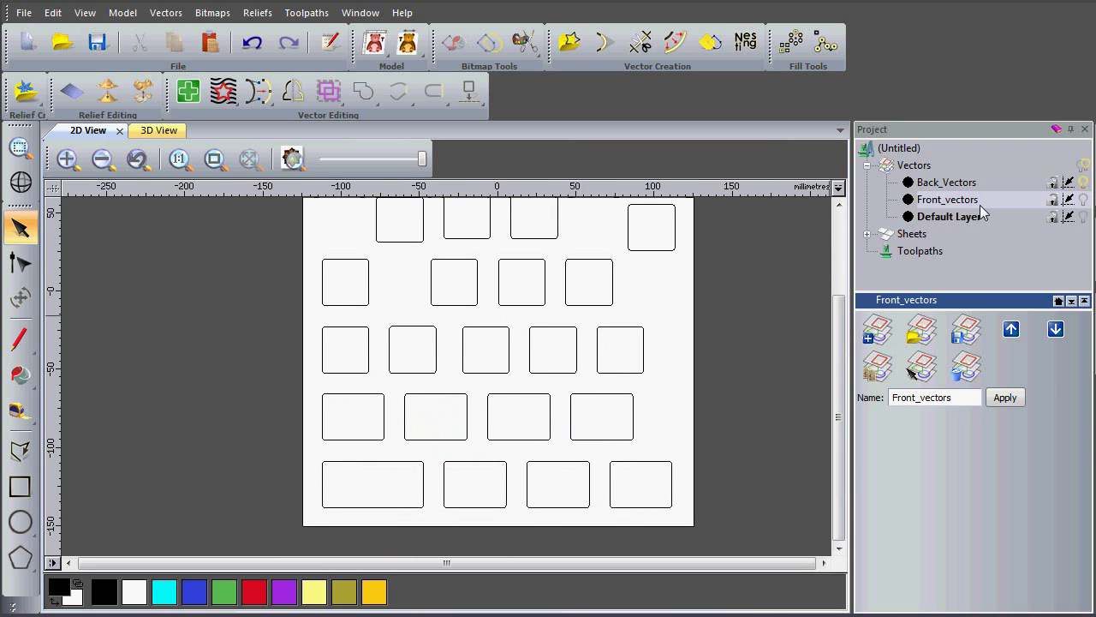
scroll(627, 341, "up", 1)
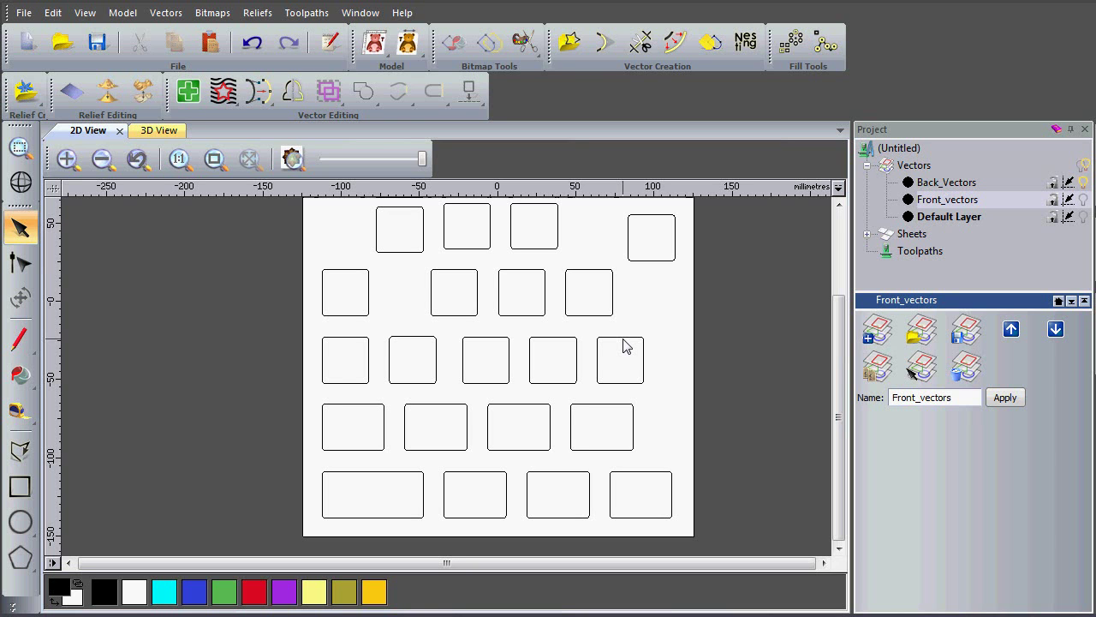
Select all the inner pocket rectangles and mirror them horizontally across the model without copying the originals
scroll(624, 345, "down", 3)
left_click_drag(335, 208, 621, 516)
left_click(292, 90)
left_click(719, 383)
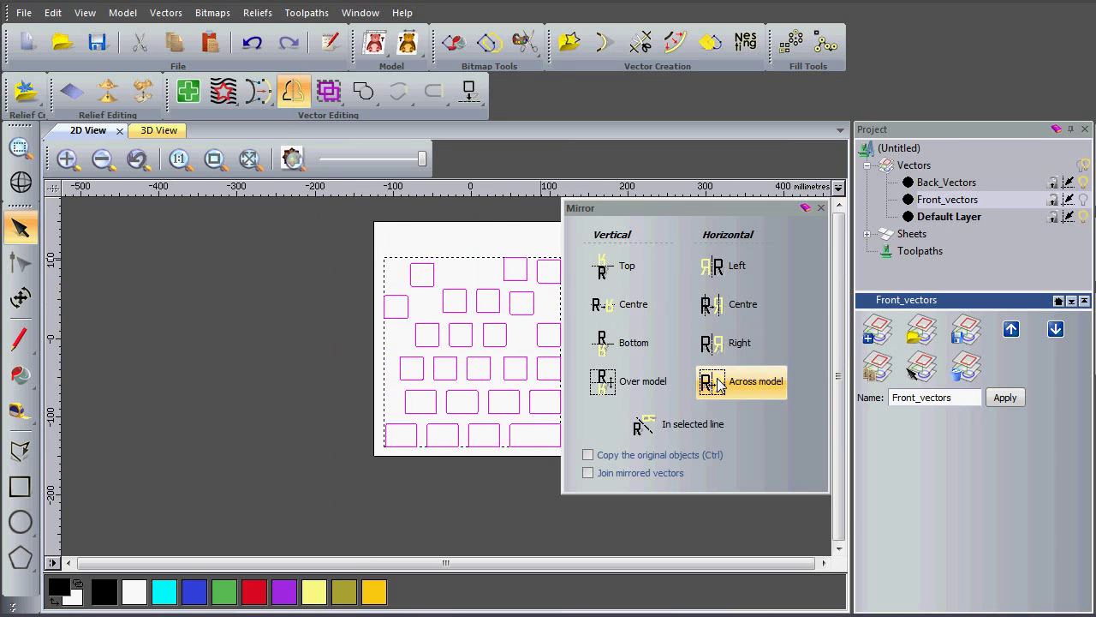
left_click(820, 207)
left_click(478, 326)
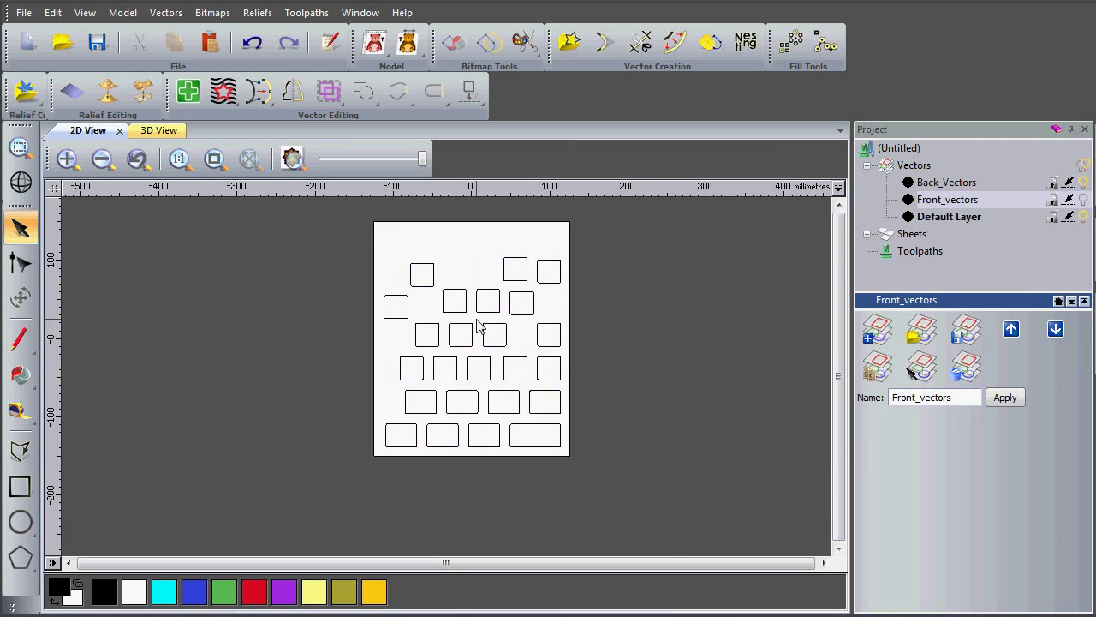
scroll(478, 326, "up", 2)
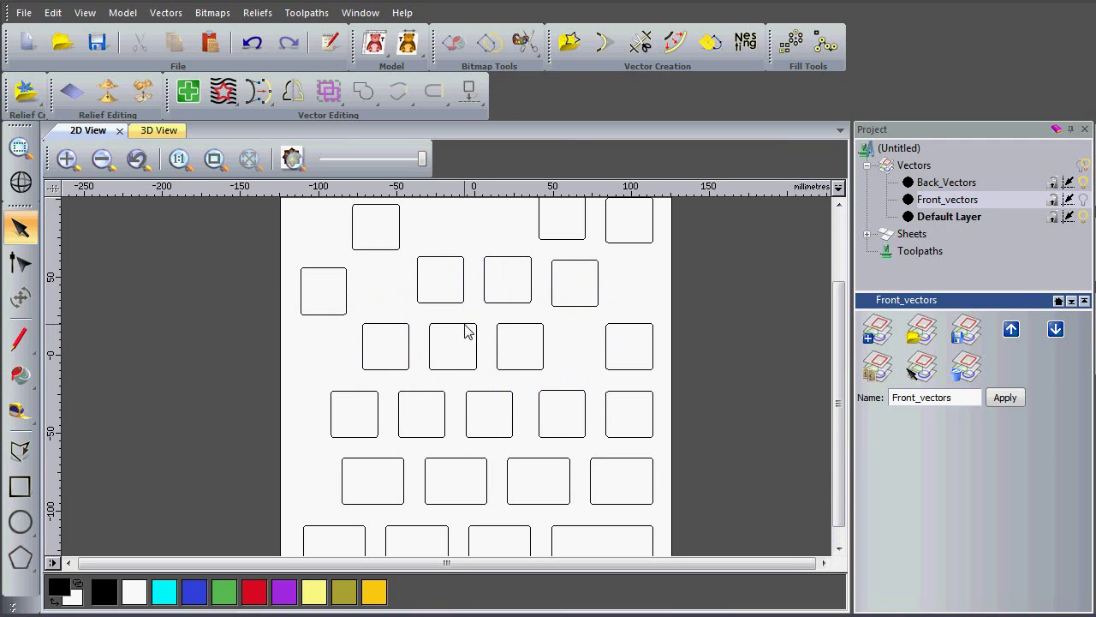
Switch to the 3D view and raise the new model resolution in the resolution adjustment, accepting that it cannot be undone
left_click(156, 134)
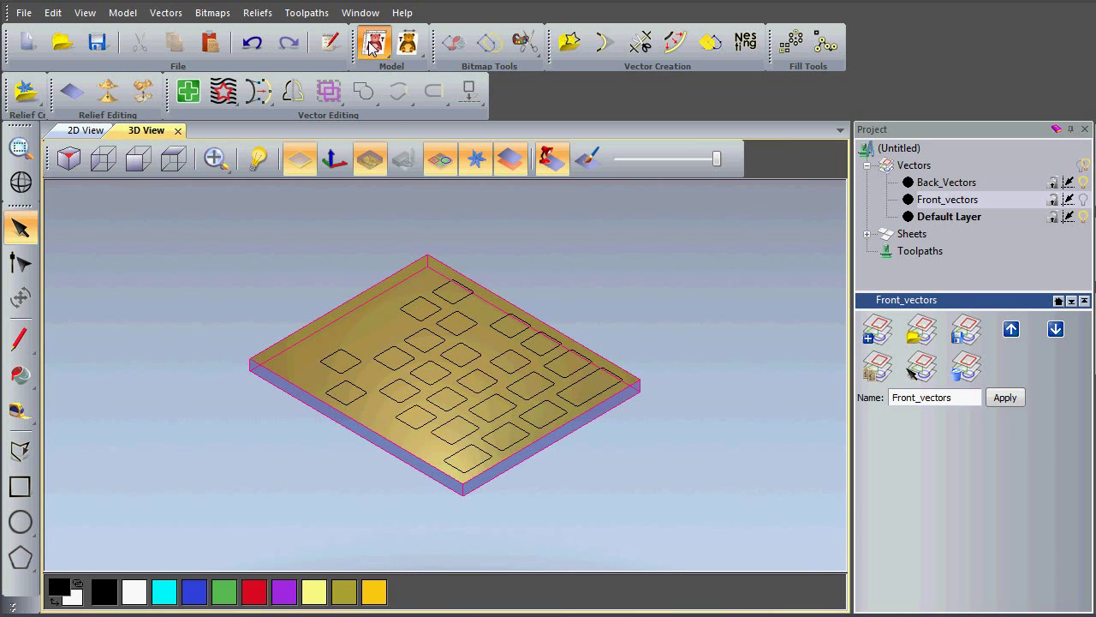
mouse_move(374, 44)
left_click(375, 151)
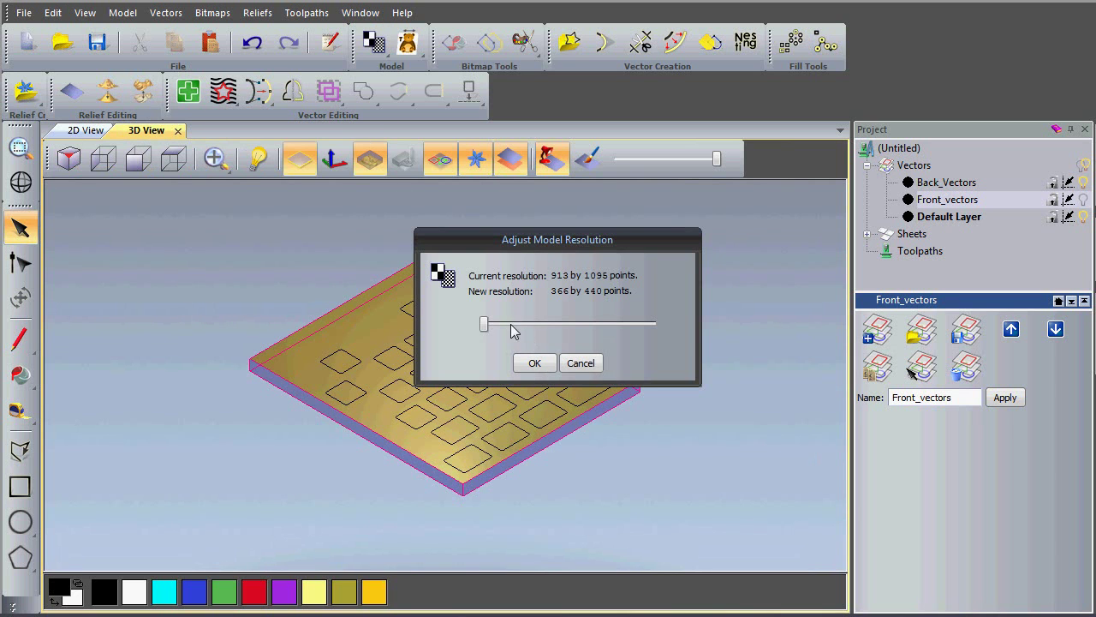
left_click_drag(486, 327, 537, 329)
left_click(538, 364)
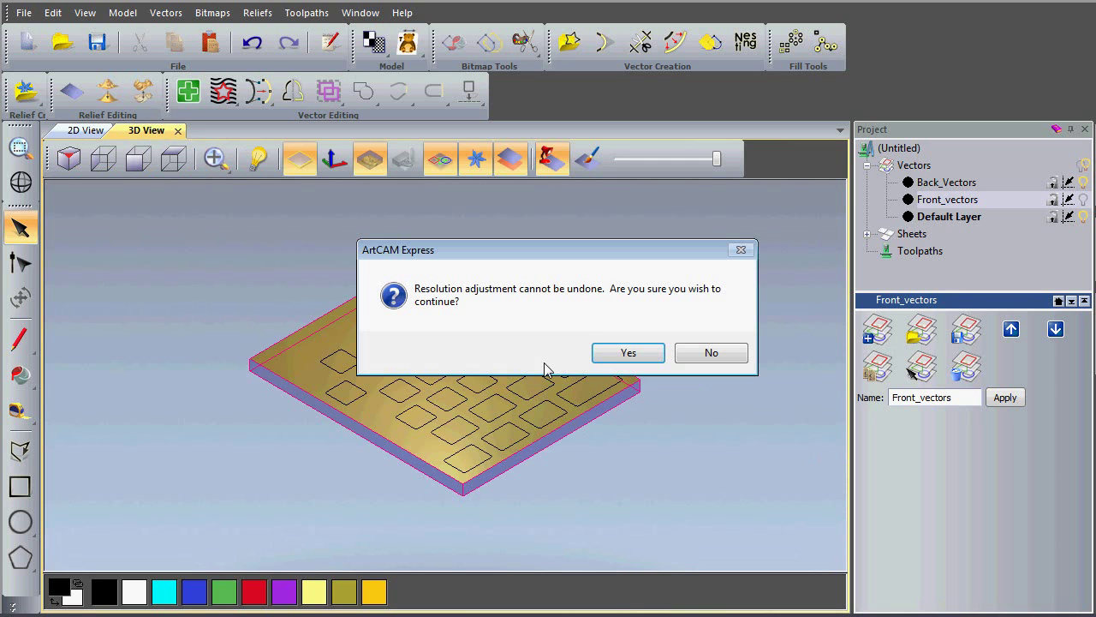
left_click(628, 353)
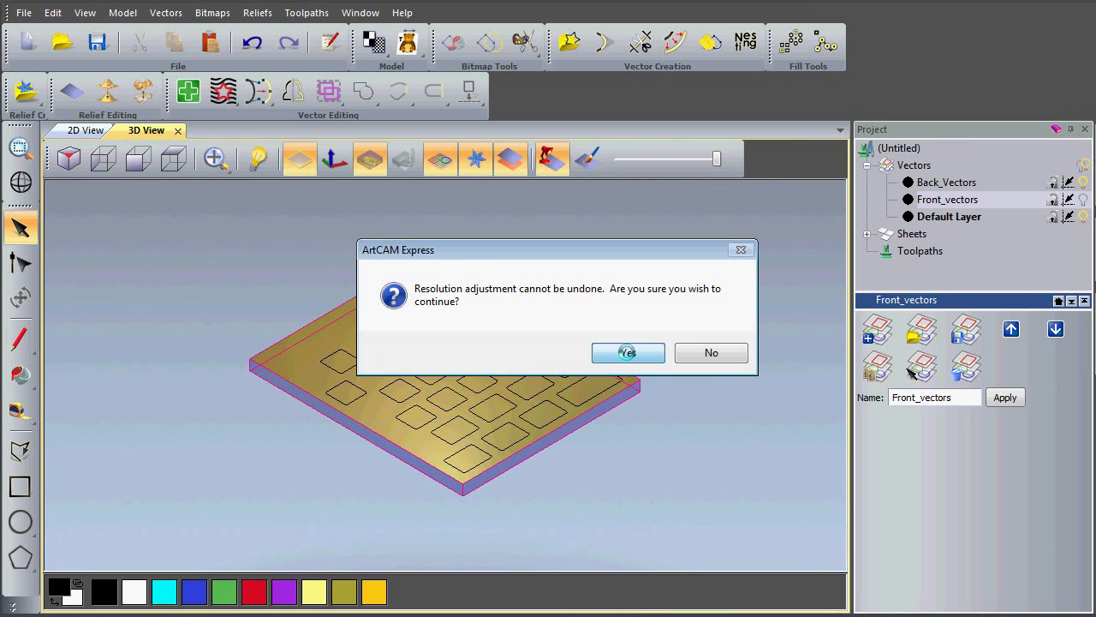
left_click_drag(627, 383, 570, 433)
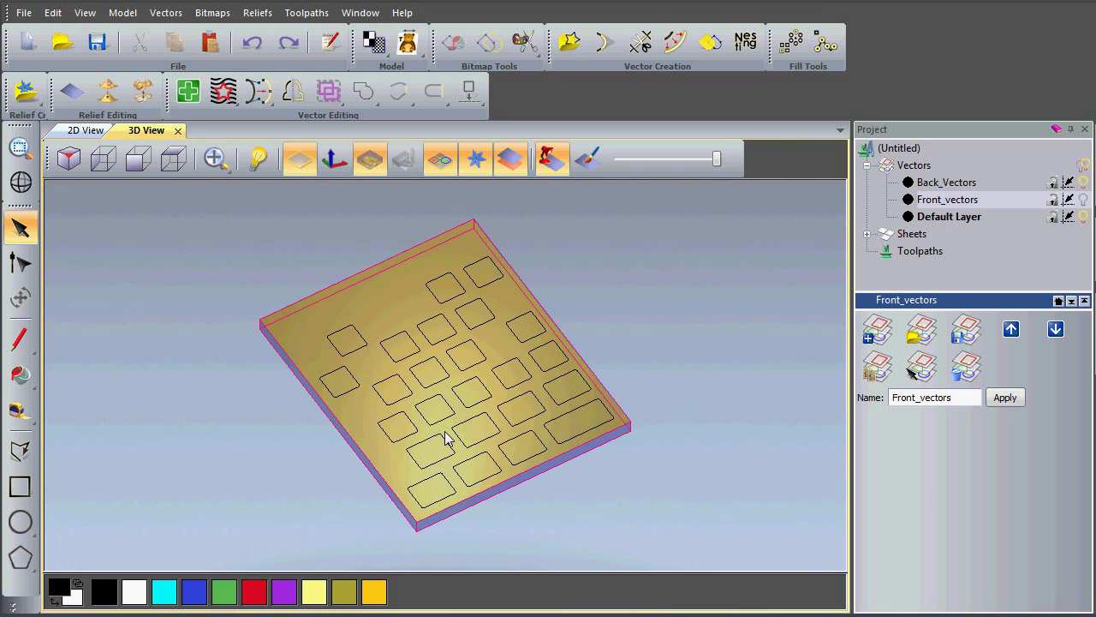
Start a 2D profile toolpath for the back pockets and set its finish depth to 3 mm
scroll(446, 438, "up", 2)
left_click(924, 252)
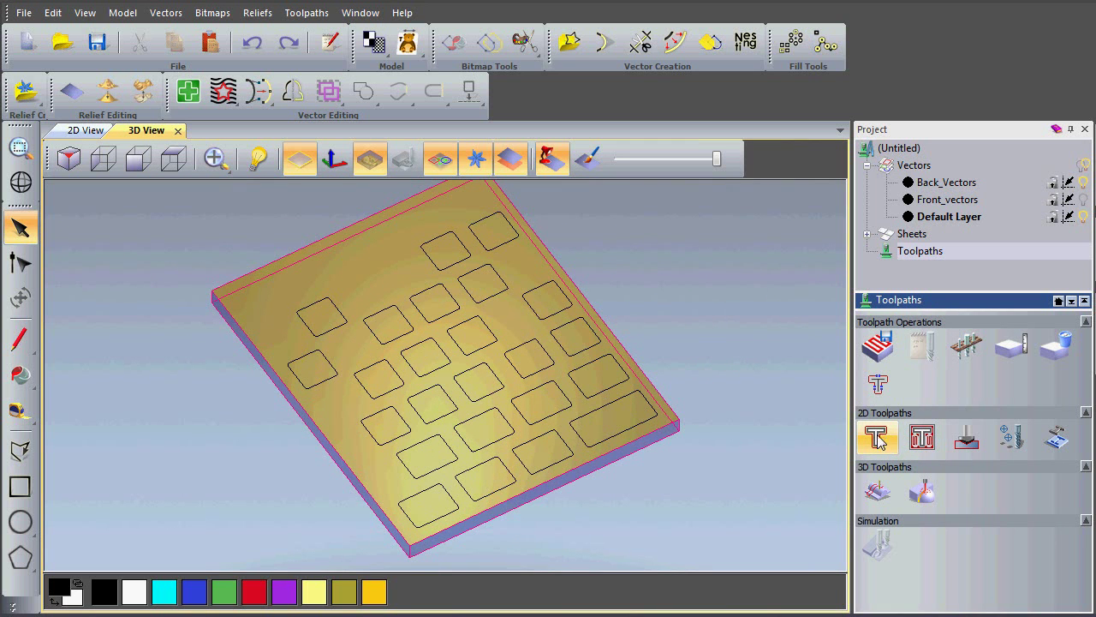
scroll(577, 422, "up", 1)
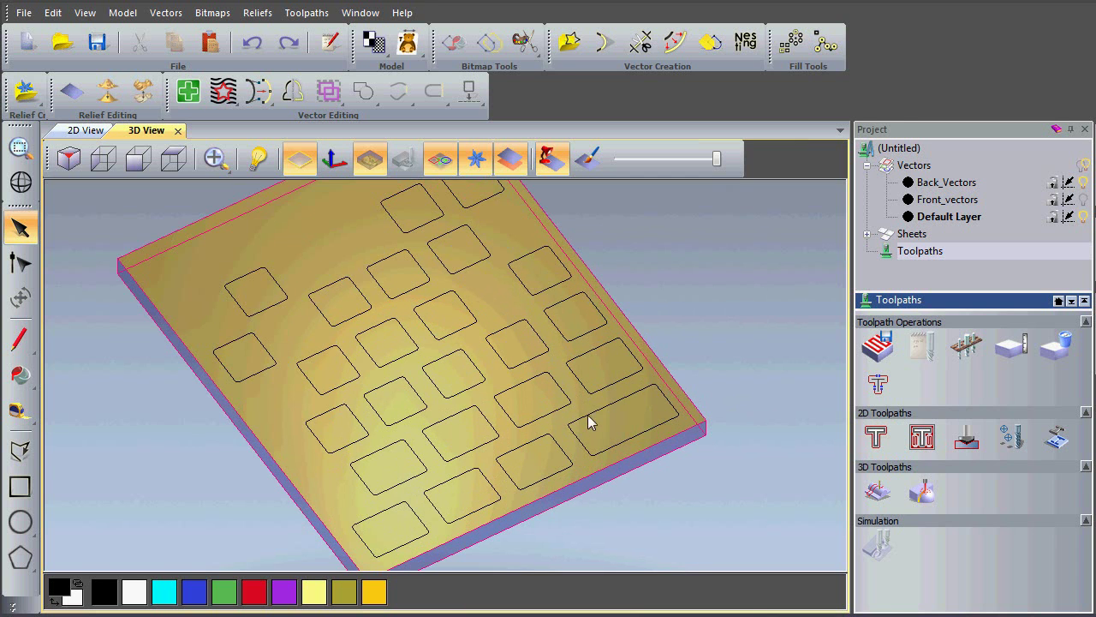
scroll(642, 419, "up", 1)
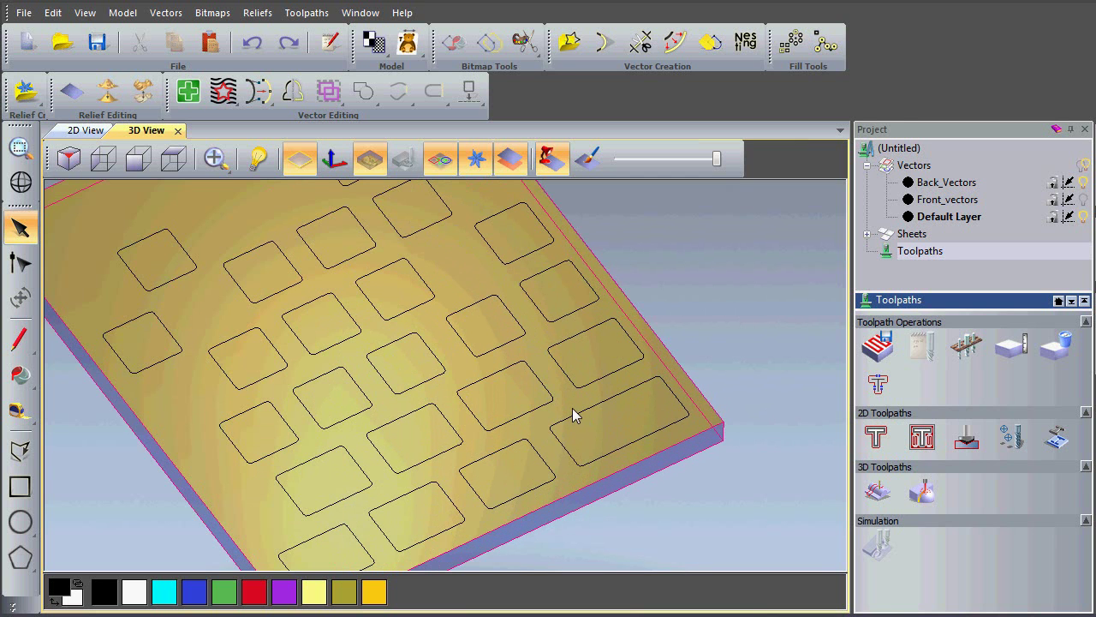
left_click(874, 436)
left_click_drag(722, 191, 906, 41)
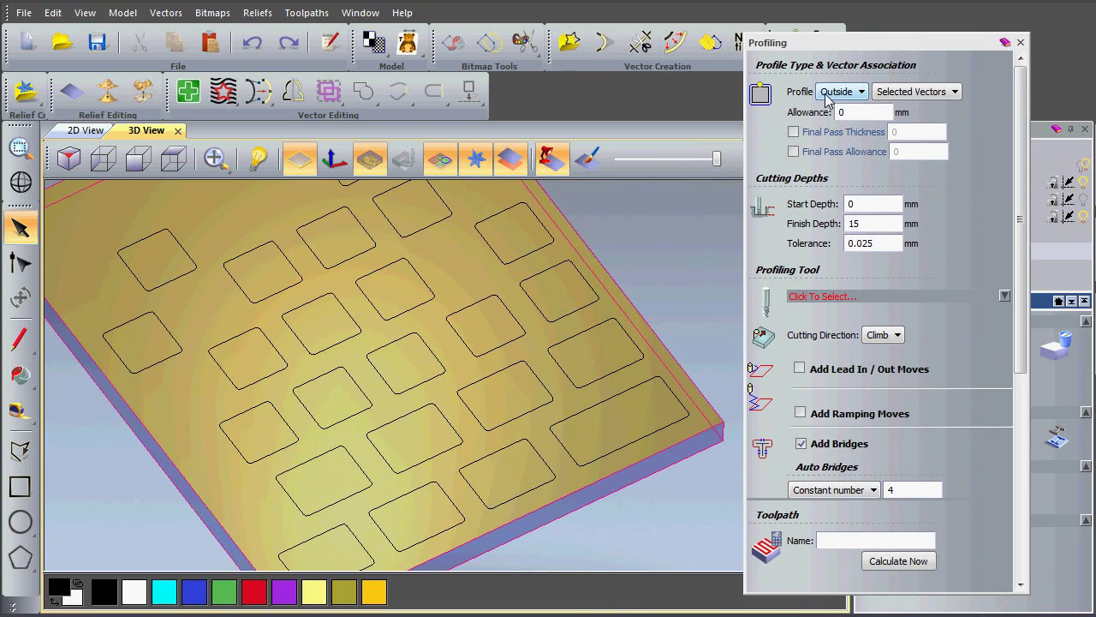
left_click_drag(867, 223, 840, 229)
type("3")
Assign the aluminum End Mill 4 mm as the profiling tool and turn off bridges
left_click_drag(1019, 225, 1020, 274)
left_click(1005, 207)
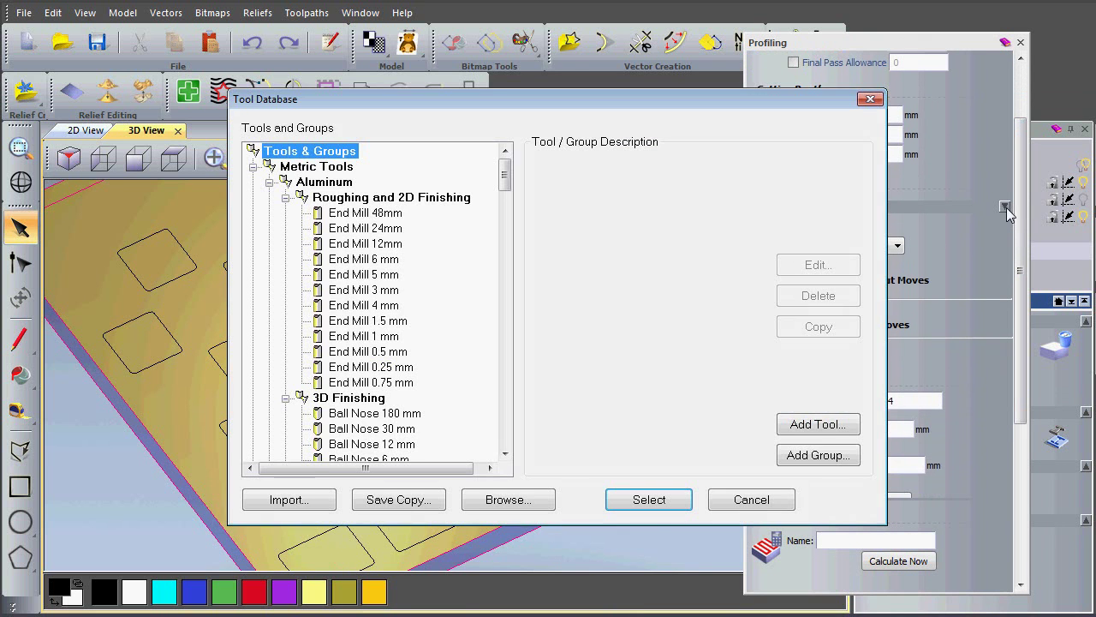
left_click(386, 306)
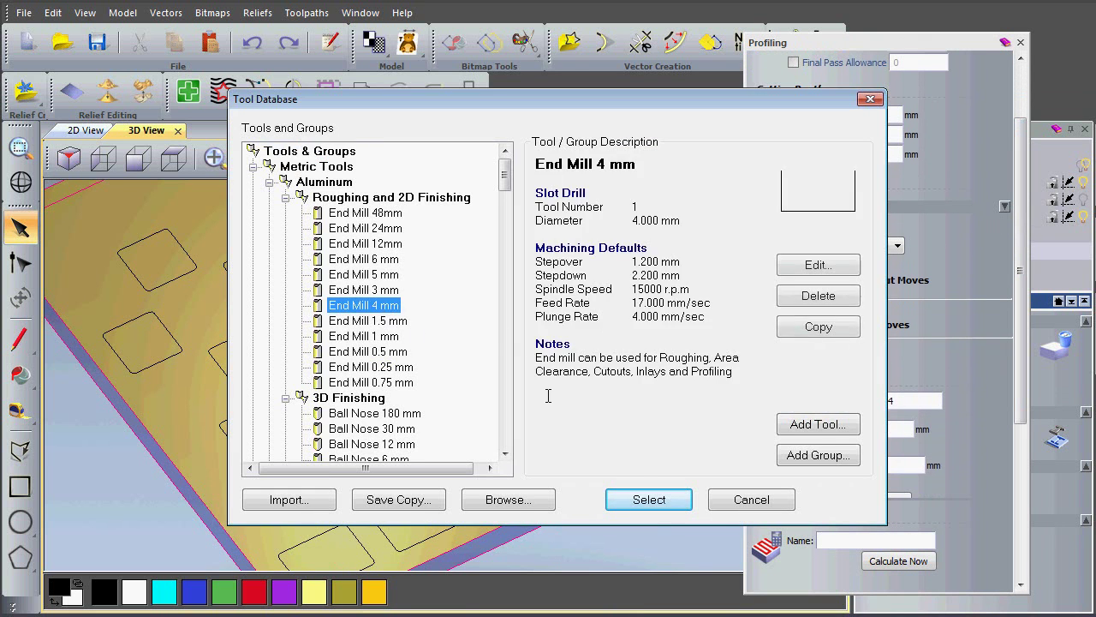
left_click(670, 503)
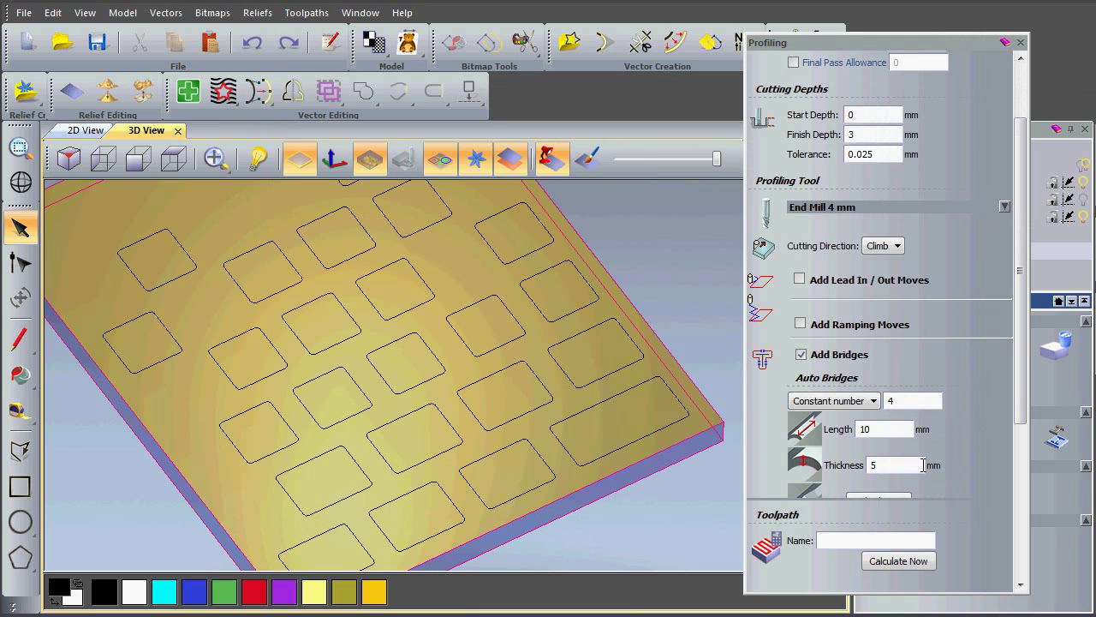
scroll(1012, 367, "down", 3)
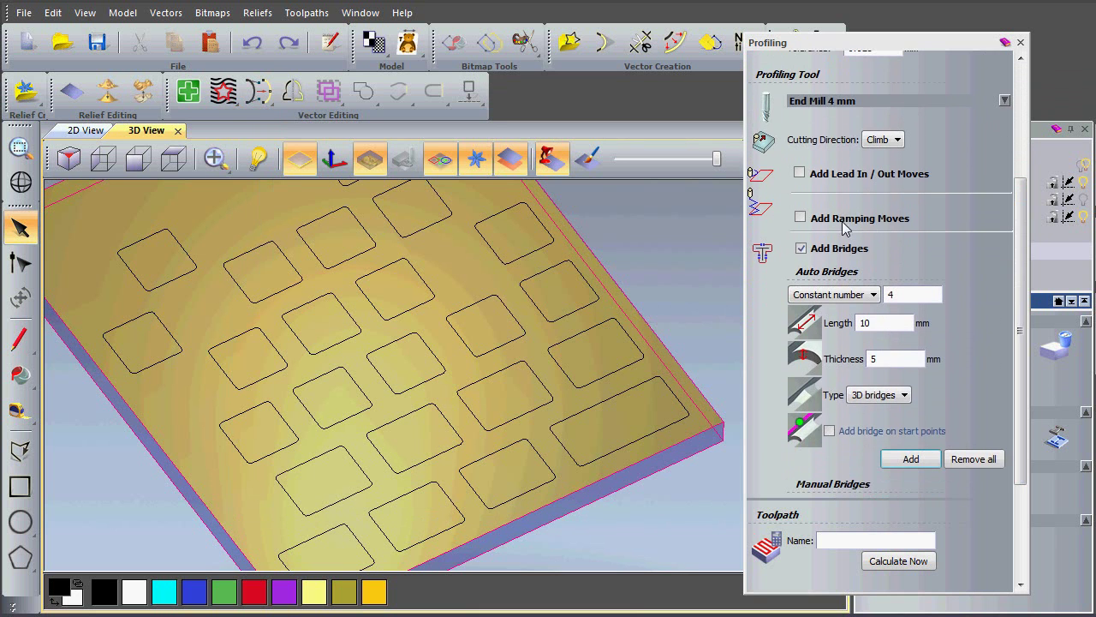
left_click(803, 248)
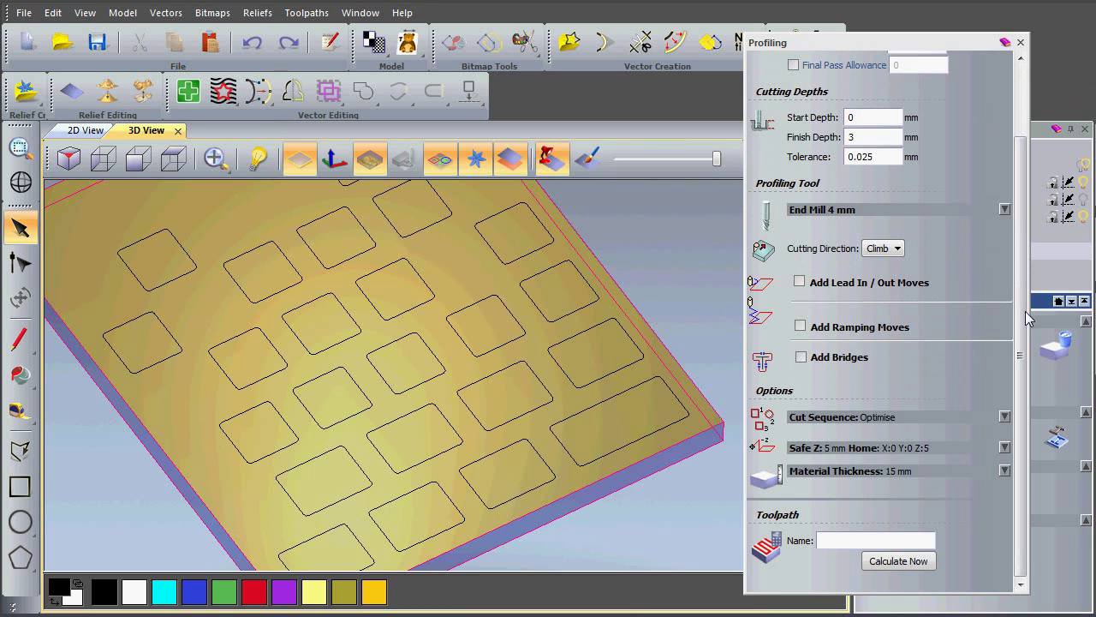
Select all the inner pocket rectangles in a plan view of the model and calculate the outside profile toolpath
left_click(897, 562)
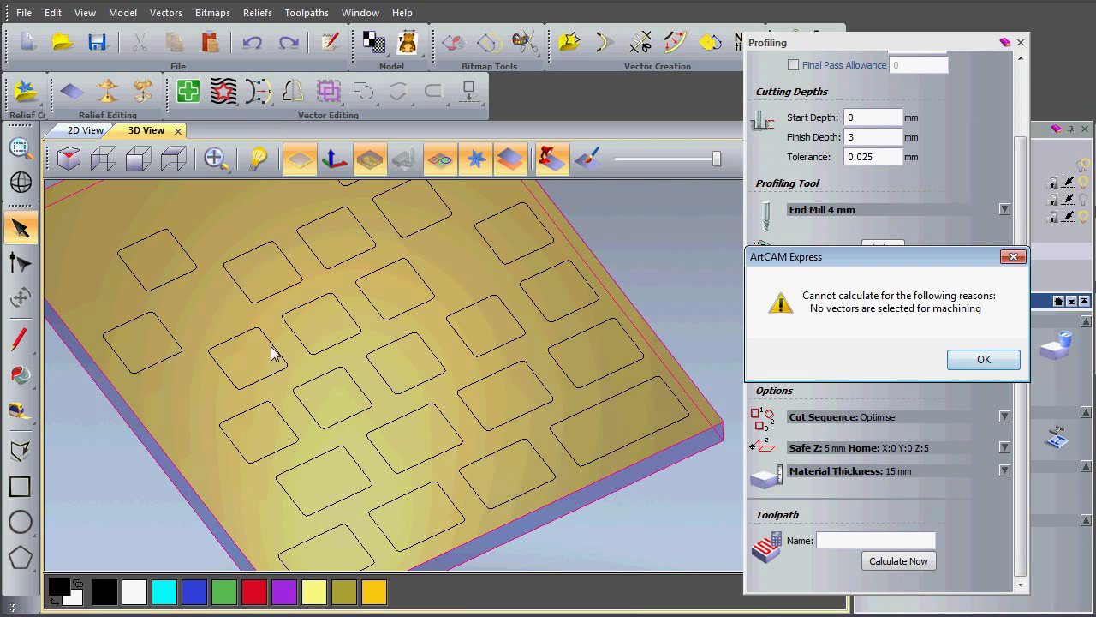
key("Return")
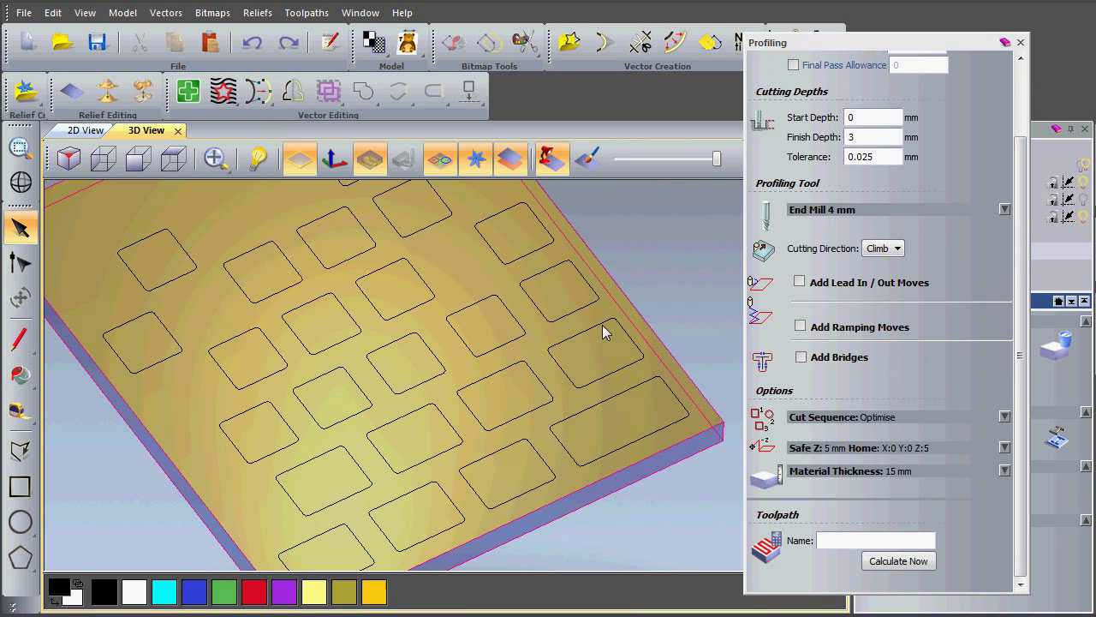
left_click(154, 173)
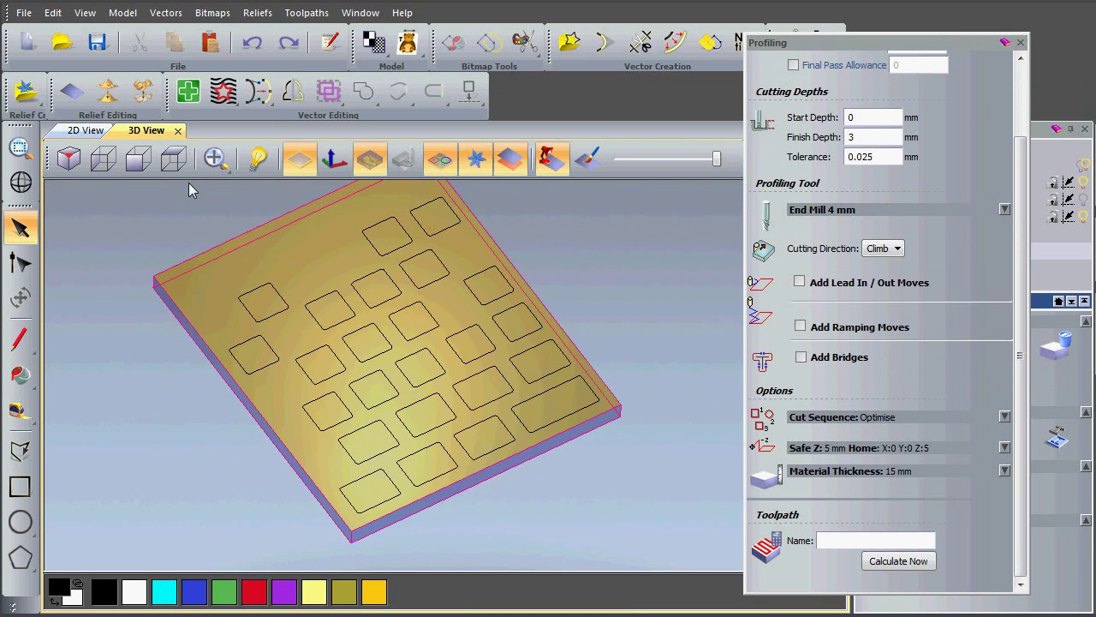
left_click_drag(239, 197, 637, 575)
left_click(907, 561)
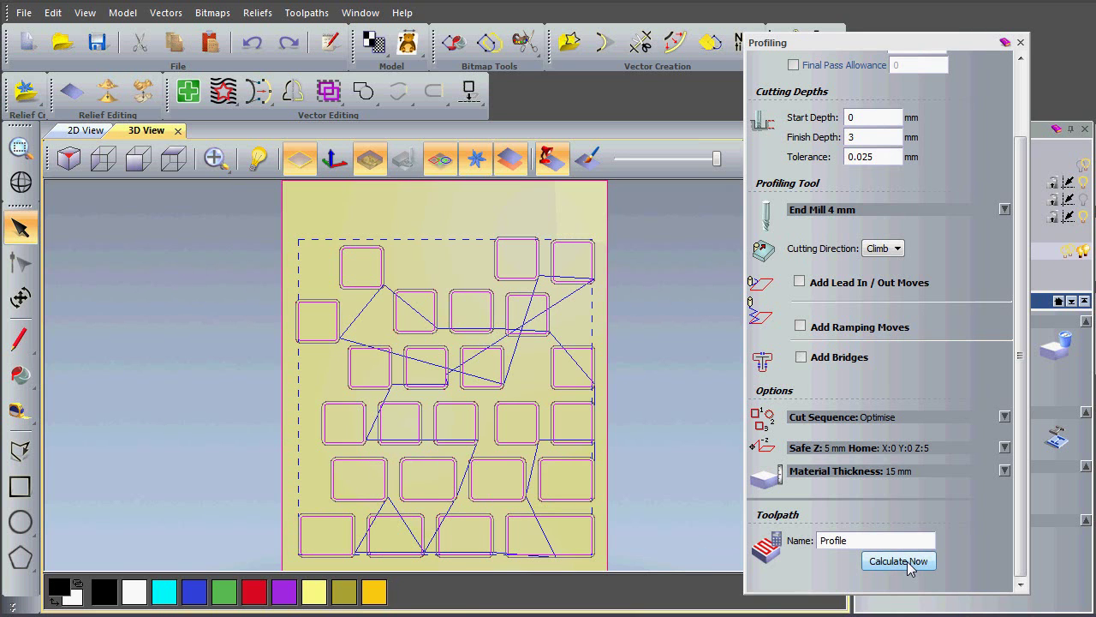
left_click(1020, 42)
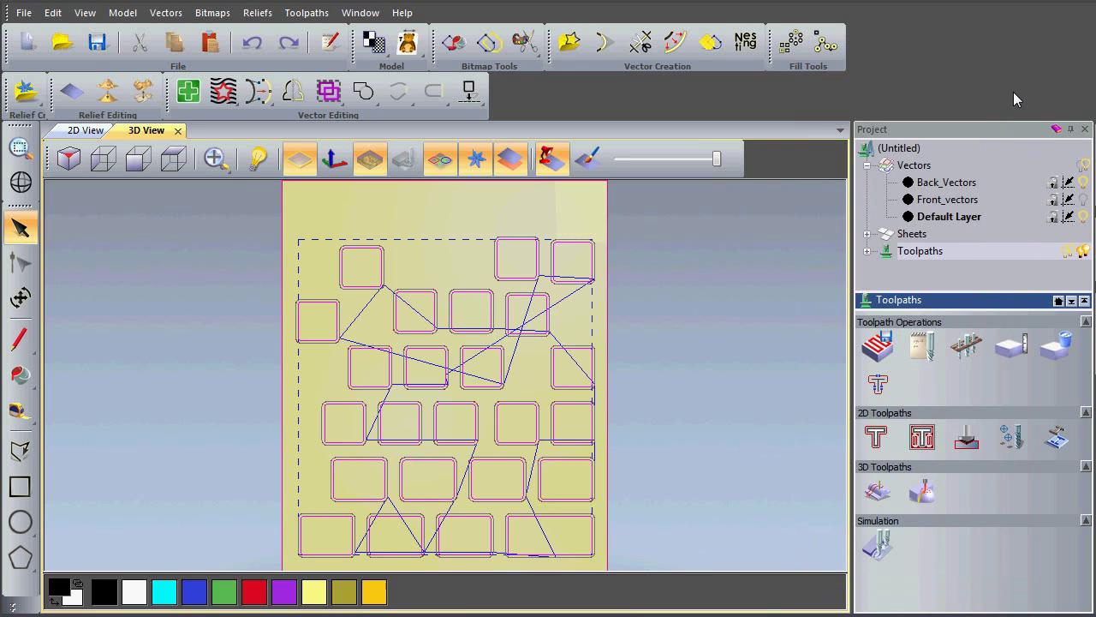
Simulate the Profile toolpath on the block
left_click(867, 251)
right_click(927, 272)
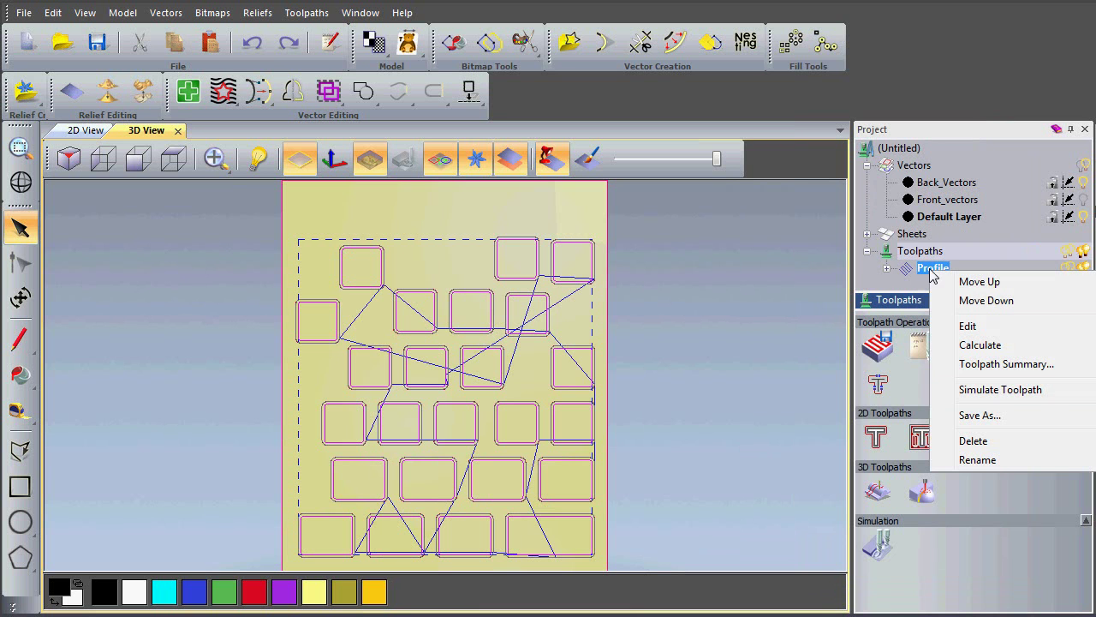
left_click(994, 387)
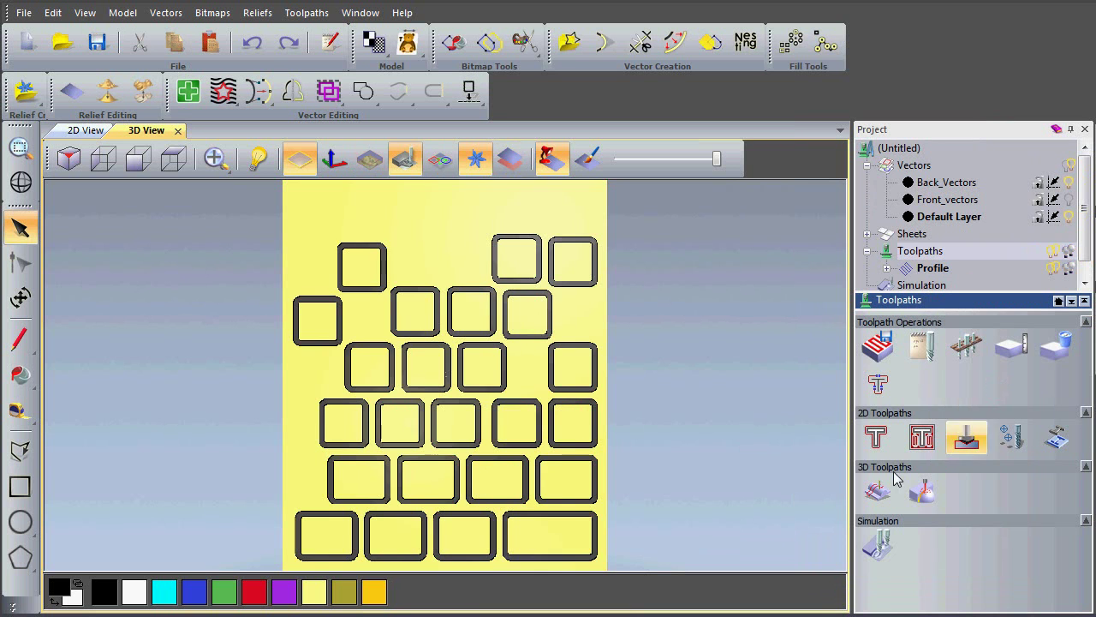
Recolour the machined grooves in the simulation, trying blue and settling on green
mouse_move(624, 416)
left_mouse_down()
mouse_move(526, 421)
mouse_move(477, 404)
mouse_move(401, 491)
left_mouse_up()
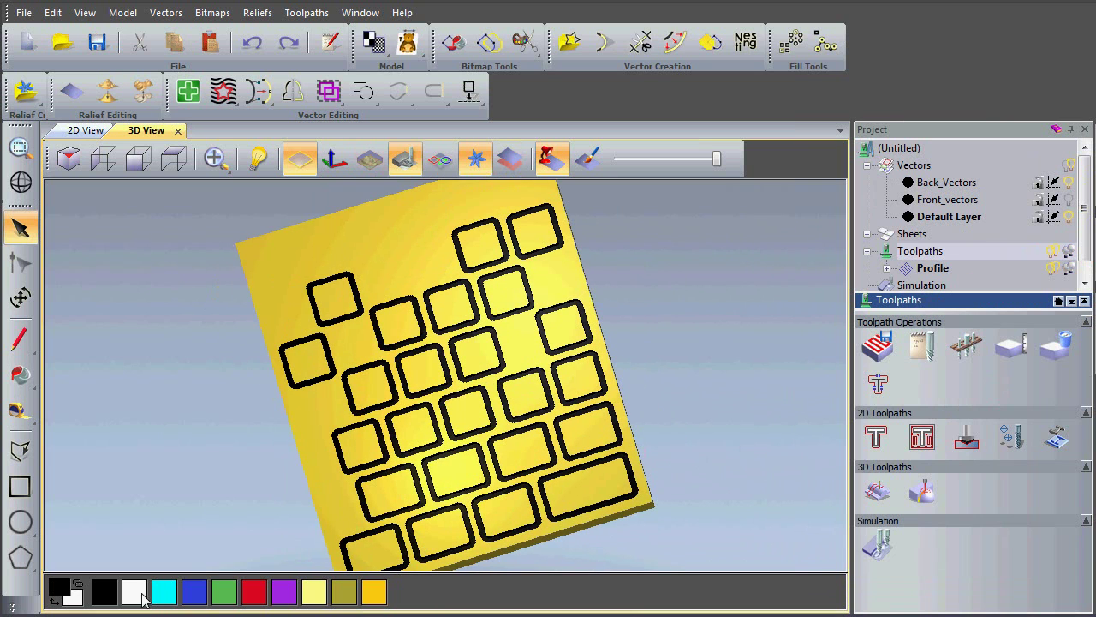
left_click(206, 593)
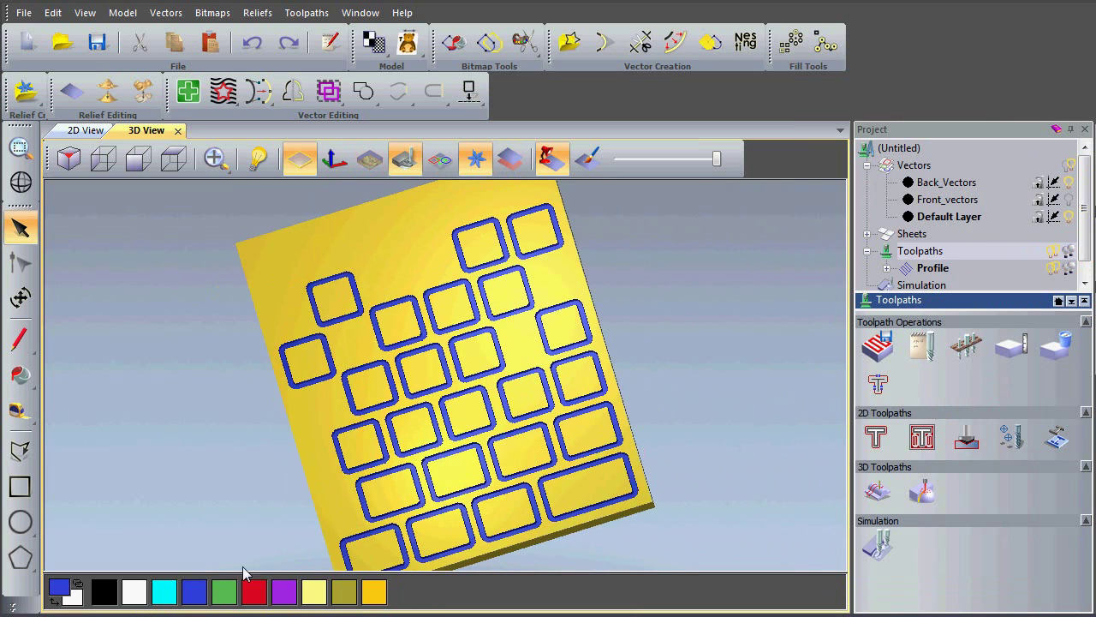
scroll(492, 347, "up", 5)
left_click(225, 593)
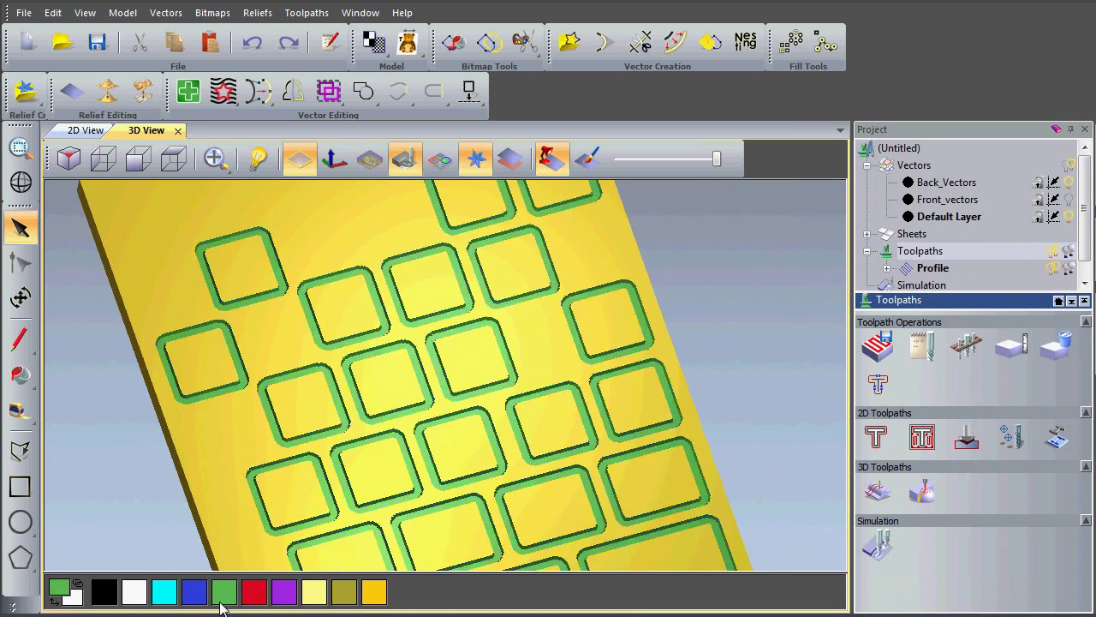
Apply the Chestnut material to the simulated block and examine the machined grooves from several angles
left_click(924, 286)
left_click(949, 417)
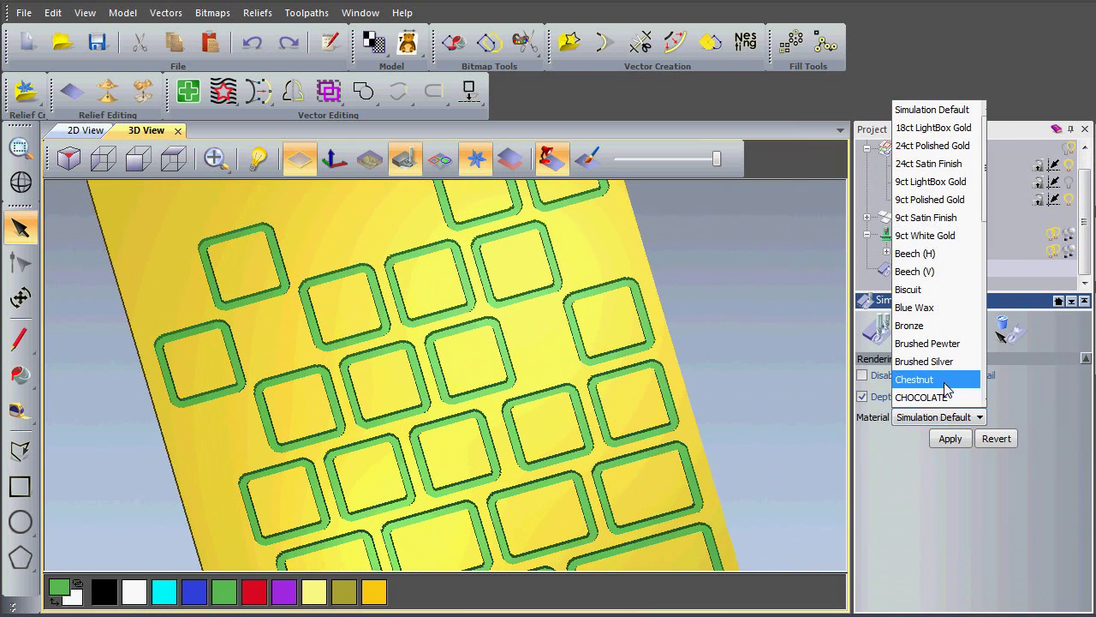
left_click(947, 383)
left_click(951, 439)
left_click_drag(331, 460, 392, 379)
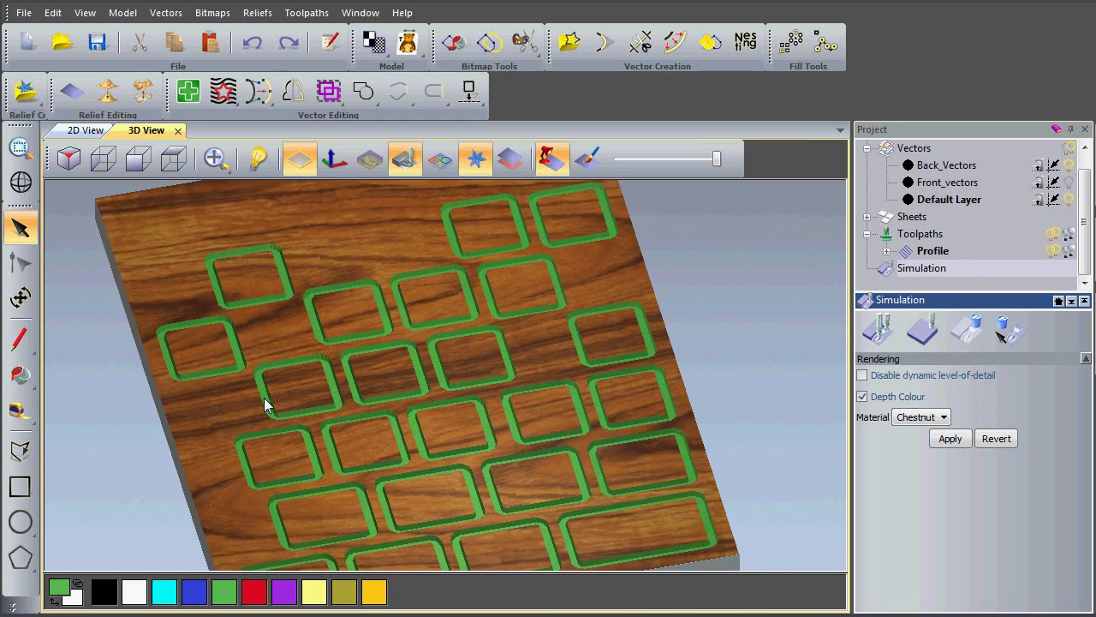
left_click_drag(310, 399, 321, 367)
left_click_drag(419, 451, 408, 372)
scroll(408, 372, "up", 2)
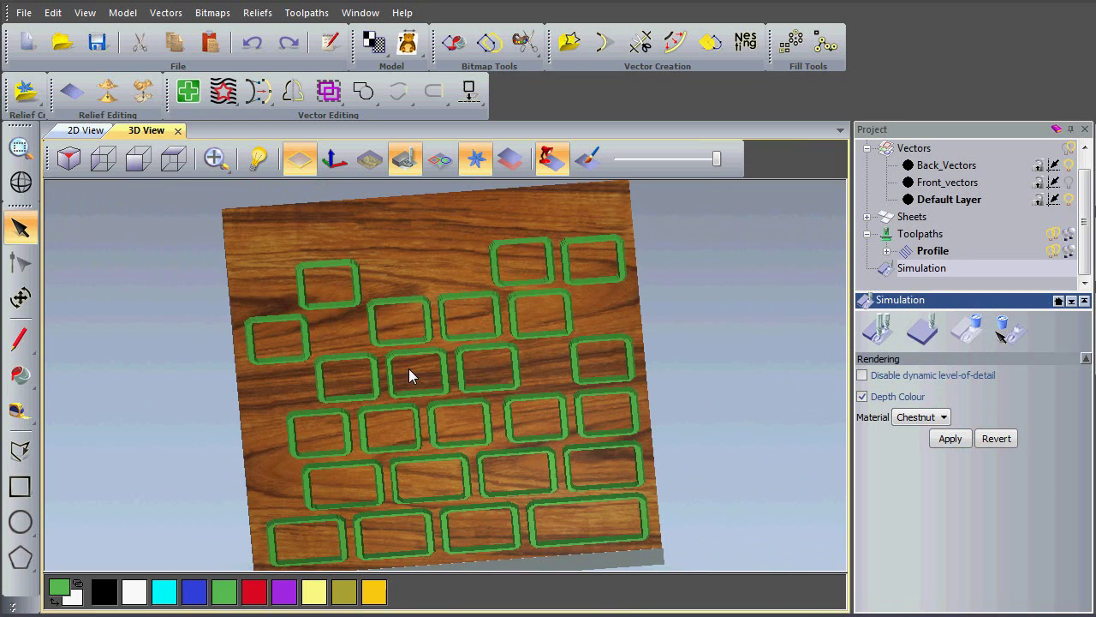
Delete the simulation and rename the profile toolpath as Profile_Back
right_click(937, 269)
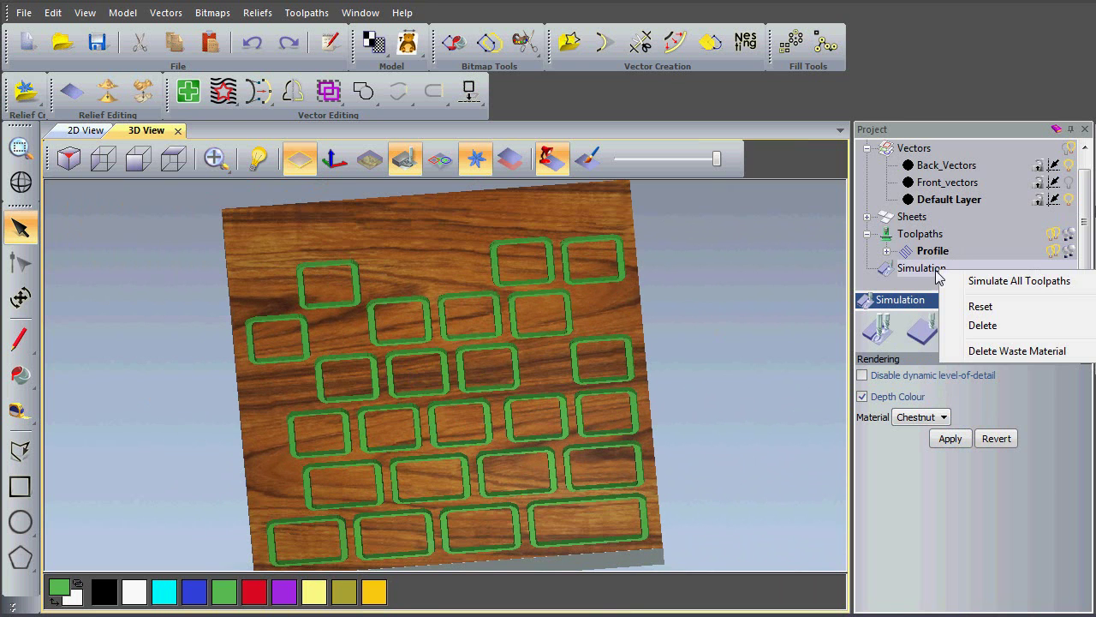
left_click(984, 327)
left_click(936, 272)
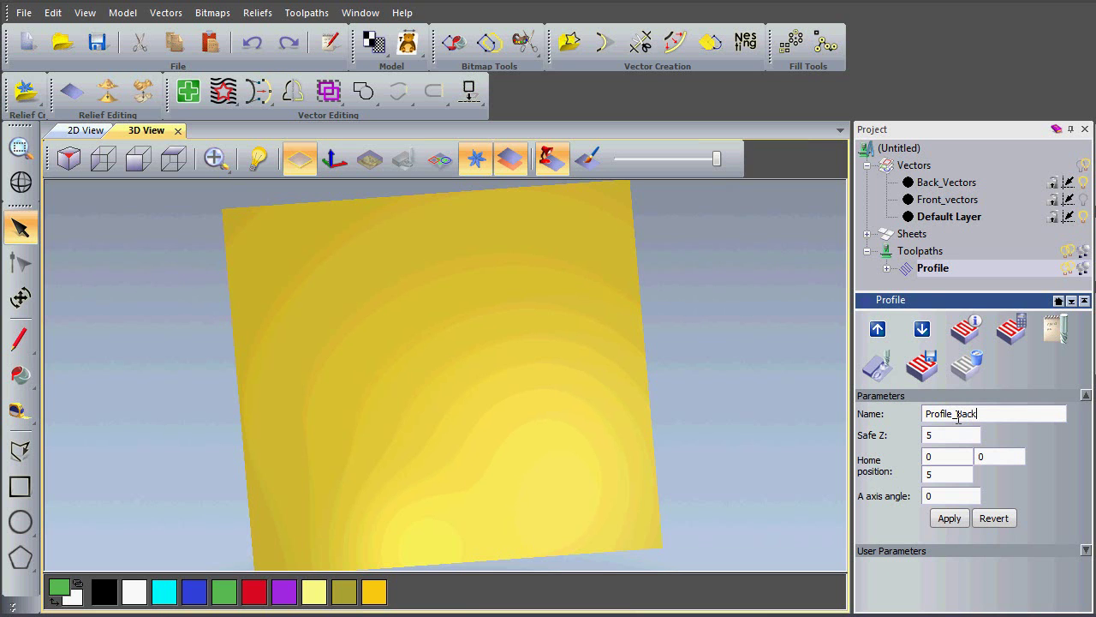
left_click(949, 519)
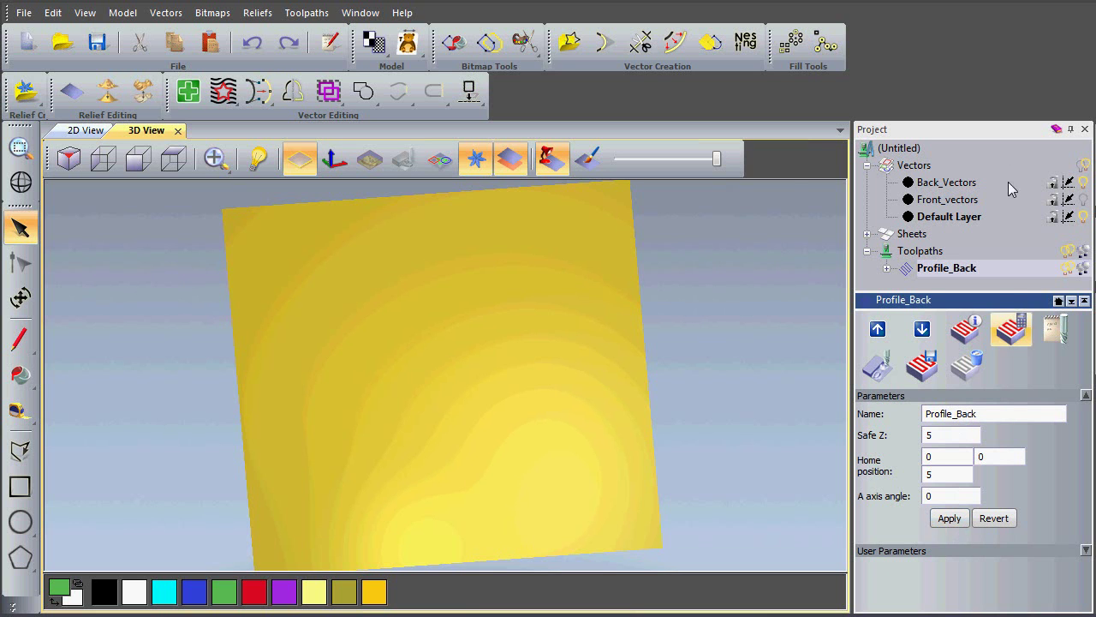
In the 2D view, hide the Profile_Back toolpath and the Back_Vectors layer, and show the Front_vectors layer
left_click(88, 131)
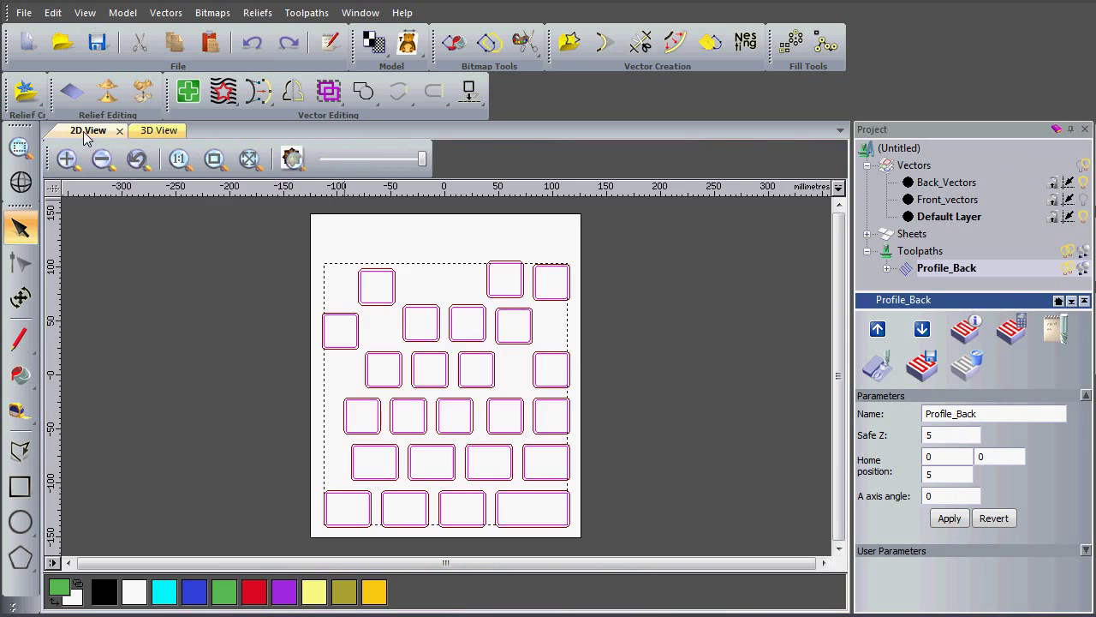
left_click(1068, 268)
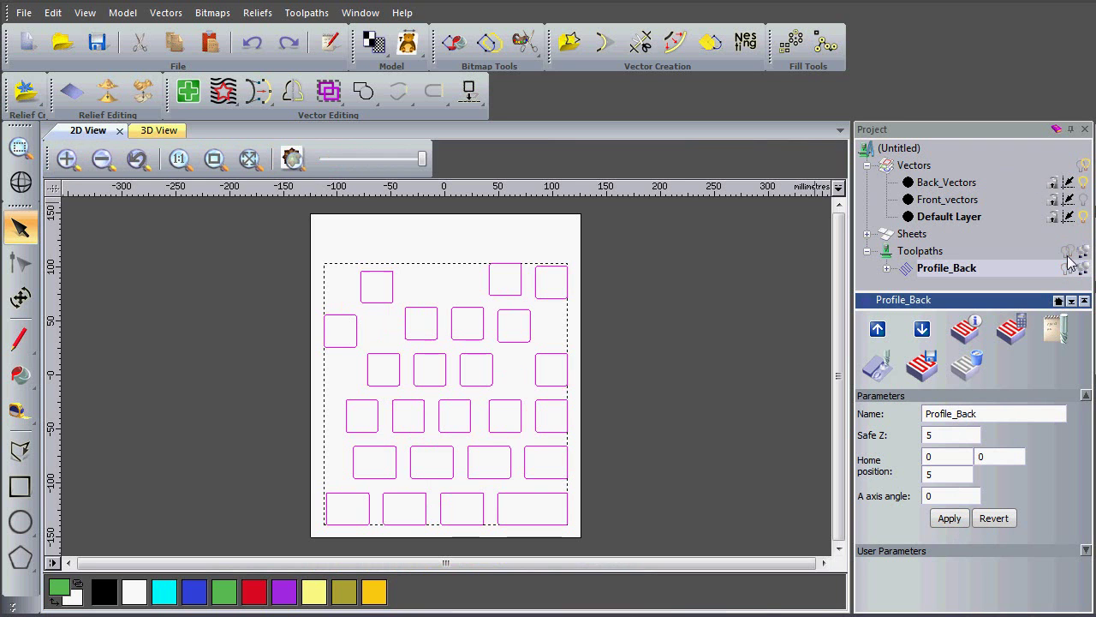
left_click(1084, 182)
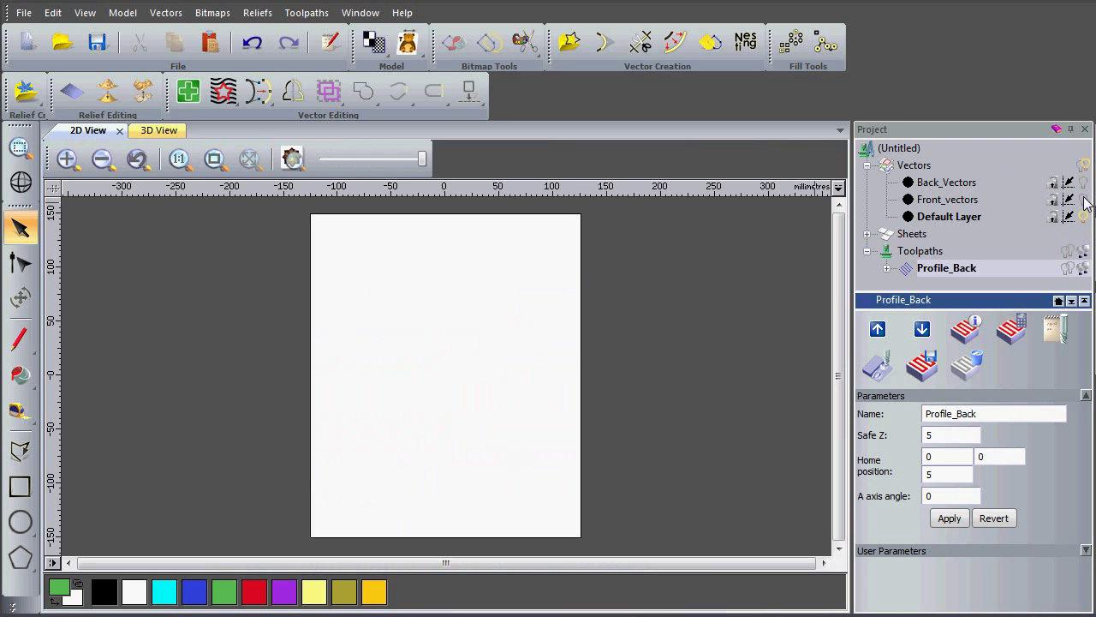
left_click(1084, 199)
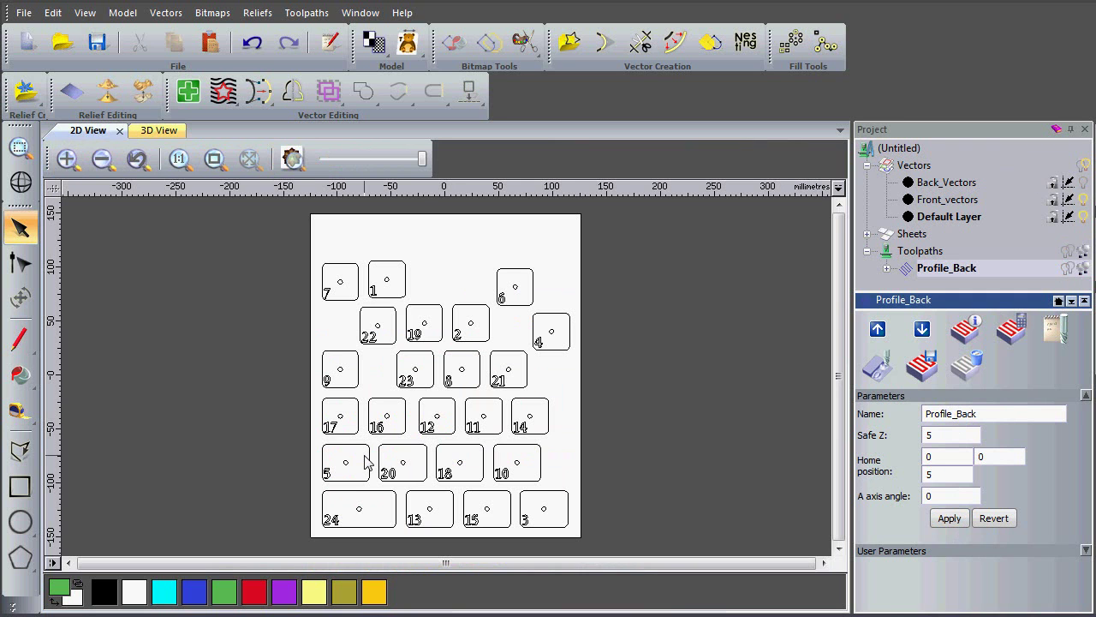
Select the rounded rectangles of all 24 numbered pockets and group them, leaving out the numbers and centre circles
scroll(408, 287, "up", 2)
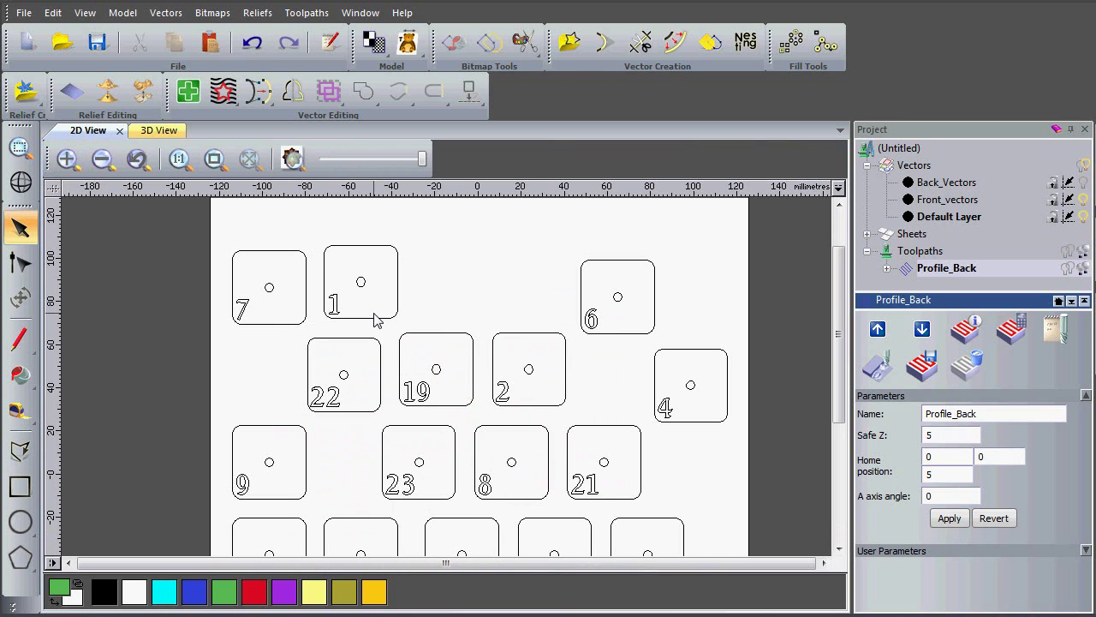
left_click(303, 322)
left_click(370, 319, "shift")
left_click(379, 353, "shift")
left_click(402, 355, "shift")
left_click(495, 356, "shift")
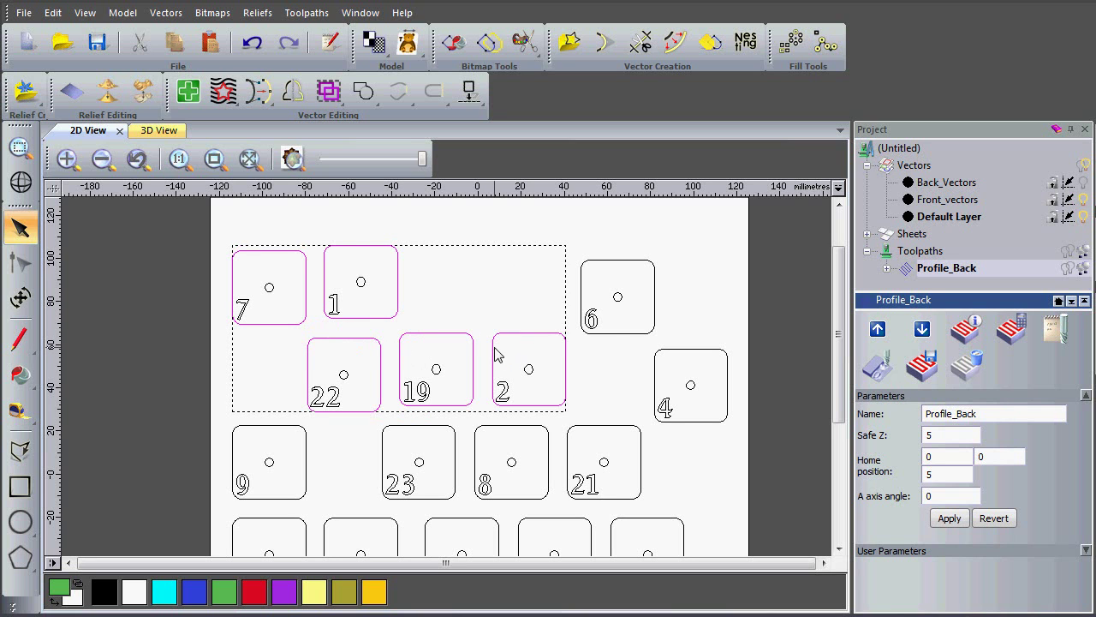
left_click(617, 333, "shift")
left_click(654, 403, "shift")
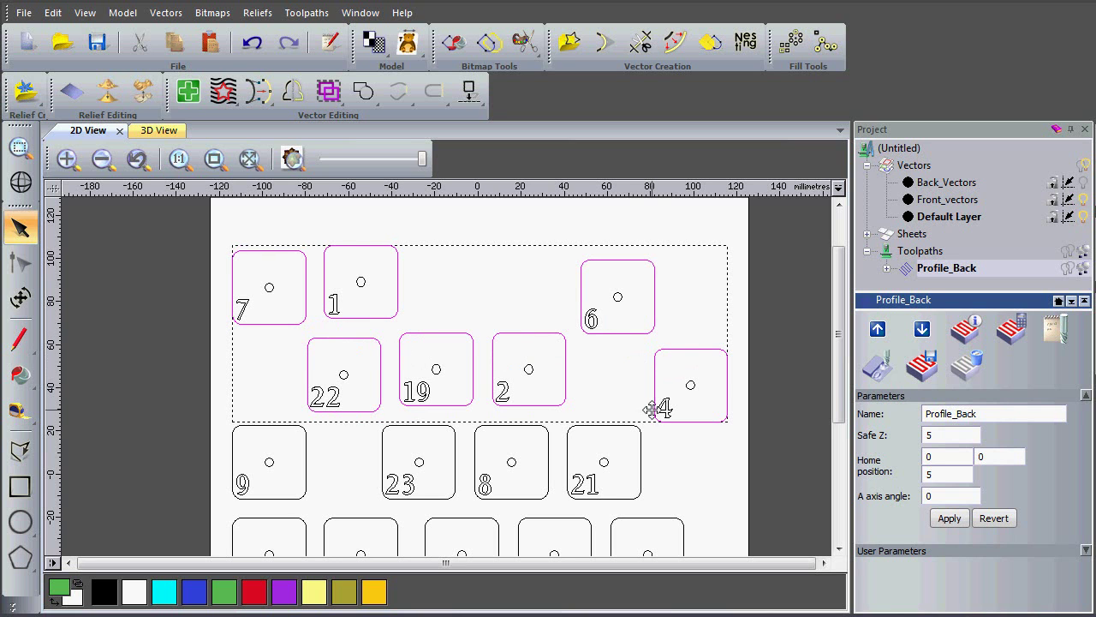
left_click(642, 483, "shift")
left_click(547, 495, "shift")
left_click(453, 494, "shift")
left_click(300, 493, "shift")
scroll(300, 493, "down", 5)
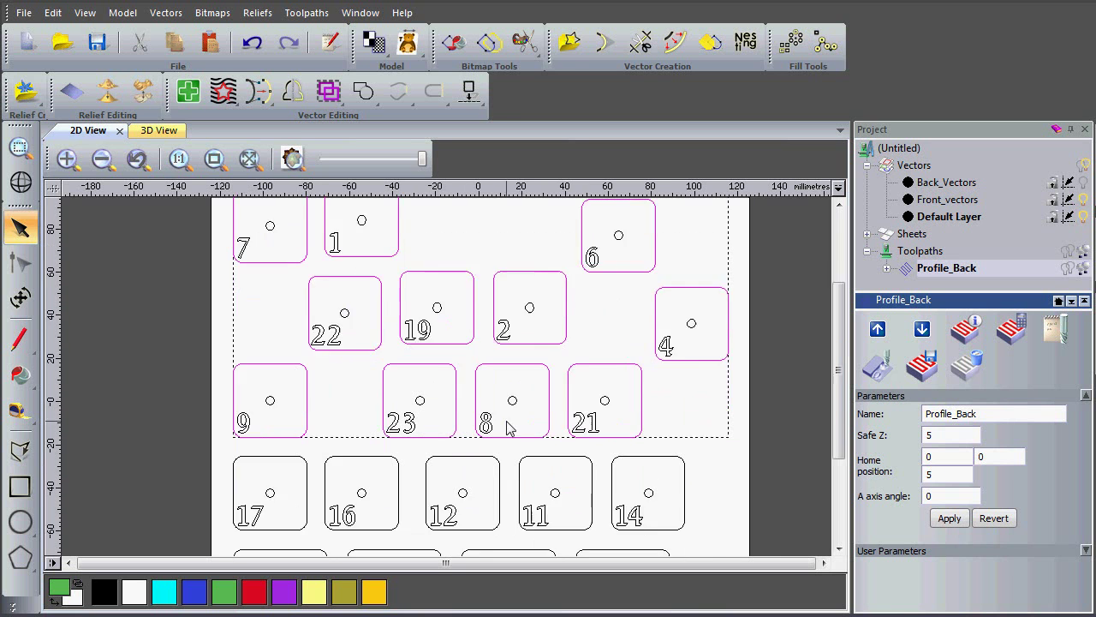
left_click(265, 381, "shift")
left_click(351, 375, "shift")
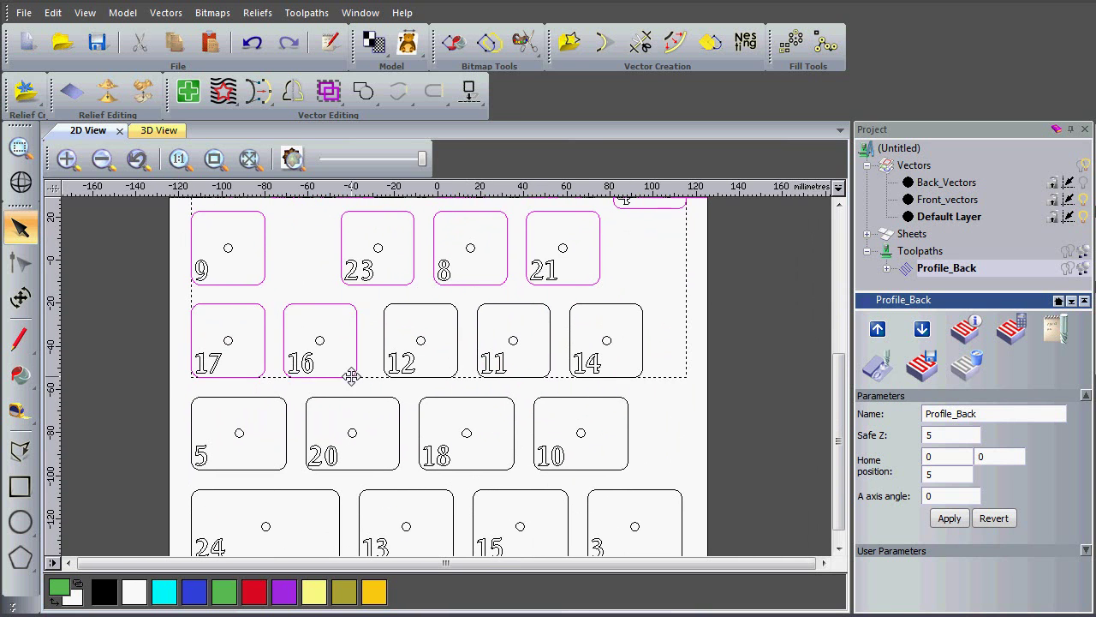
left_click(460, 374, "shift")
left_click(507, 370, "shift")
left_click(641, 375, "shift")
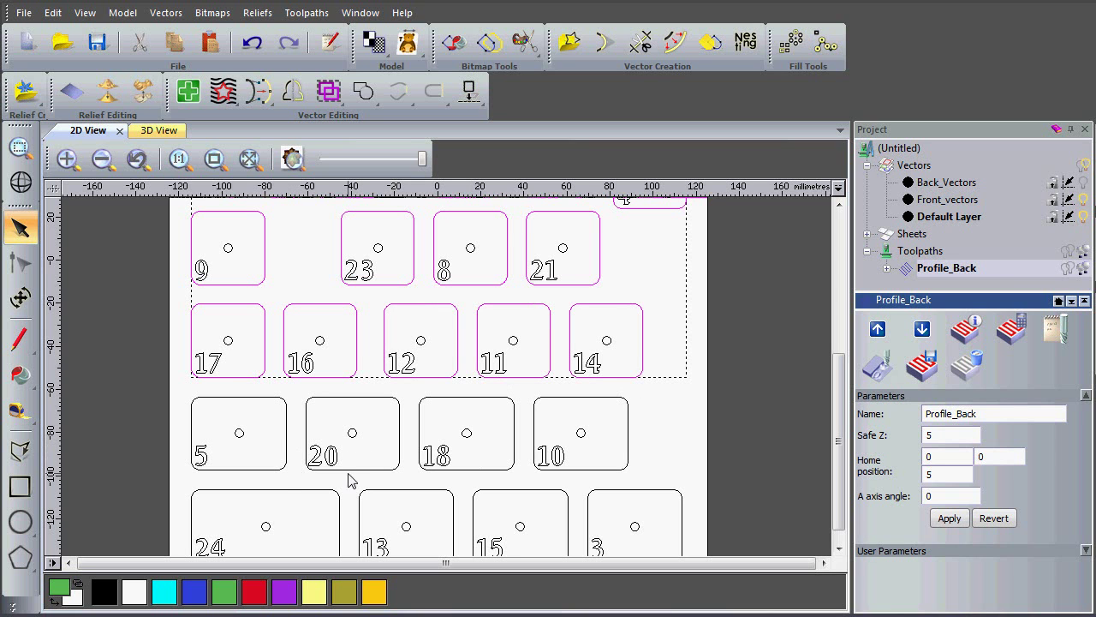
left_click(284, 469, "shift")
left_click(376, 468, "shift")
left_click(501, 470, "shift")
left_click(591, 468, "shift")
scroll(398, 502, "down", 3)
left_click(330, 451, "shift")
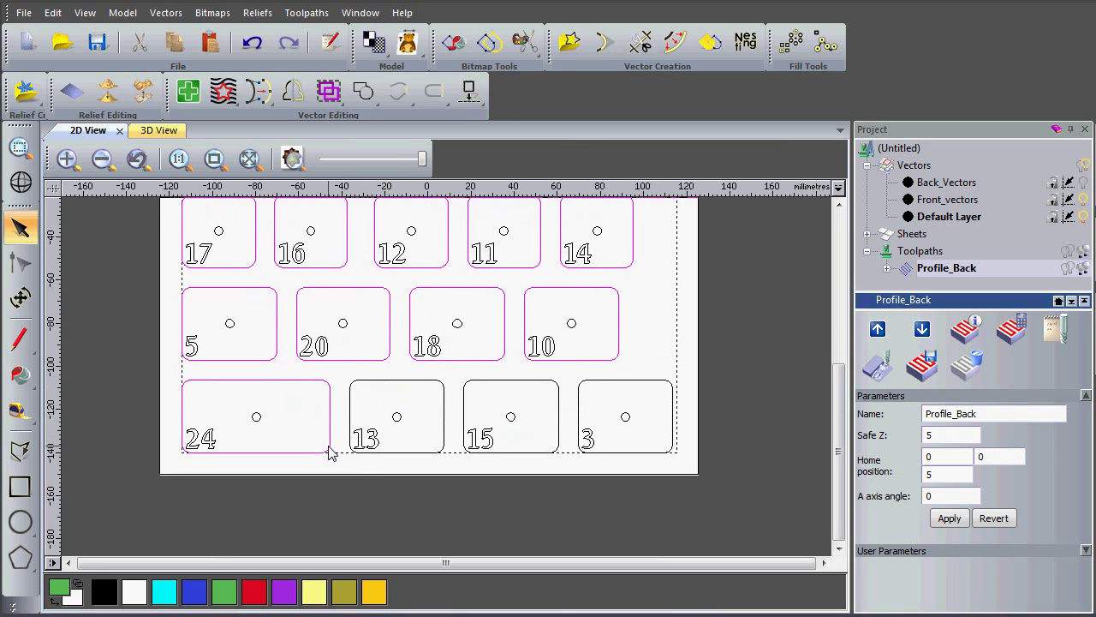
left_click(419, 452, "shift")
left_click(545, 452, "shift")
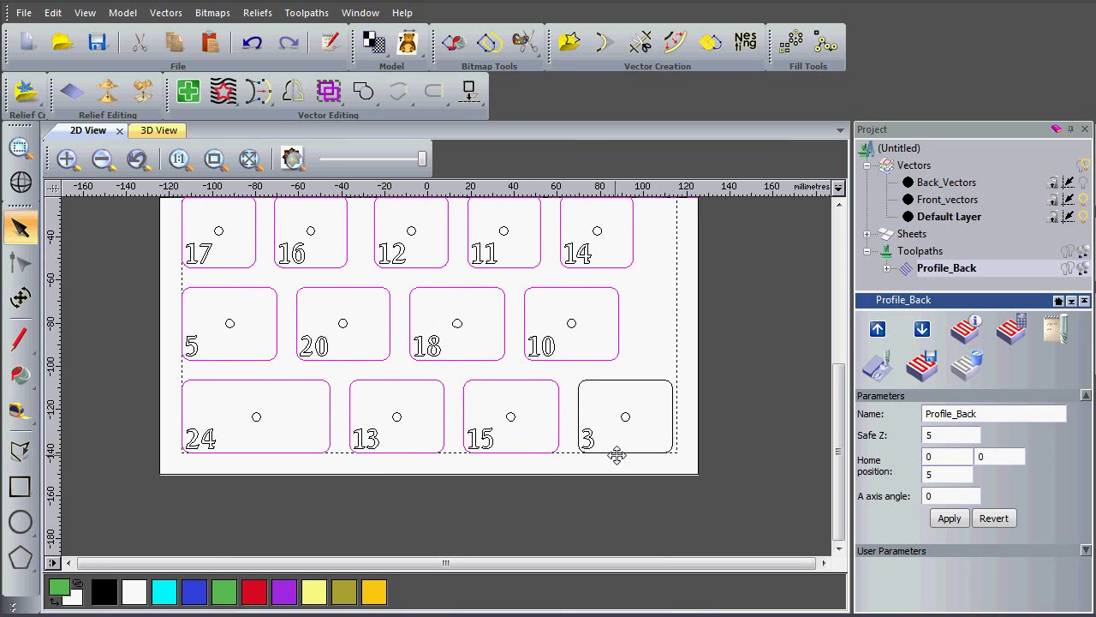
left_click(632, 453, "shift")
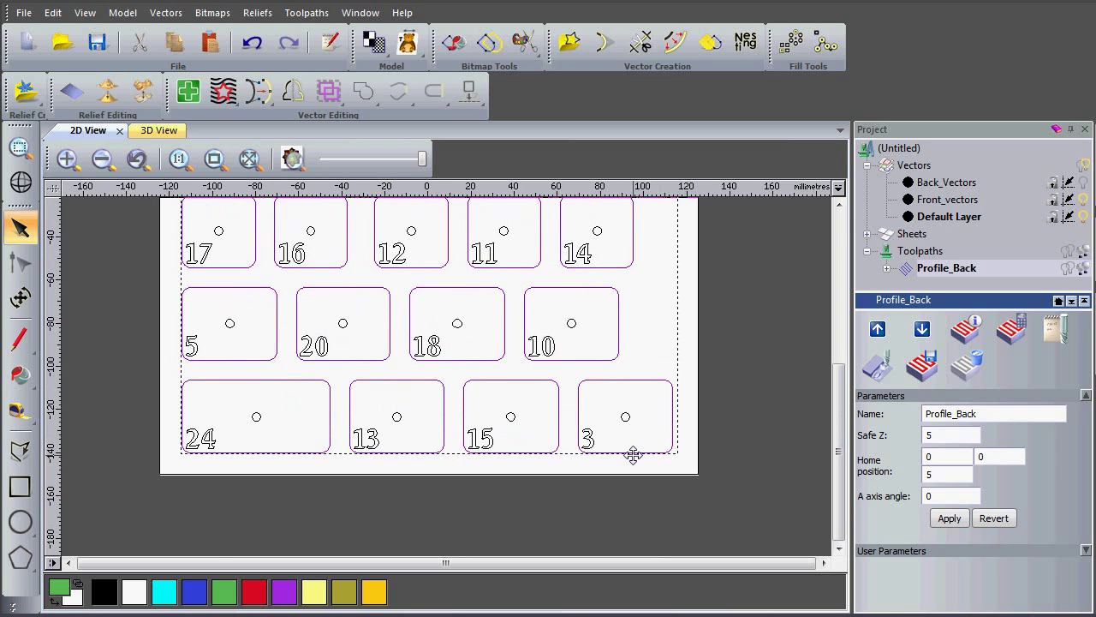
Offset the grouped rectangles 1 mm outwards with radiused corners, keeping the originals and selecting the result, and group the new outlines
left_click(675, 43)
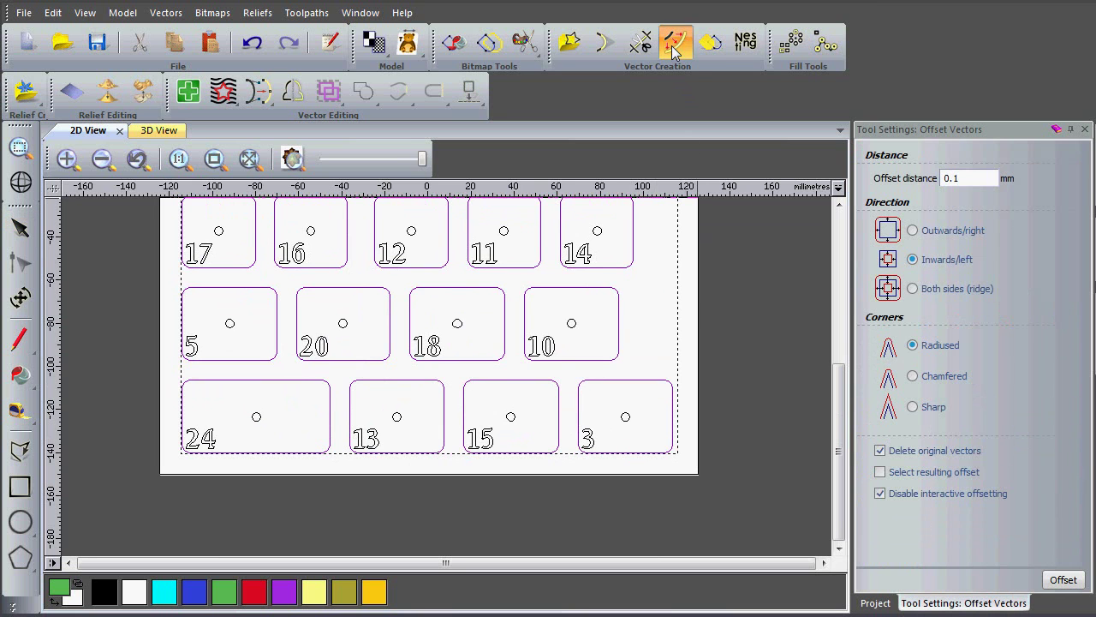
left_click_drag(991, 178, 913, 184)
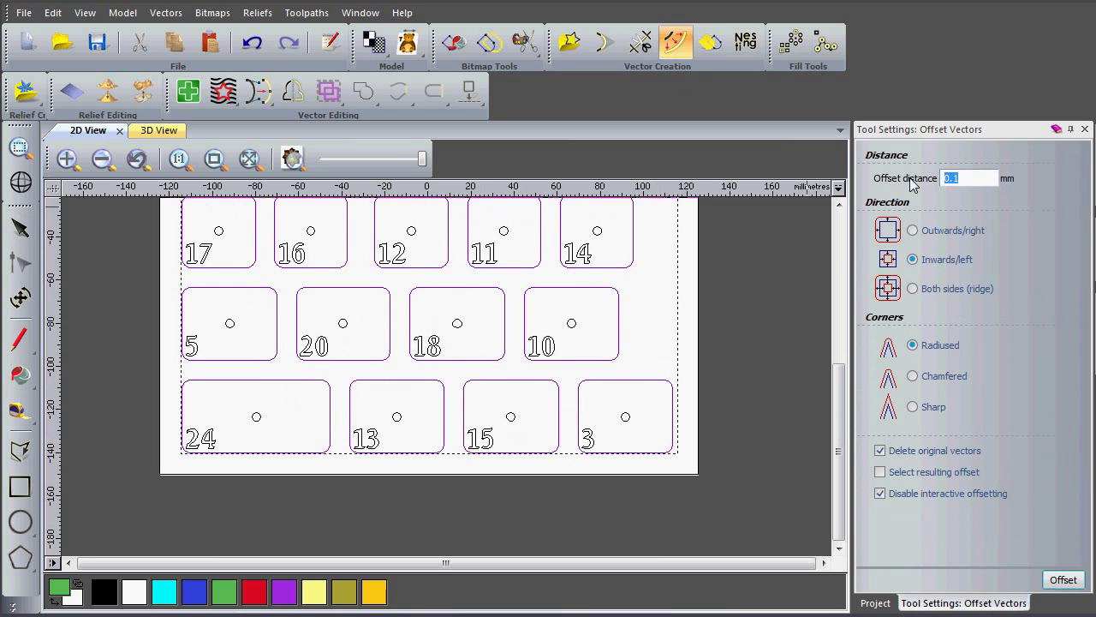
left_click(913, 231)
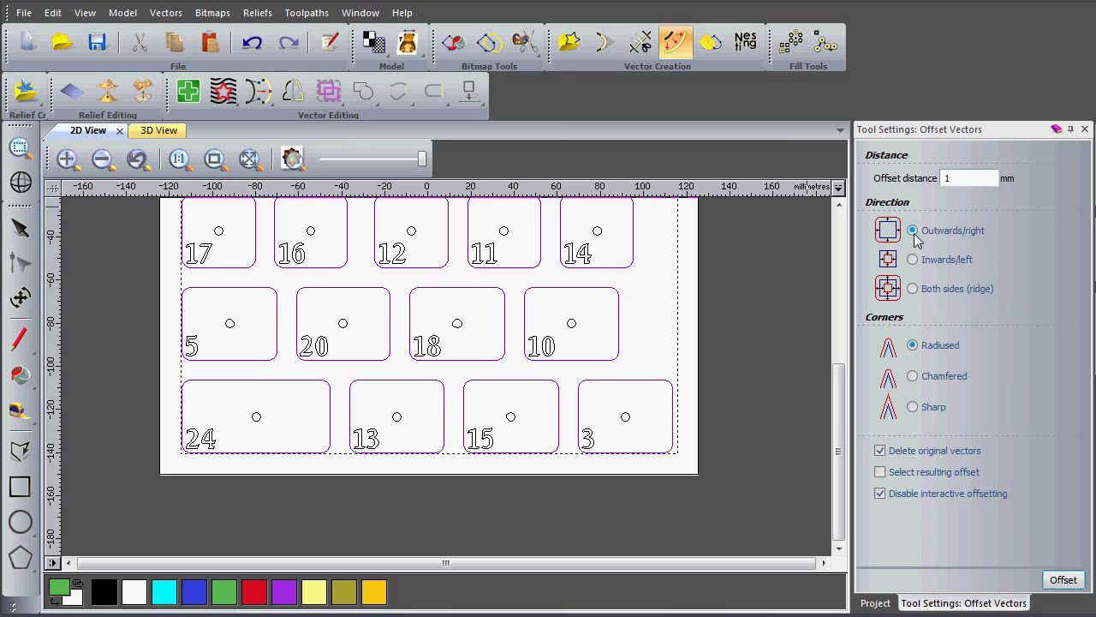
left_click(881, 473)
left_click(1063, 580)
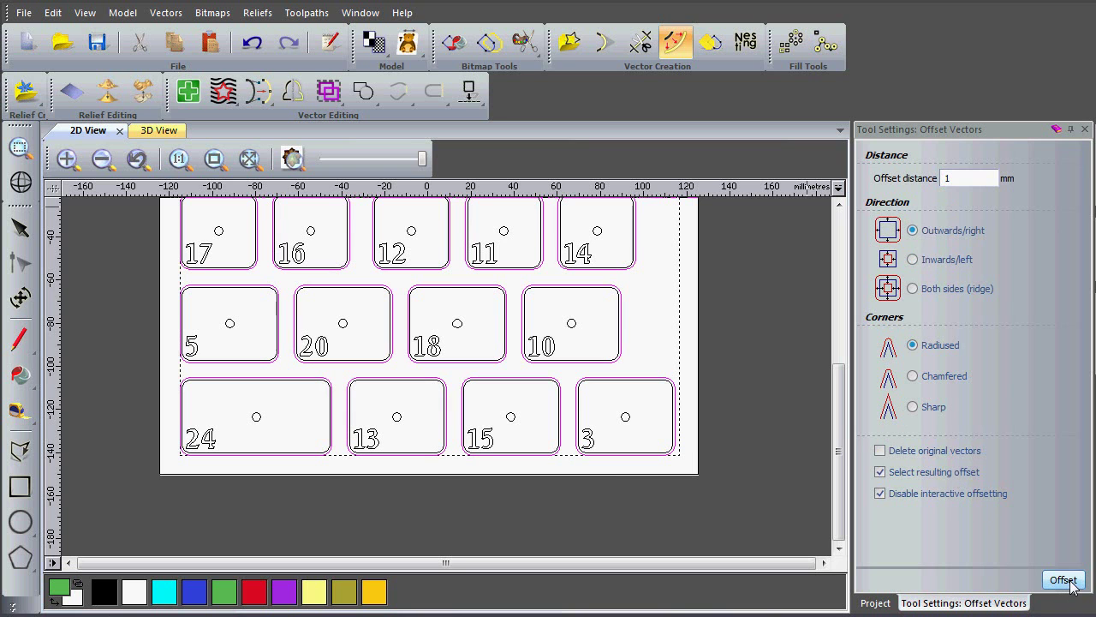
left_click(660, 403)
Select the small centre circles of all 24 pockets and group them
scroll(626, 374, "up", 3)
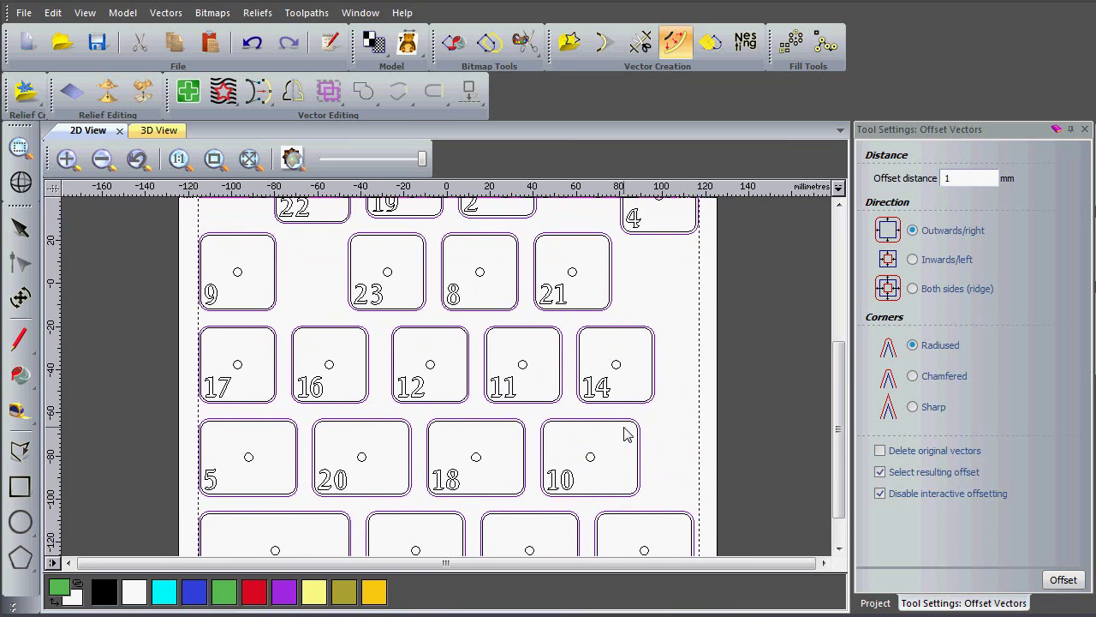
scroll(524, 376, "up", 3)
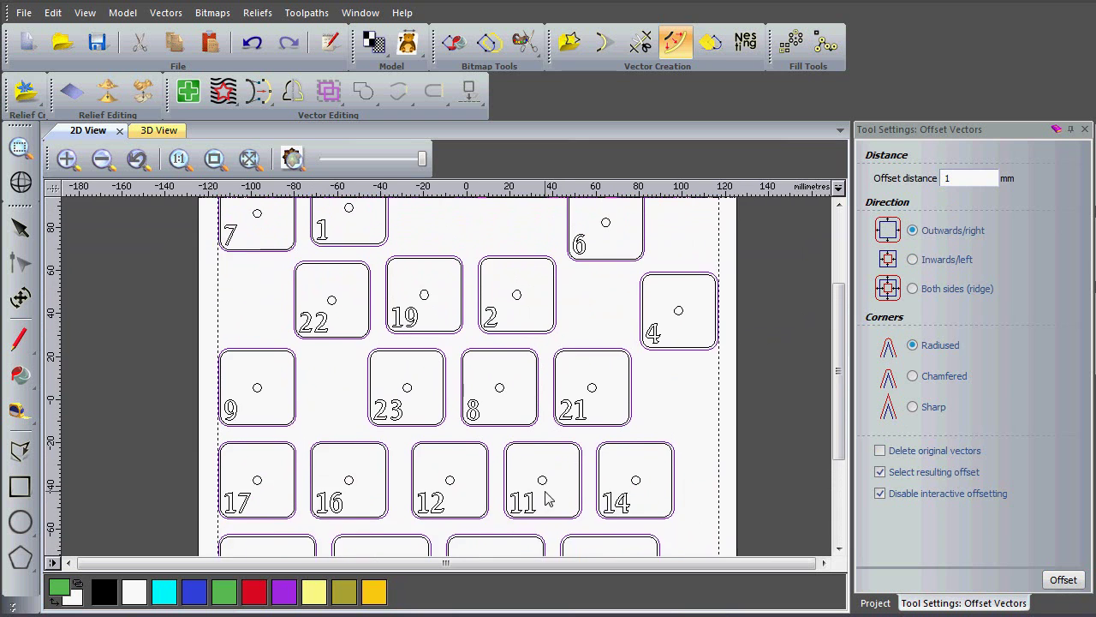
scroll(485, 309, "up", 1)
left_click_drag(259, 258, 352, 254)
left_click(609, 267, "shift")
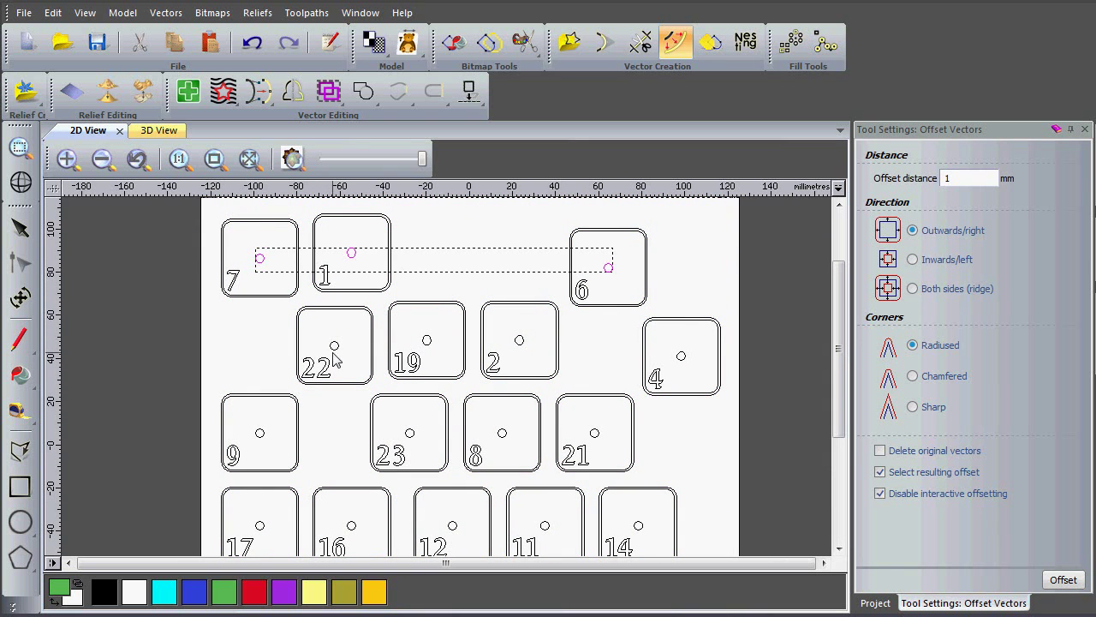
left_click(428, 342, "shift")
left_click(520, 342, "shift")
left_click(679, 358, "shift")
left_click(260, 433, "shift")
left_click(409, 433, "shift")
left_click(502, 433, "shift")
left_click(594, 433, "shift")
scroll(448, 306, "down", 4)
left_click(243, 339, "shift")
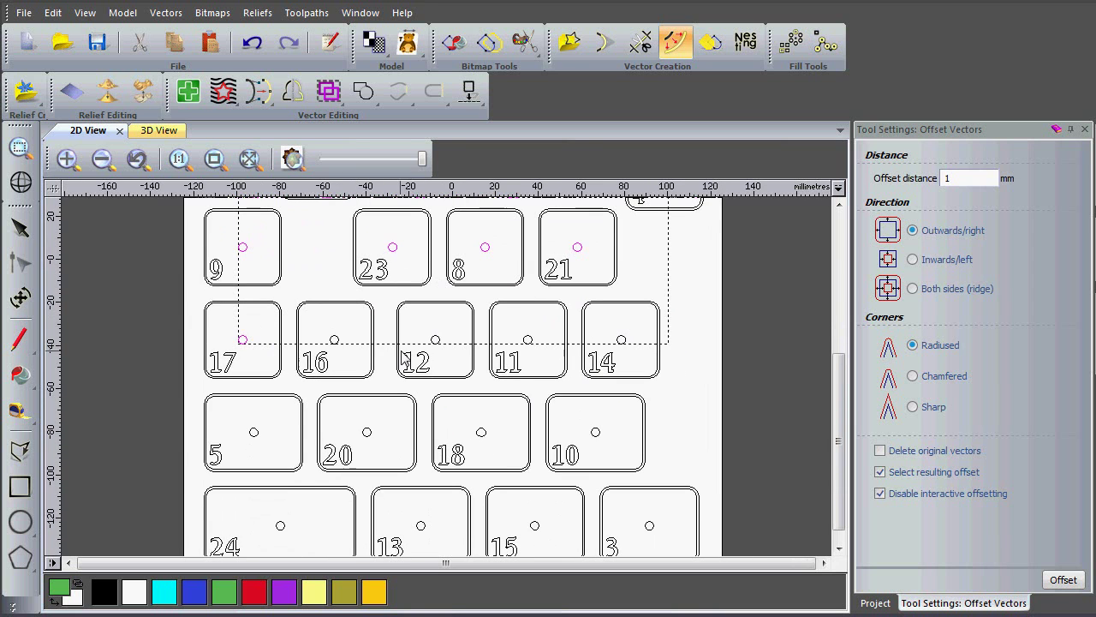
left_click(334, 339, "shift")
left_click(435, 340, "shift")
left_click(528, 340, "shift")
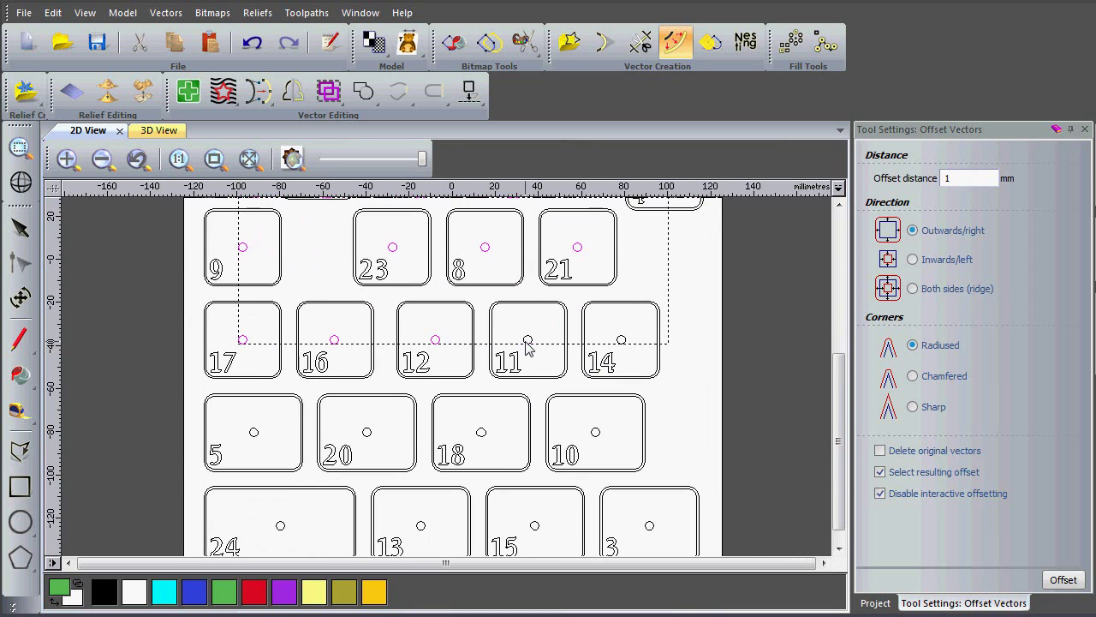
left_click(254, 432, "shift")
left_click(366, 433, "shift")
left_click(481, 432, "shift")
left_click(598, 434, "shift")
scroll(429, 439, "down", 3)
left_click(264, 434, "shift")
left_click(410, 432, "shift")
left_click(514, 432, "shift")
left_click(630, 431, "shift")
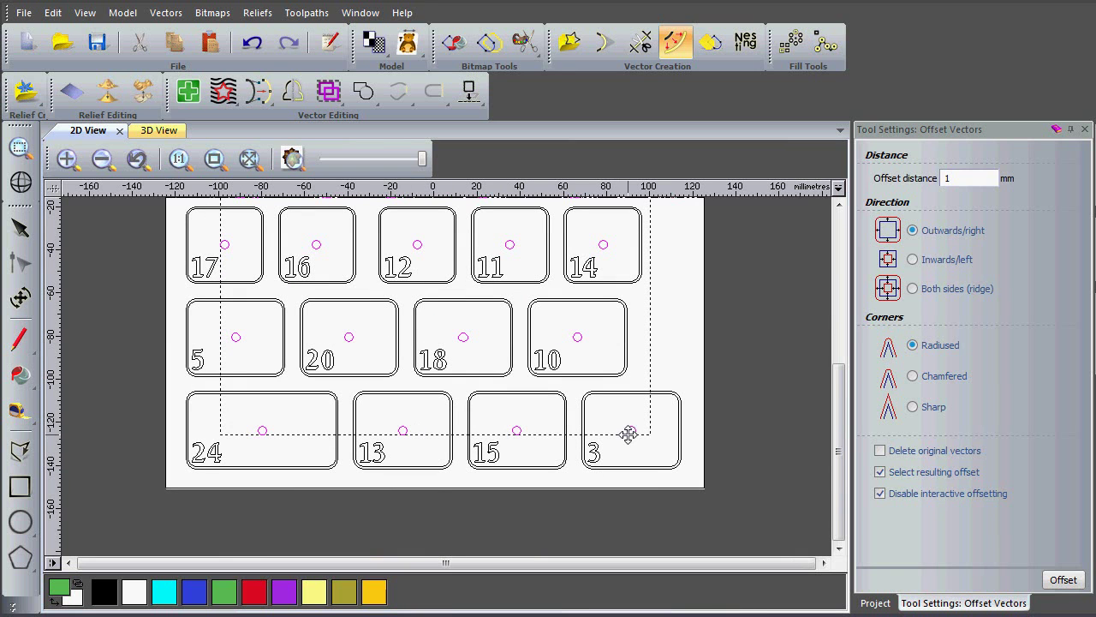
left_click(447, 402)
Select all the vectors, remove the circles and rectangles from the selection, and group the remaining pocket numbers
scroll(569, 411, "down", 1)
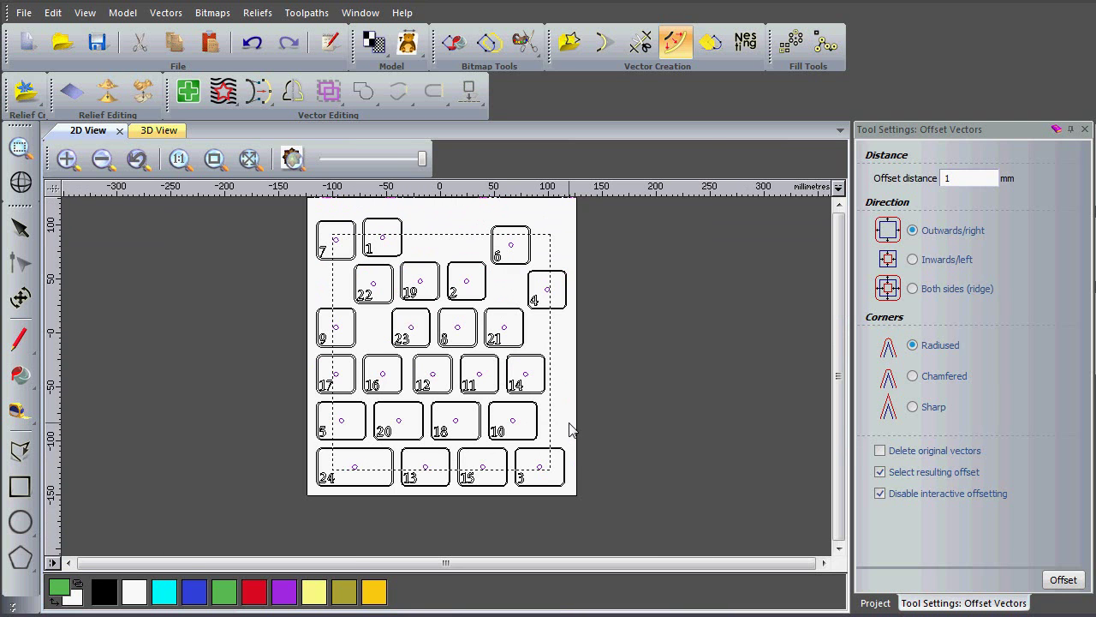
left_click_drag(304, 212, 614, 485)
scroll(387, 387, "up", 1)
scroll(458, 310, "up", 1)
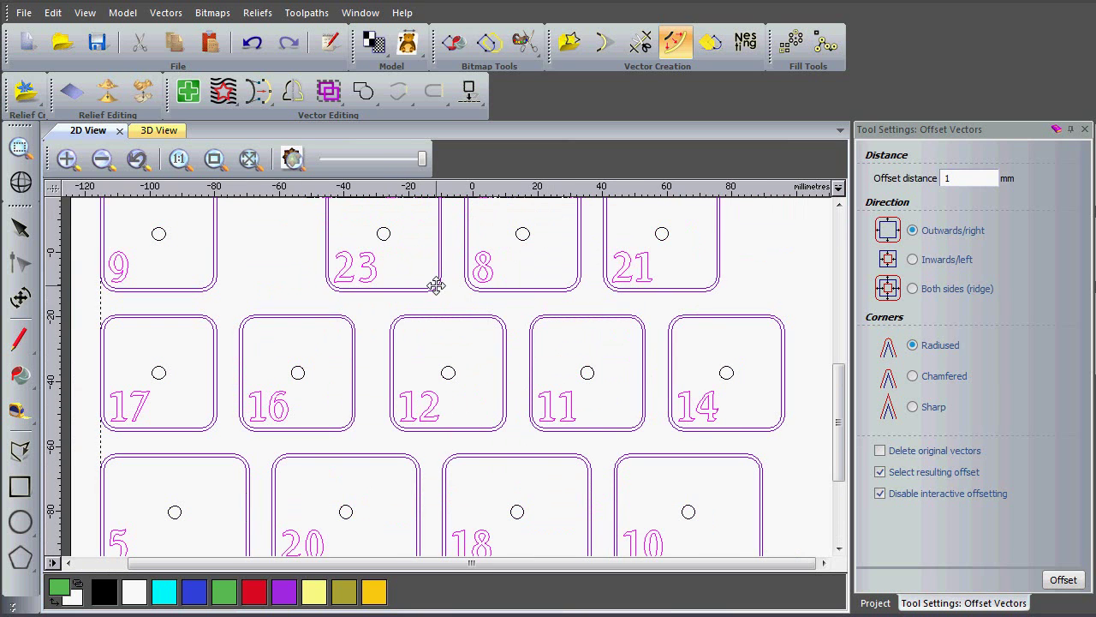
scroll(435, 289, "up", 3)
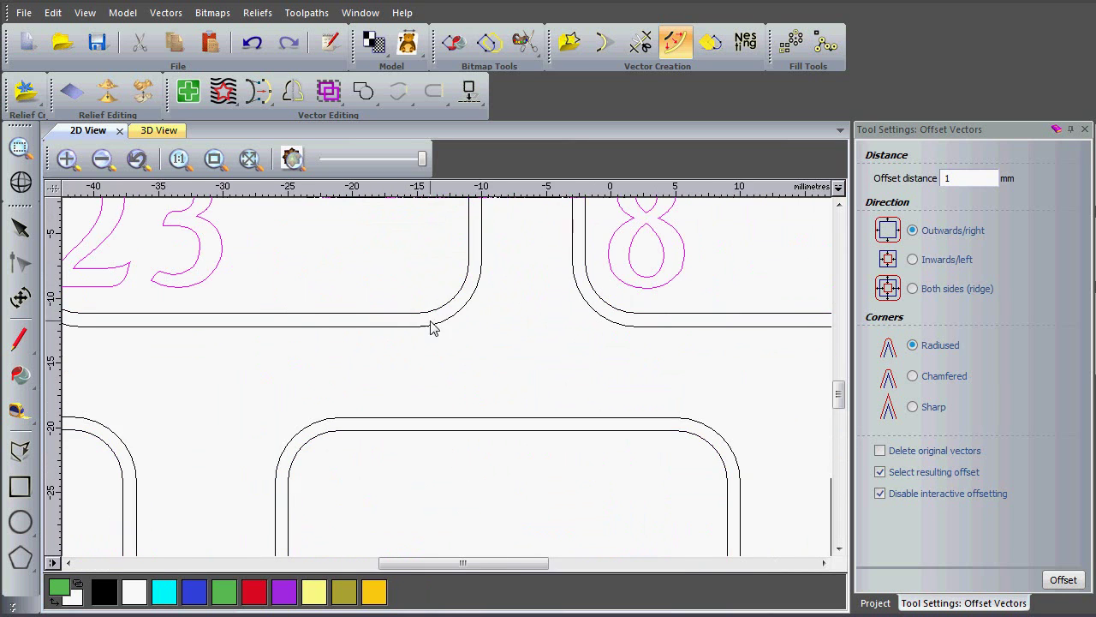
scroll(347, 283, "down", 2)
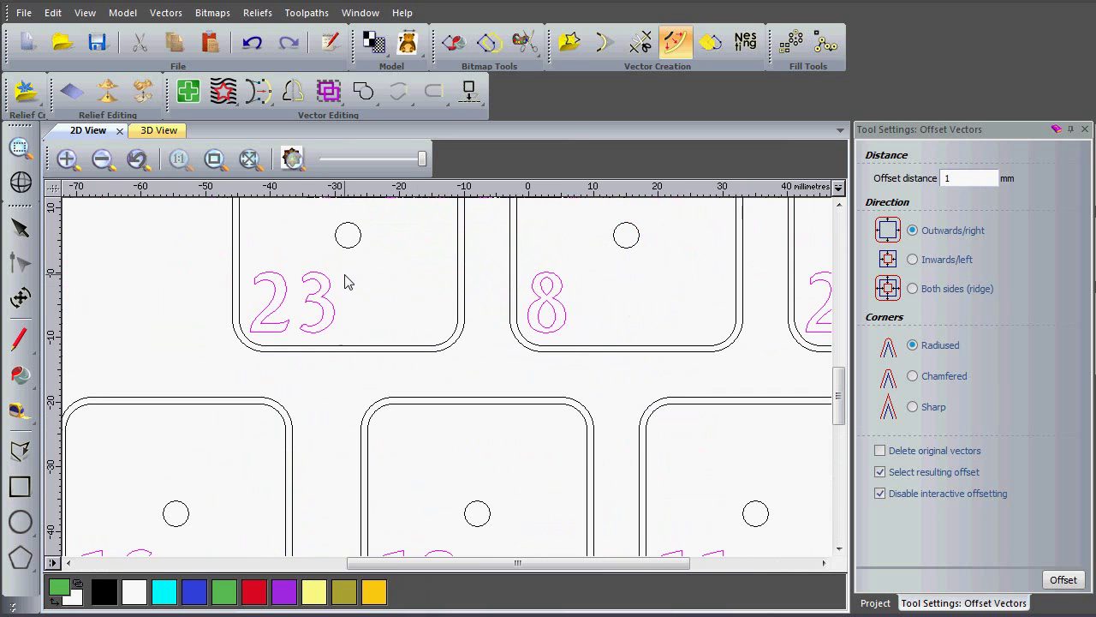
left_click(341, 319)
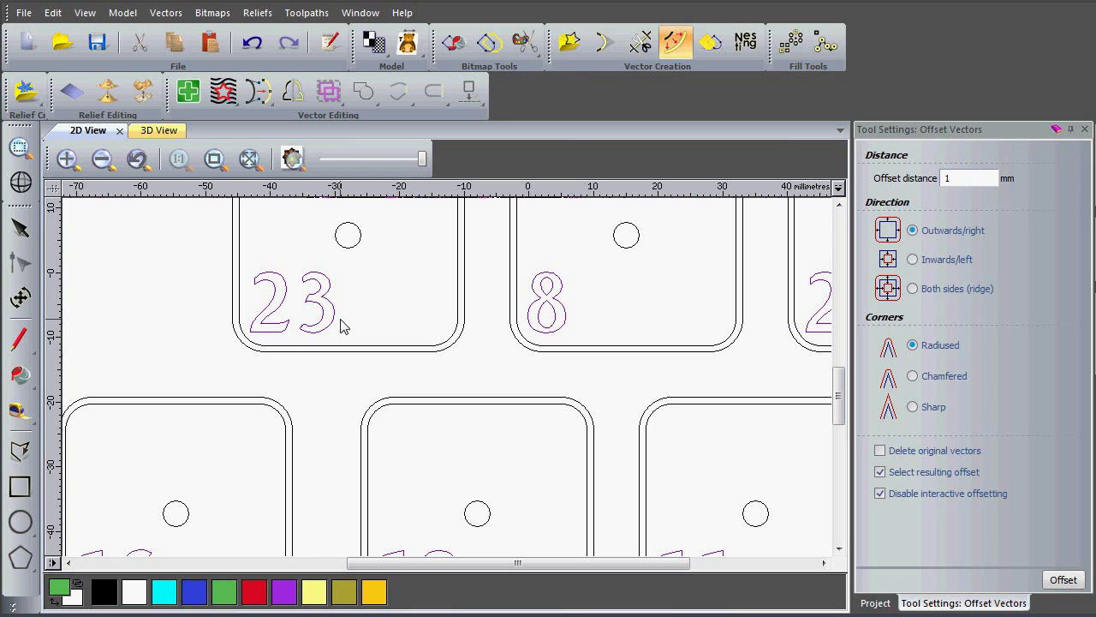
scroll(549, 315, "down", 2)
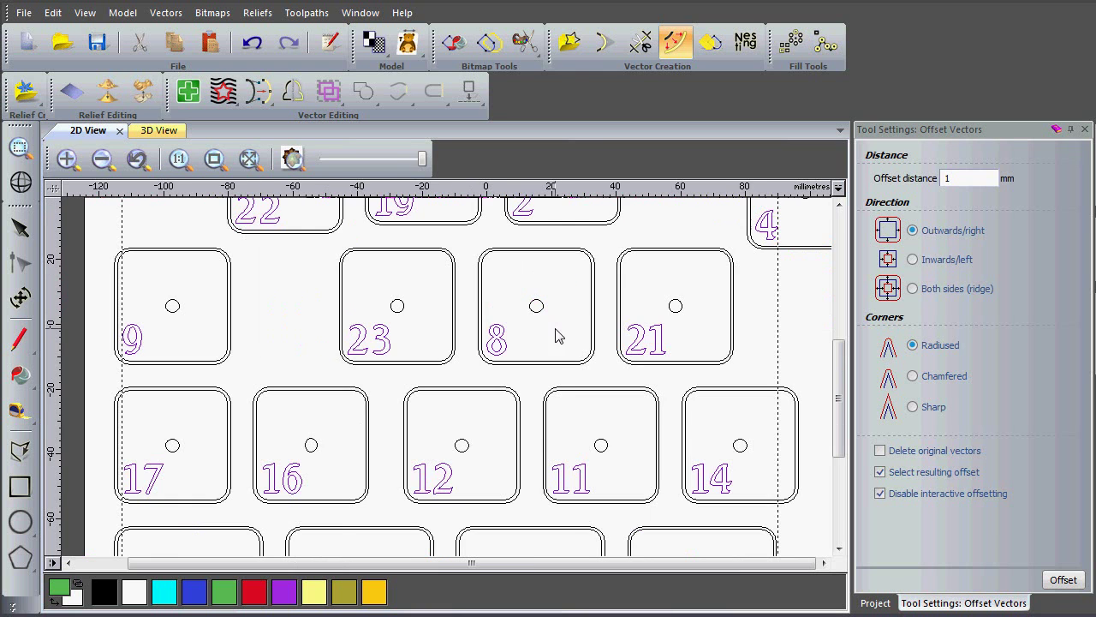
Select the outer offset outlines together with the centre circles of the pockets, and display the vectors in the 3D view
scroll(558, 358, "down", 2)
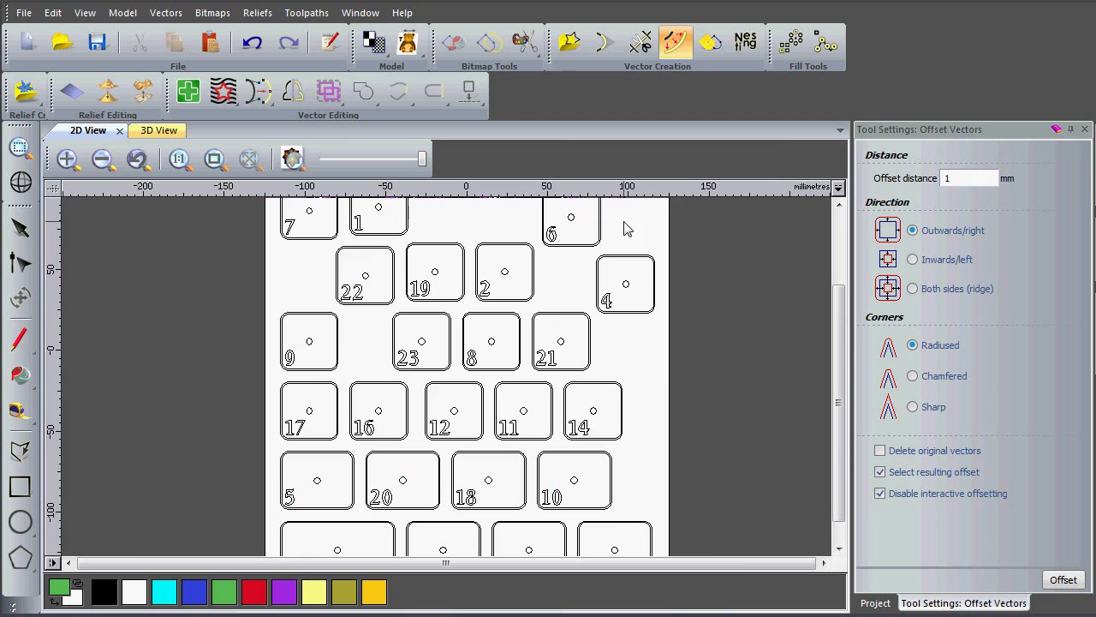
scroll(612, 326, "up", 1)
scroll(600, 296, "up", 1)
scroll(507, 387, "up", 1)
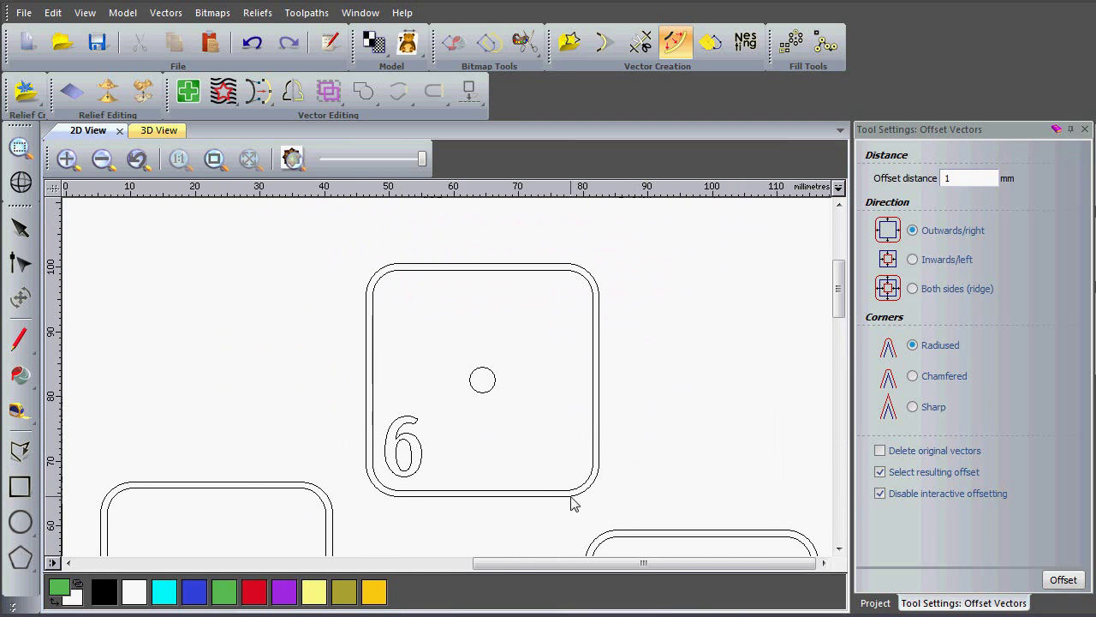
left_click(571, 497)
left_click(482, 391, "shift")
left_click(159, 130)
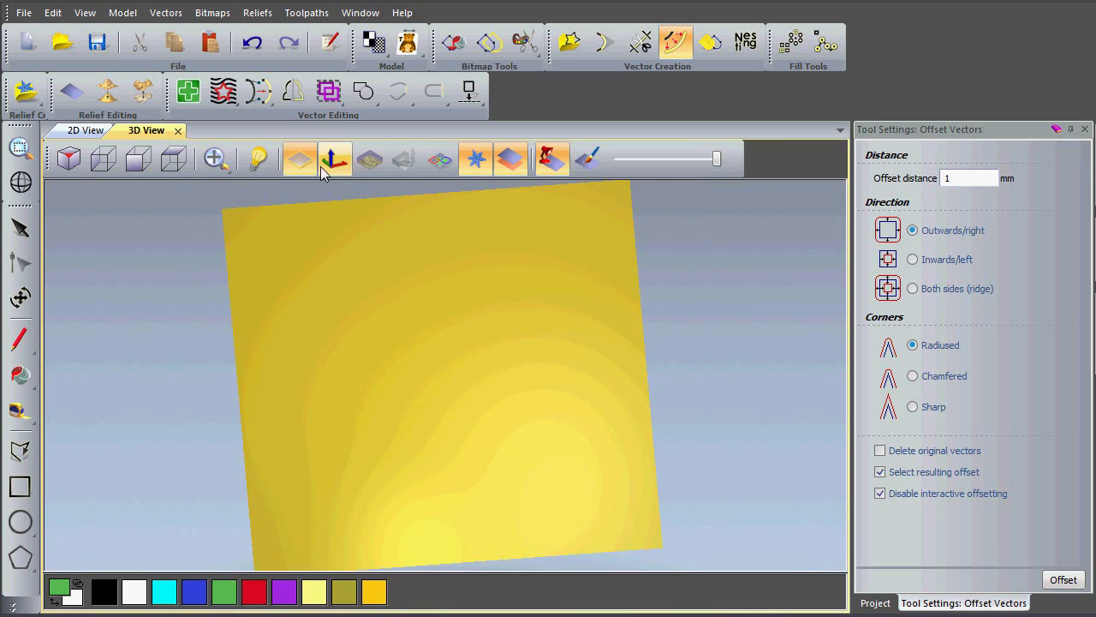
left_click(442, 159)
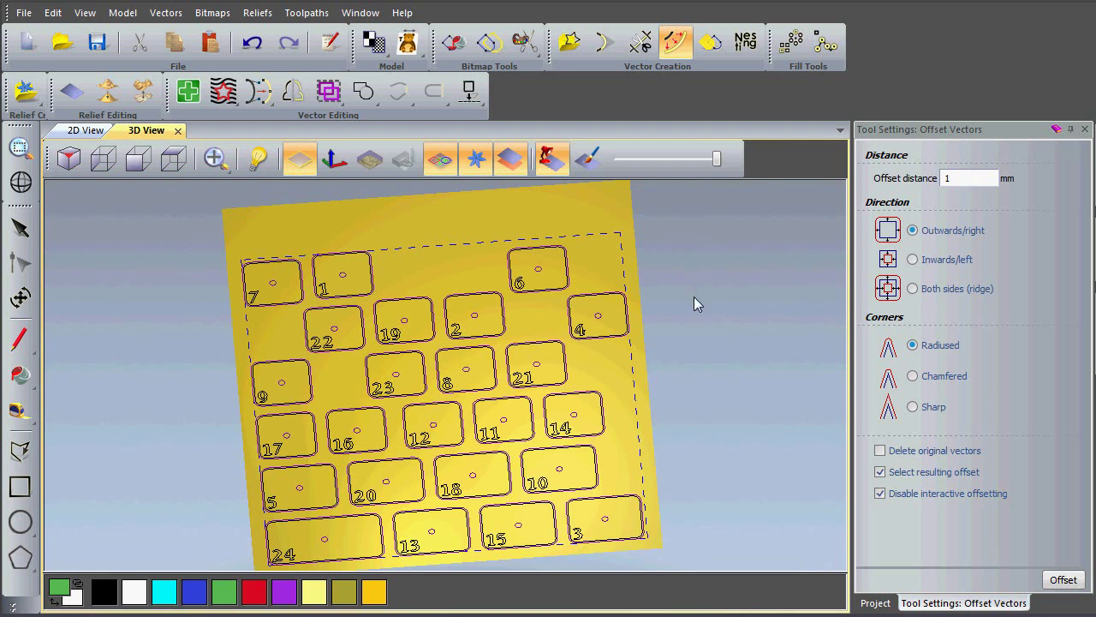
Calculate a 2D area clearance toolpath for the selected vectors with a 7 mm finish depth and the End Mill 4 mm
left_click(1086, 128)
left_click(922, 250)
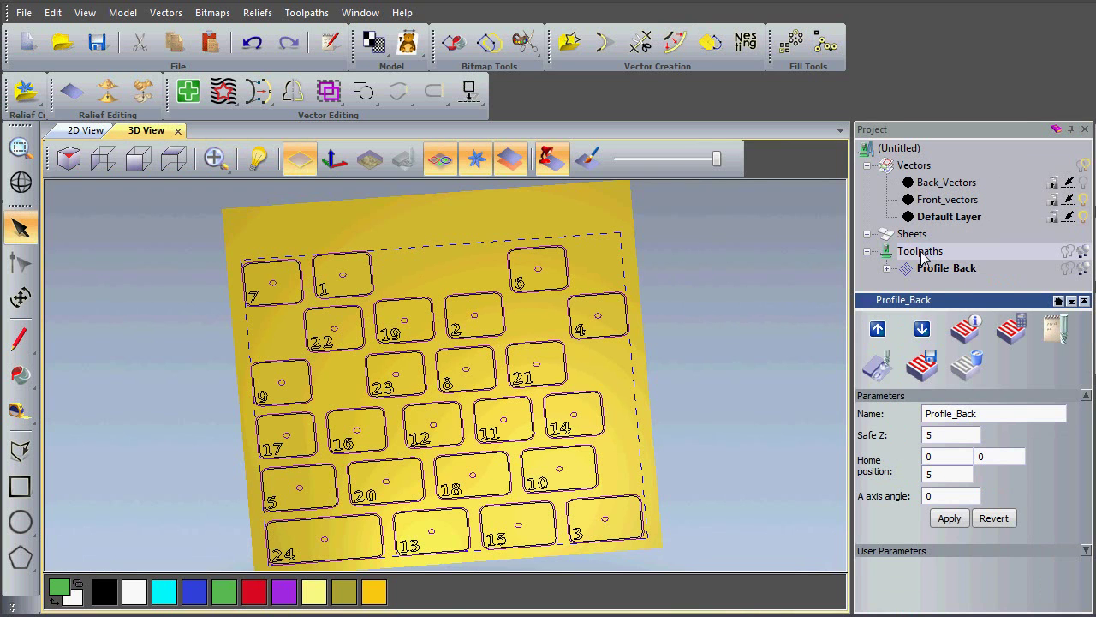
left_click(922, 435)
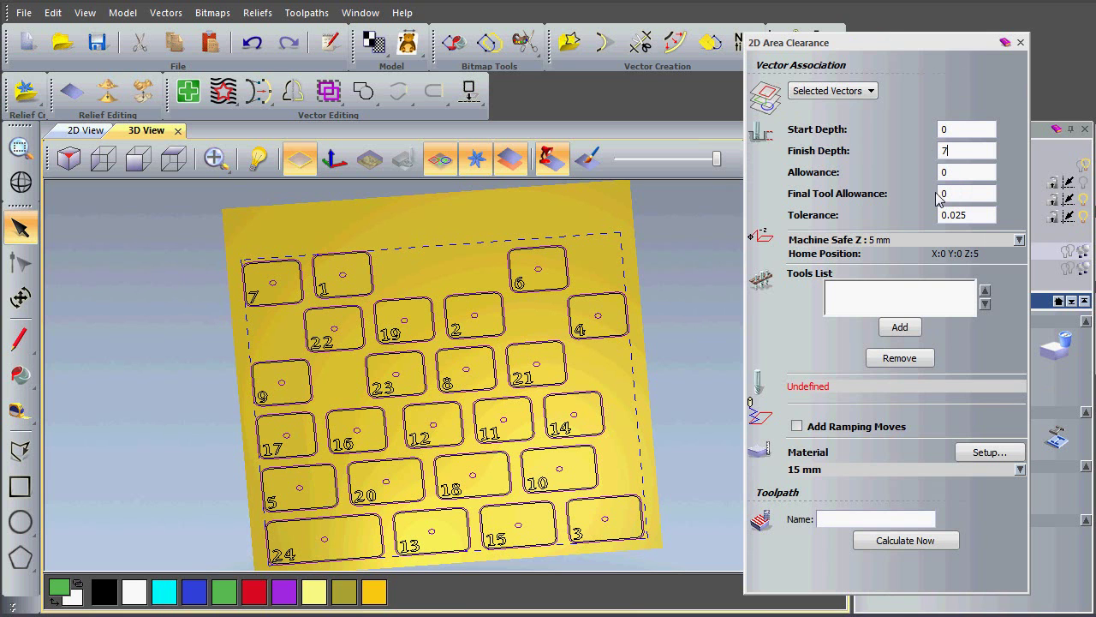
left_click(902, 328)
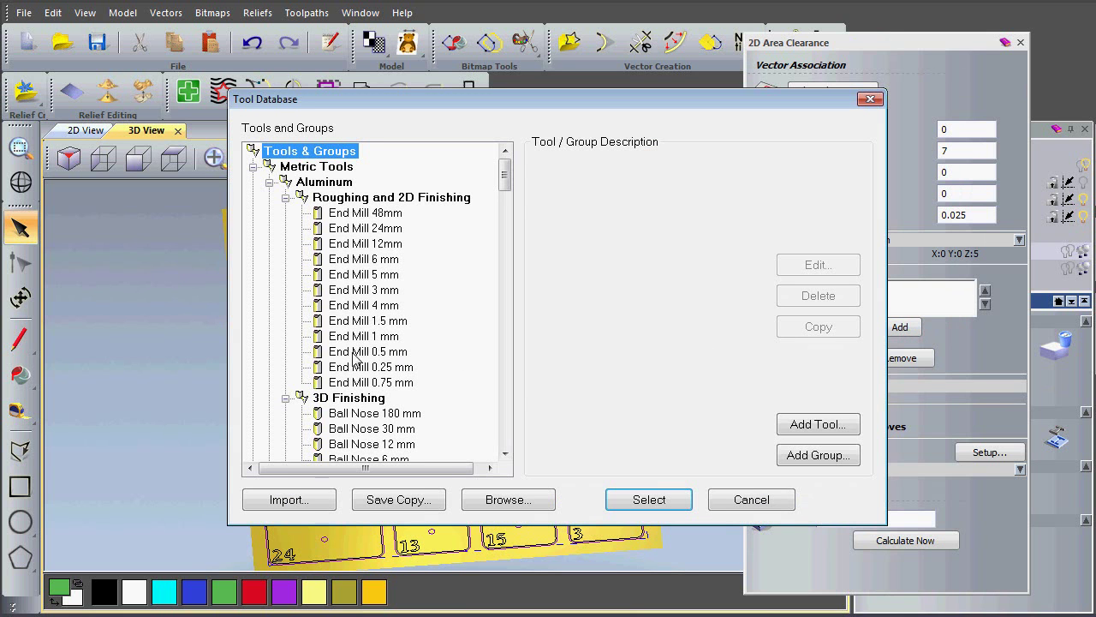
left_click(375, 306)
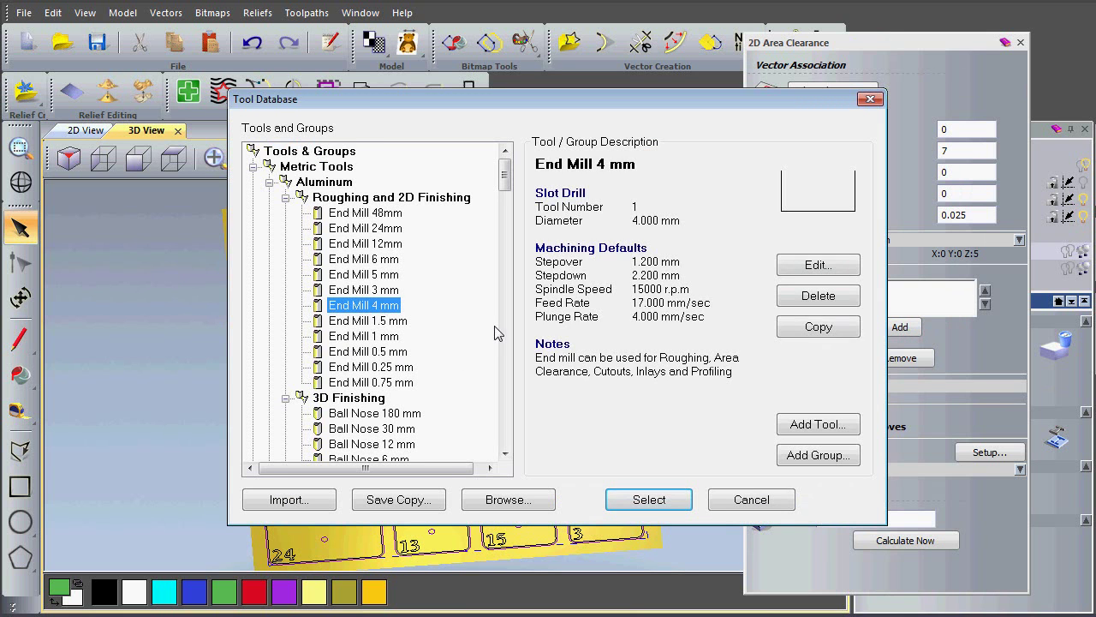
left_click(649, 500)
left_click_drag(1021, 334, 1021, 488)
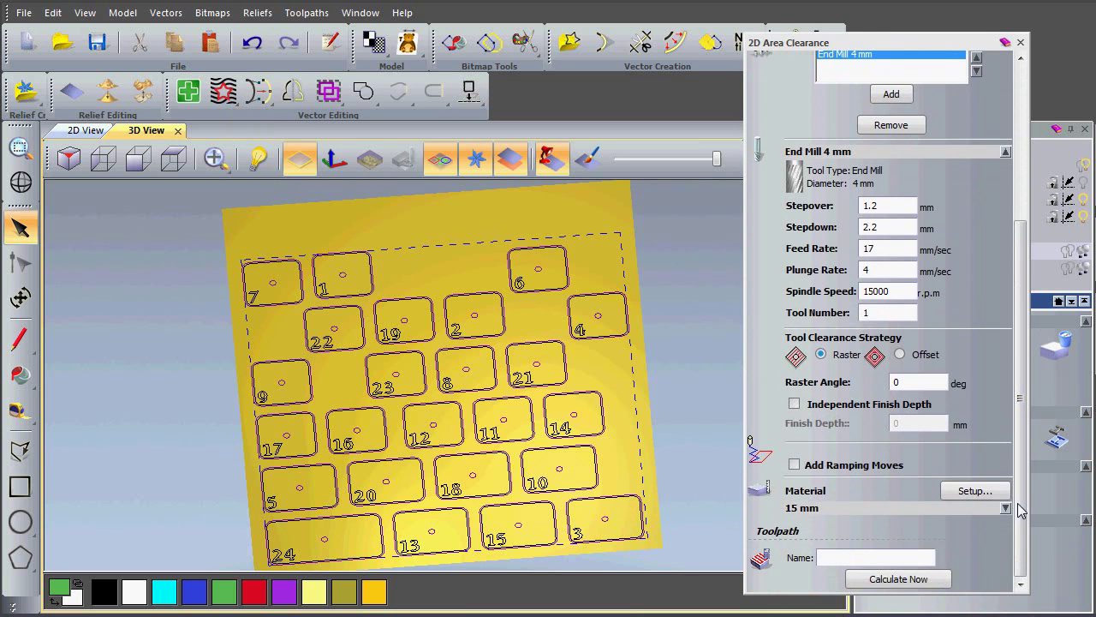
left_click(932, 579)
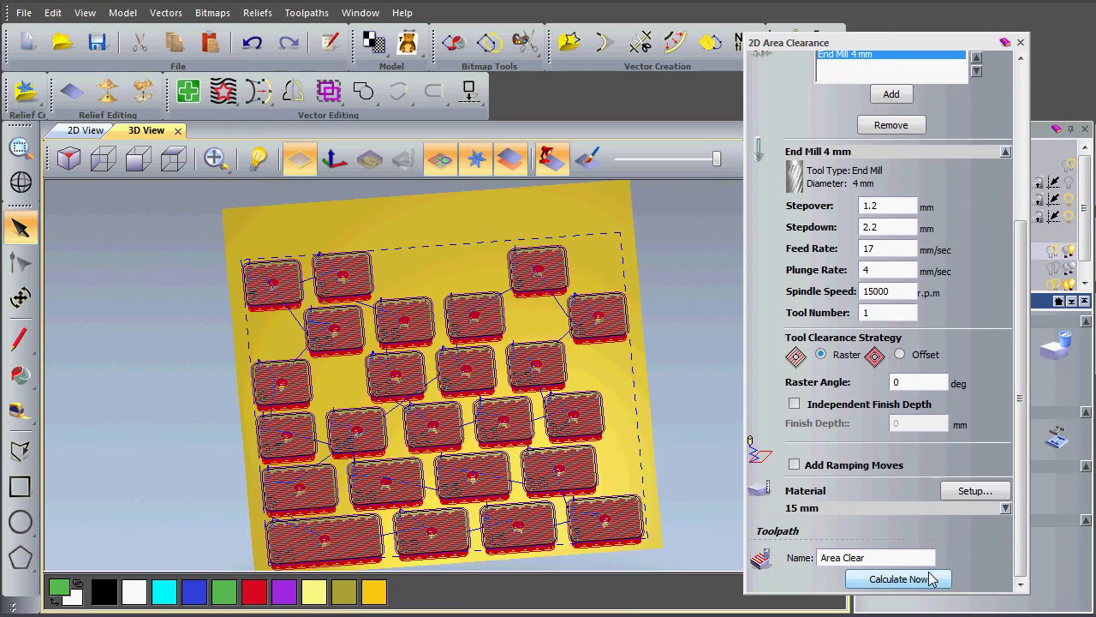
Inspect the calculated pocket clearance, close its settings and hide the Area Clear toolpath in the 2D view
left_click_drag(653, 437, 606, 341)
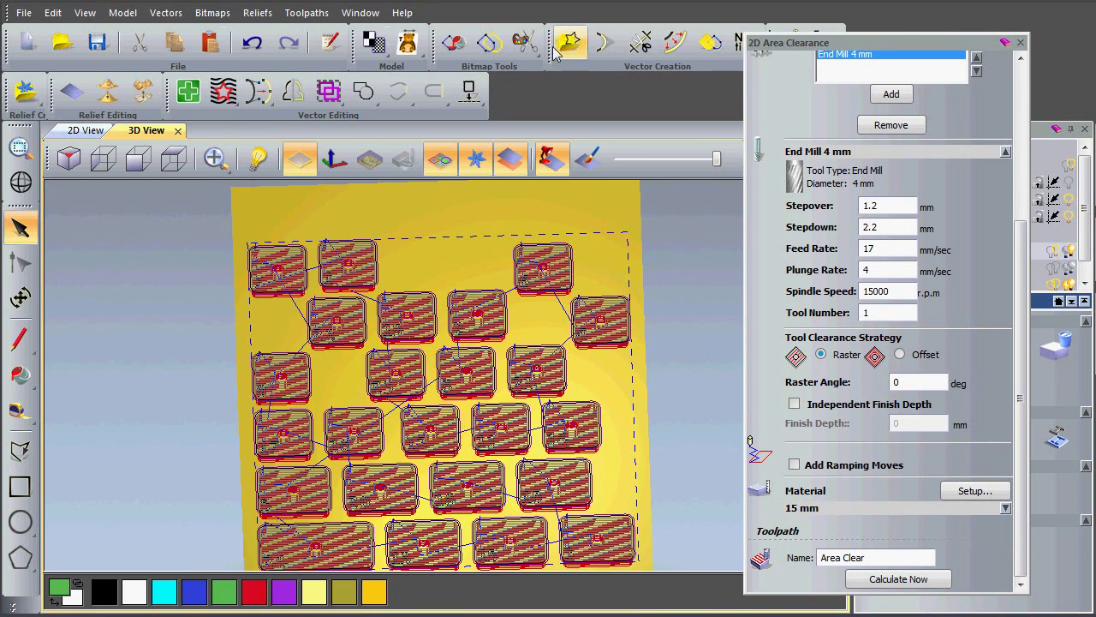
left_click(1021, 43)
left_click(86, 131)
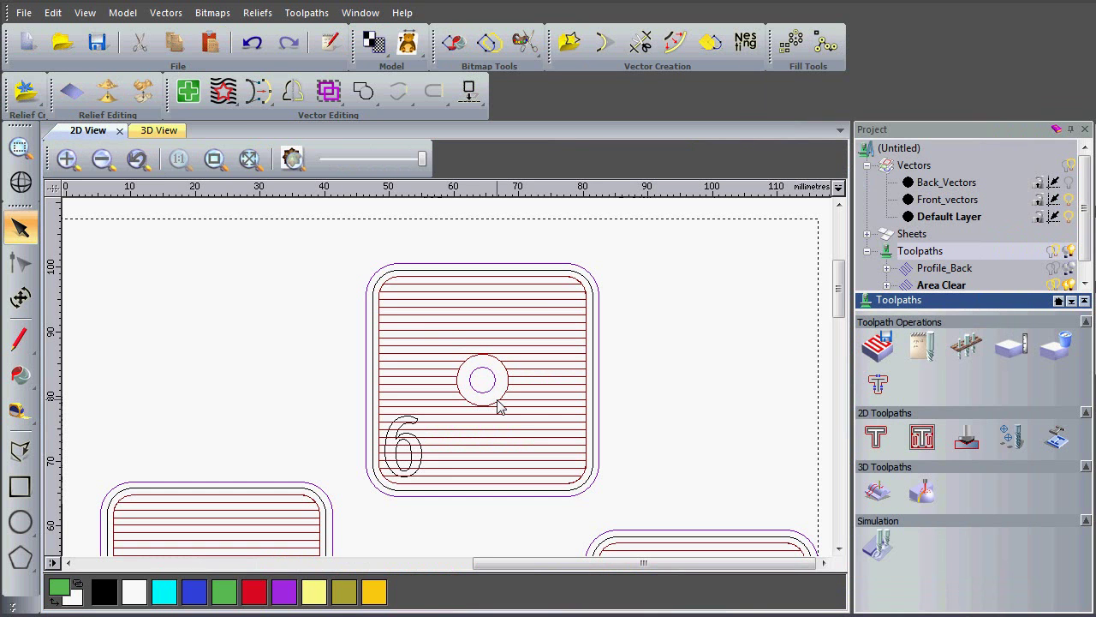
left_click(1069, 286)
left_click(1069, 286)
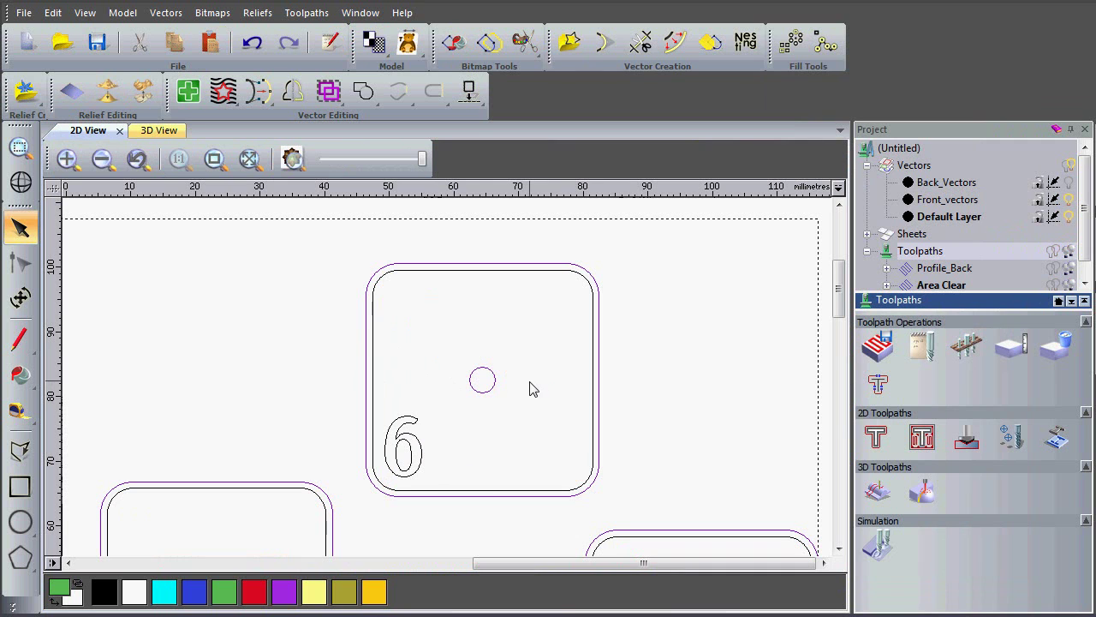
Add the pocket numbers to the selection and set up a 2D area clearance from 6.5 to 8 mm depth with the End Mill 4 mm
left_click(417, 467)
left_click(923, 438)
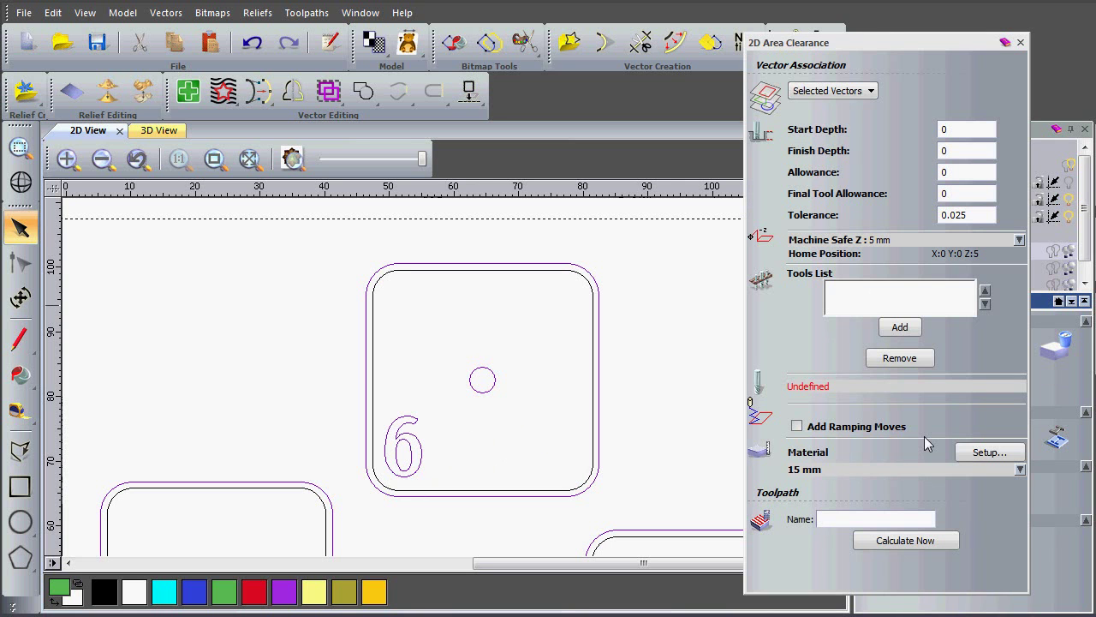
left_click_drag(961, 125, 936, 128)
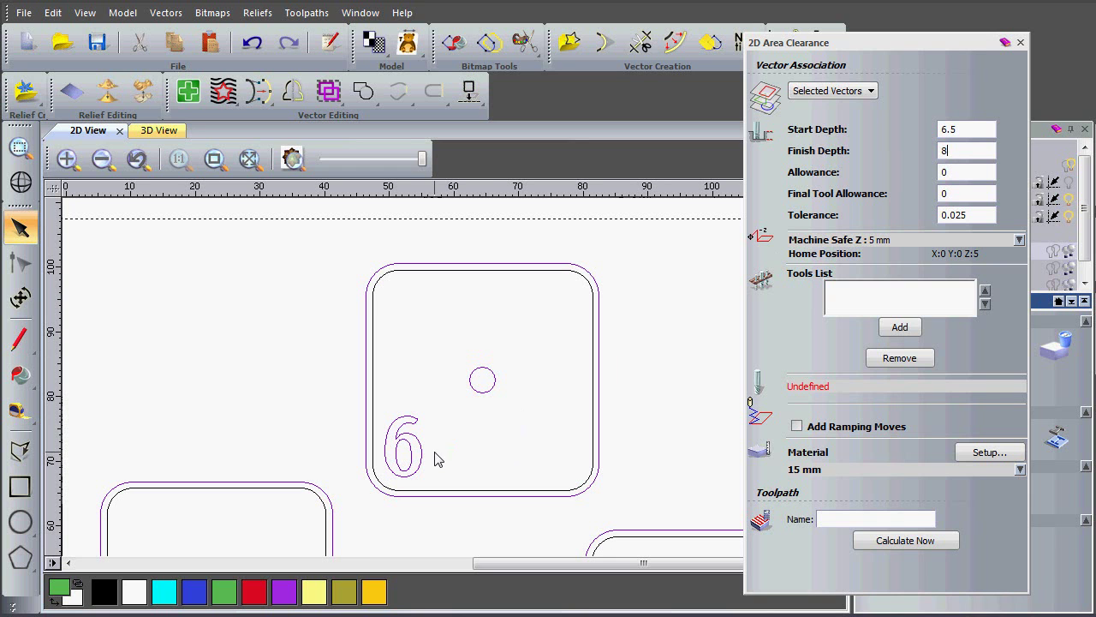
left_click(899, 329)
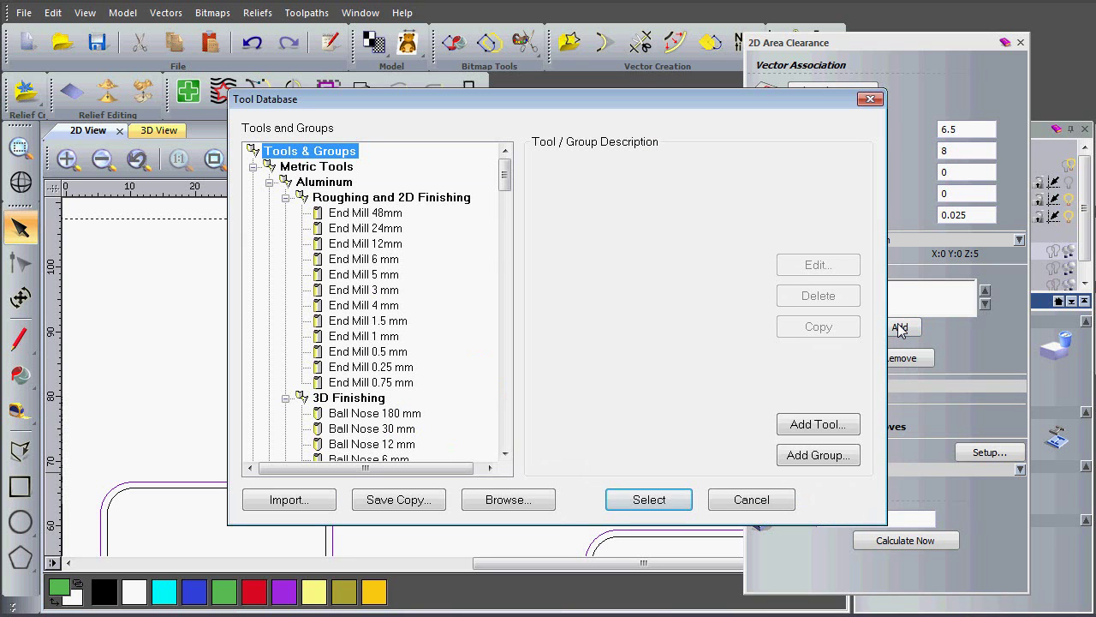
left_click(382, 306)
left_click(647, 500)
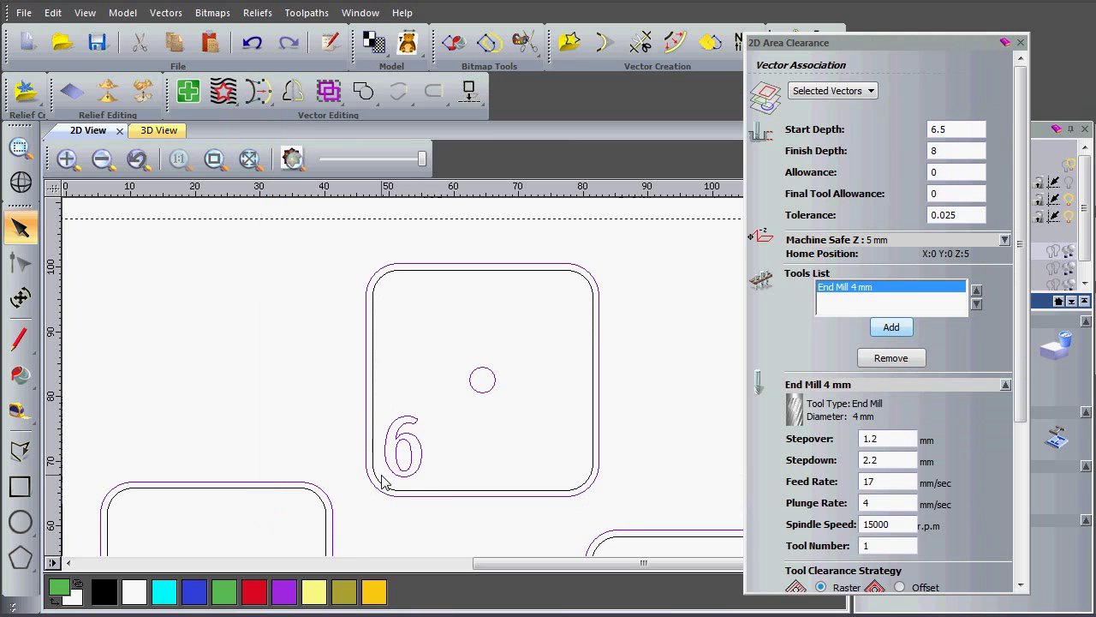
Add the End Mill 1.5 mm as second tool, calculate the area clearance and inspect the paths around number 6
left_click(891, 329)
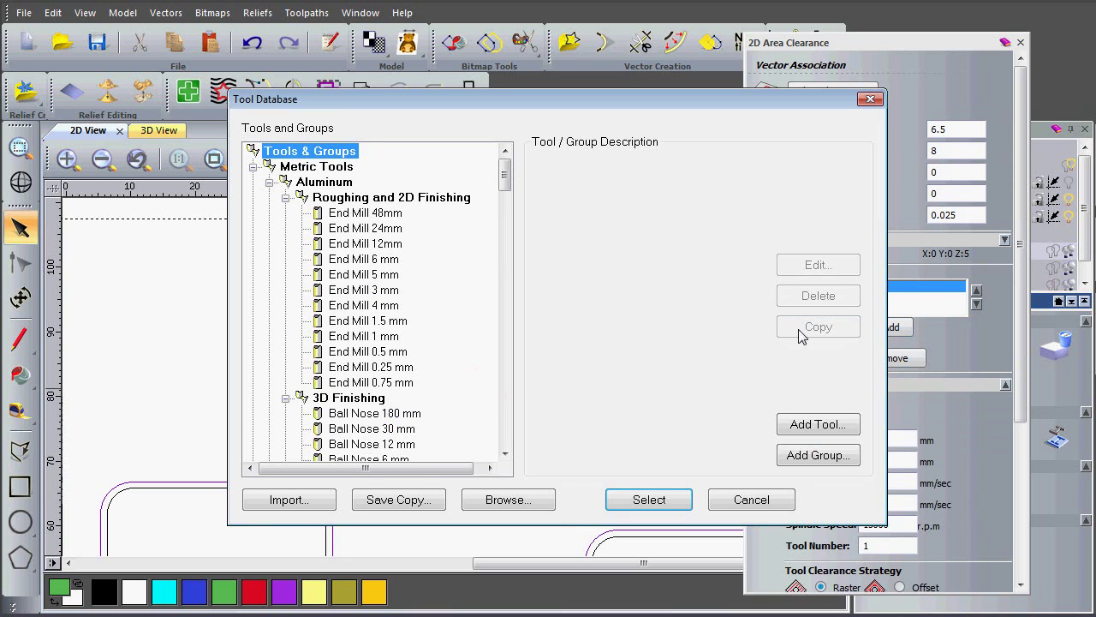
left_click(400, 322)
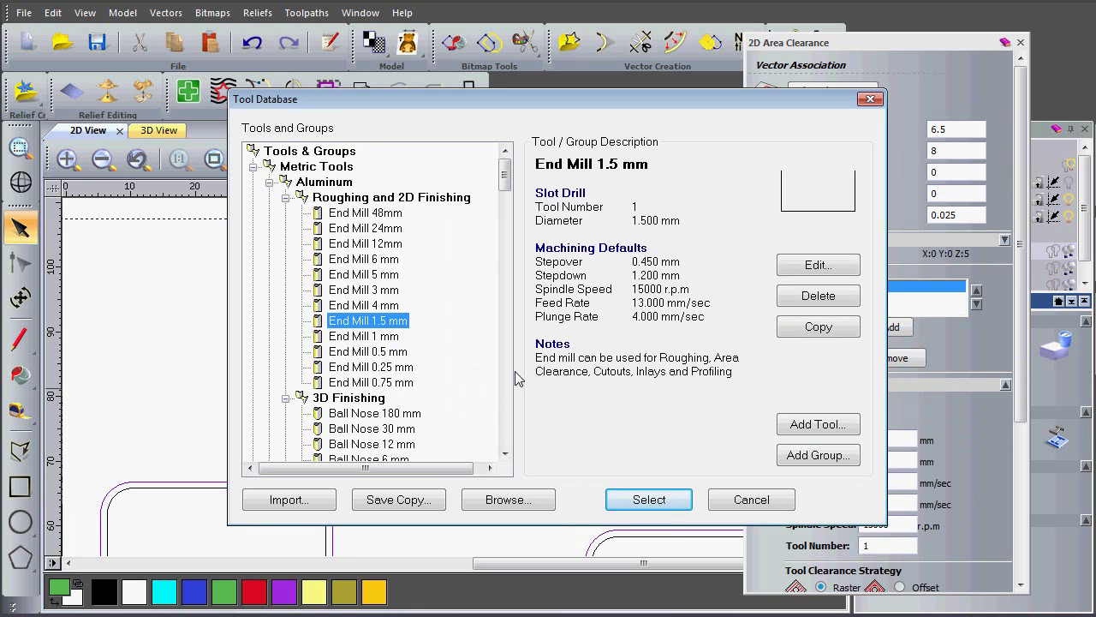
left_click(644, 499)
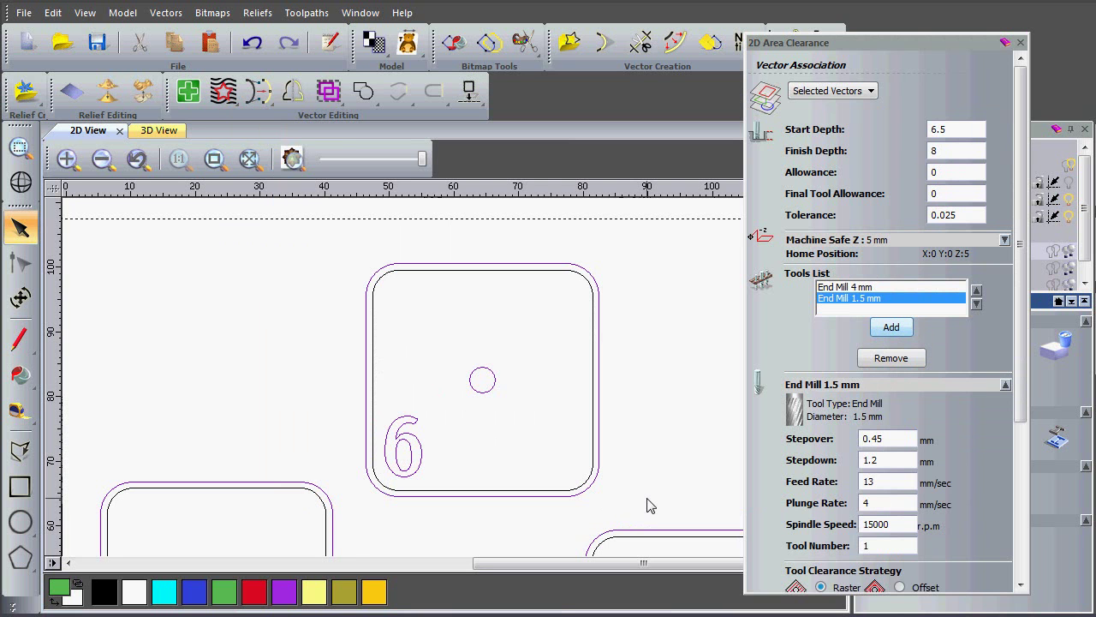
scroll(1019, 322, "down", 5)
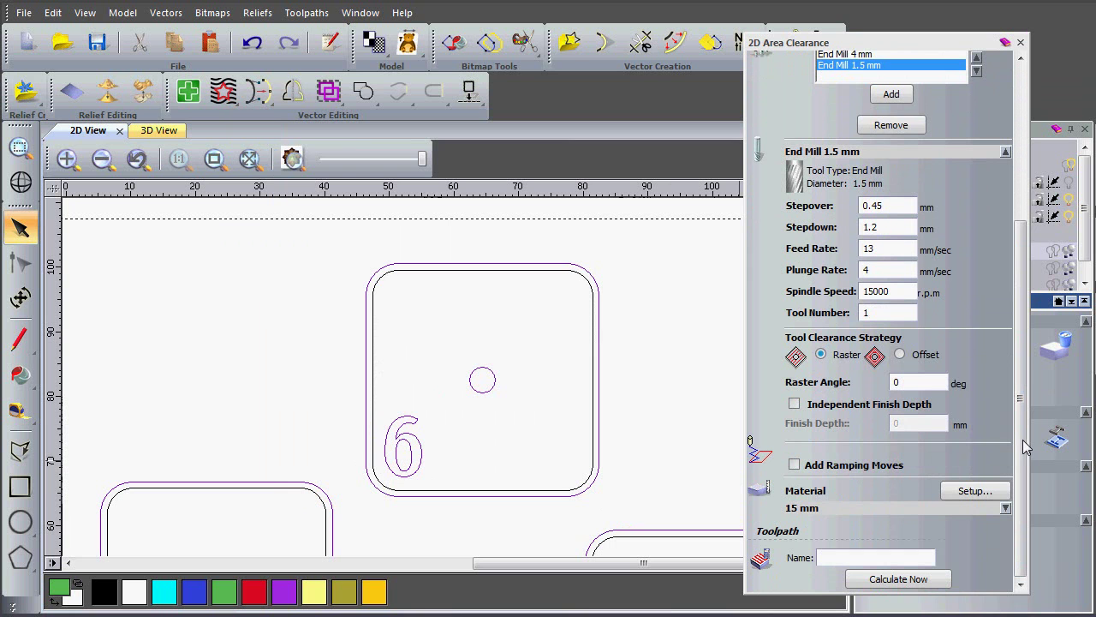
left_click(915, 580)
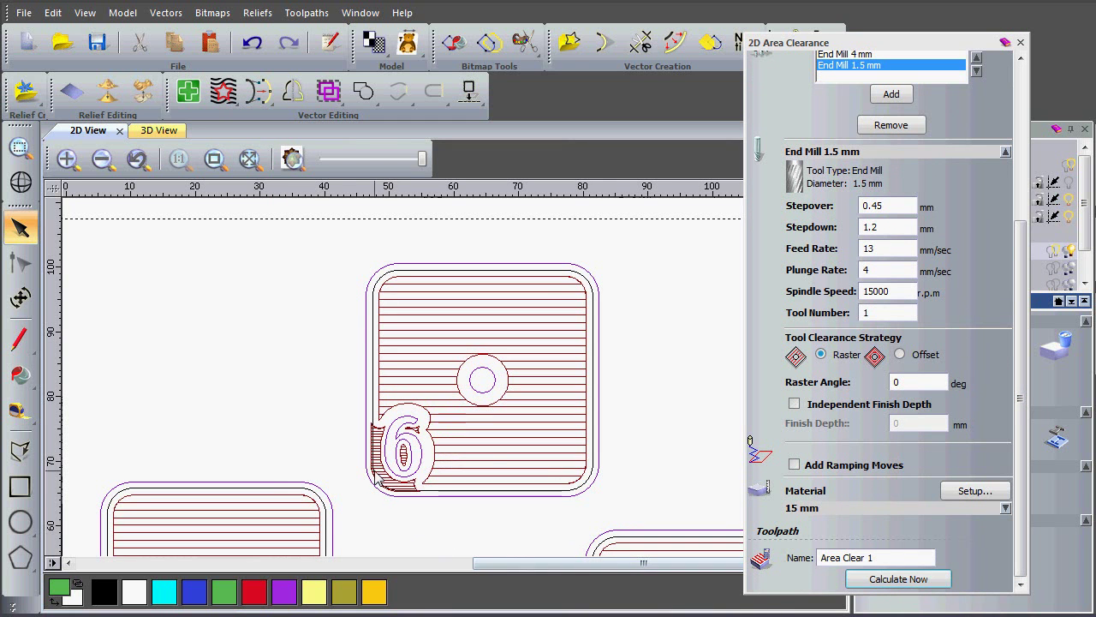
scroll(375, 478, "up", 5)
scroll(428, 323, "down", 2)
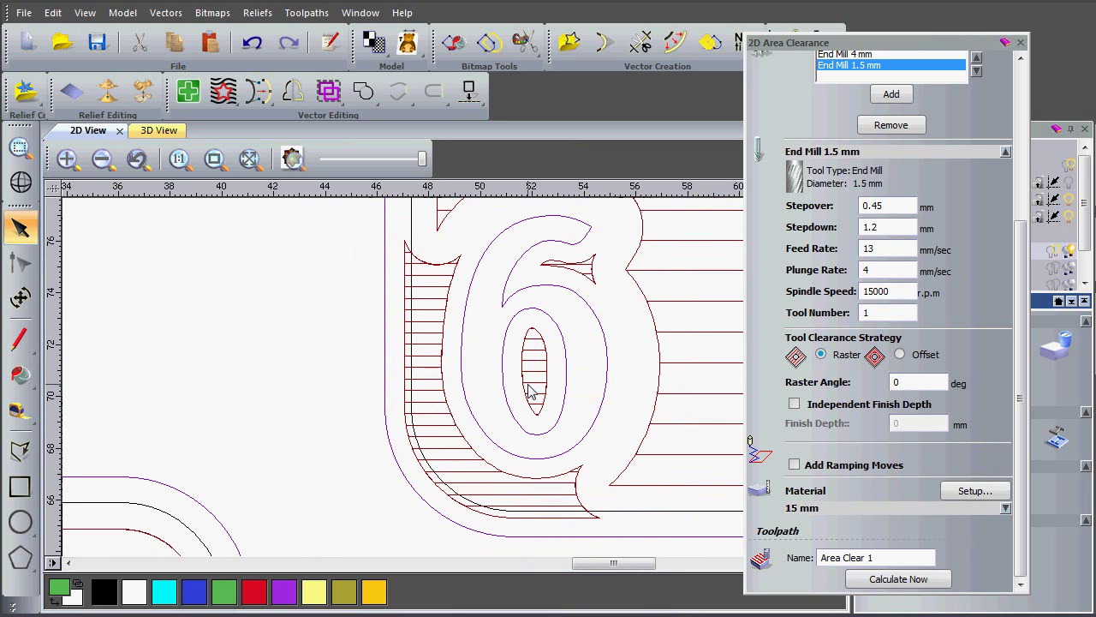
left_click(1020, 43)
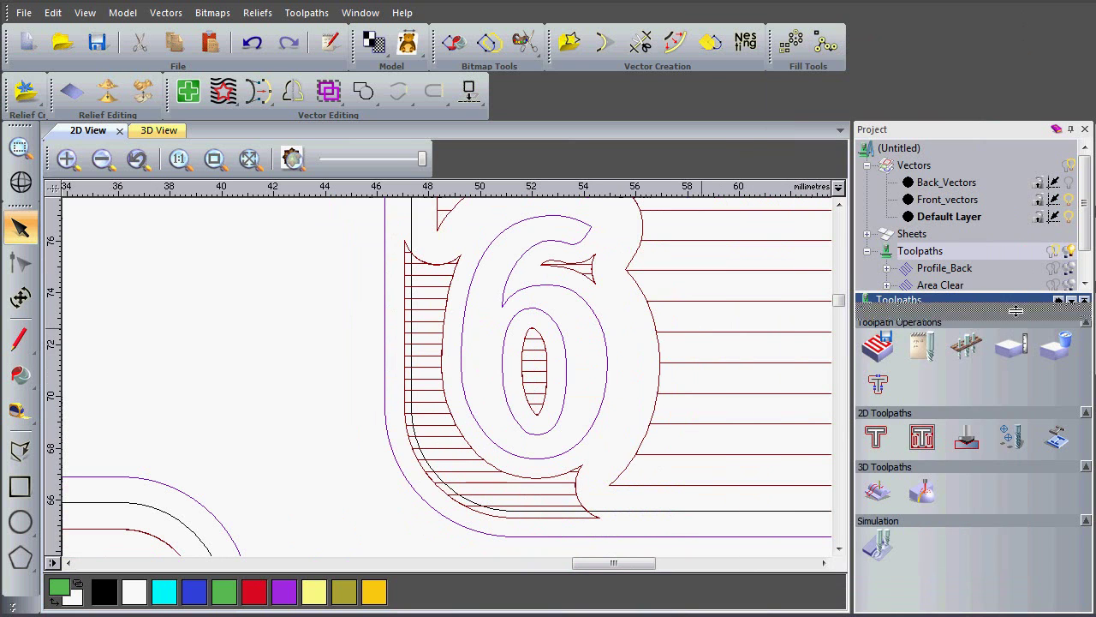
Rename the two area clearance toolpaths as Area Clear1_front and Area Clear2_front
left_click(931, 288)
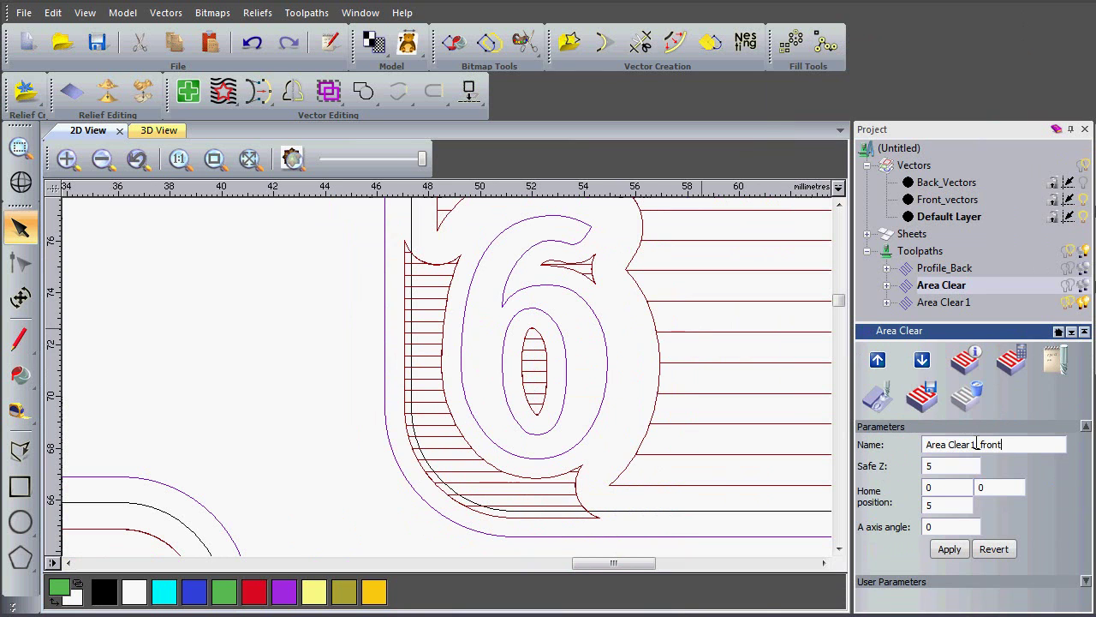
left_click(949, 548)
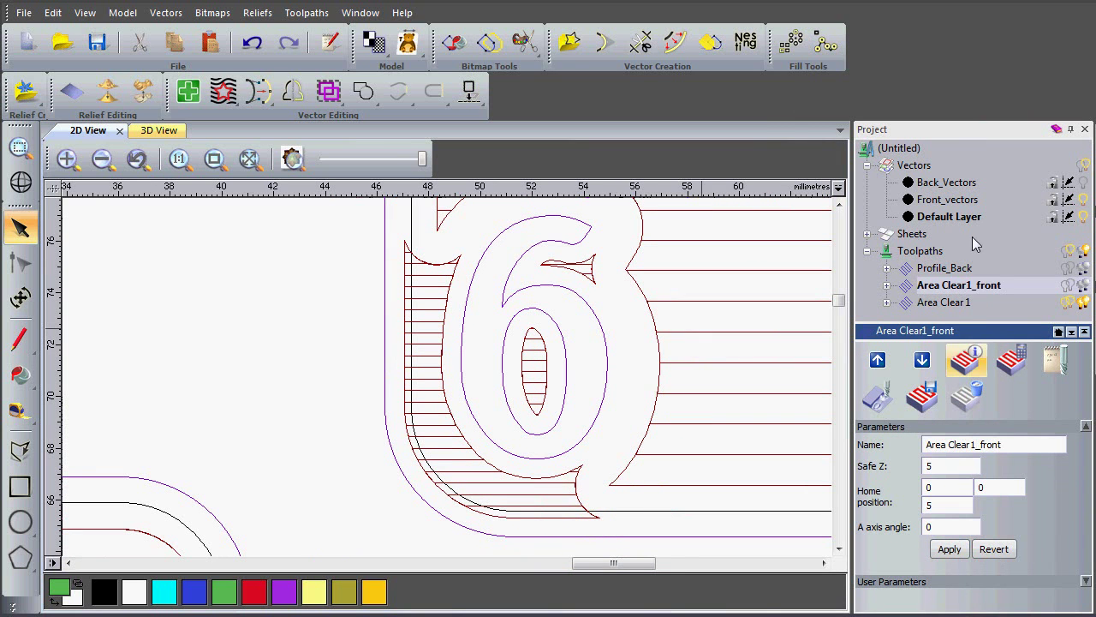
left_click(966, 302)
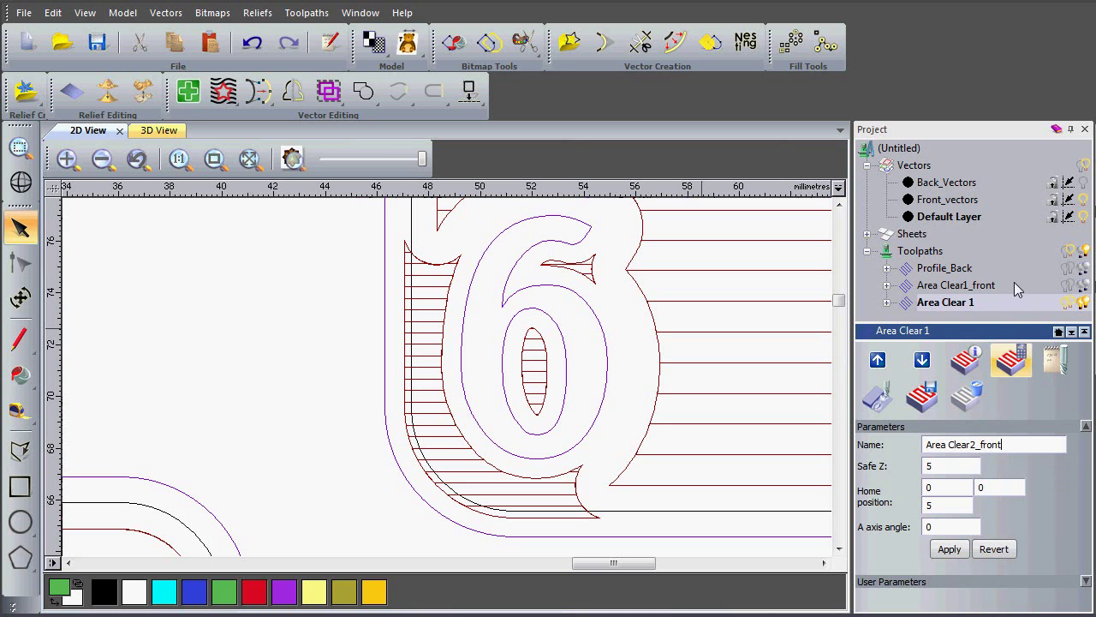
left_click(949, 549)
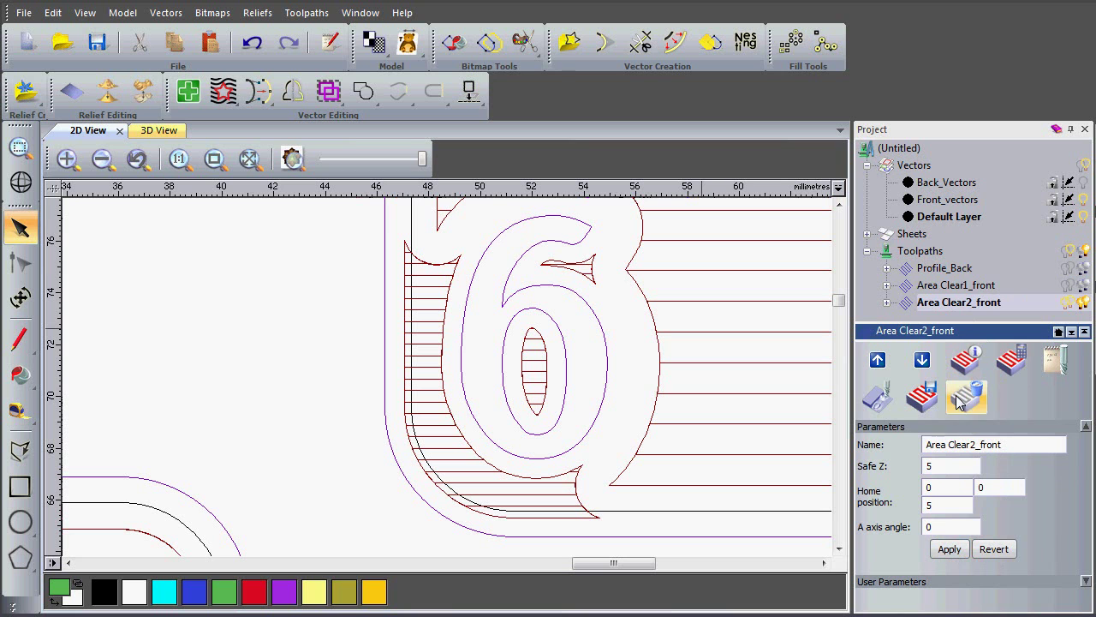
left_click(958, 272)
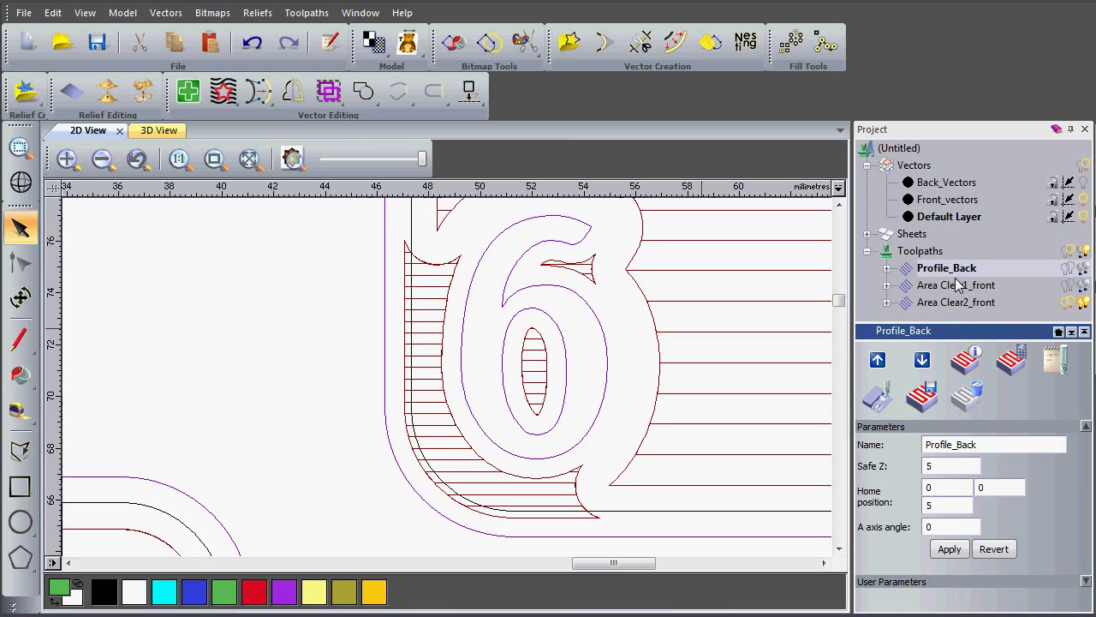
Hide the Area Clear2_front toolpath, and start an outside profiling toolpath on the inner pocket rectangles with a 13 mm finish depth
left_click(1068, 302)
scroll(709, 368, "down", 5)
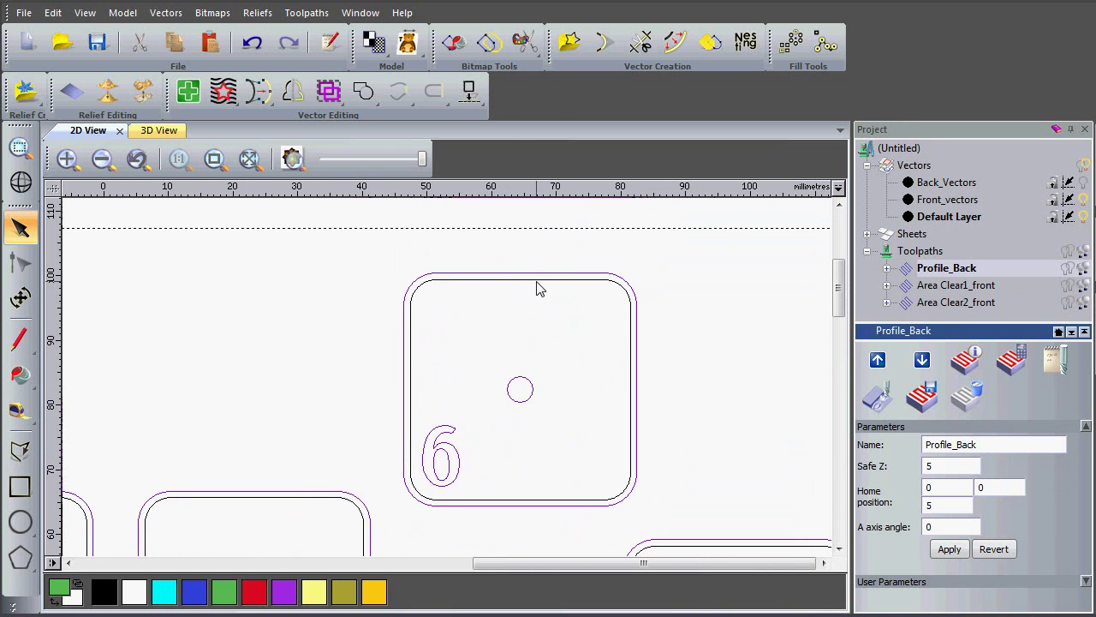
left_click(537, 278)
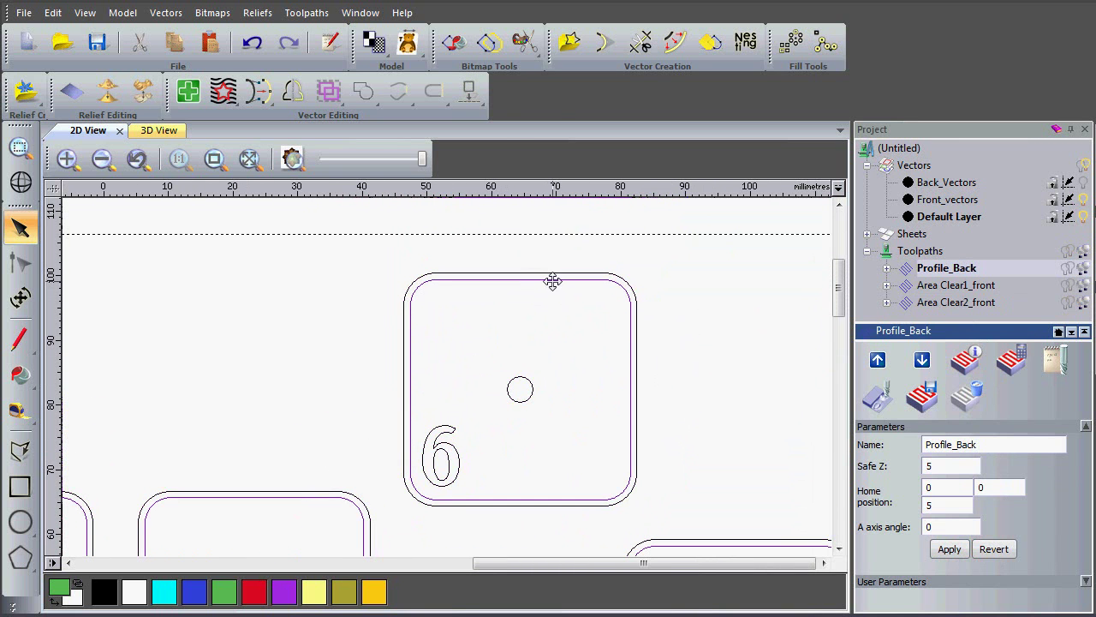
left_click(923, 253)
left_click(877, 465)
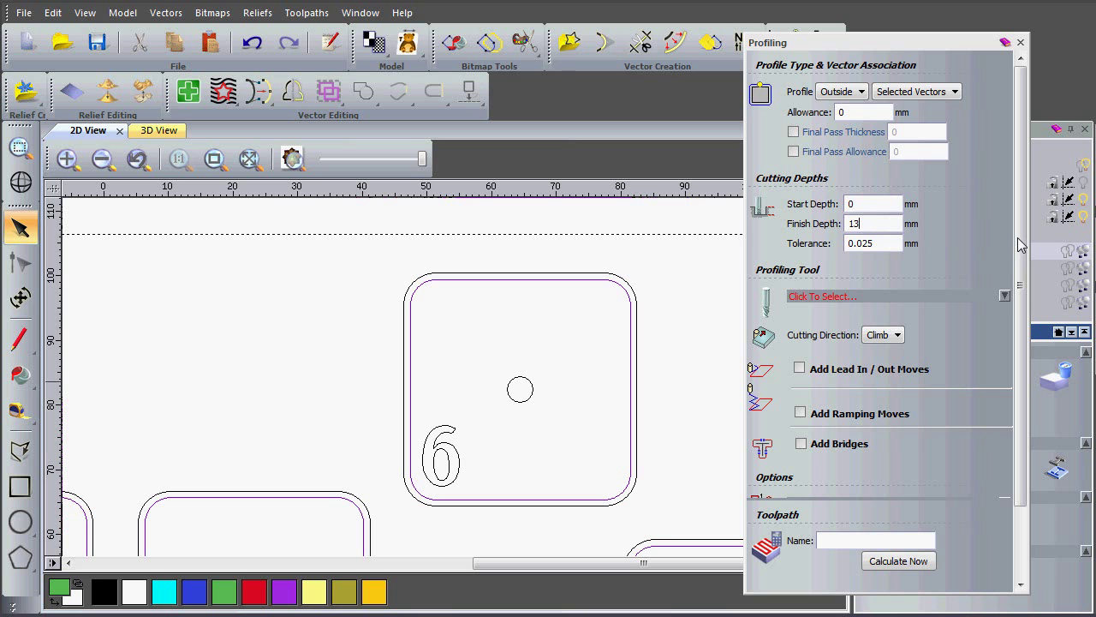
Choose the End Mill 4 mm as the profiling tool and enable bridges for the toolpath
left_click(1006, 294)
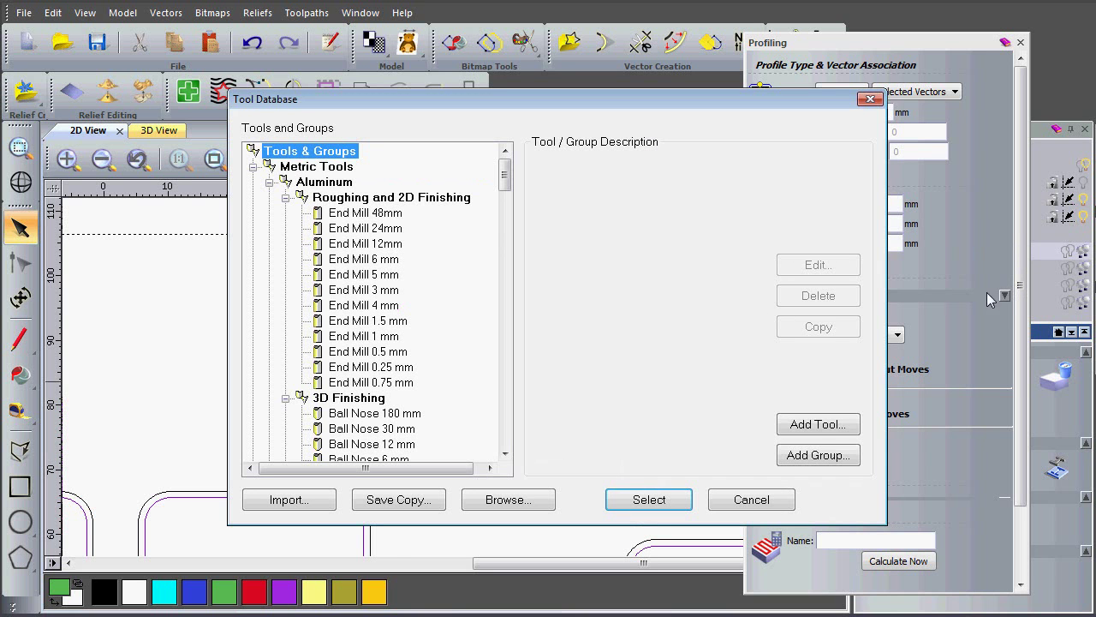
left_click(394, 305)
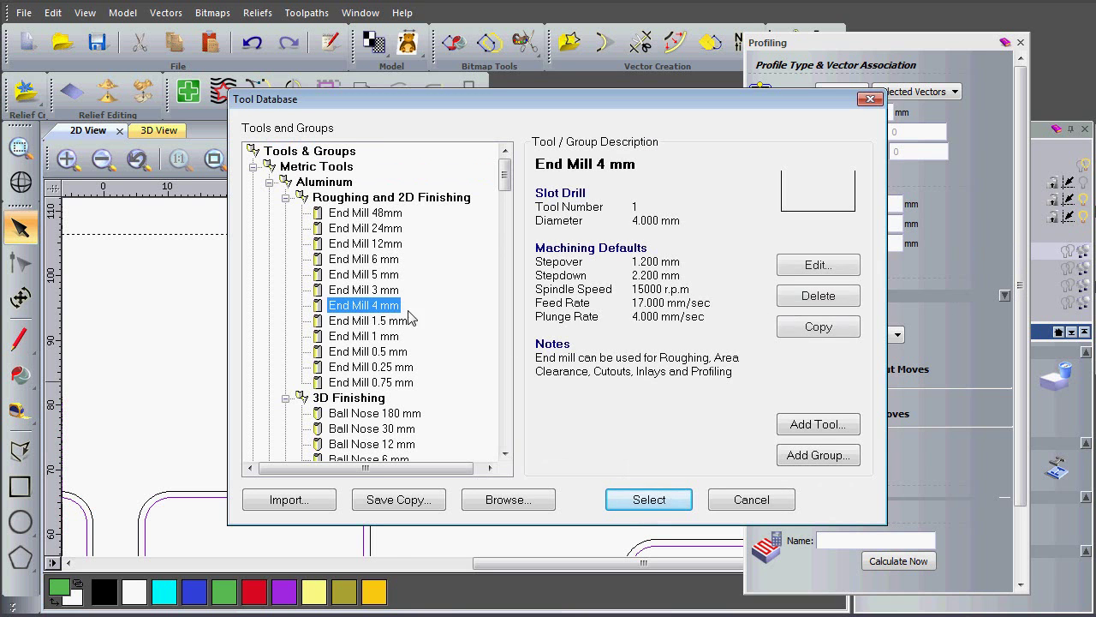
left_click(651, 500)
left_click_drag(1020, 331, 1019, 404)
left_click(801, 357)
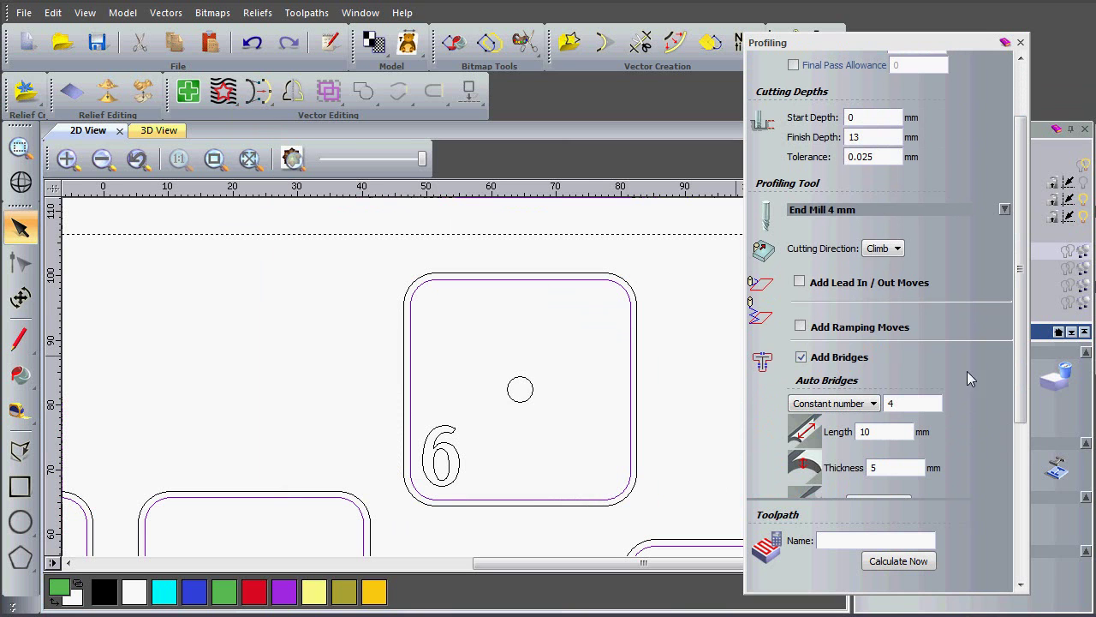
Add one 2D bridge to each selected pocket vector, with 5 mm length and 3 mm thickness
left_click_drag(1023, 332, 1025, 412)
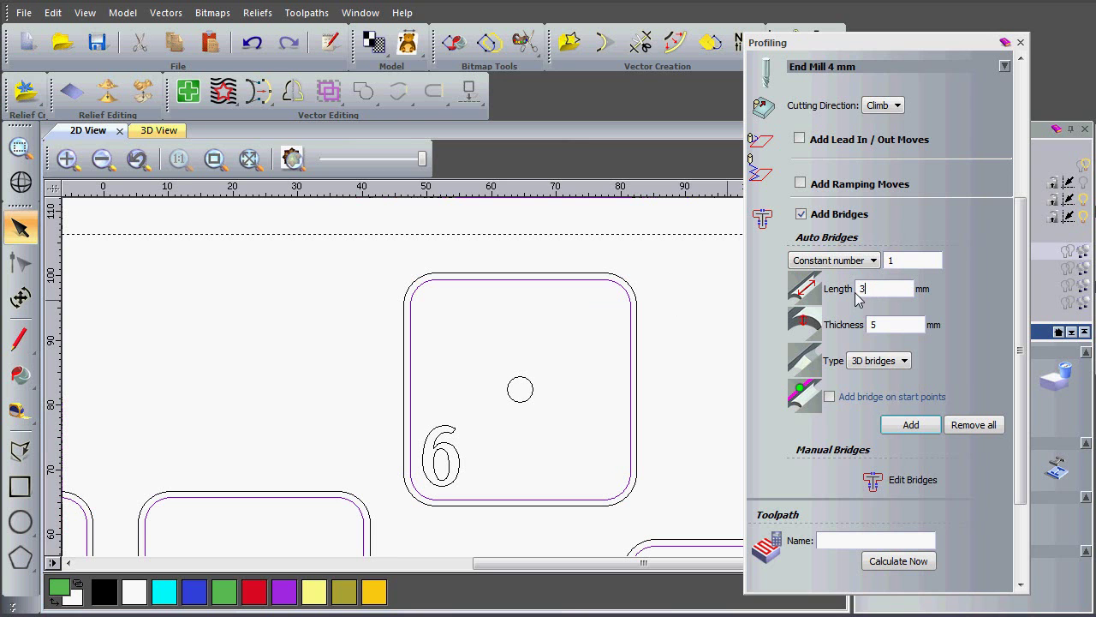
double_click(891, 319)
type("3")
left_click(876, 360)
left_click(883, 379)
left_click(911, 425)
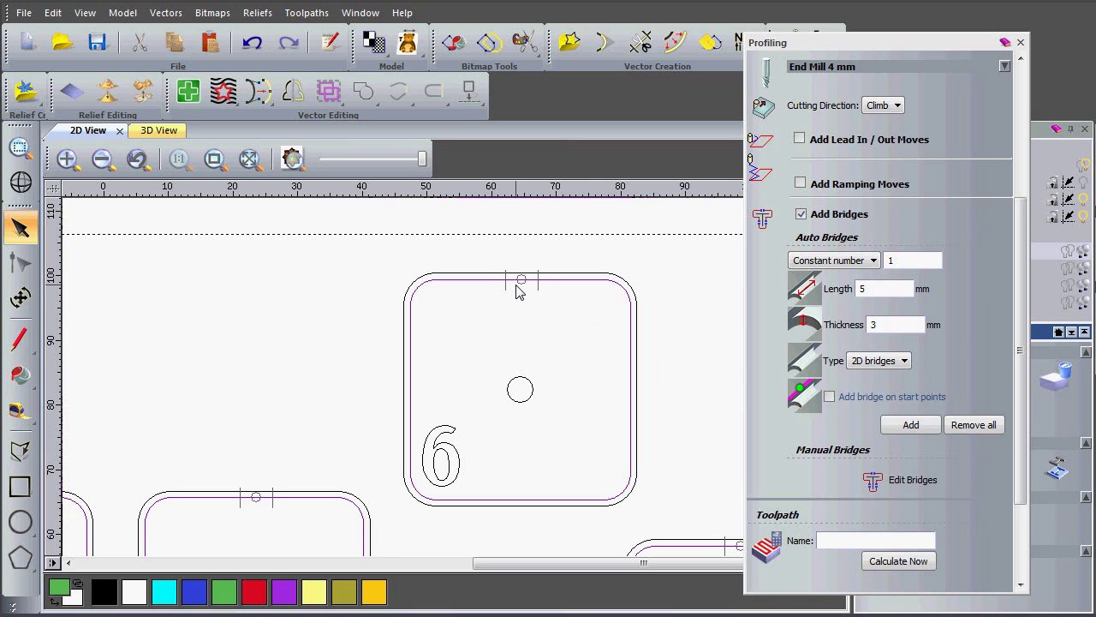
Calculate the bridged profiling toolpath and rename it Profile_front
scroll(1011, 434, "down", 3)
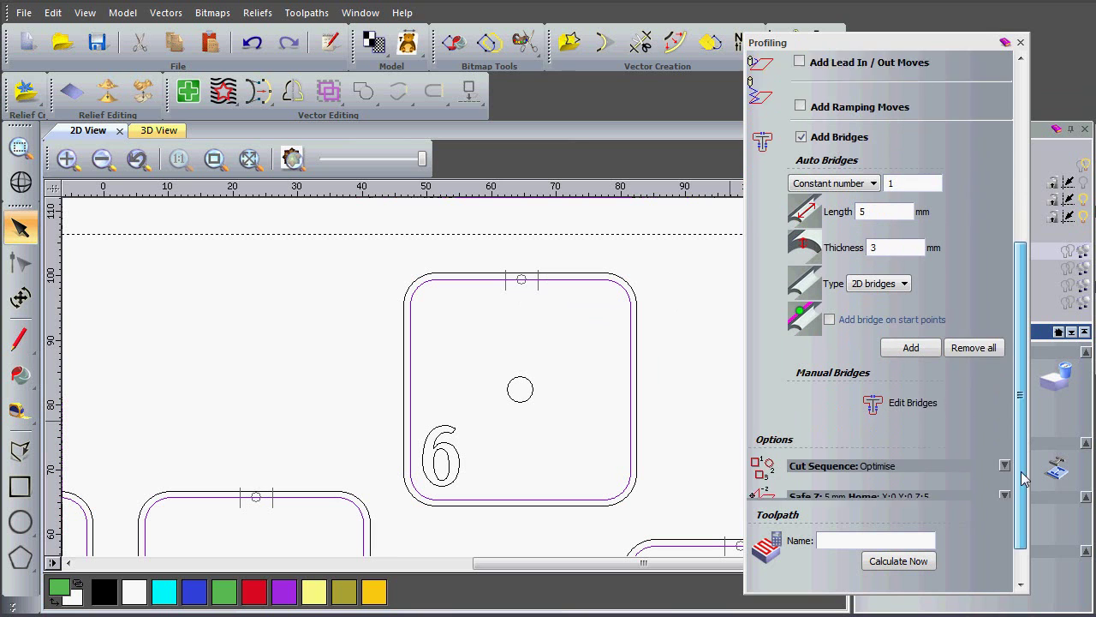
left_click(919, 562)
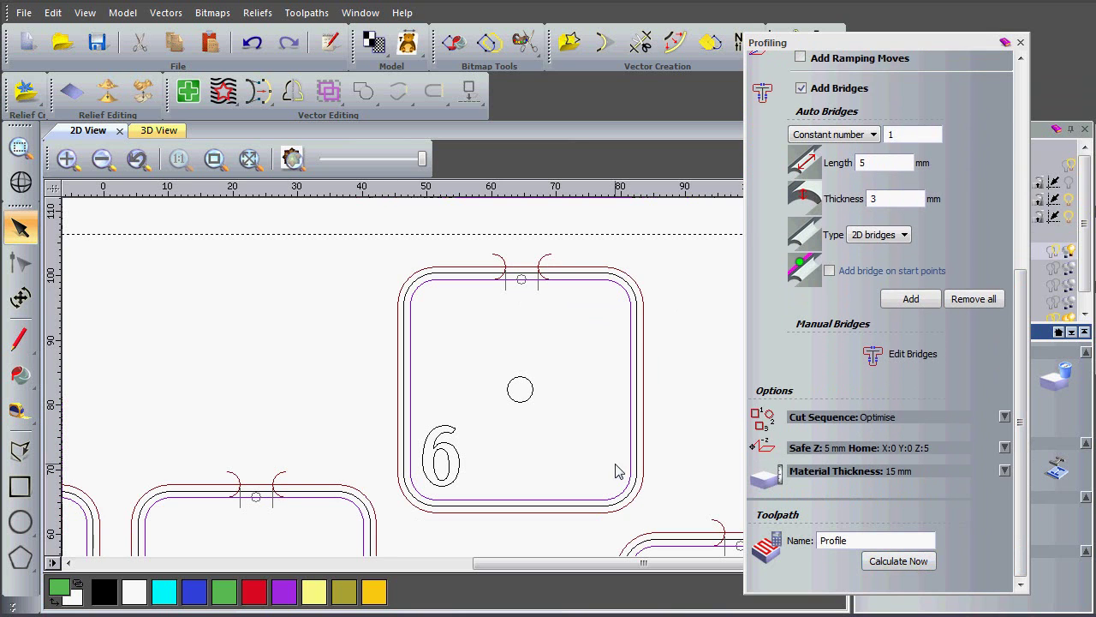
left_click(1020, 42)
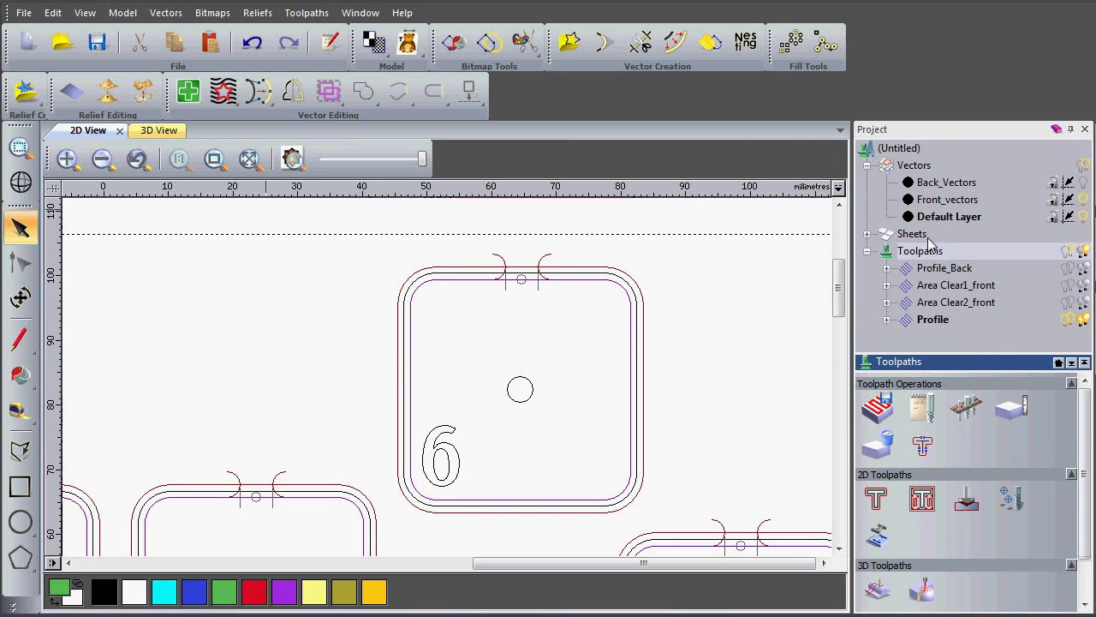
double_click(935, 324)
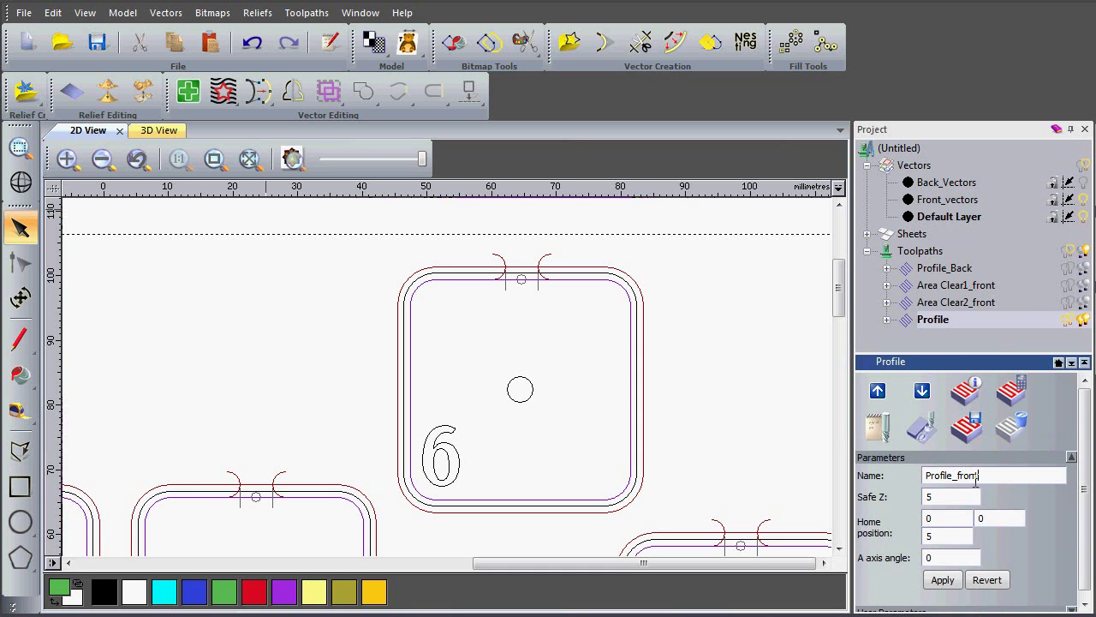
left_click(949, 581)
In the 3D view, hide the Profile_front toolpath, simulate Area Clear1_front and inspect the machined pockets
left_click(166, 133)
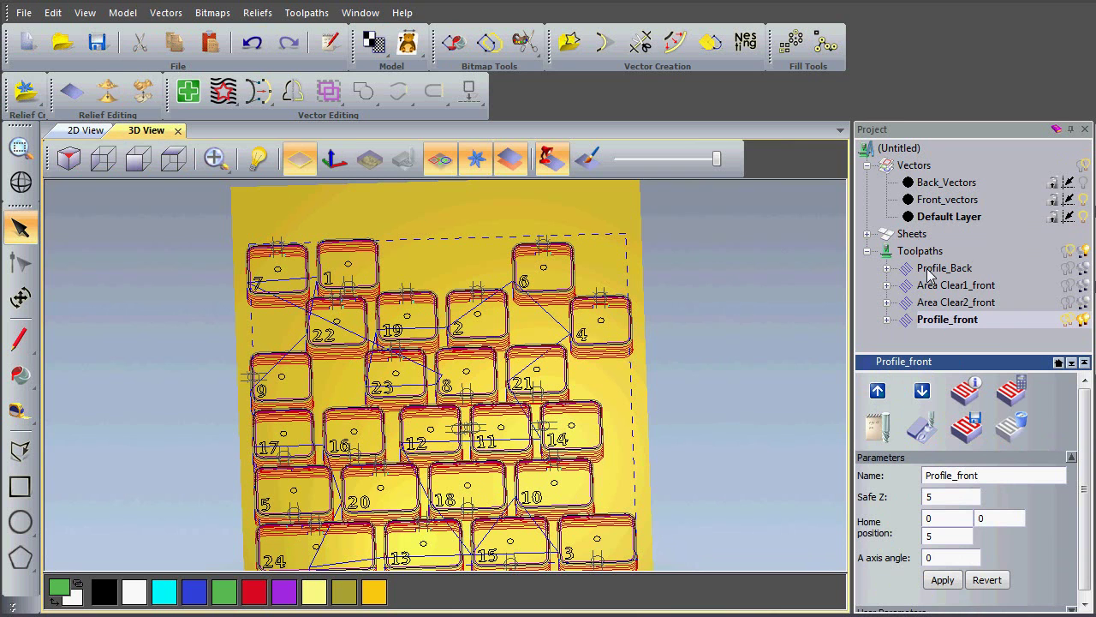
left_click(955, 286)
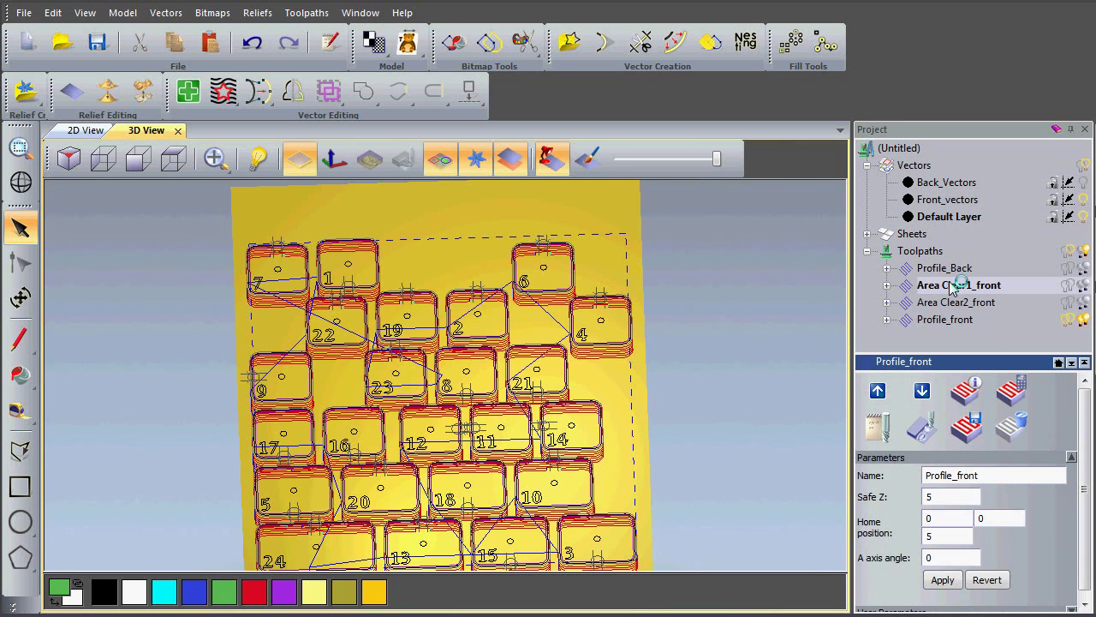
left_click(1067, 319)
left_click(1083, 320)
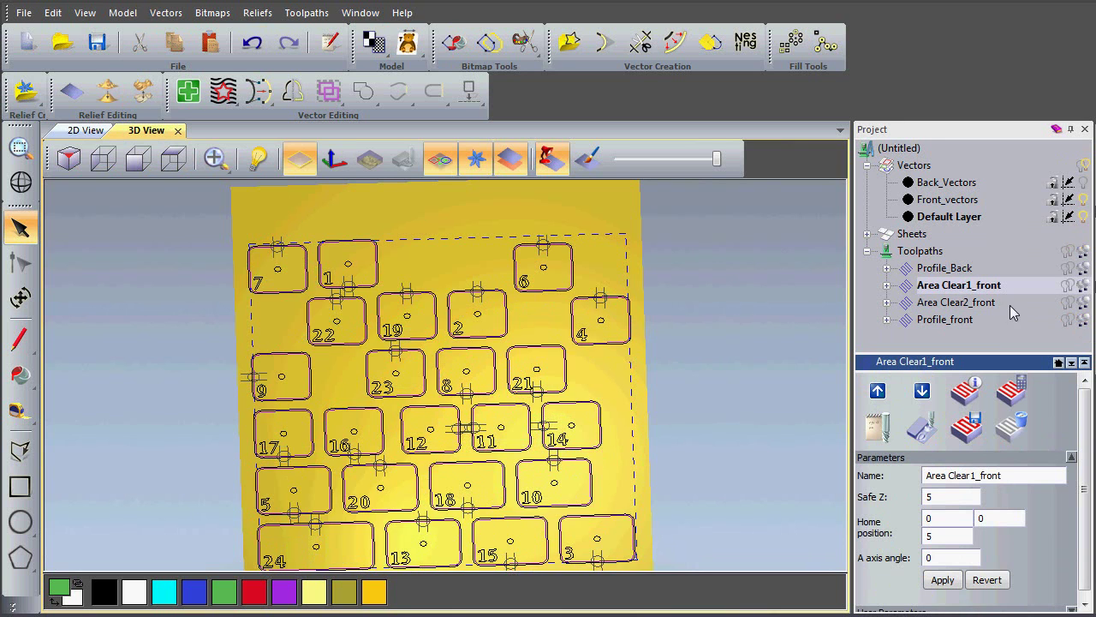
right_click(989, 291)
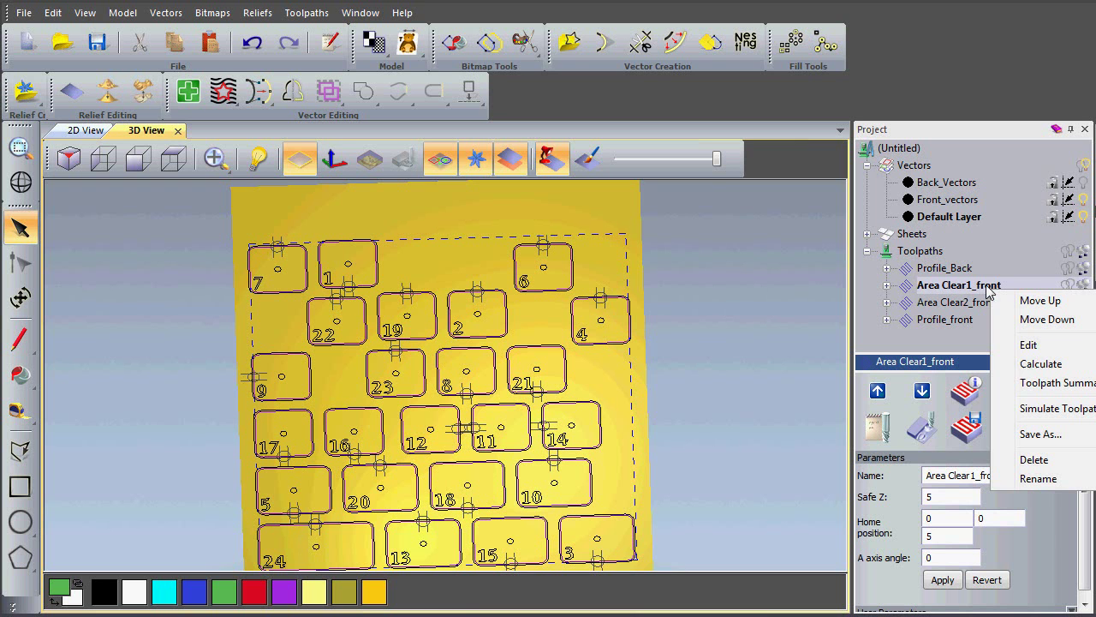
left_click(1037, 408)
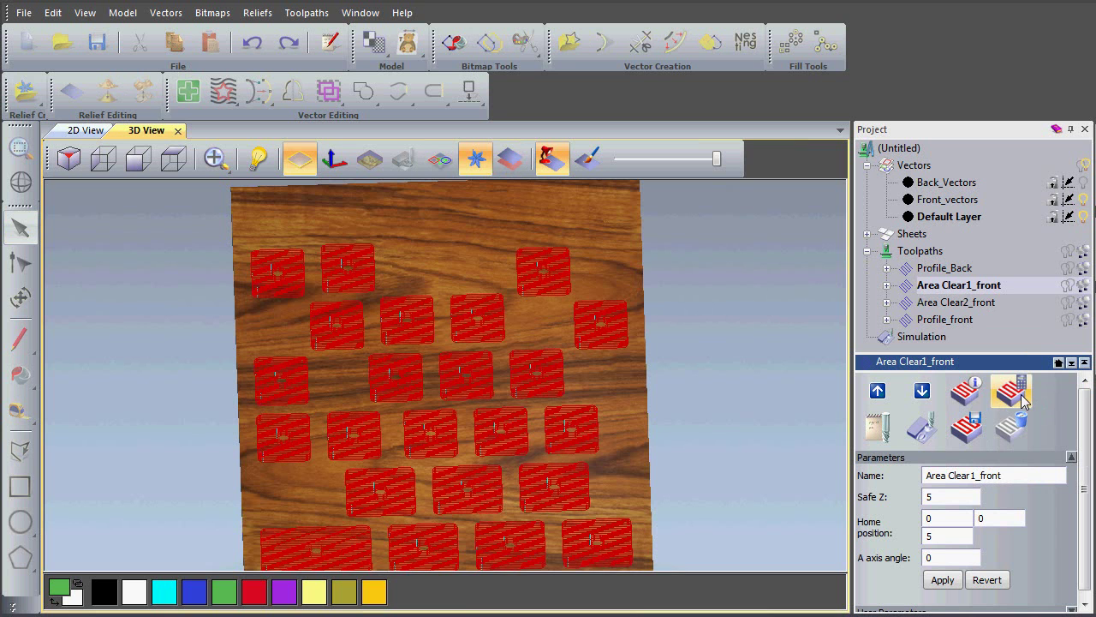
left_click_drag(495, 375, 489, 439)
scroll(546, 396, "up", 5)
left_click_drag(547, 396, 543, 346)
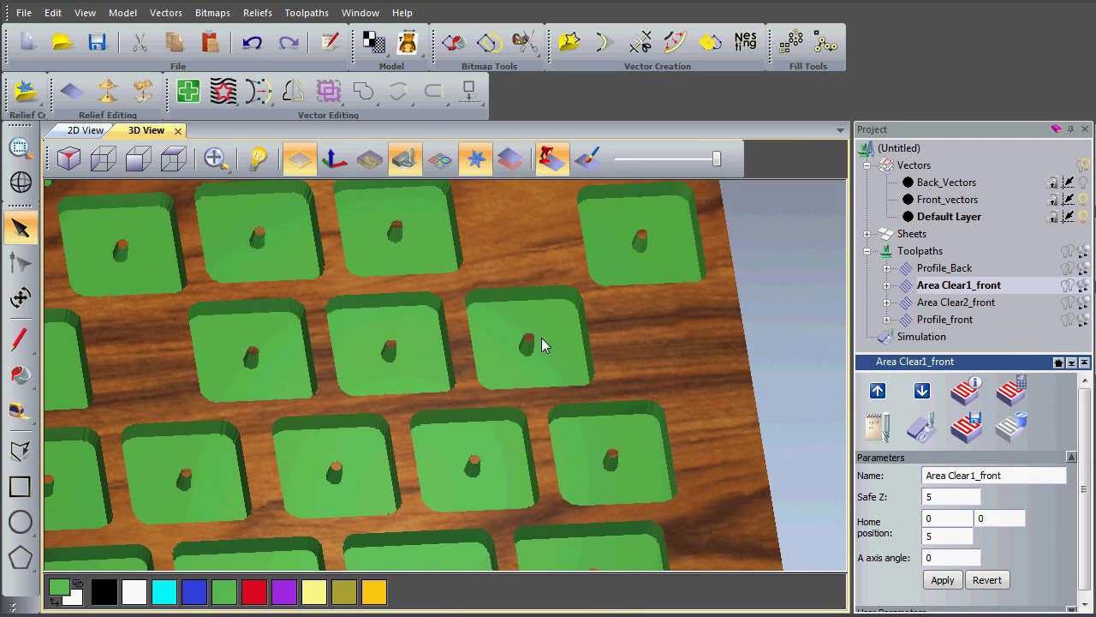
Simulate the Area Clear2_front toolpath and inspect the engraved numbers around pocket 8
left_click(972, 303)
right_click(972, 304)
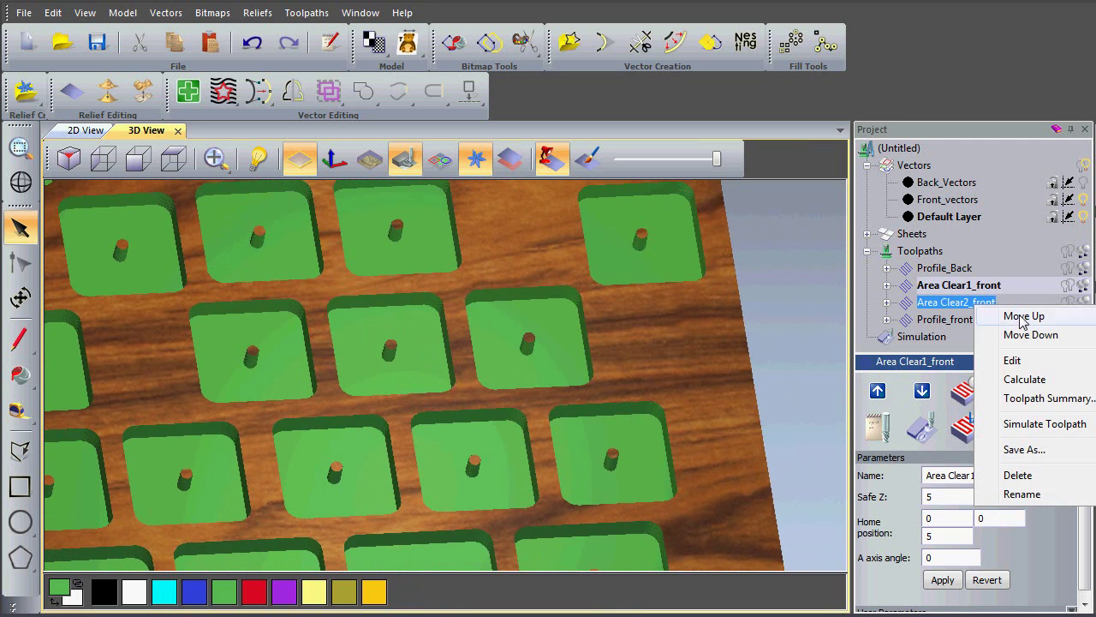
left_click(1039, 425)
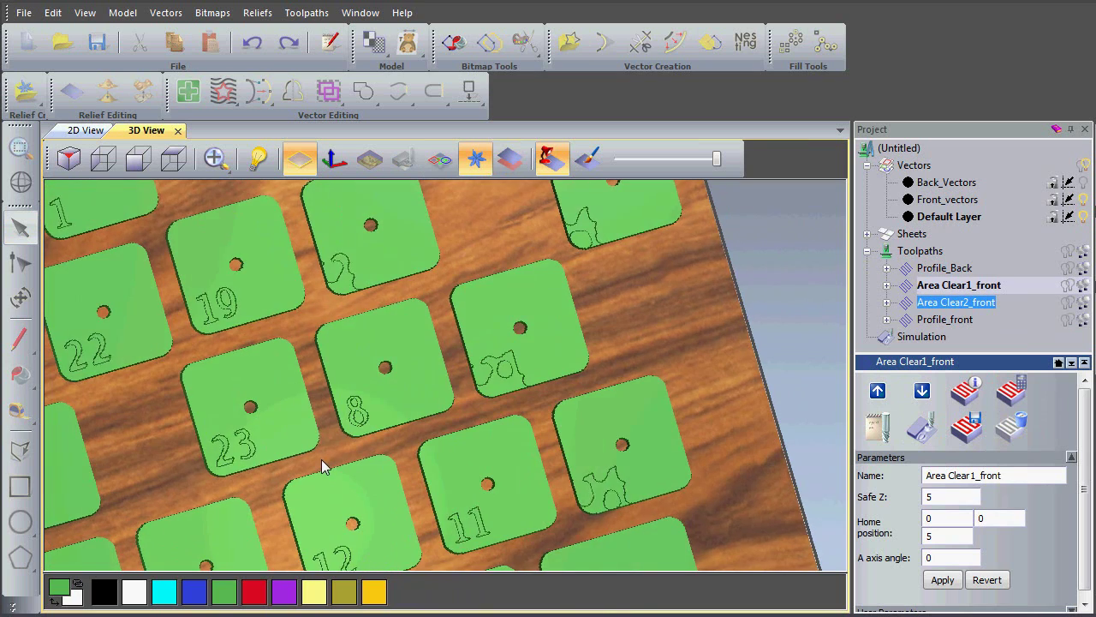
left_click_drag(311, 441, 368, 400)
scroll(326, 400, "up", 5)
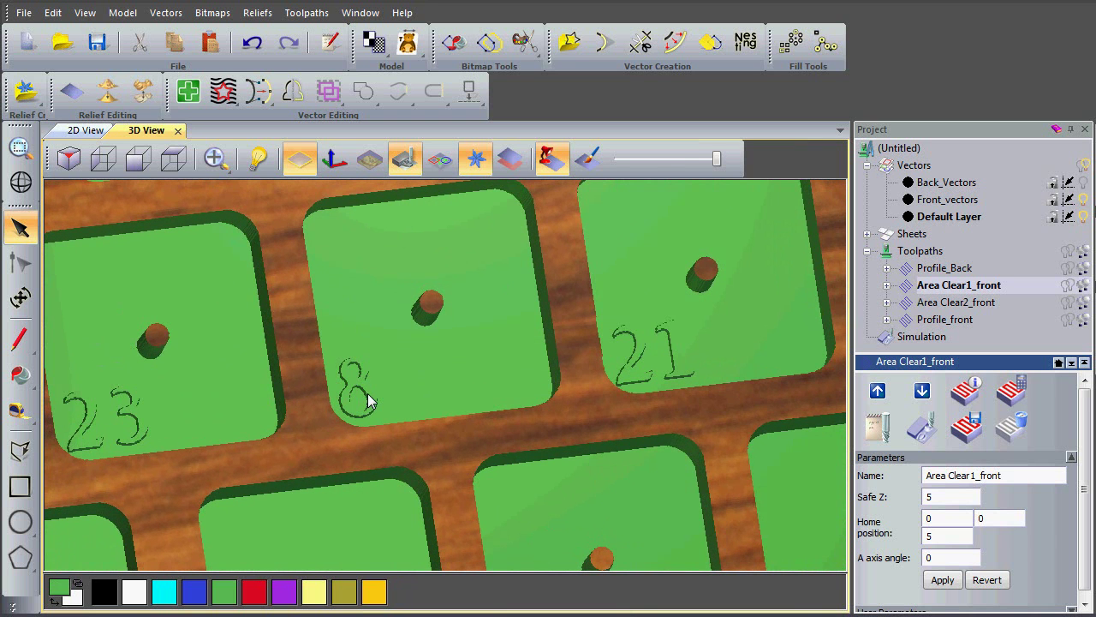
right_click(951, 324)
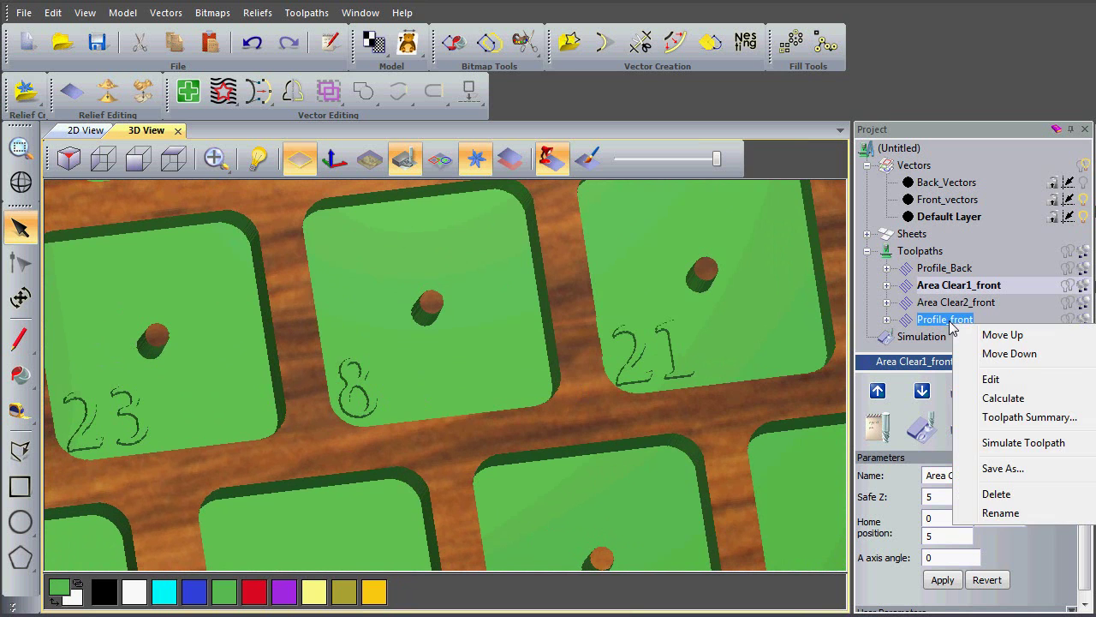
left_click(994, 418)
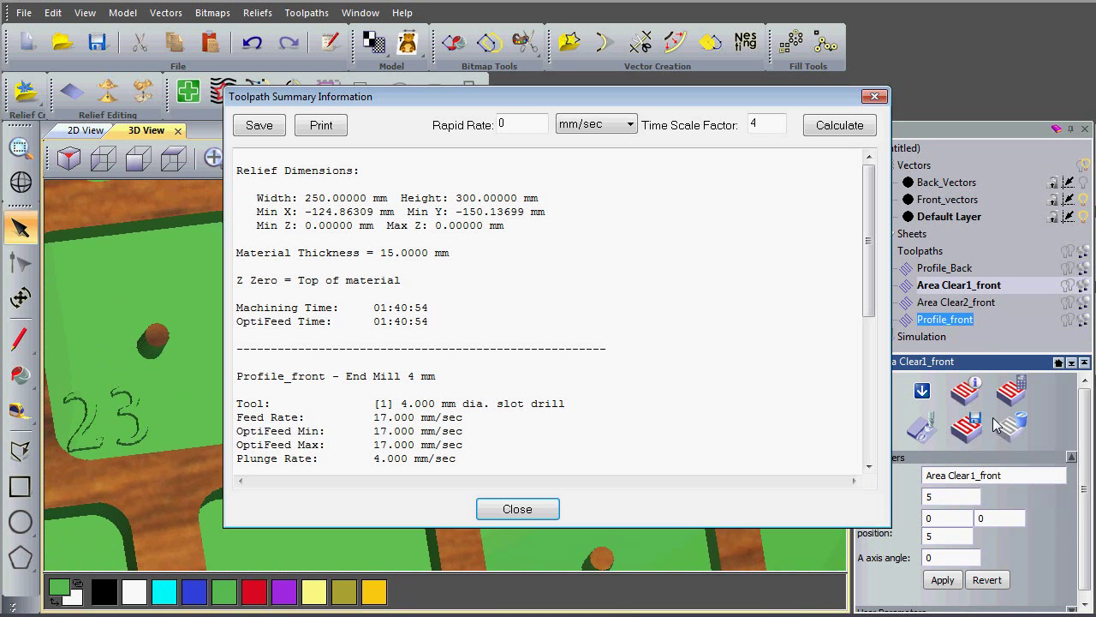
left_click(519, 509)
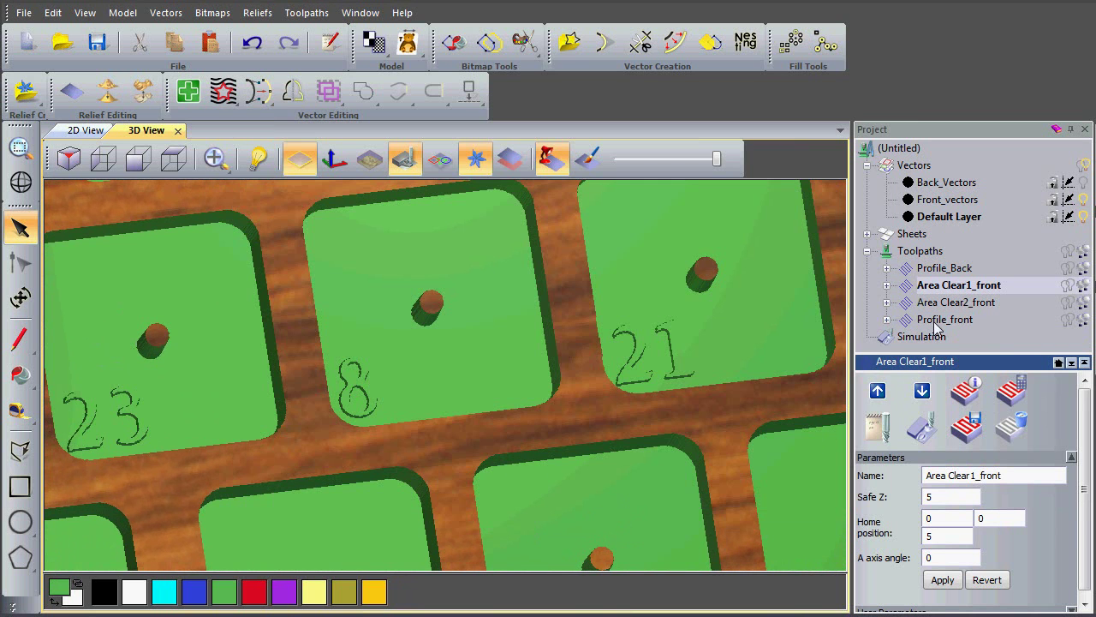
Simulate the Profile_front toolpath and inspect the profile cuts and bridges around pockets 23, 8 and 21
right_click(938, 325)
left_click(942, 443)
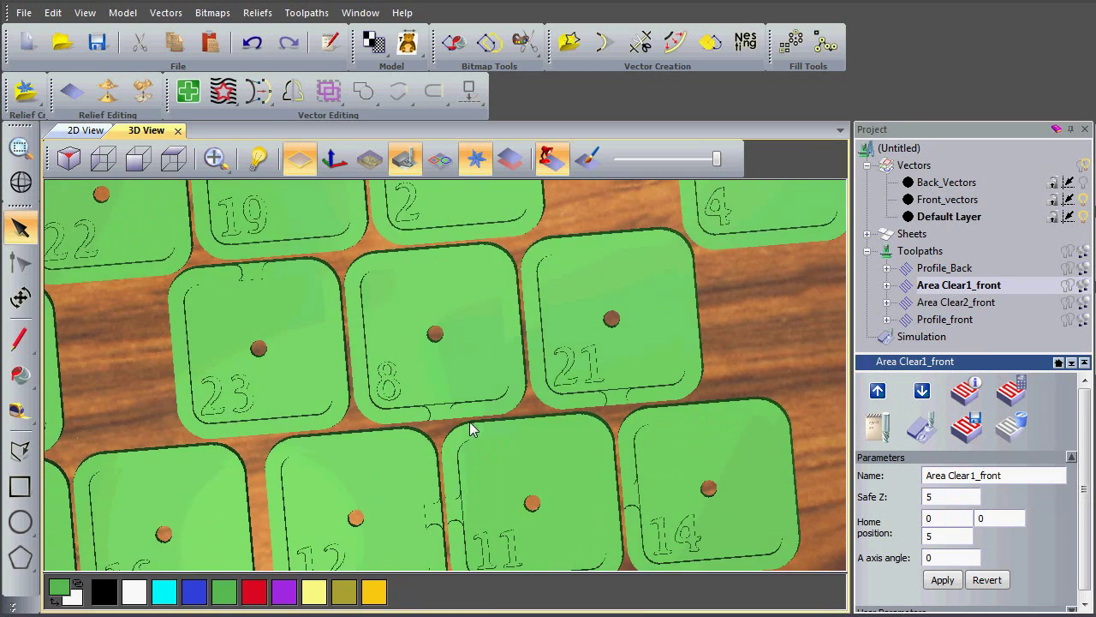
mouse_move(470, 428)
left_mouse_down()
mouse_move(552, 386)
mouse_move(497, 375)
left_mouse_up()
scroll(498, 375, "up", 4)
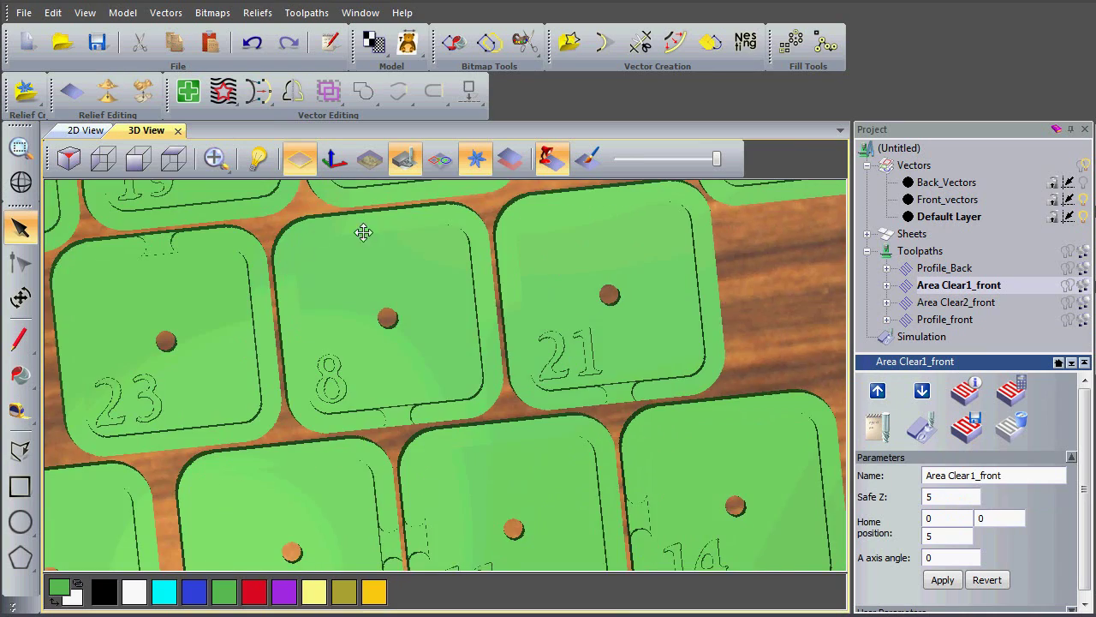
mouse_move(446, 413)
left_mouse_down()
mouse_move(485, 375)
mouse_move(388, 417)
mouse_move(423, 415)
mouse_move(428, 425)
mouse_move(384, 421)
mouse_move(442, 407)
mouse_move(442, 398)
left_mouse_up()
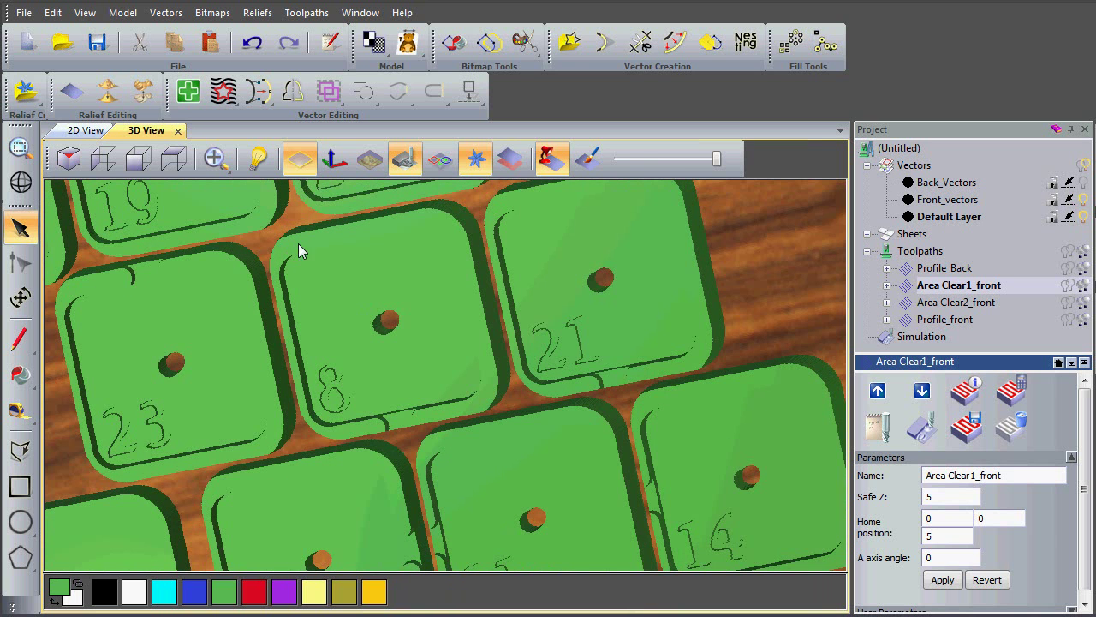
left_click_drag(184, 406, 379, 367)
scroll(419, 370, "up", 5)
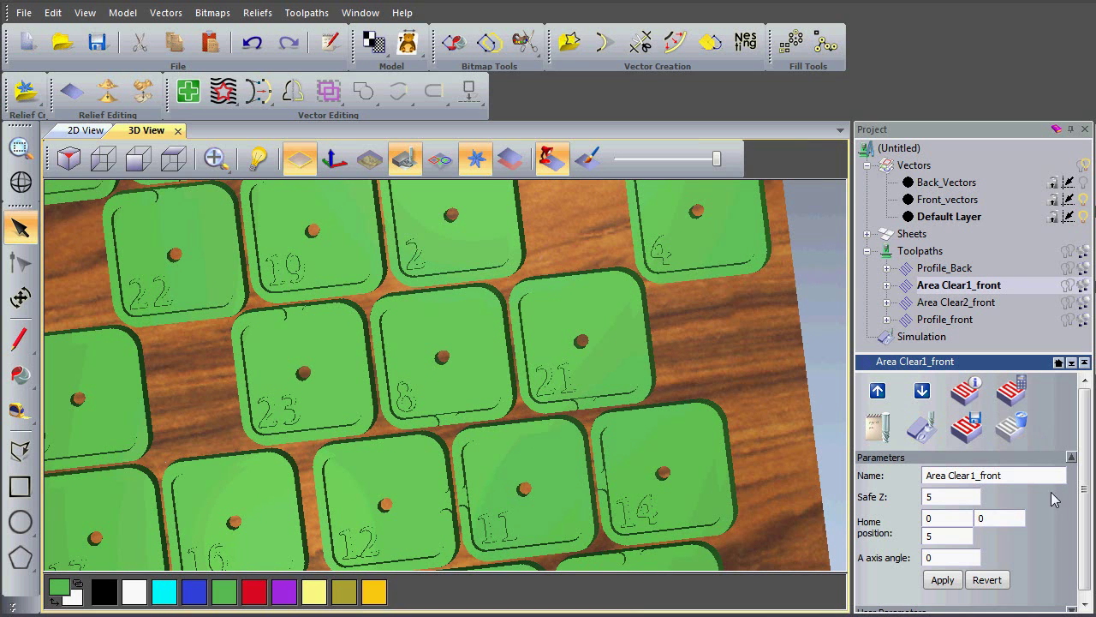
Start saving all calculated toolpaths to the Raindeer_Advent toolpath folder under the file name 2
left_click(922, 251)
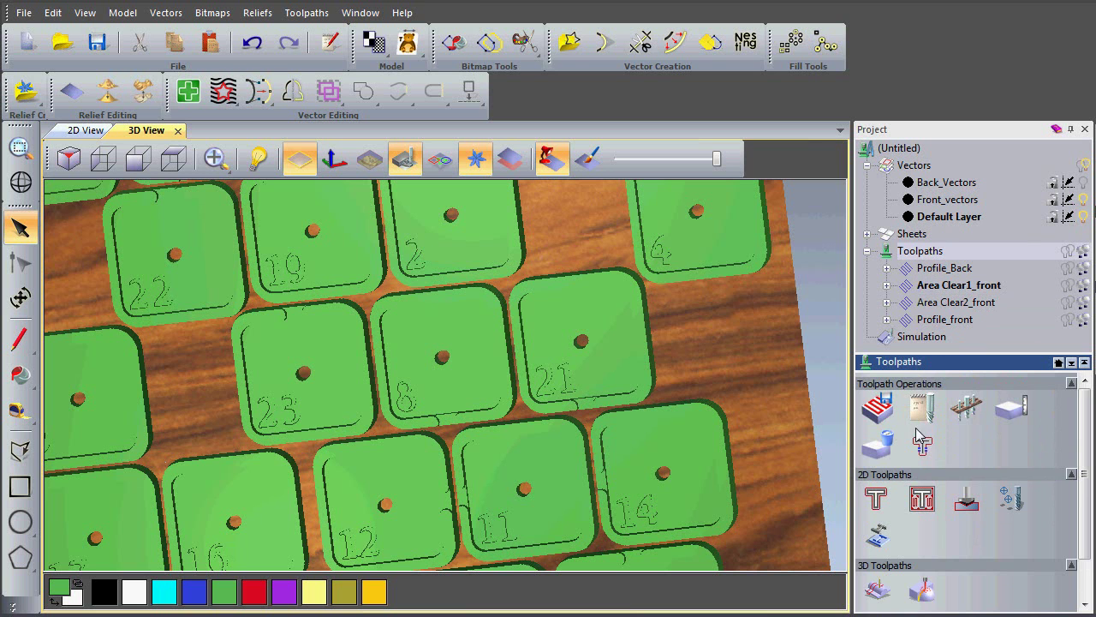
left_click(877, 409)
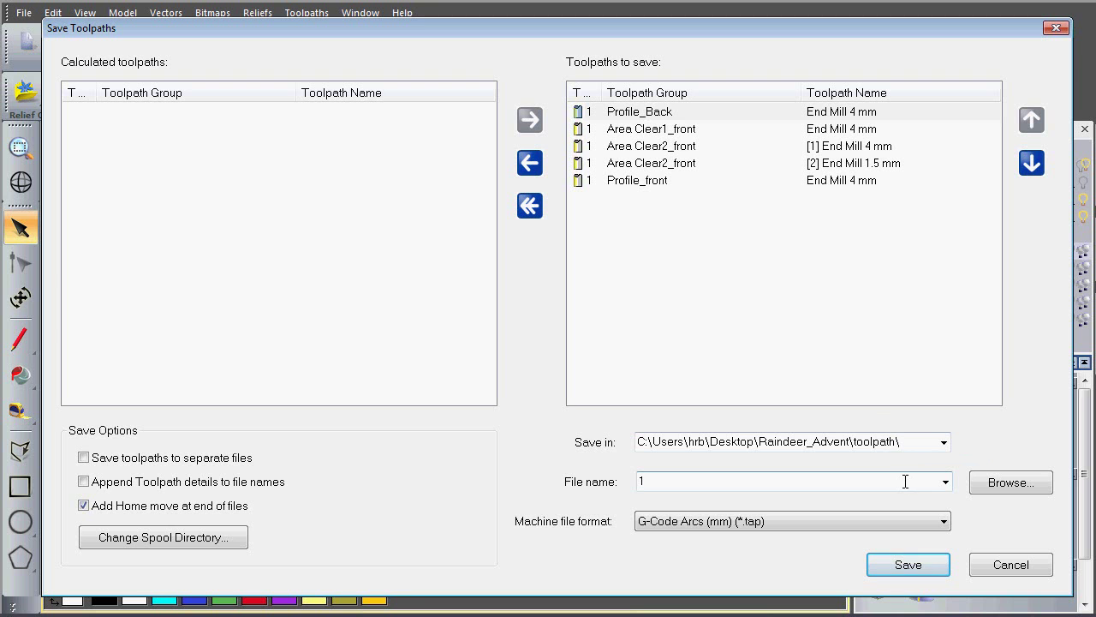
left_click(985, 483)
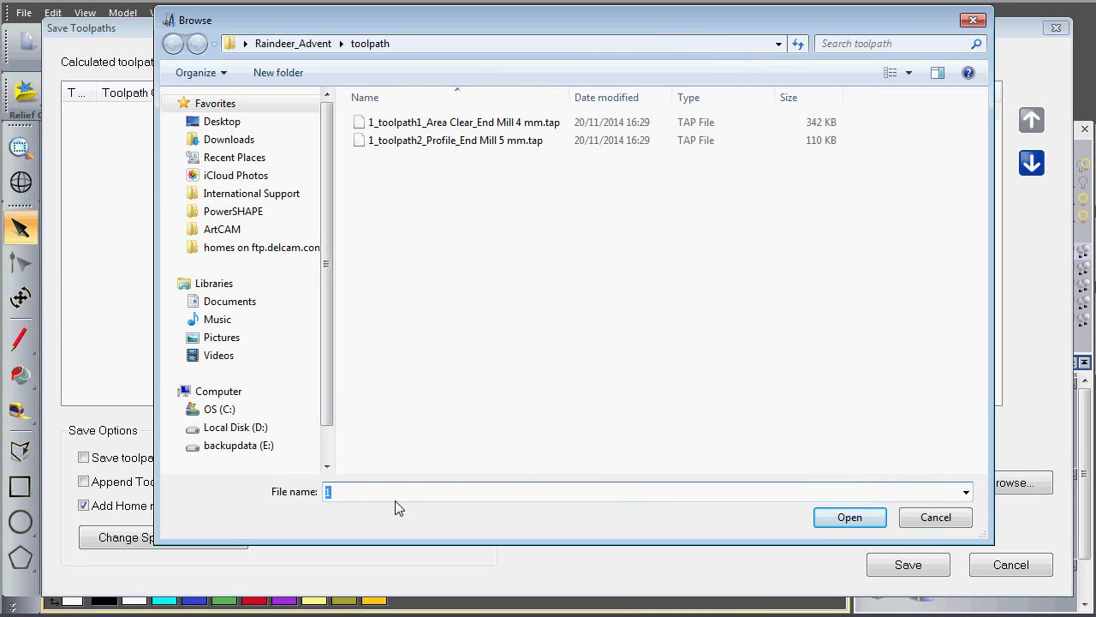
type("2")
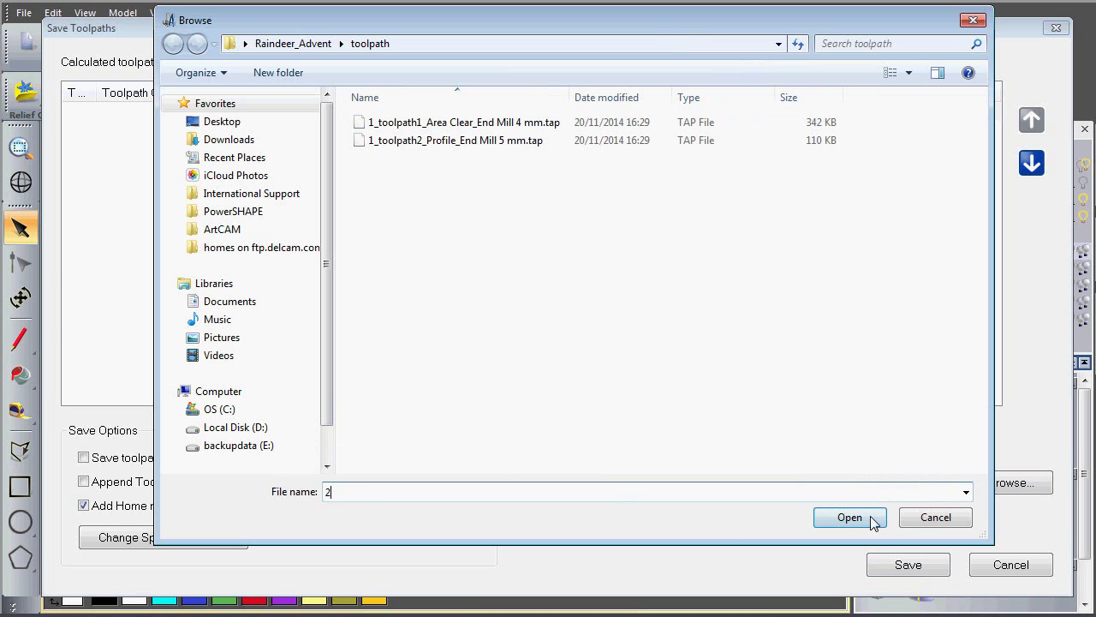
left_click(871, 520)
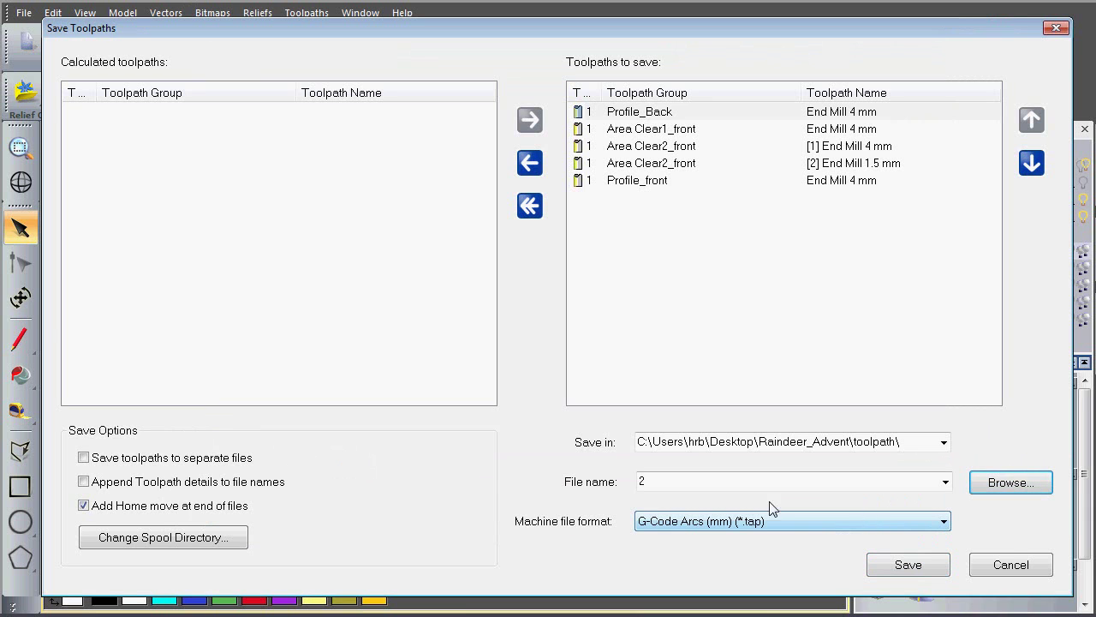
Save the toolpaths to separate files with toolpath details in their names, using the G-Code Arcs (mm) (*.tap) format
left_click(83, 482)
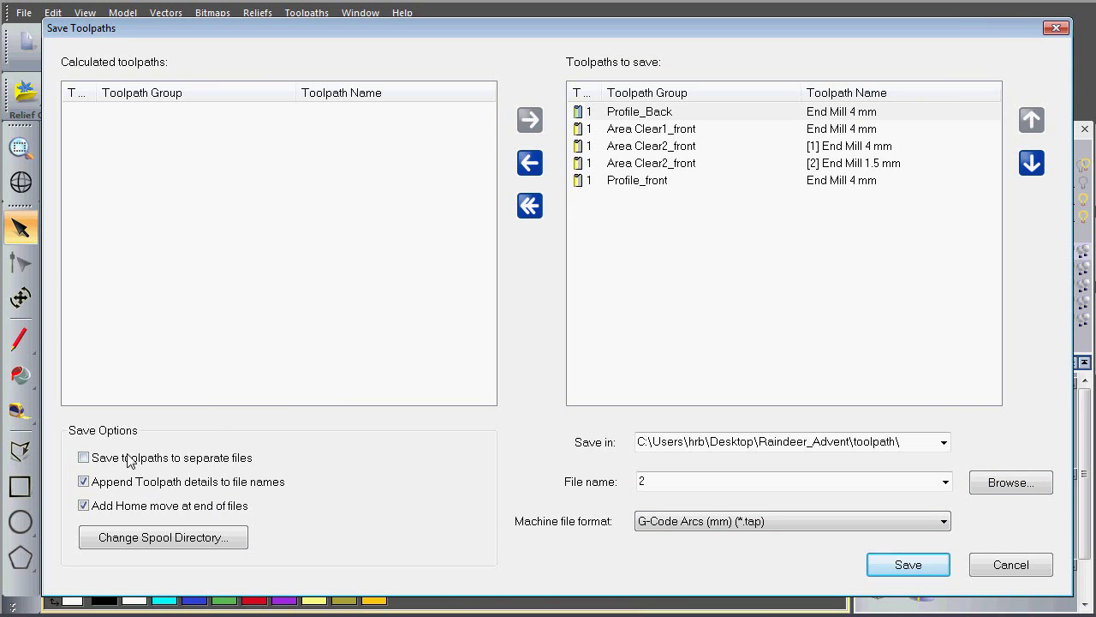
left_click(86, 457)
left_click(943, 522)
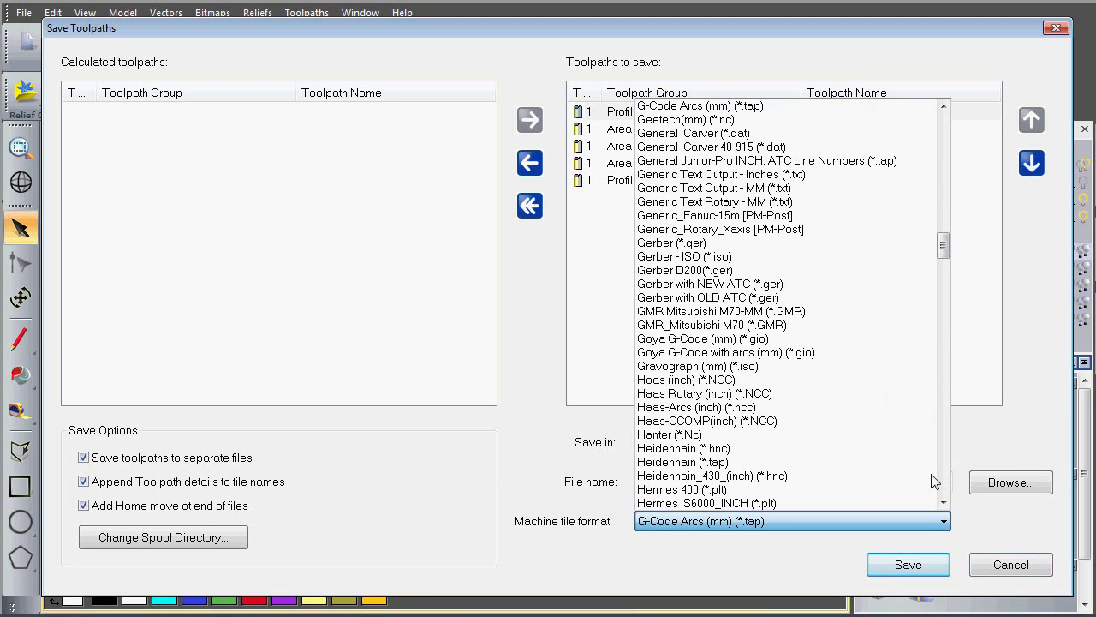
left_click(771, 107)
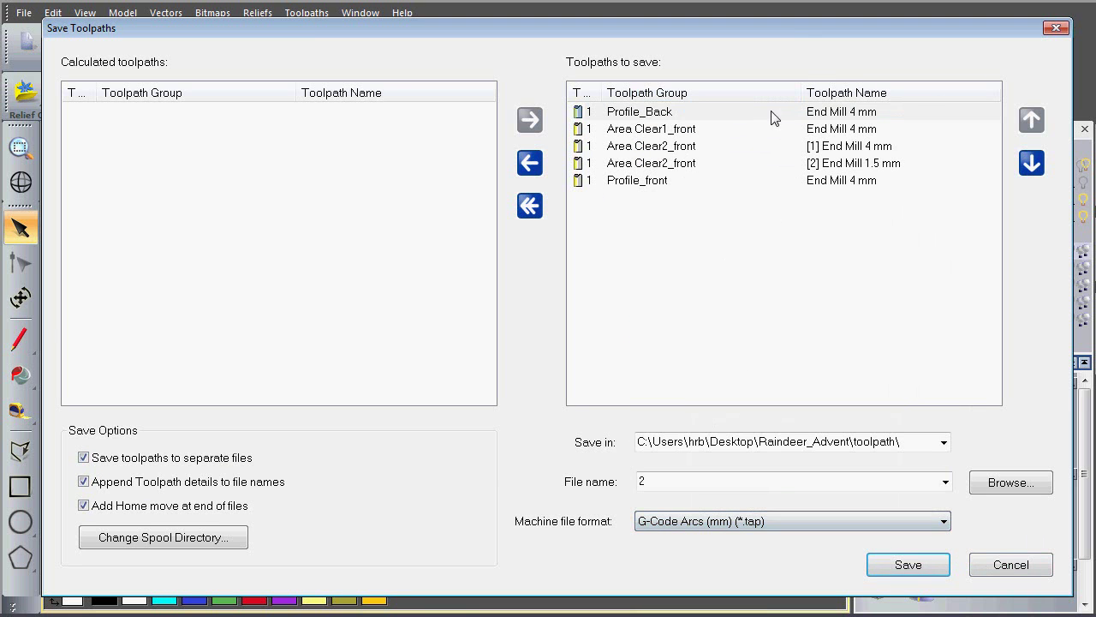
left_click(925, 567)
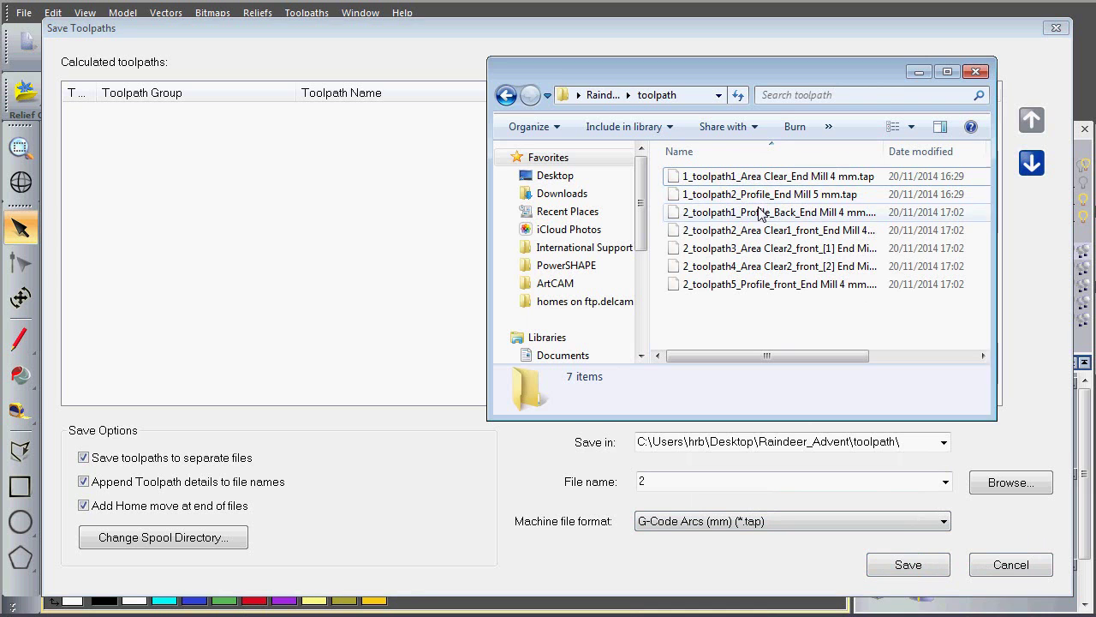
Open the saved 2_toolpath5_Profile_front_End Mill 4 mm.tap file in Notepad++ and fit its window on screen to view the G-code
left_click(818, 289)
right_click(815, 288)
left_click(869, 334)
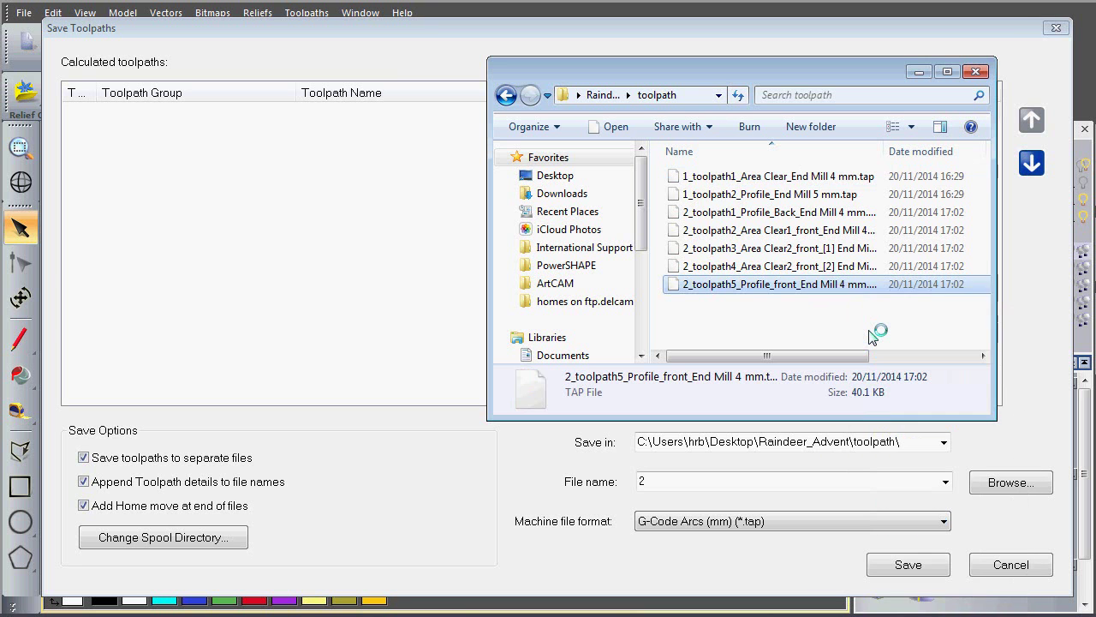
left_click_drag(861, 4, 635, 7)
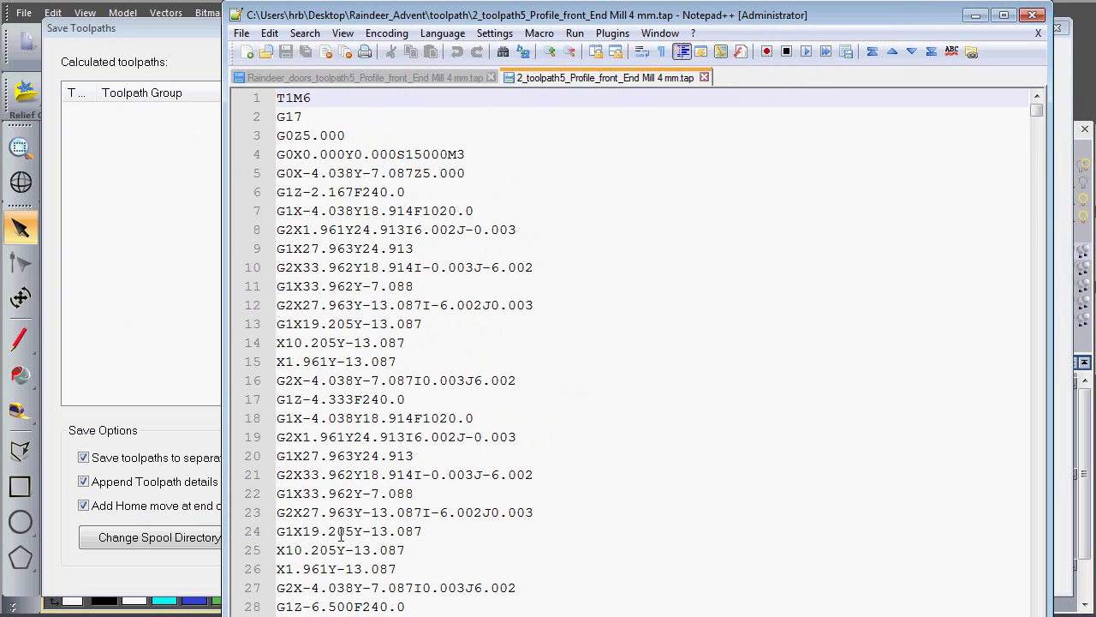
left_click_drag(530, 616, 530, 579)
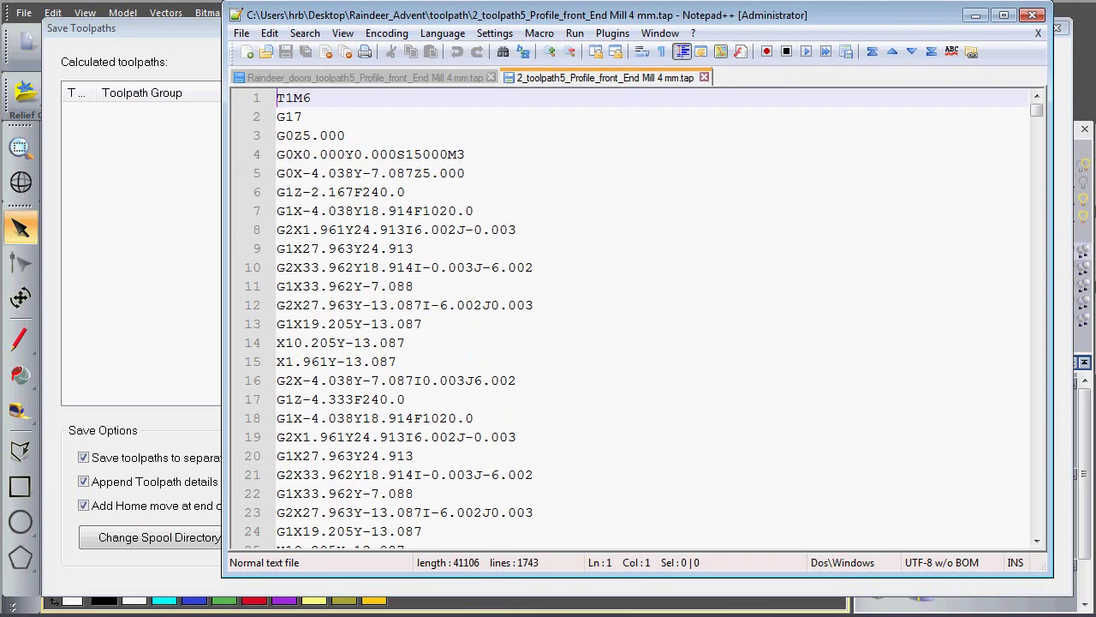